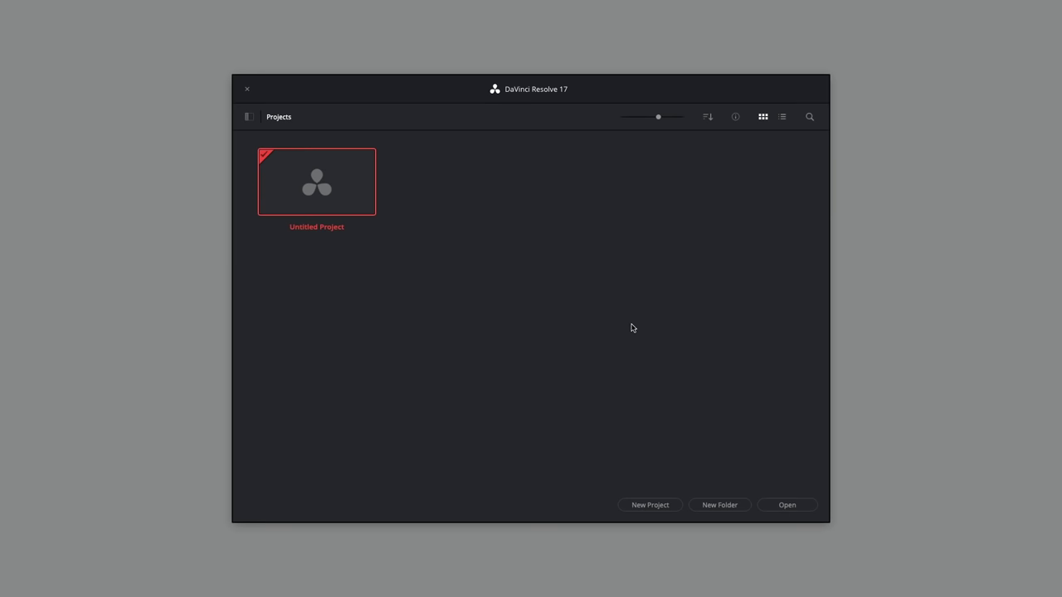
- Restore the project archive ColorPage_Video_Part1.dra from the Documents folder and open the restored project
right_click(501, 265)
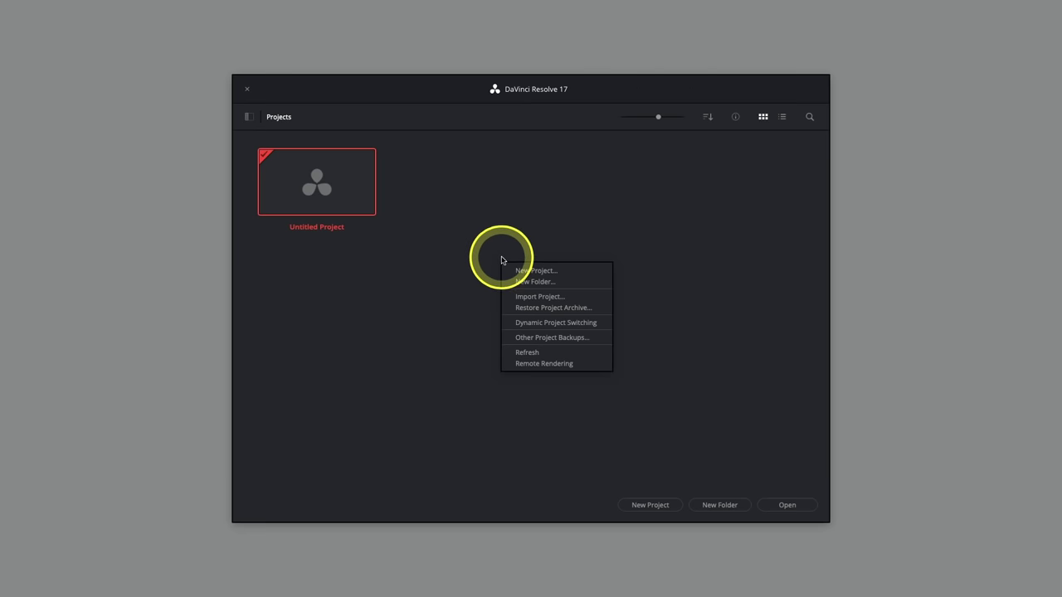
left_click(533, 309)
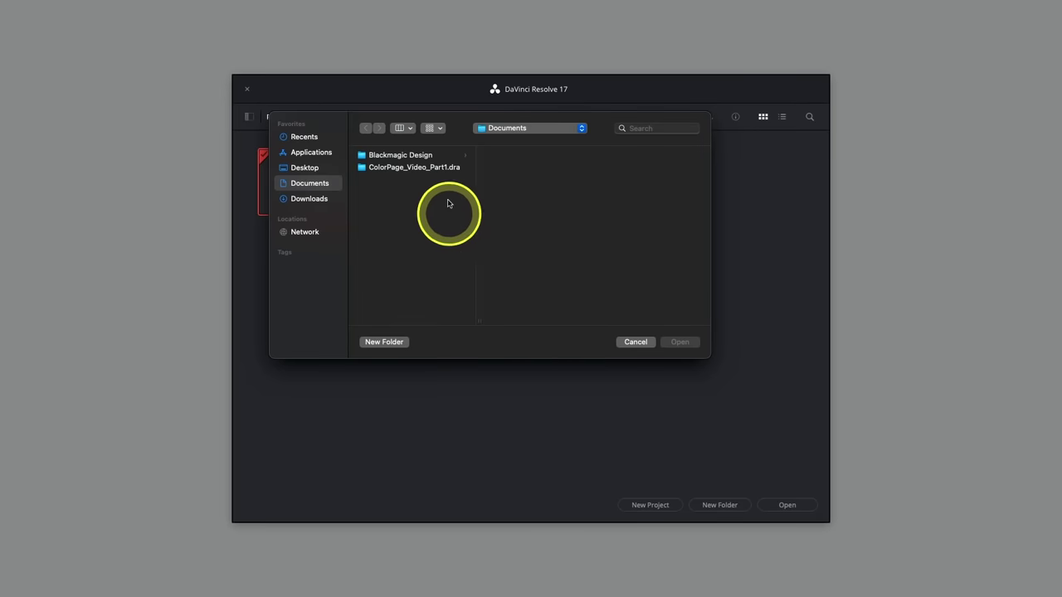
left_click(393, 168)
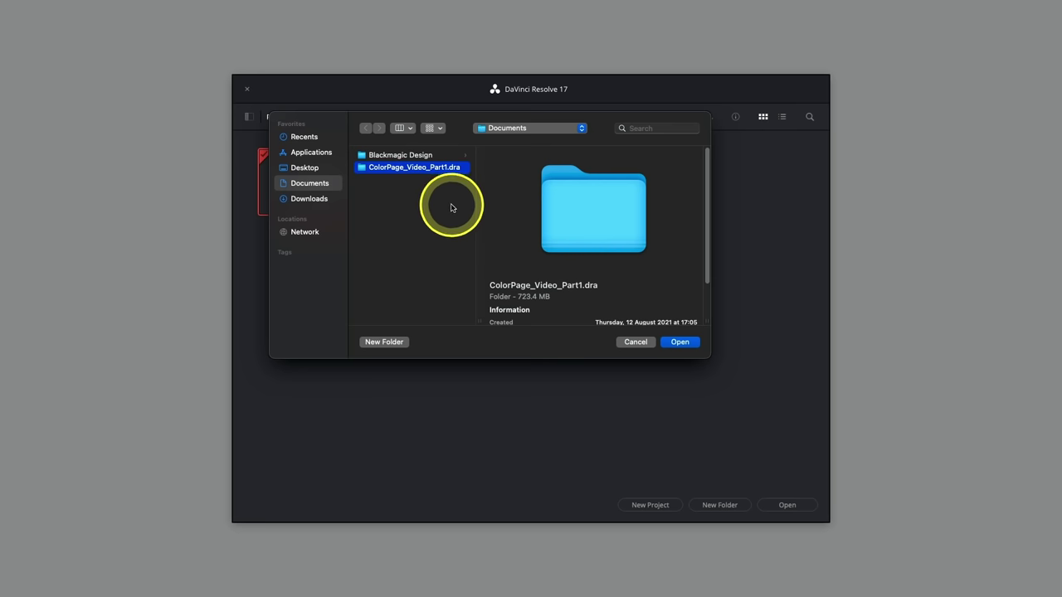
left_click(674, 342)
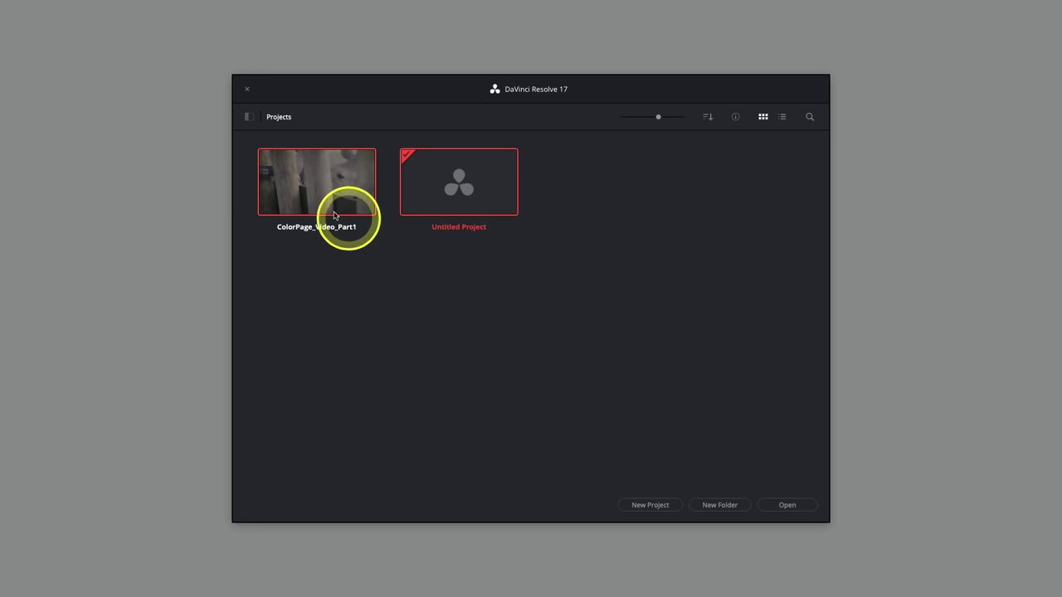
double_click(298, 181)
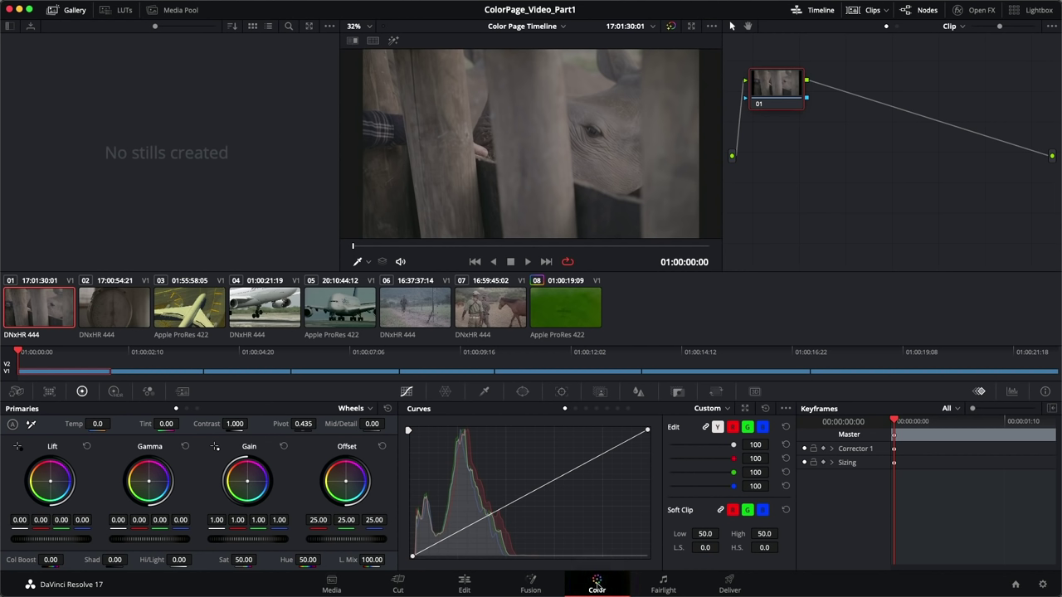
- Try showing the page navigation with icons only, and switch it back to icons and labels
right_click(762, 585)
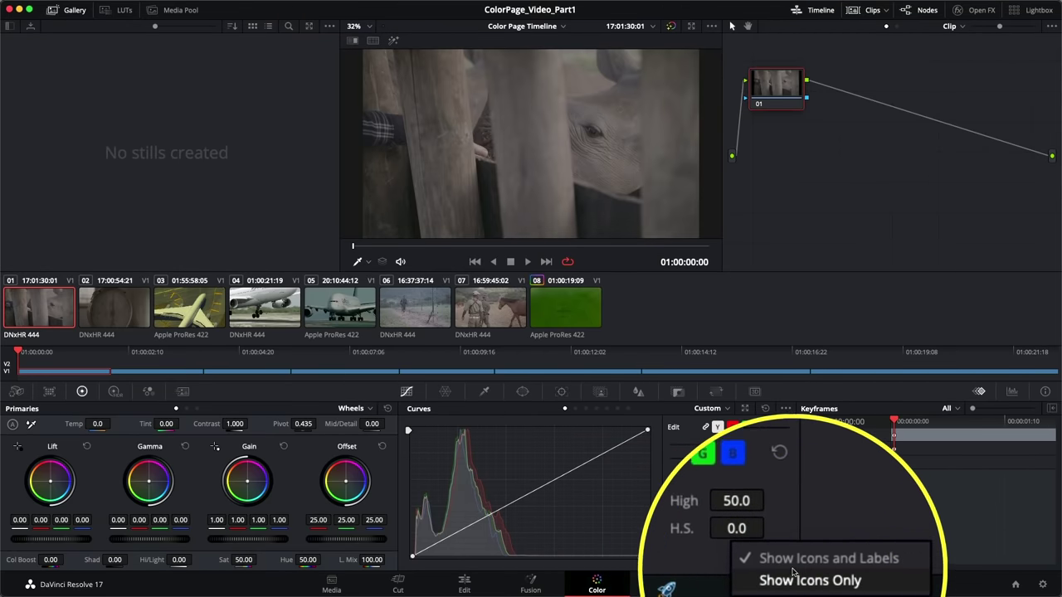
left_click(779, 585)
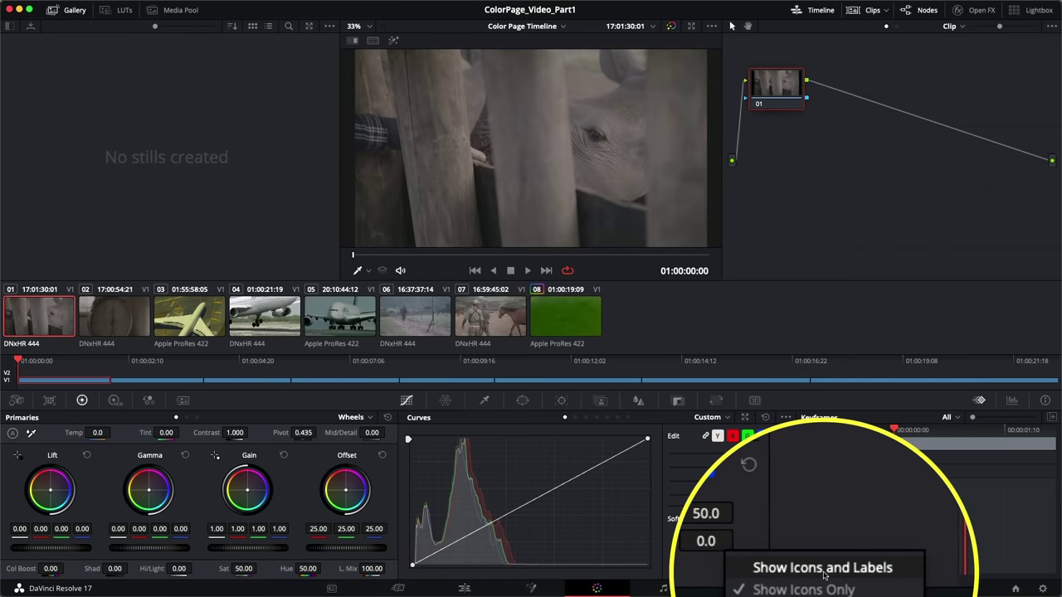
left_click(823, 571)
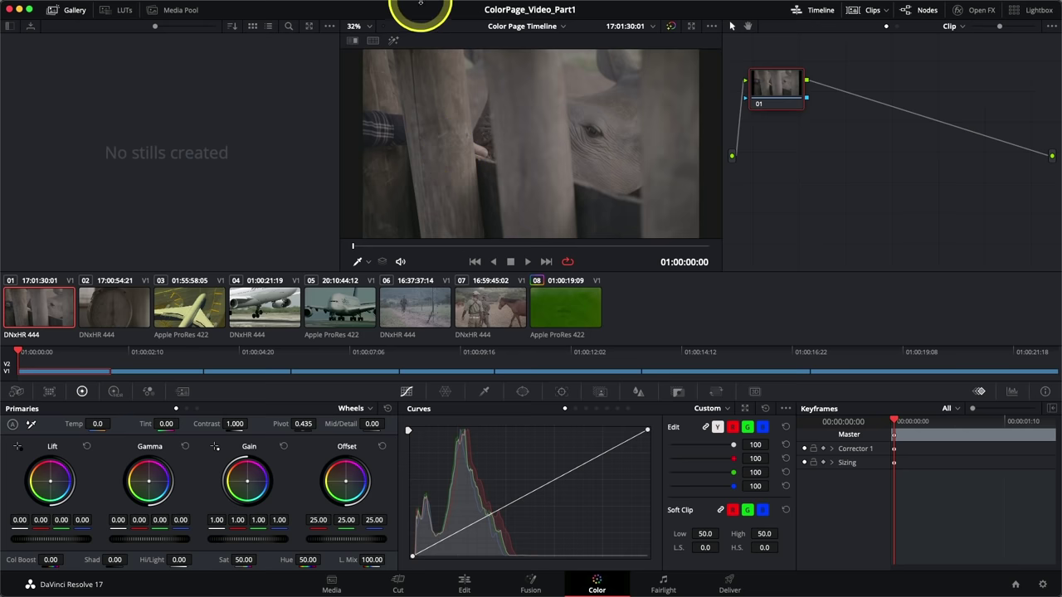
- Reset the interface layout to its default arrangement
mouse_move(421, 4)
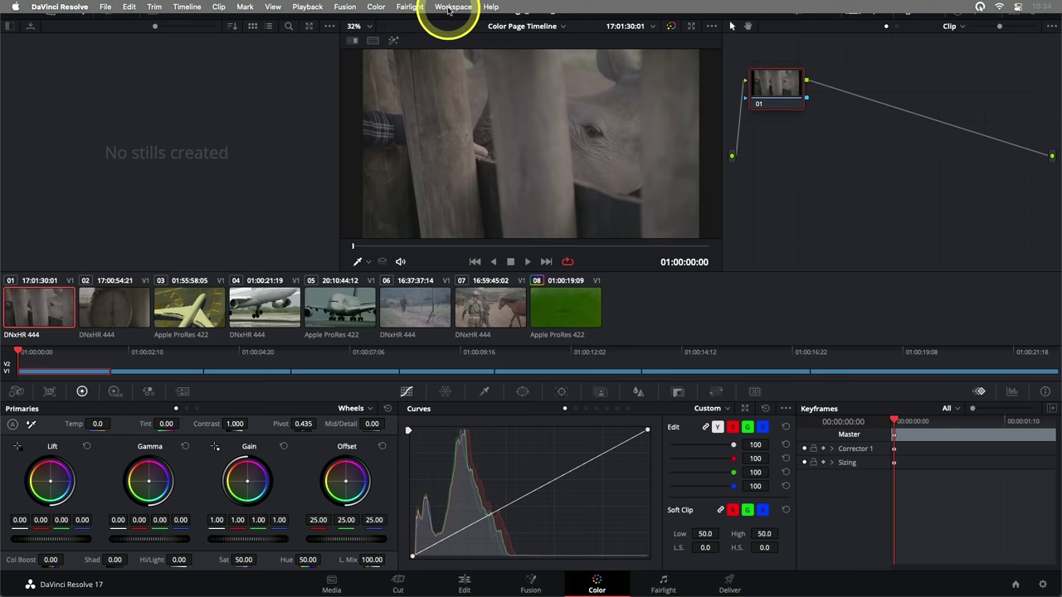
left_click(448, 8)
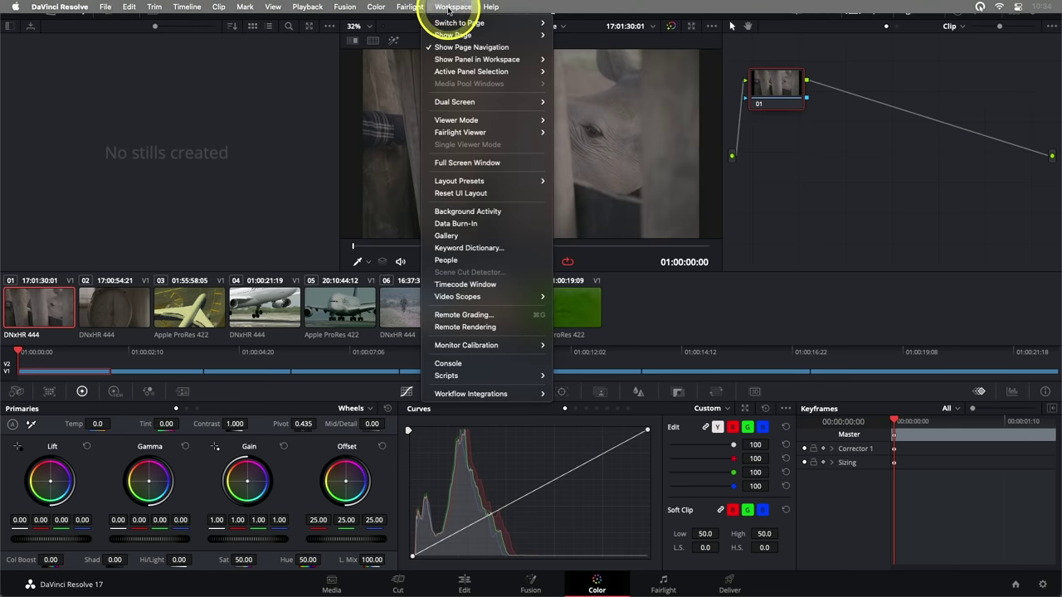
left_click(461, 195)
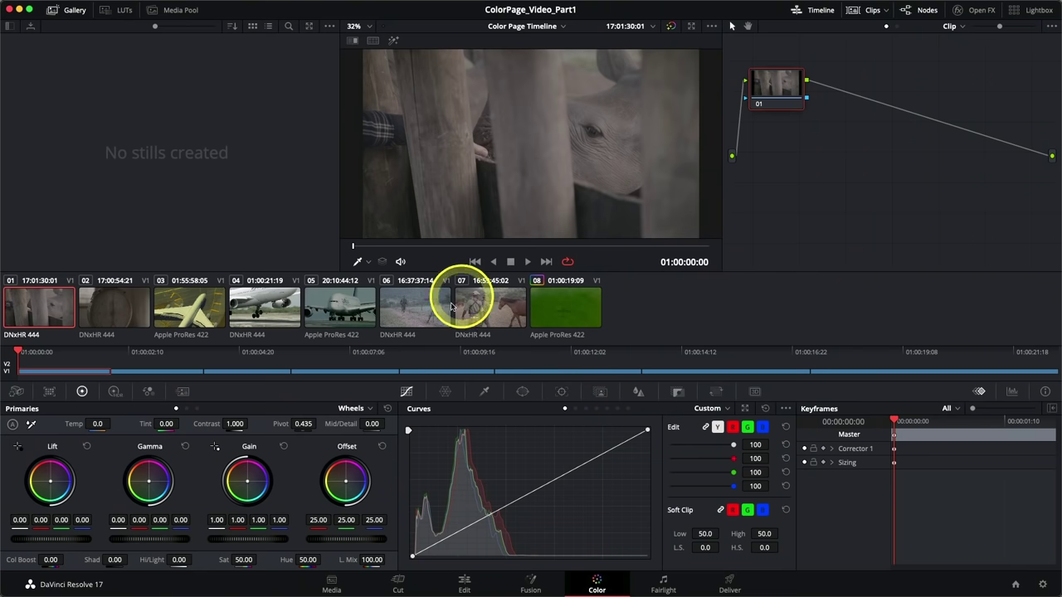
- View clips 02 through 06 one after another by selecting their thumbnails
left_click(106, 305)
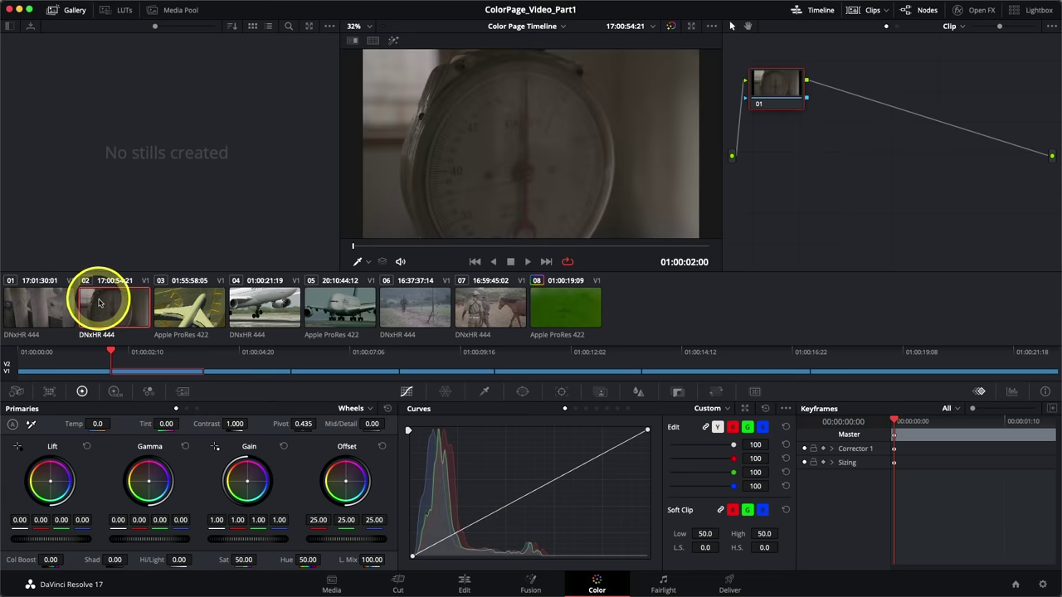
left_click(206, 312)
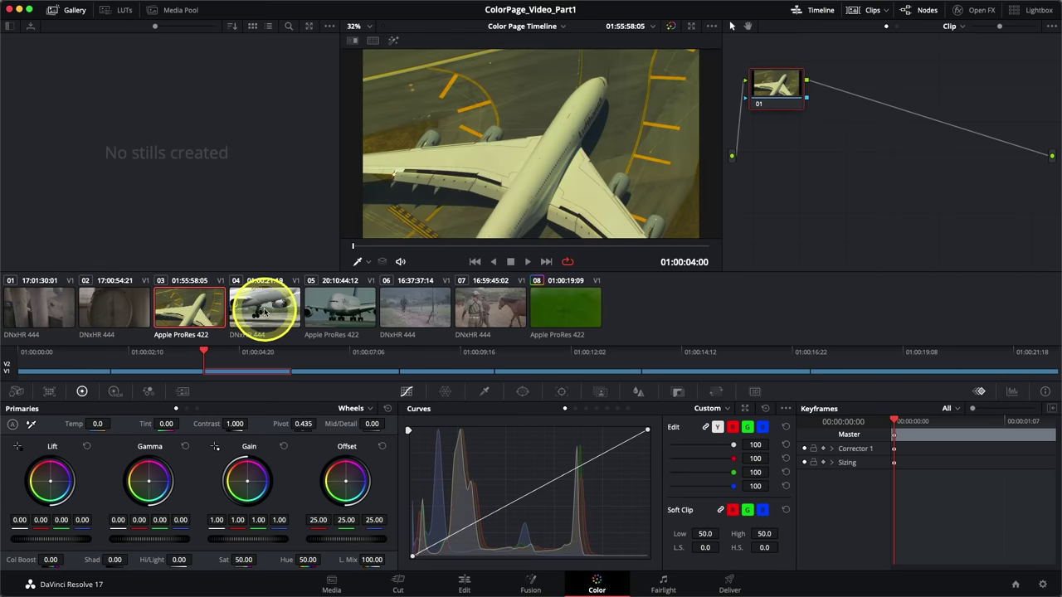
left_click(264, 312)
left_click(344, 309)
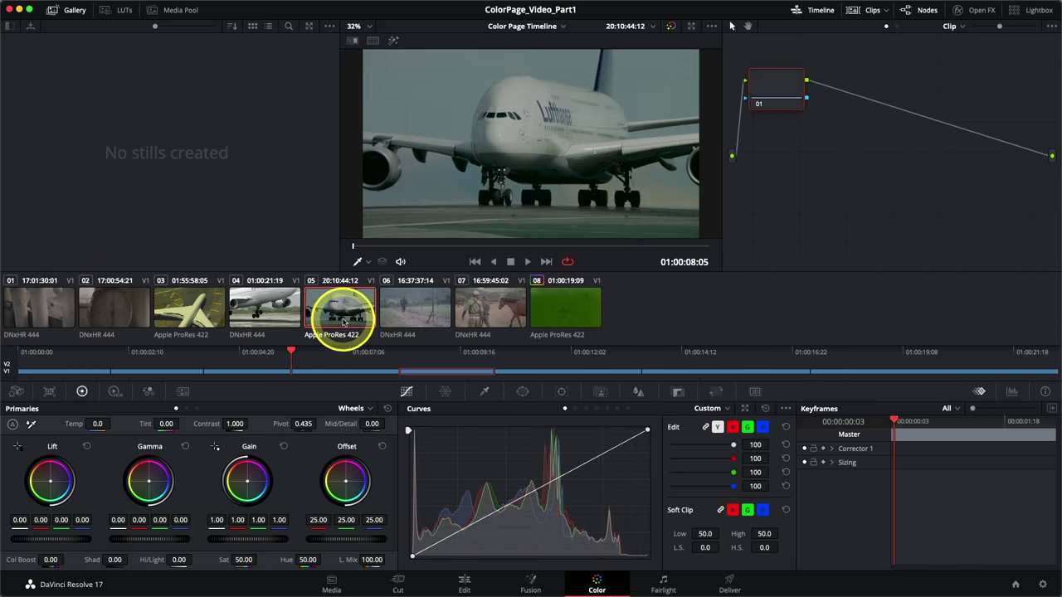
left_click(415, 317)
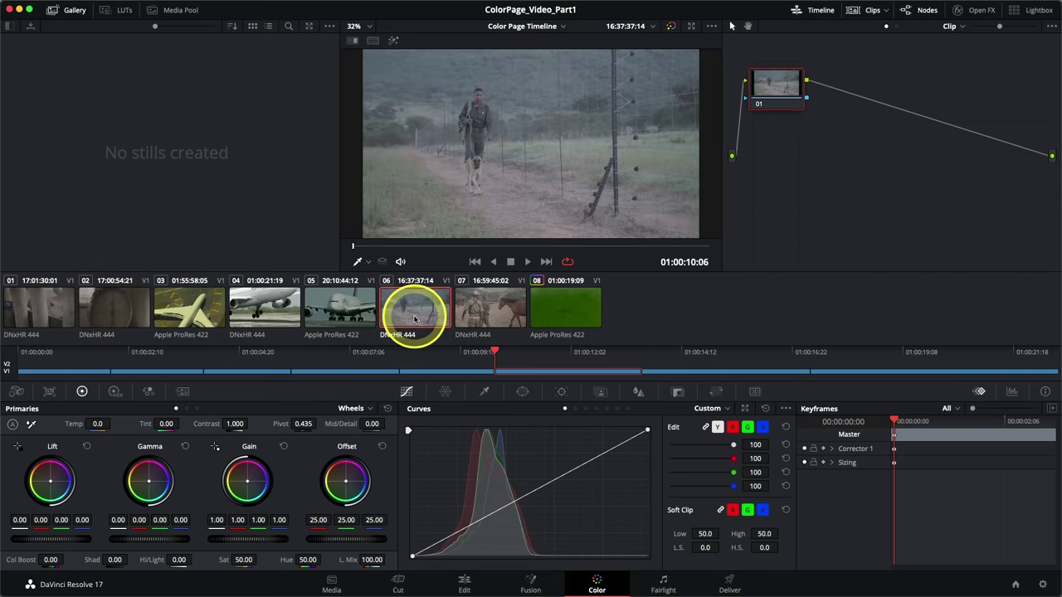
- Step backward and forward through the timeline's clips, and play part of clip 05
key("Up")
key("Up")
key("Up")
key("Up")
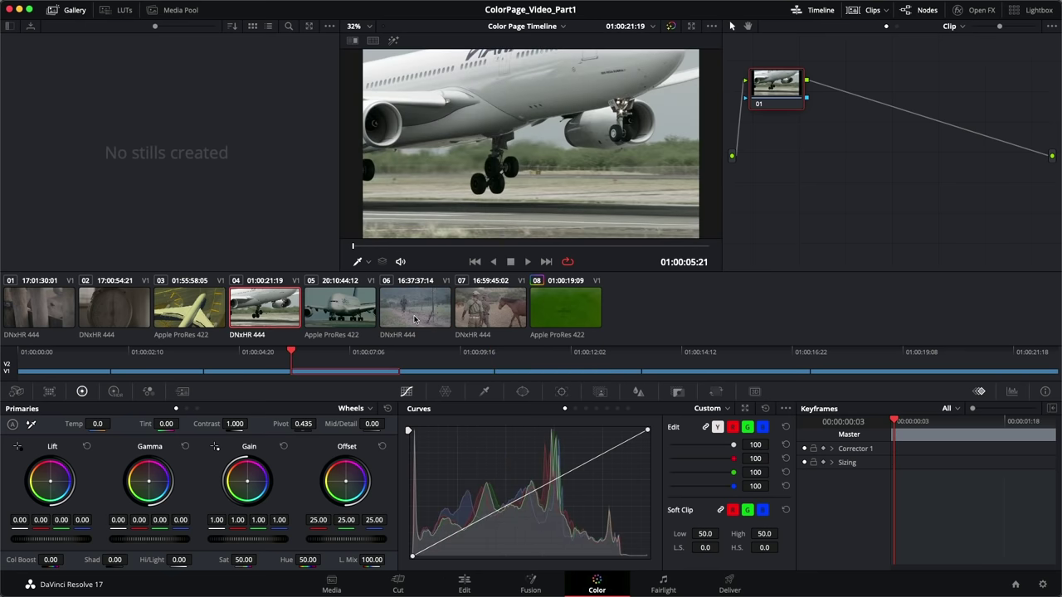
key("Down")
key("Down")
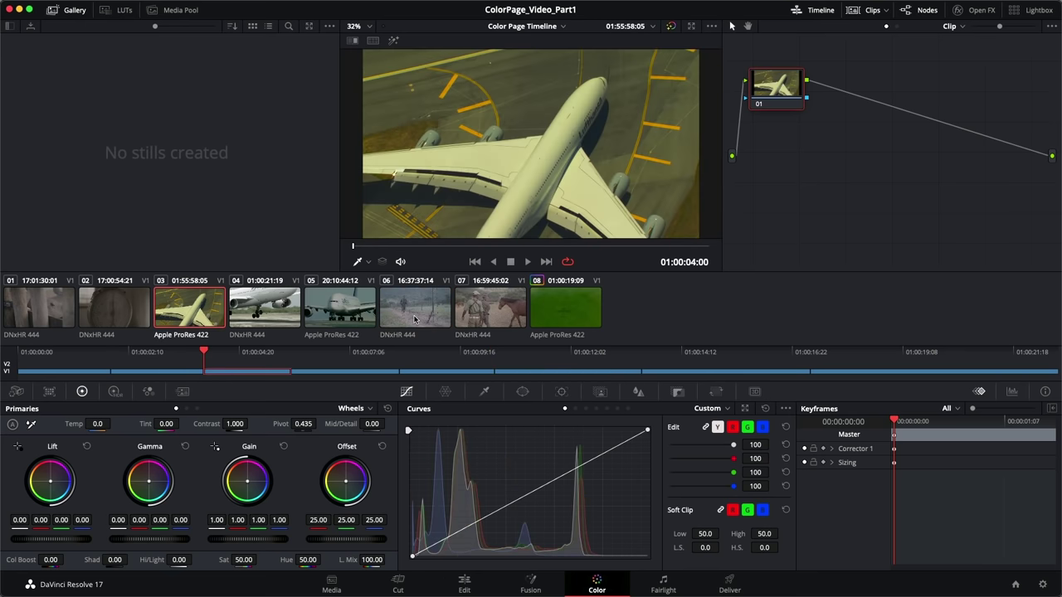
key("Up")
key("Down")
key("Down")
key("space")
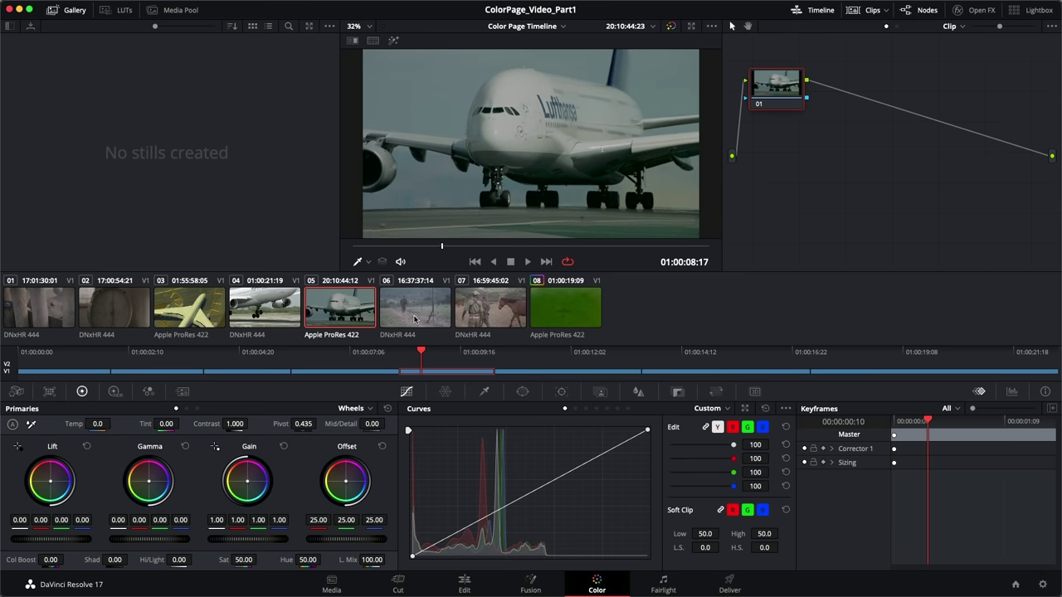
- Go back to clip 02 and scrub the playhead within it to 01:00:03:12
key("Up")
key("Up")
key("Up")
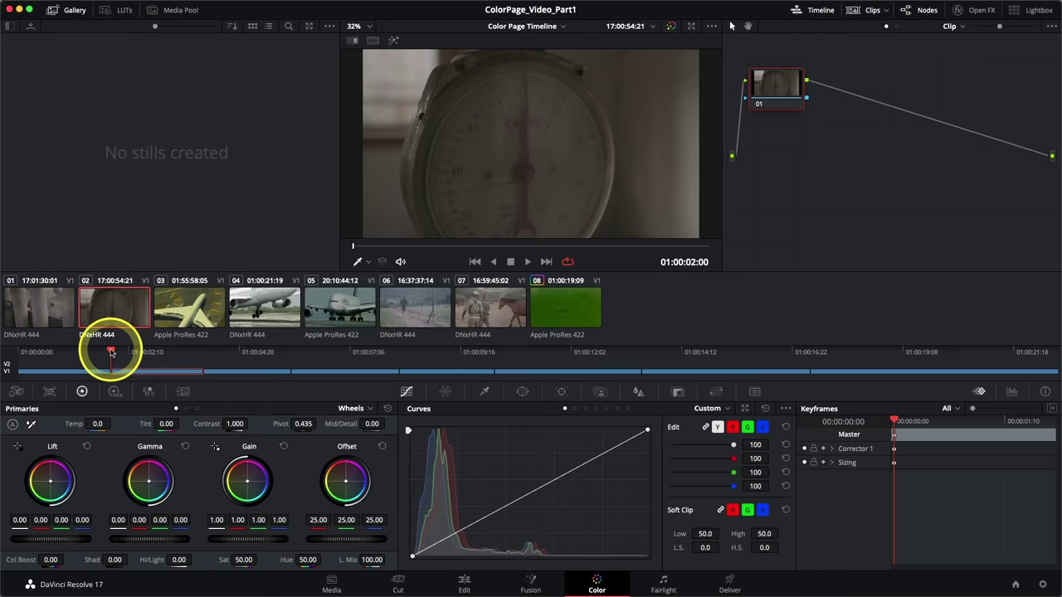
left_click_drag(110, 351, 201, 348)
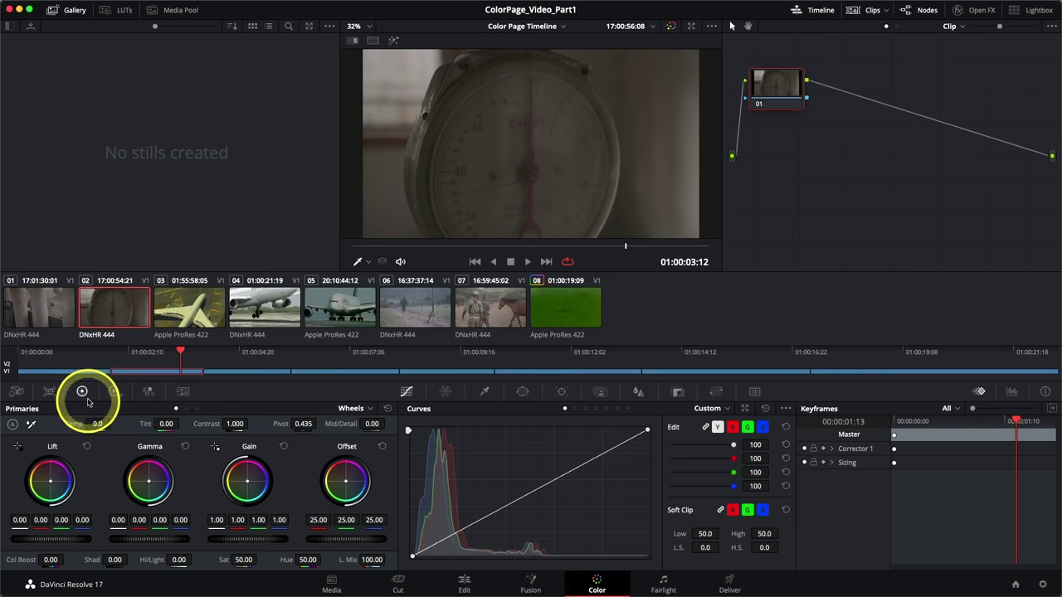
- Look through the grading palettes, including Color Match and Camera Raw, and return to Primaries and Curves
left_click(48, 390)
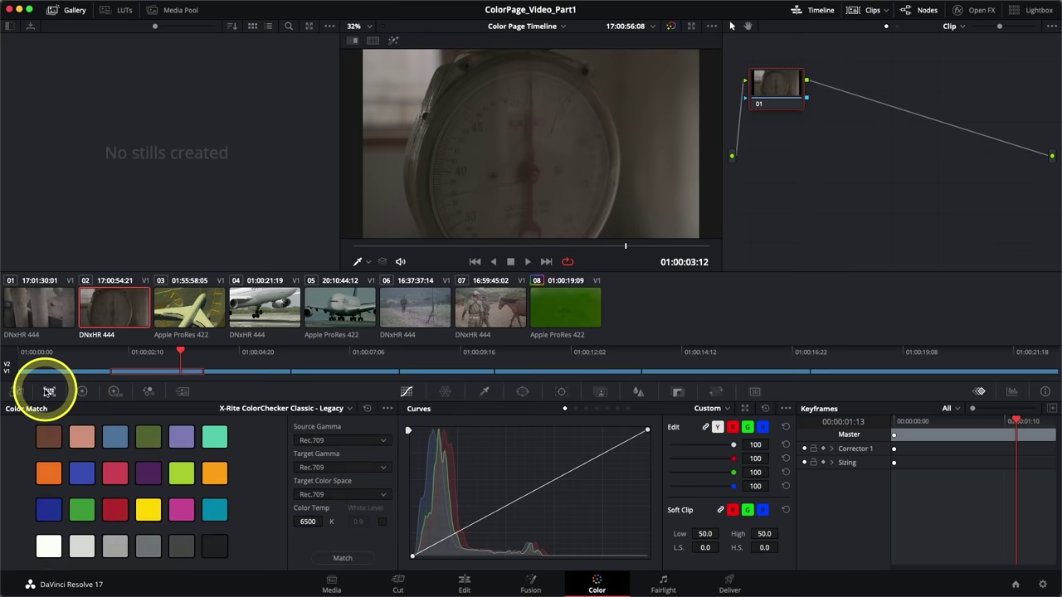
left_click(18, 390)
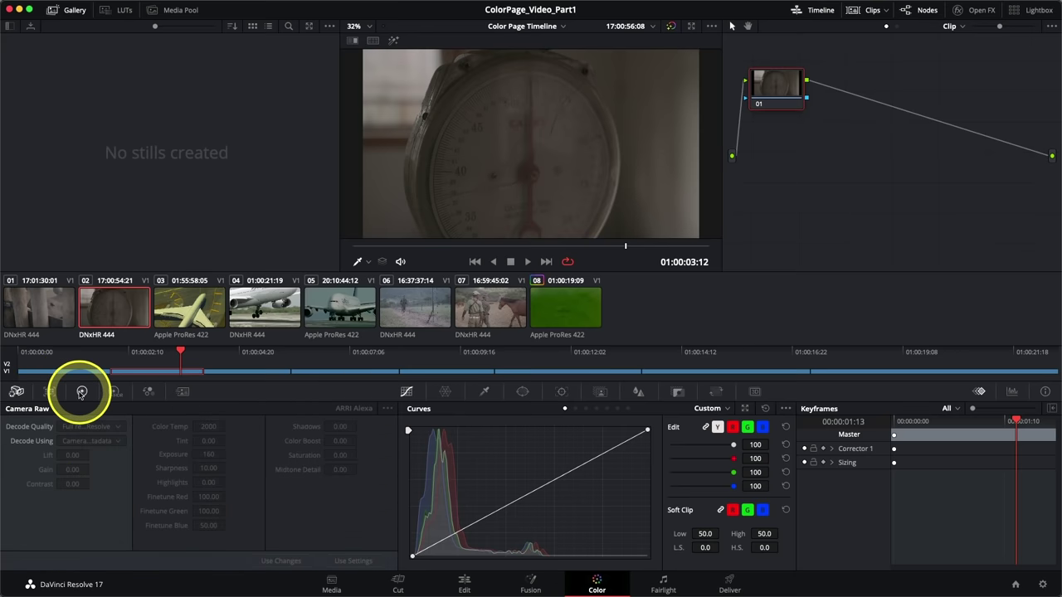
left_click(82, 391)
left_click(181, 391)
left_click(87, 393)
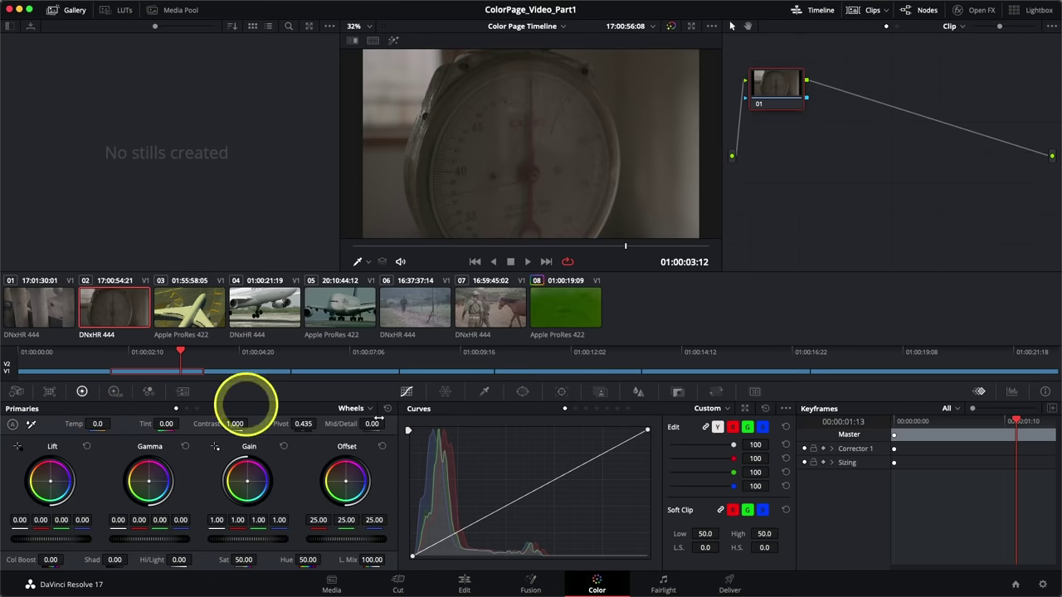
left_click(448, 391)
left_click(410, 394)
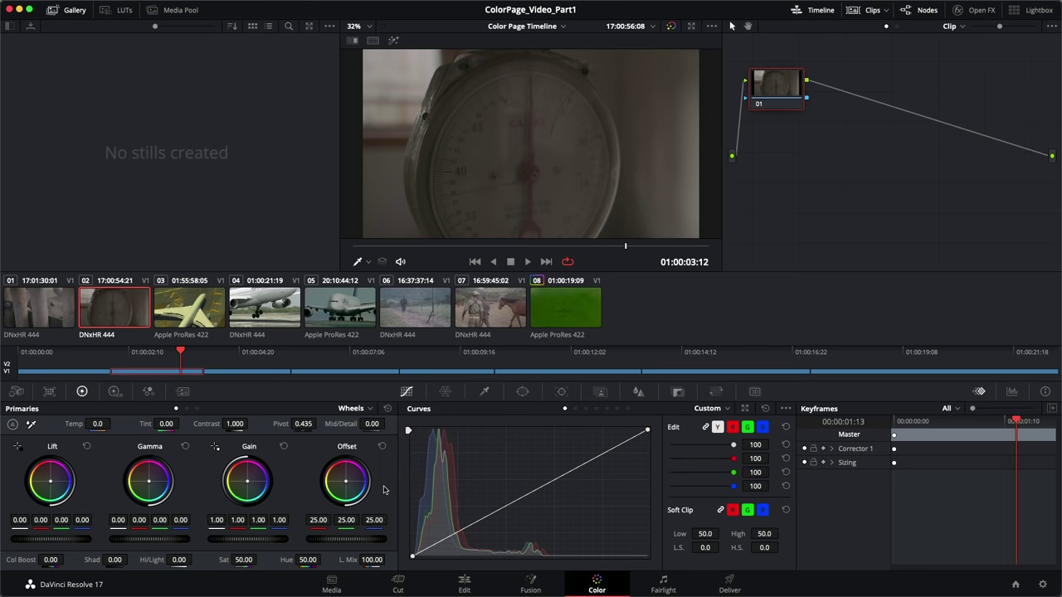
- Show the Parade scopes in place of the keyframes
left_click(717, 442)
left_click(991, 389)
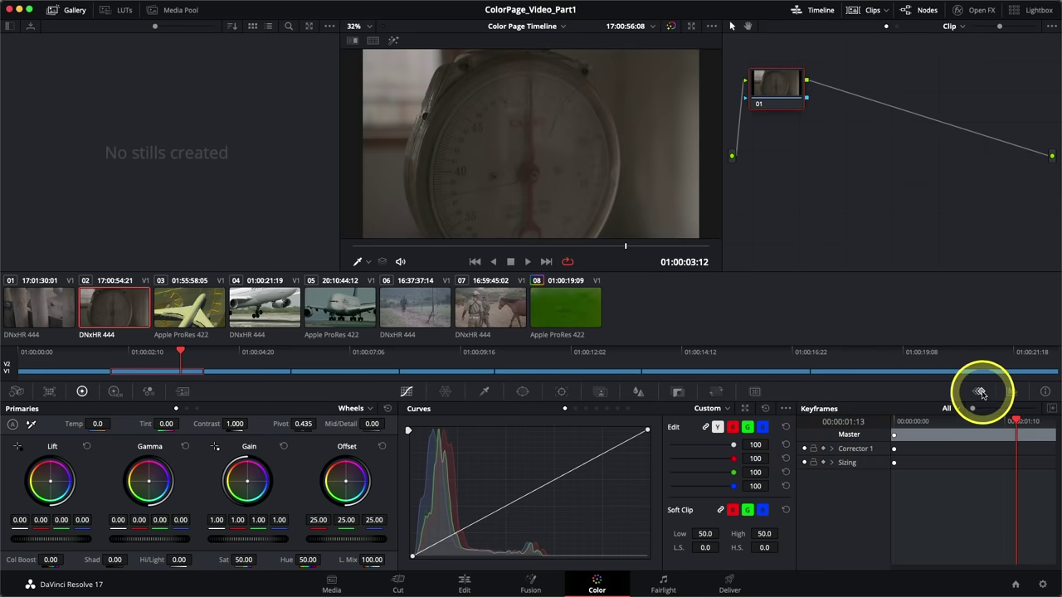
left_click(1011, 391)
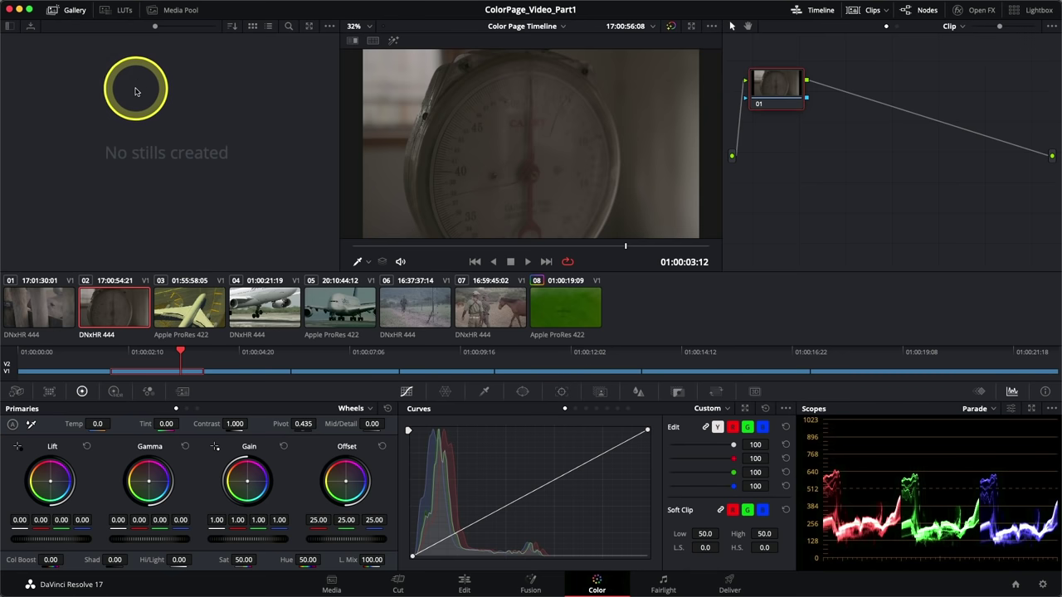
- Browse the ACES, Arri, Astrodesign and Blackmagic Design LUT folders, and return to the Gallery
left_click(121, 13)
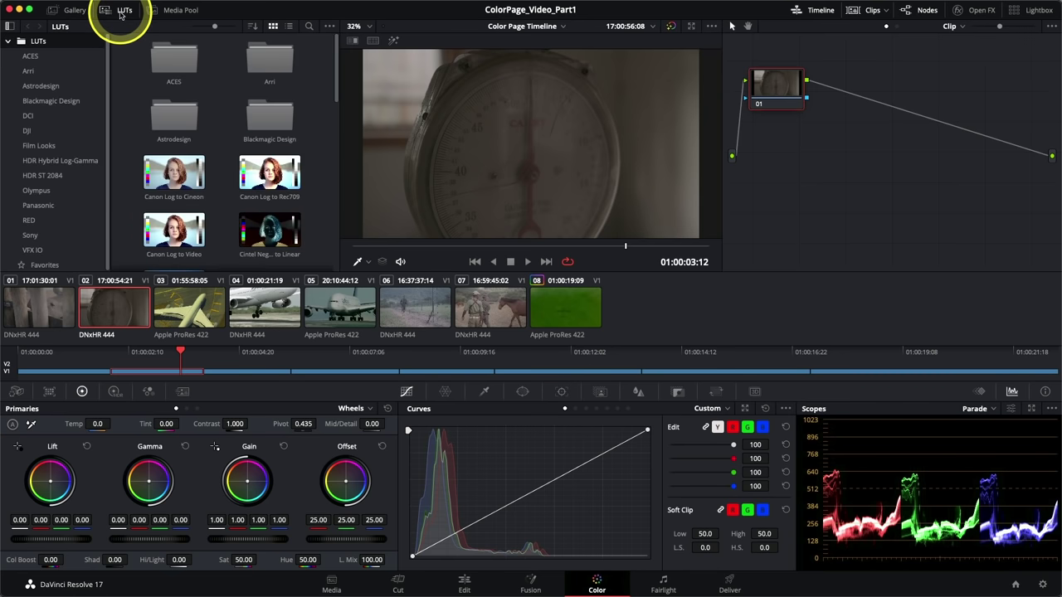
left_click(31, 57)
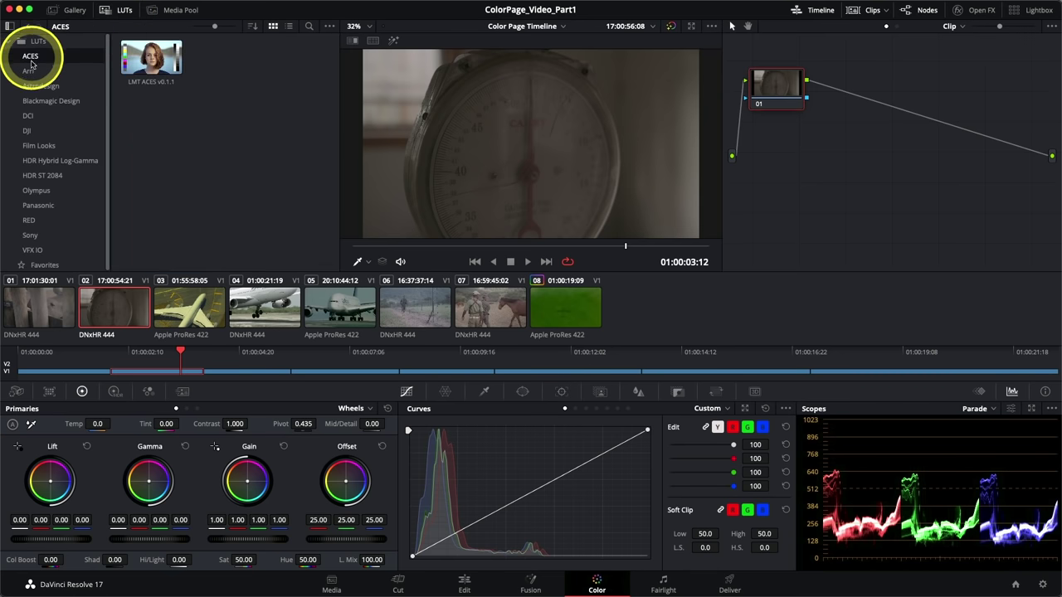
left_click(29, 71)
left_click(38, 86)
left_click(38, 103)
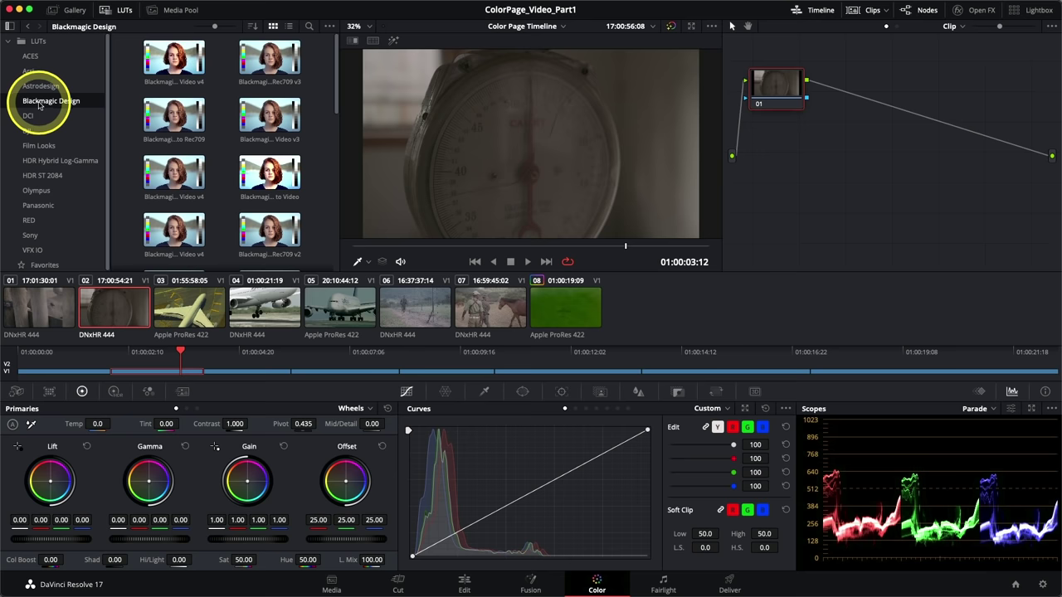
left_click(74, 11)
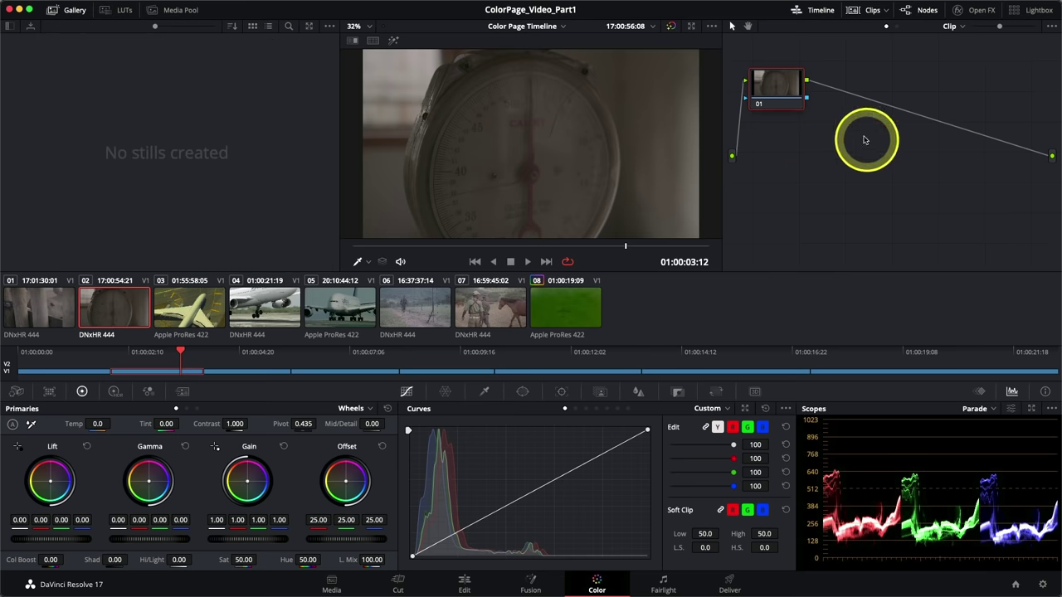
- Show the Open FX effects library and hide it again
left_click(972, 10)
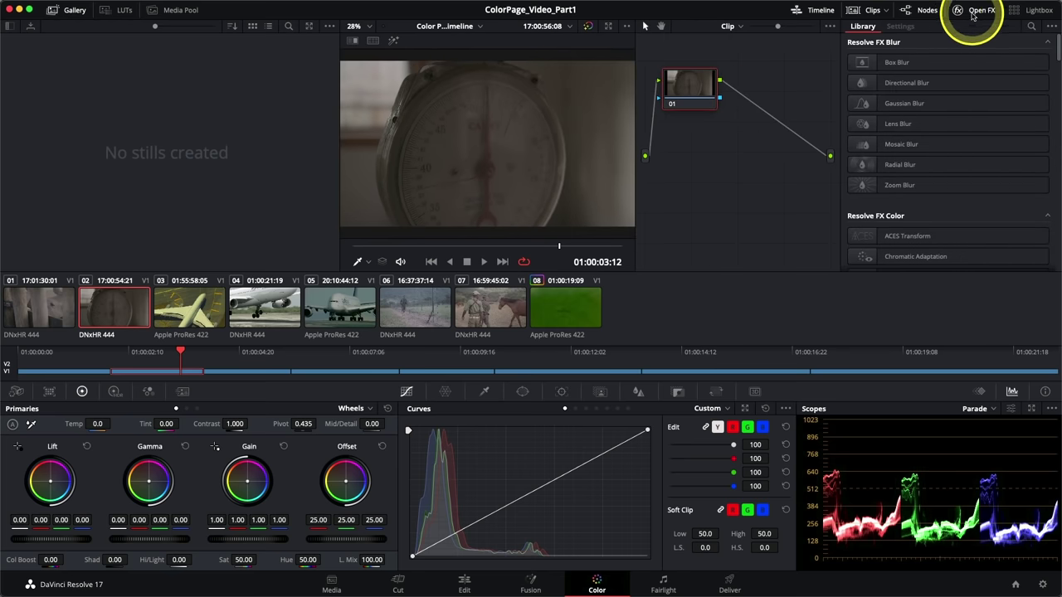
left_click(971, 14)
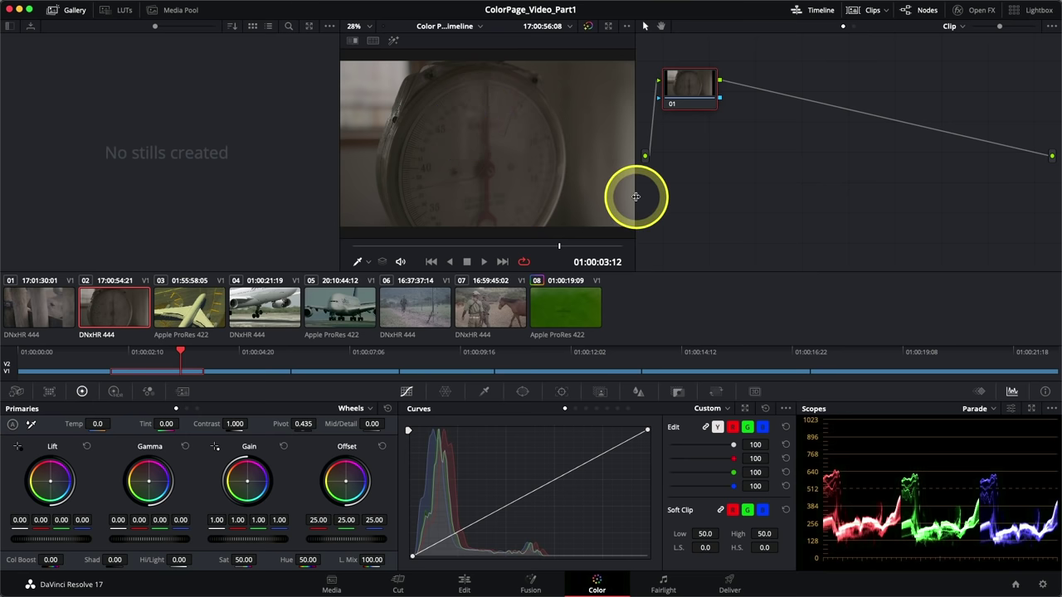
- Enlarge the viewer by narrowing the node area, and adjust the boundary between the gallery and the viewer
left_click_drag(635, 197, 749, 173)
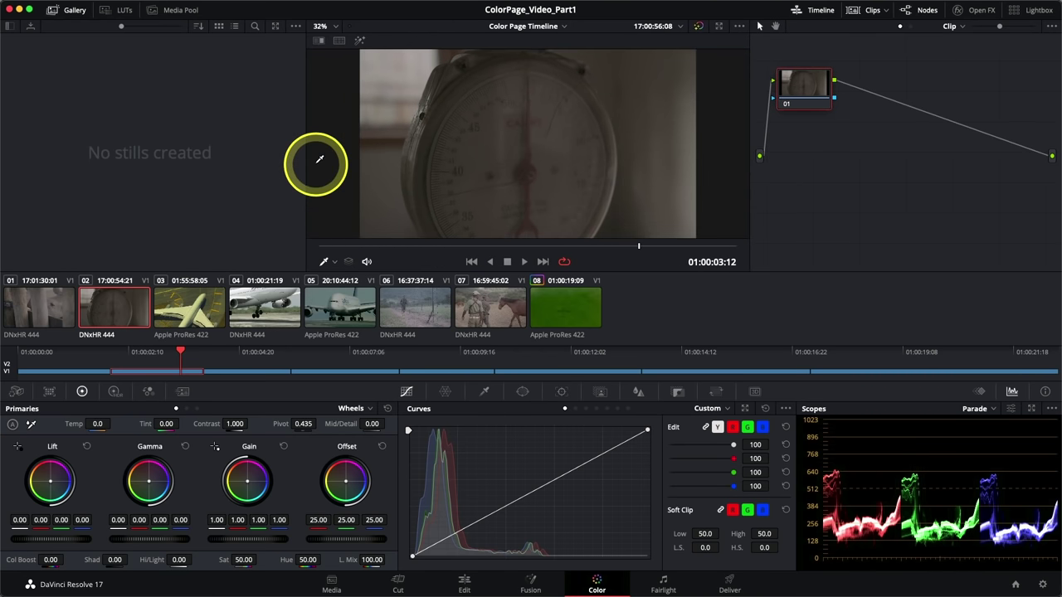
left_click_drag(305, 170, 351, 113)
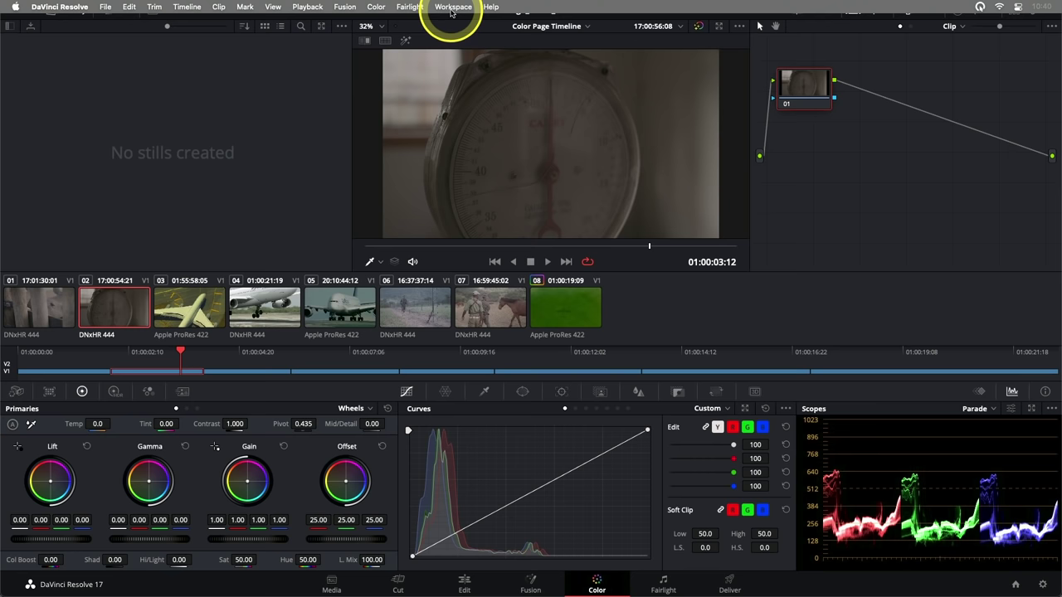
- Reset the UI layout of the Color page to its default arrangement
left_click(452, 7)
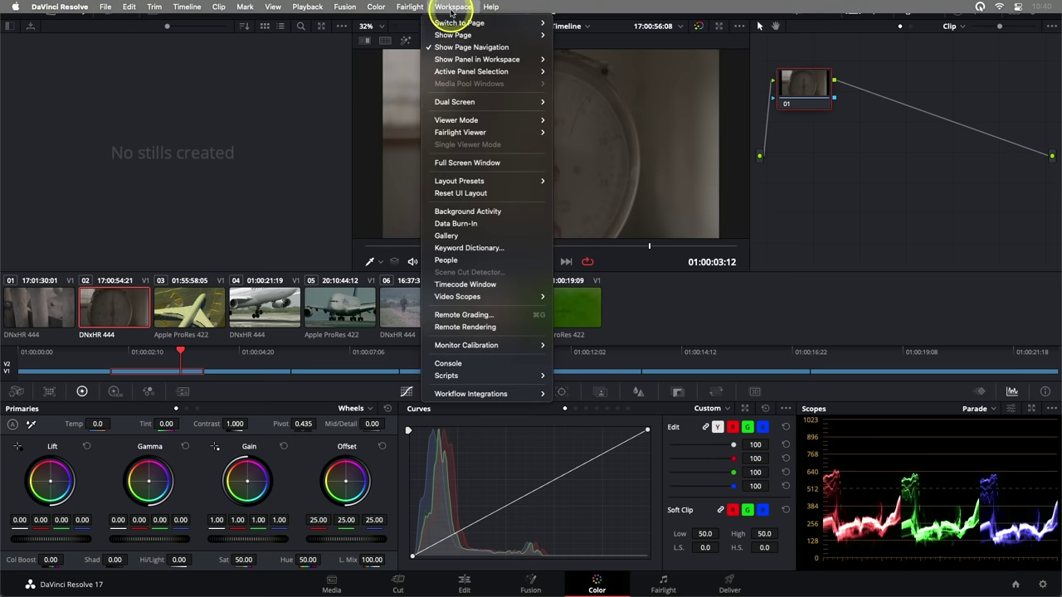
left_click(448, 193)
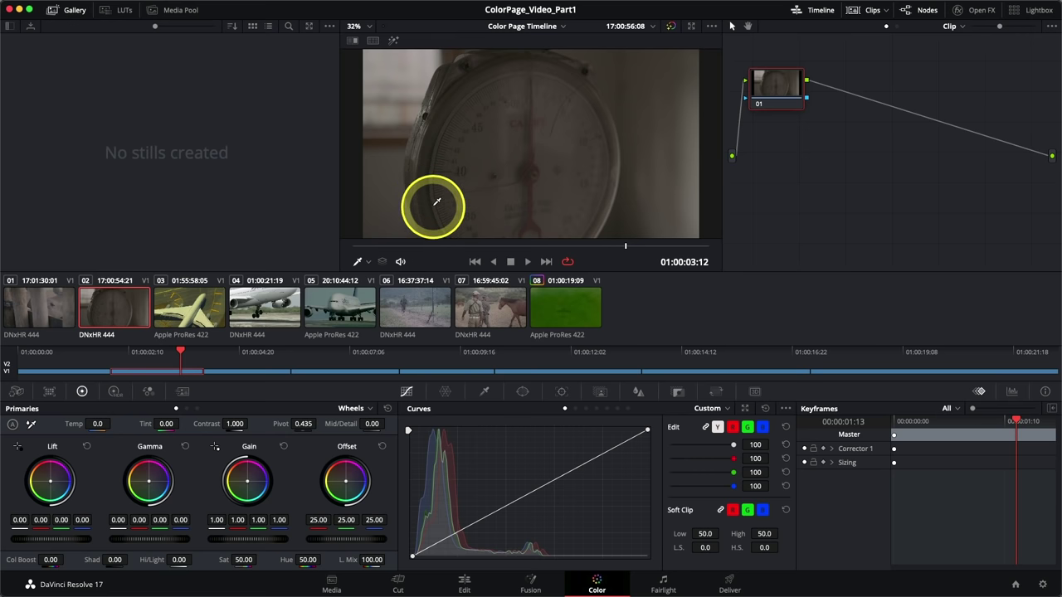
- Look through the additional options of the gallery, the viewer and the Curves palette, changing none of them
left_click(329, 28)
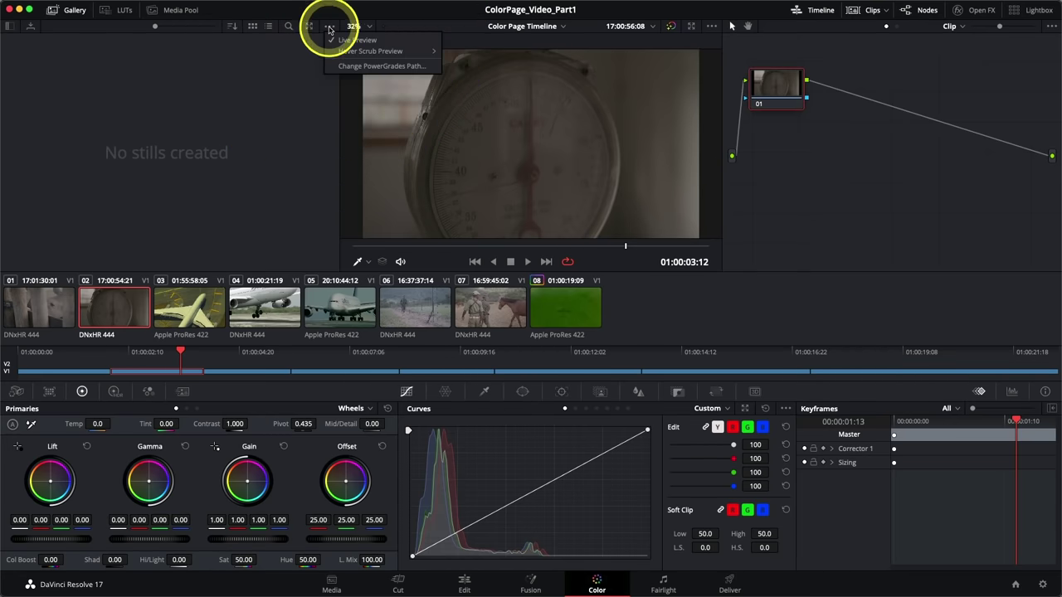
left_click(314, 51)
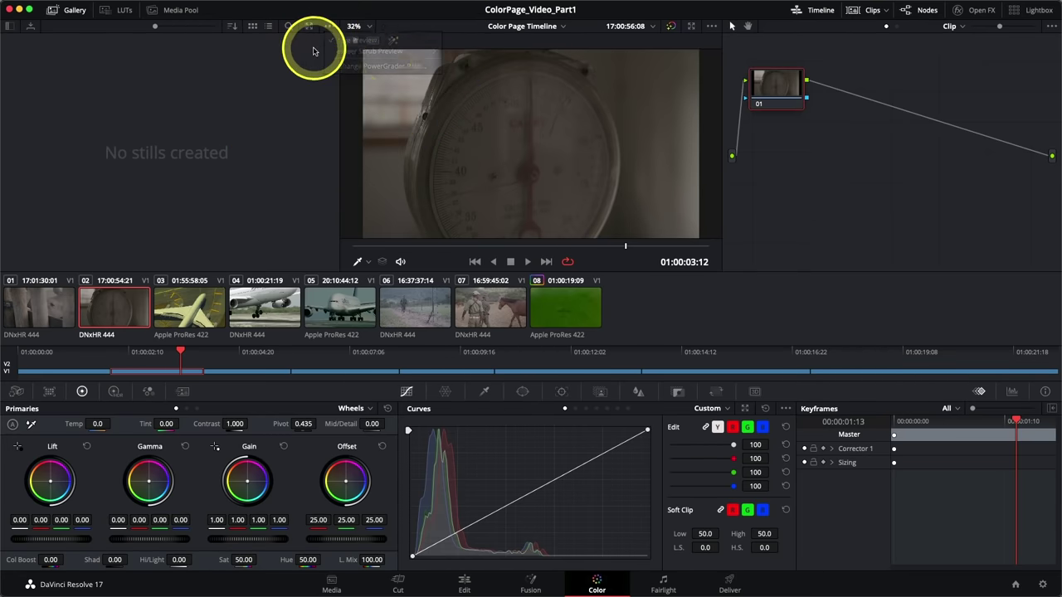
left_click(711, 27)
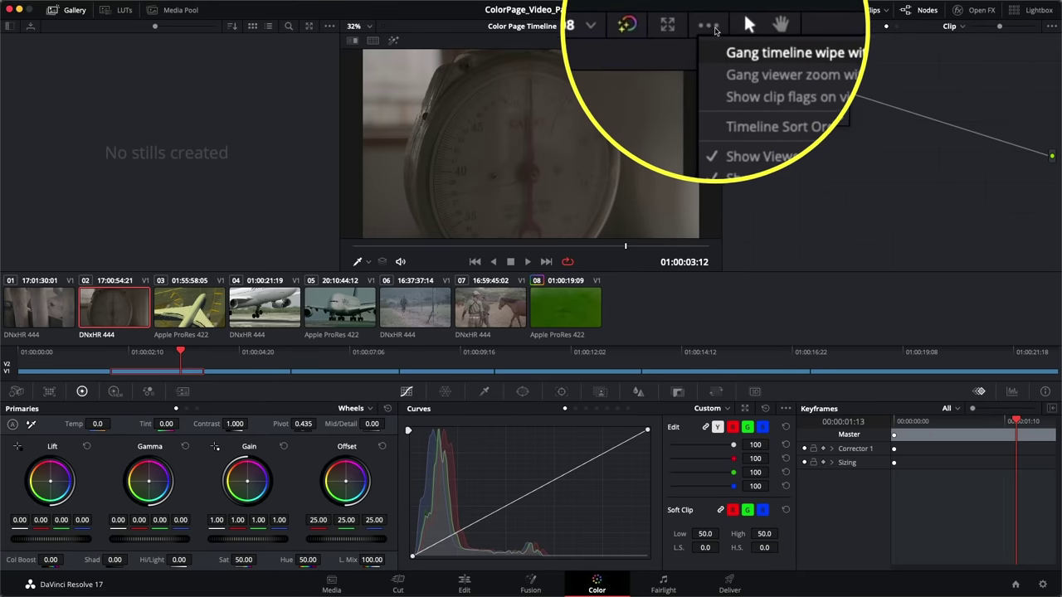
left_click(711, 25)
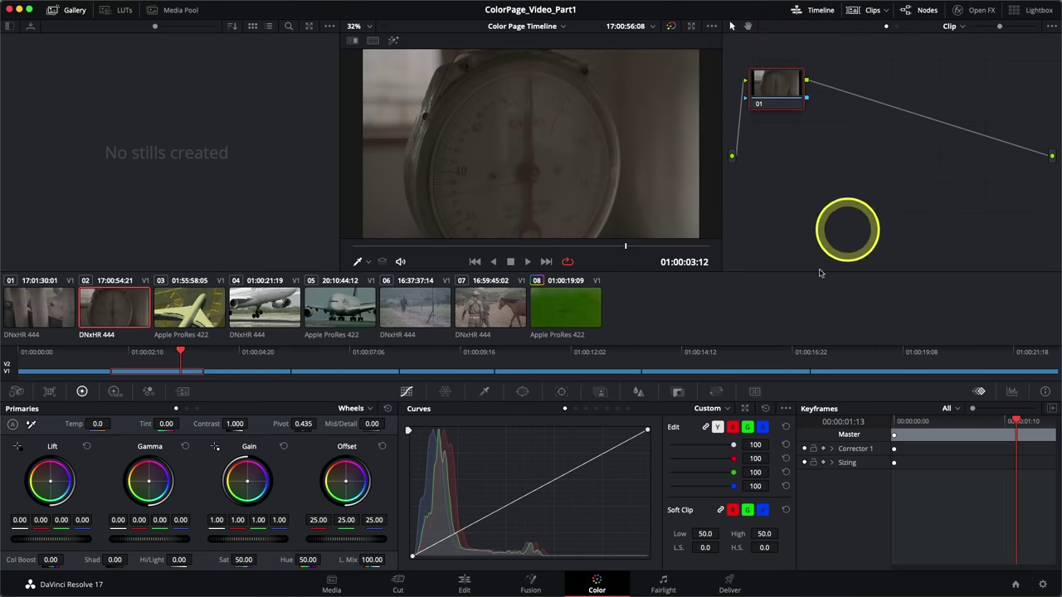
left_click(785, 409)
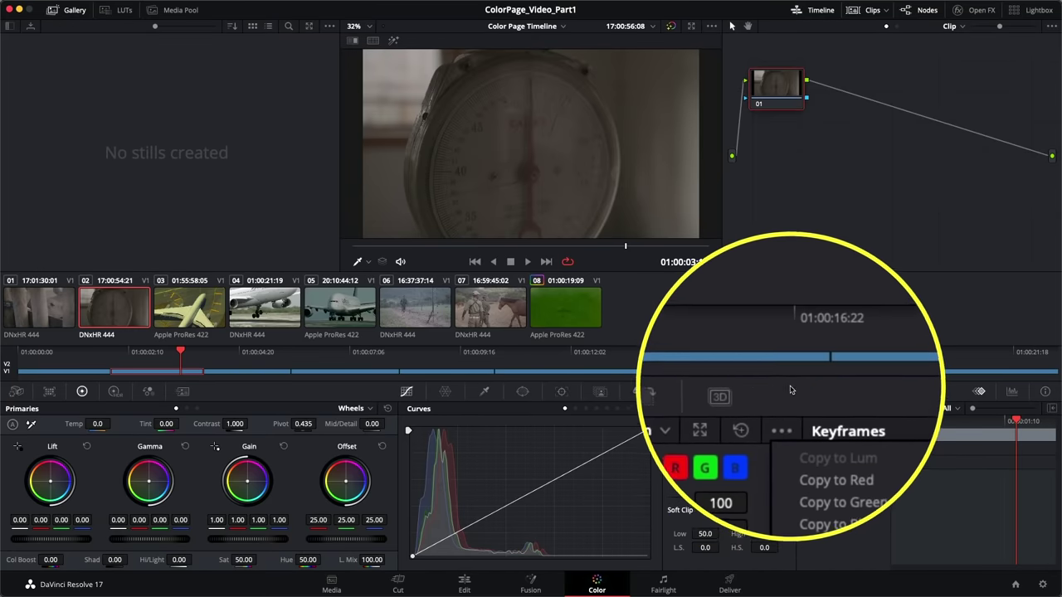
left_click(784, 406)
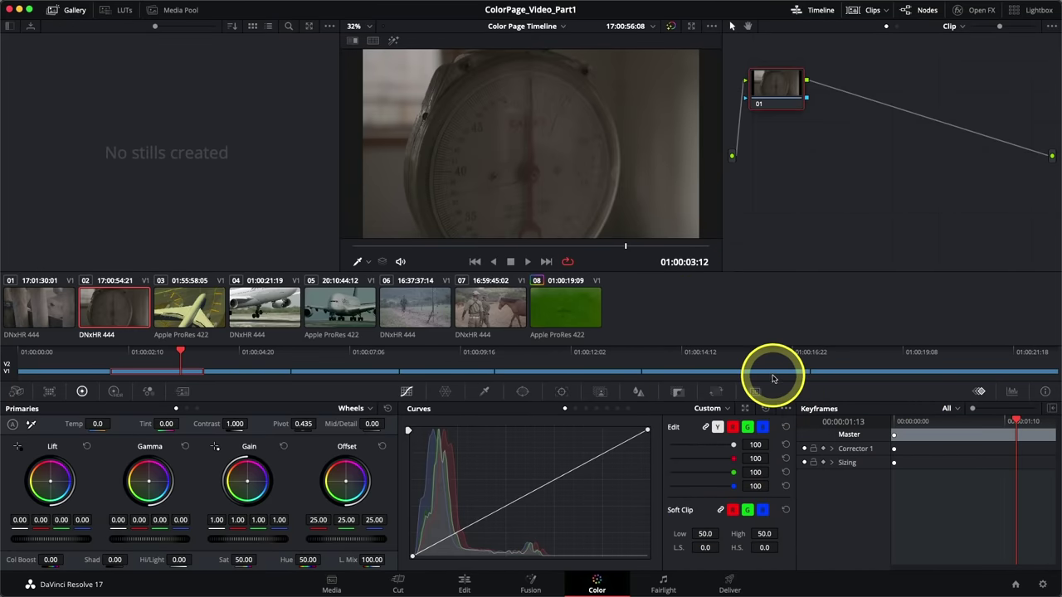
- Switch the Curves palette to Hue Vs Lum and back to Custom, choosing each mode by name
left_click(727, 409)
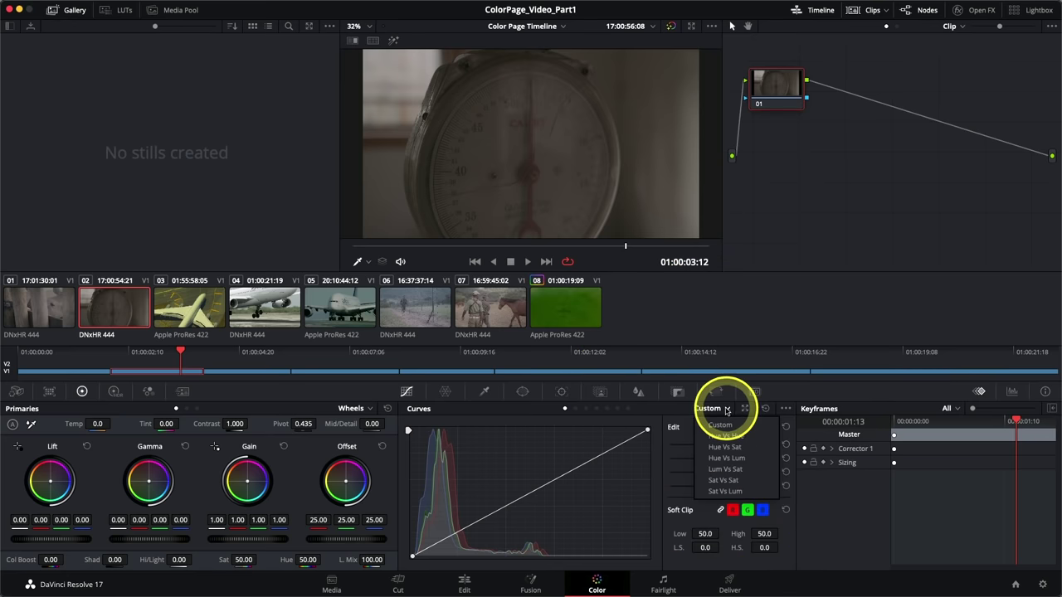
left_click(720, 457)
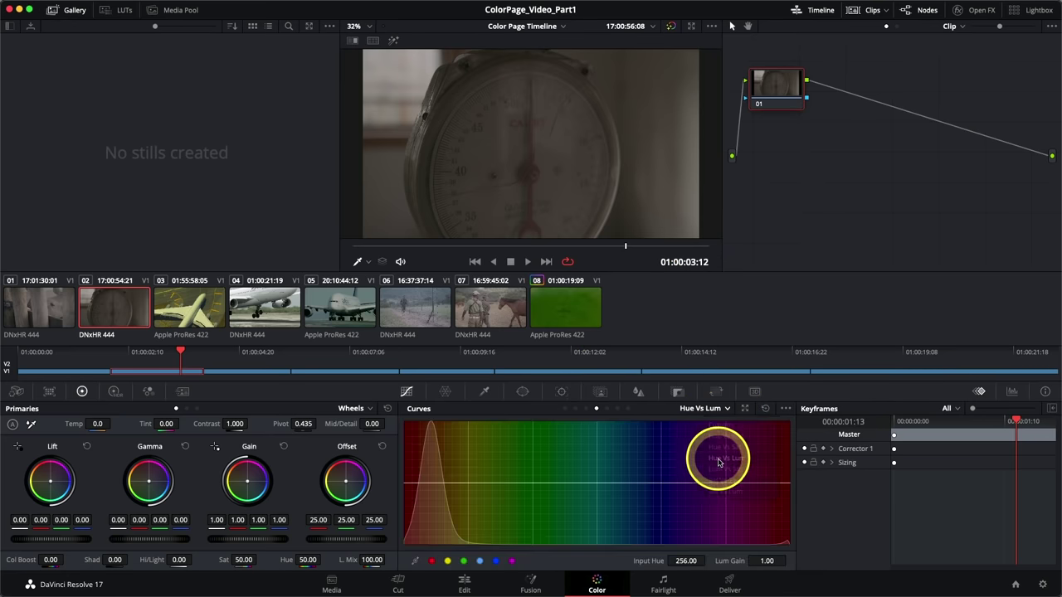
left_click(720, 408)
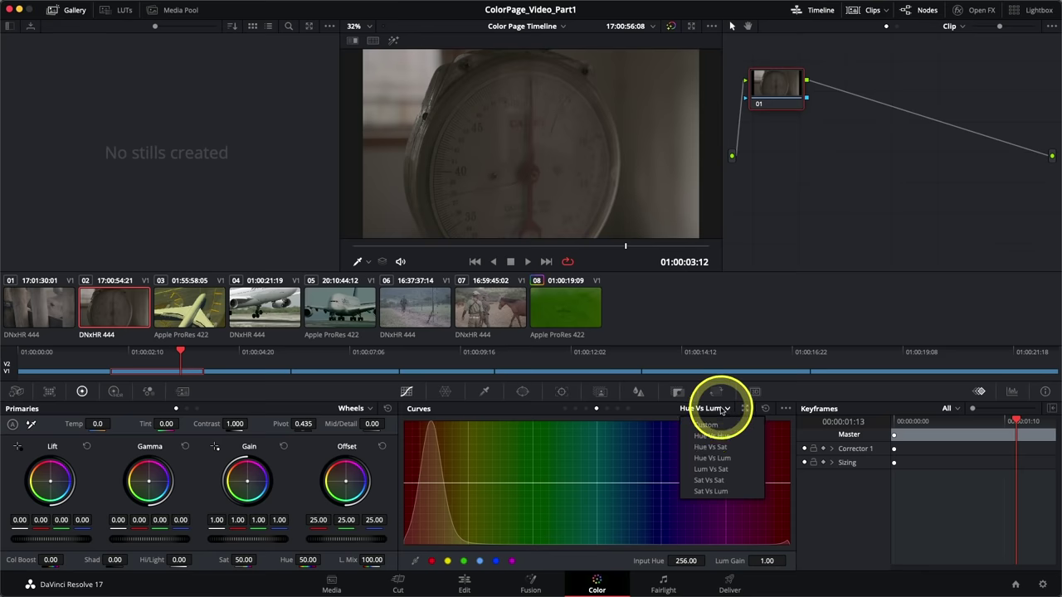
left_click(707, 426)
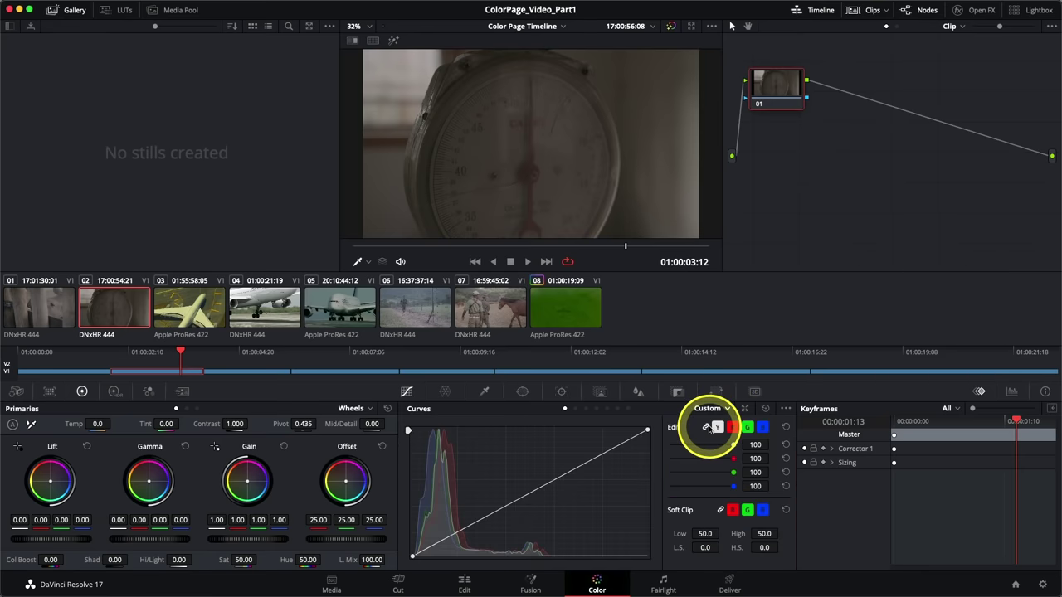
- Step through the successive Curves modes, including Hue Vs Lum, and return to the first one, Custom
left_click(575, 410)
left_click(596, 410)
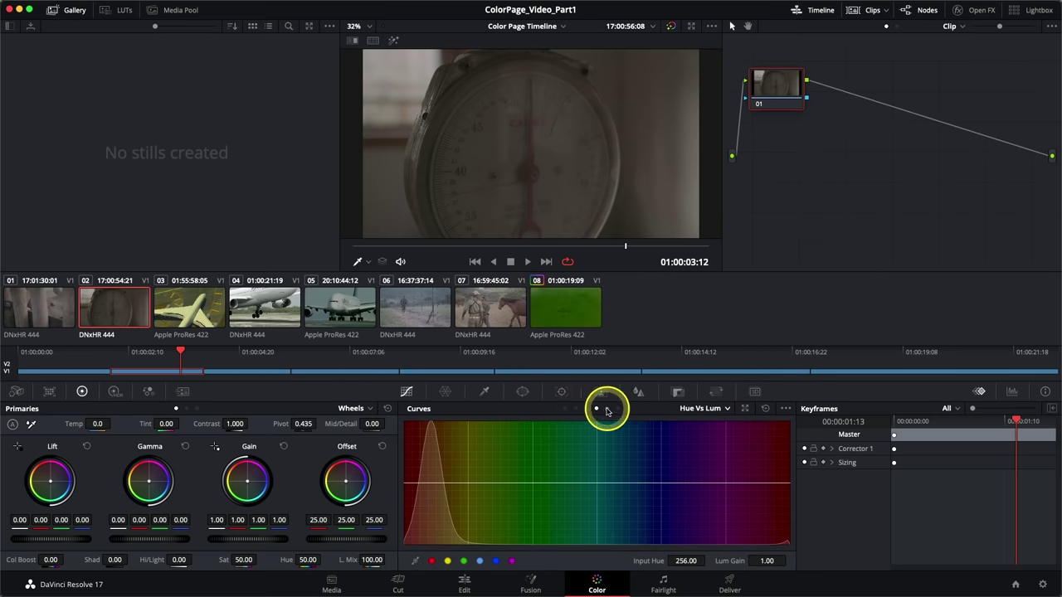
left_click(606, 410)
left_click(617, 409)
left_click(566, 410)
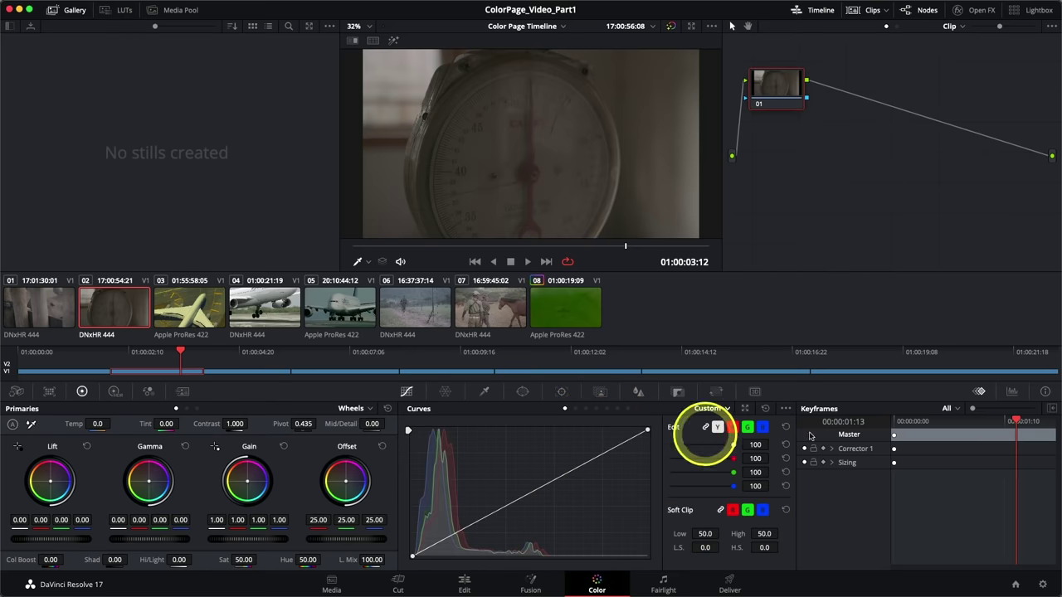
- Show the scopes in place of the keyframes, switch them to Waveform and return to Parade
left_click(1012, 391)
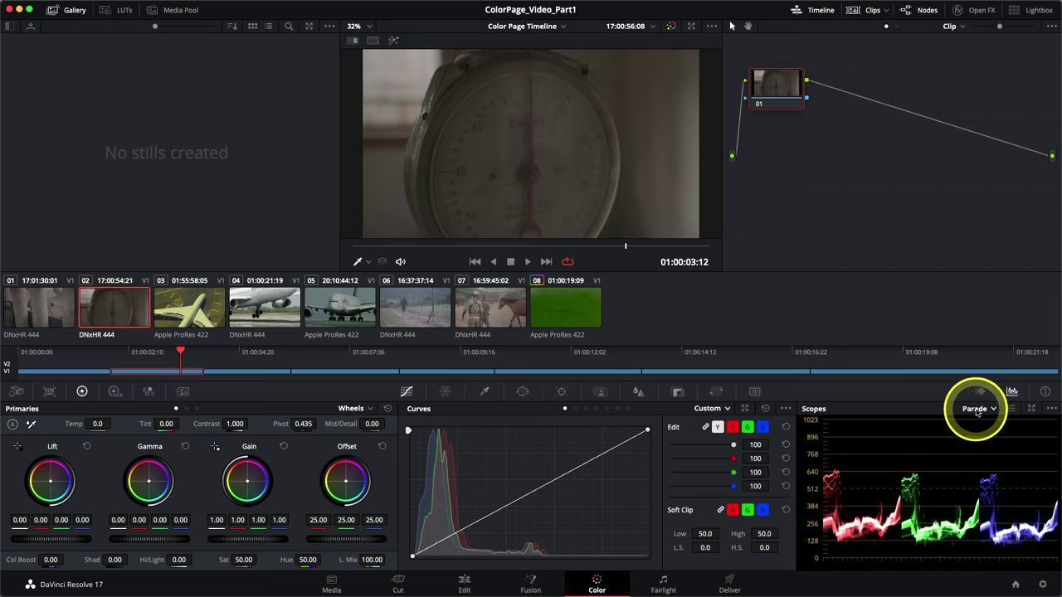
left_click(994, 412)
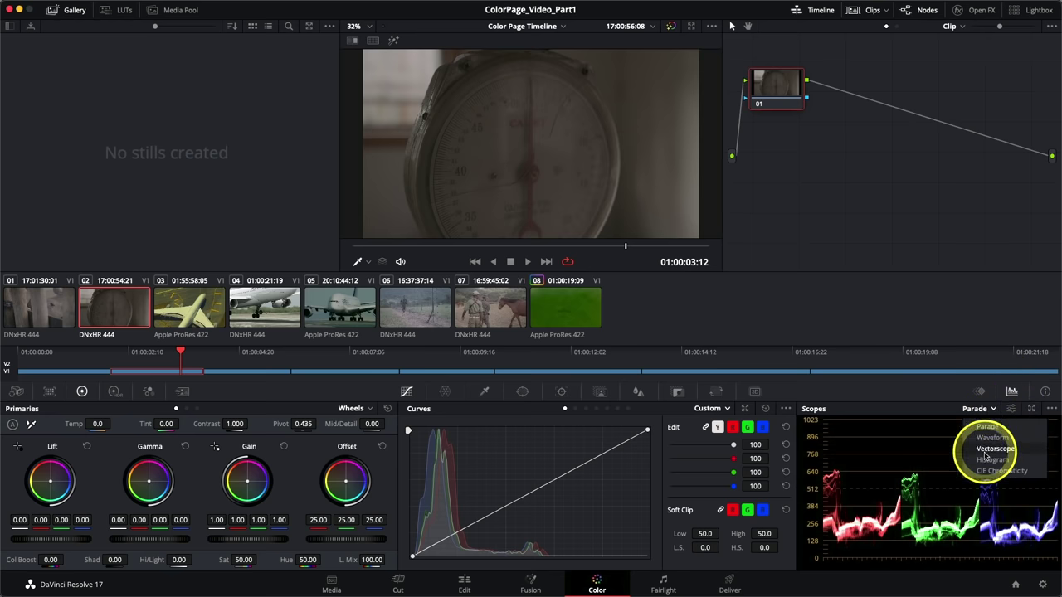
left_click(983, 427)
left_click(992, 412)
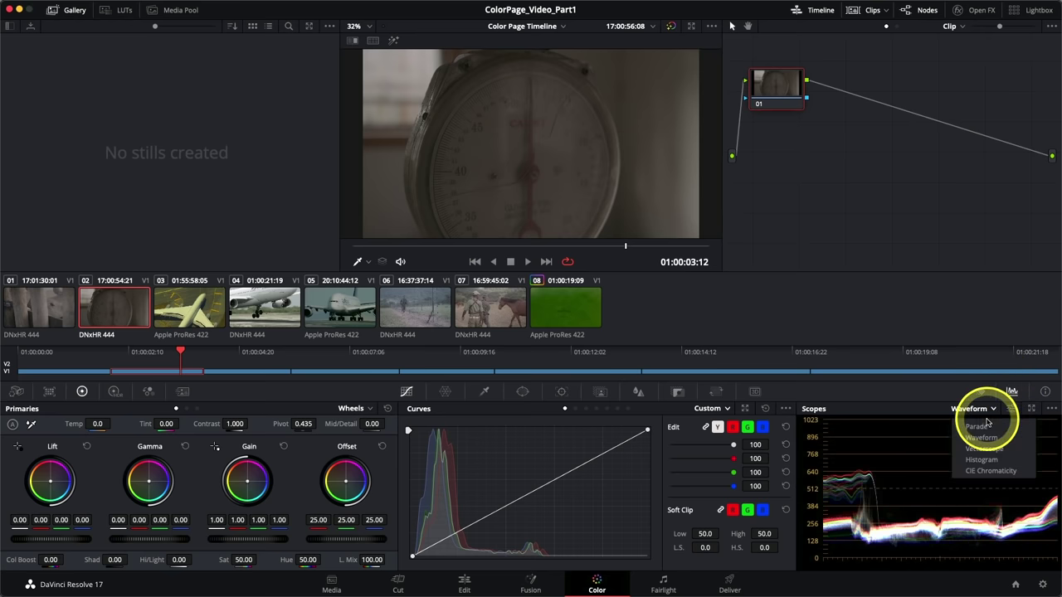
left_click(980, 423)
- Examine the Primaries mode choices and the context commands offered for the gallery, the viewer image and node 01
left_click(355, 408)
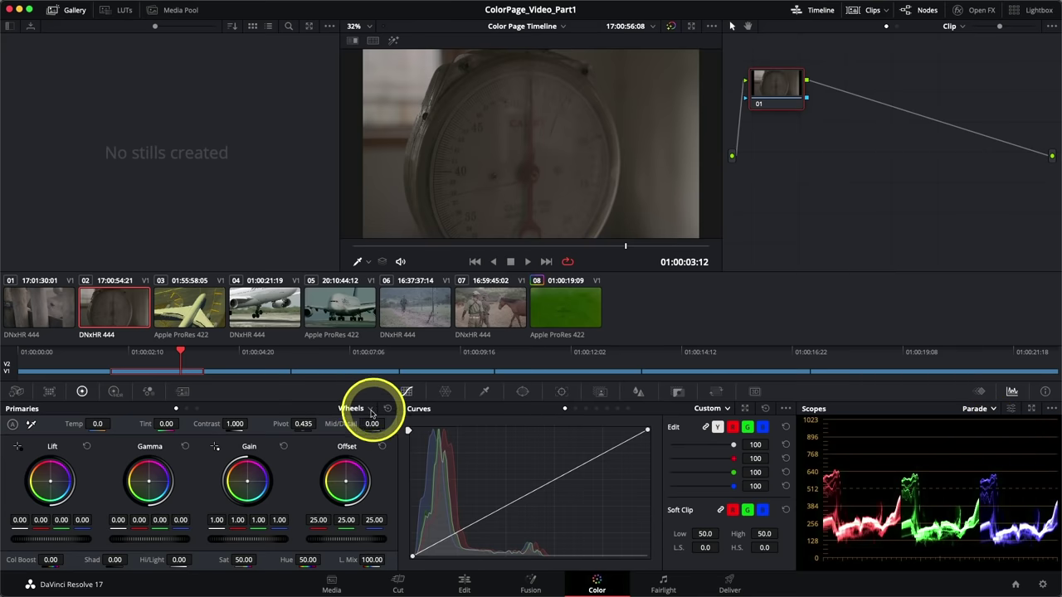
left_click(351, 414)
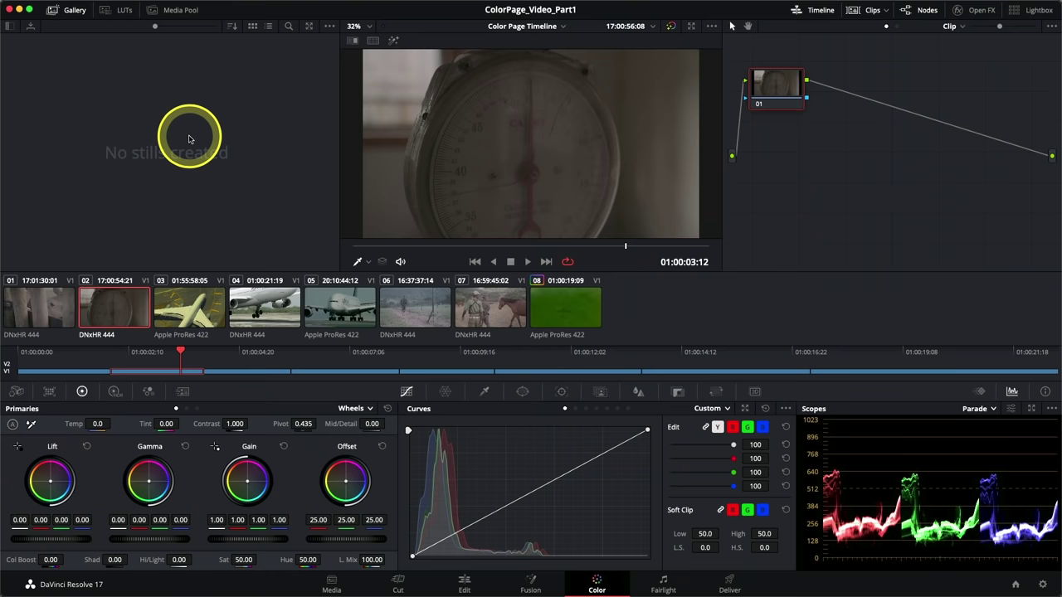
right_click(170, 117)
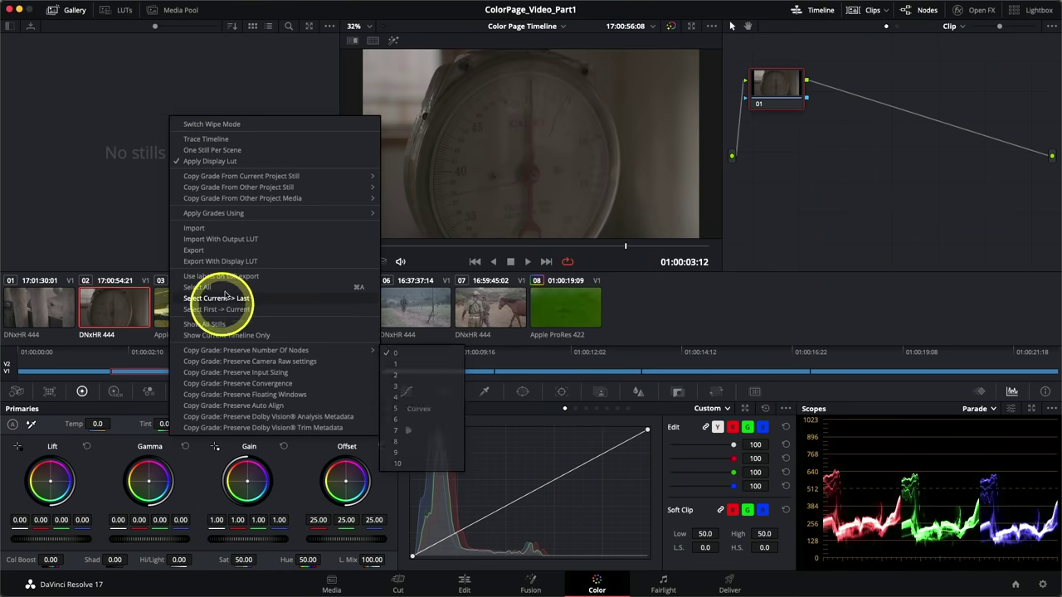
mouse_move(220, 192)
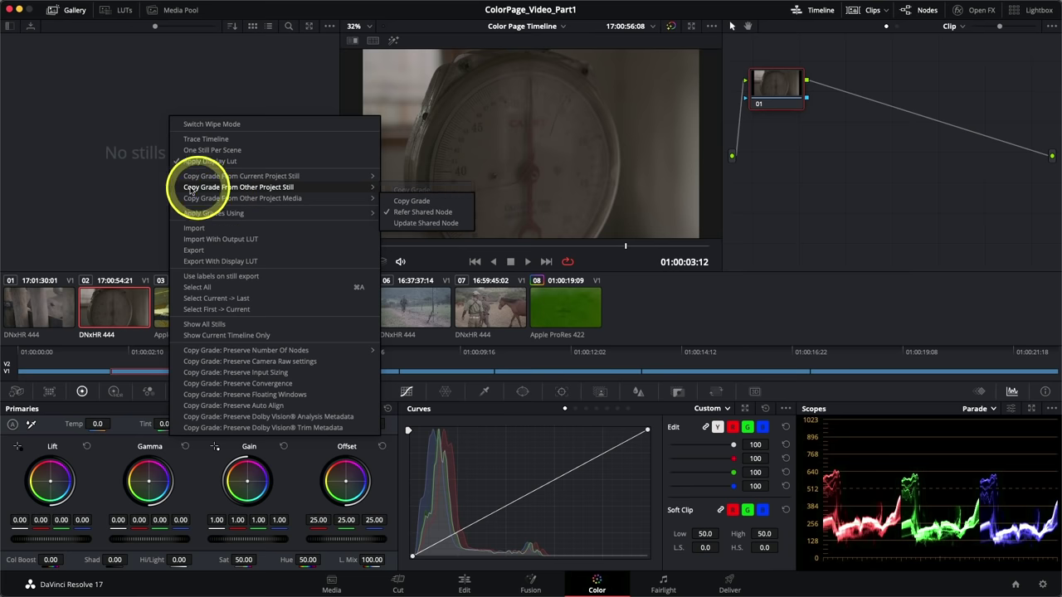
left_click(138, 116)
right_click(529, 131)
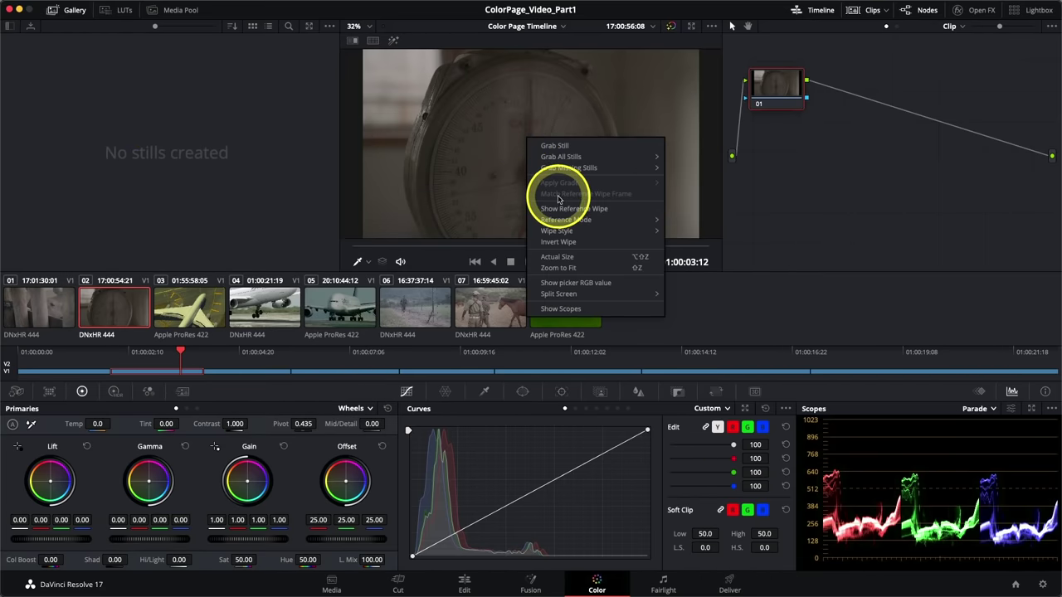
right_click(782, 105)
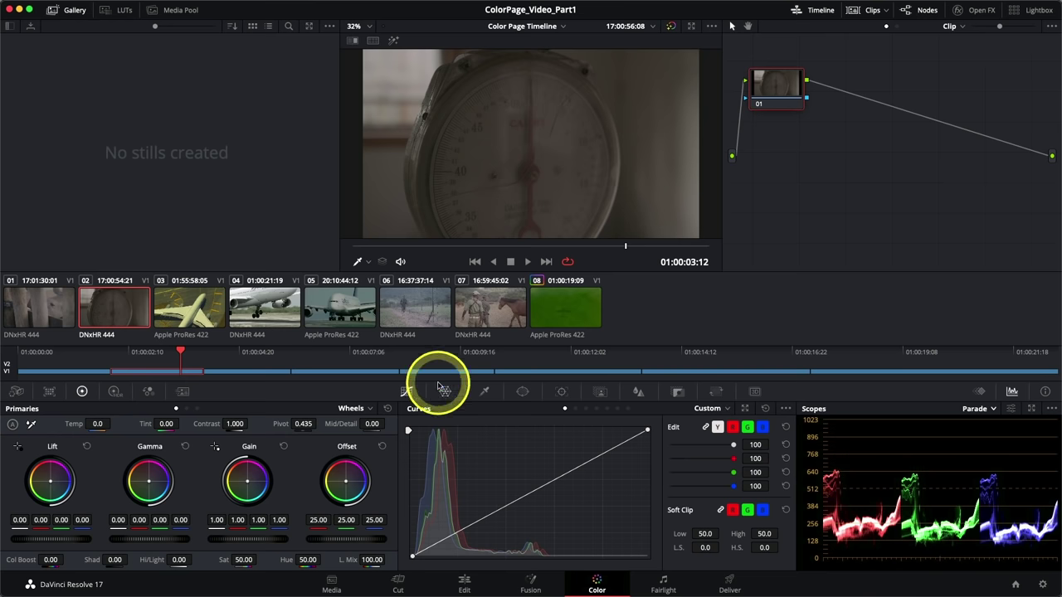
- Select clip 01 and switch its scope from Parade to Waveform
left_click(39, 307)
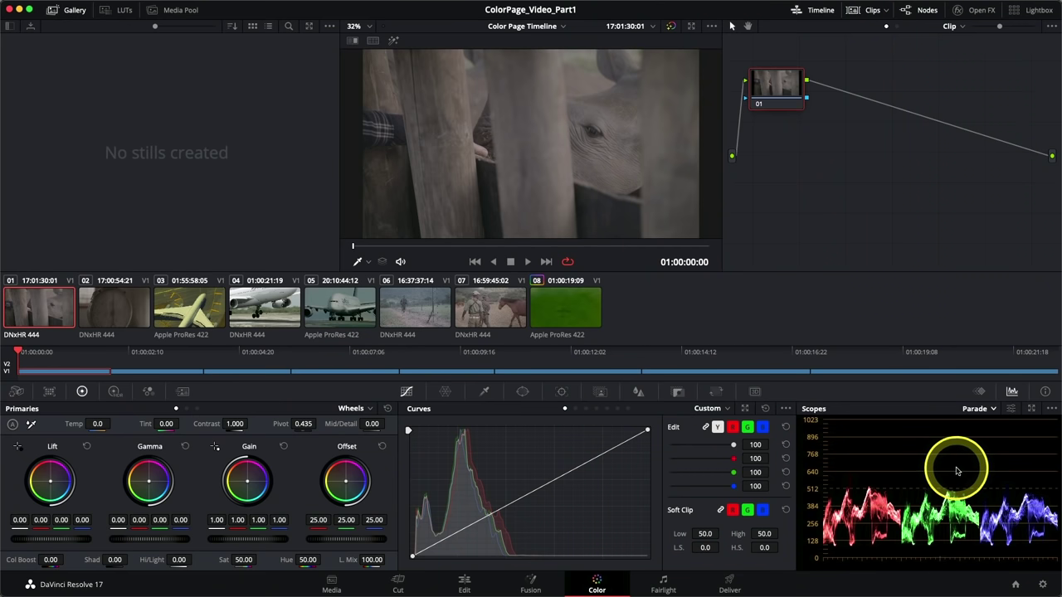
left_click(982, 410)
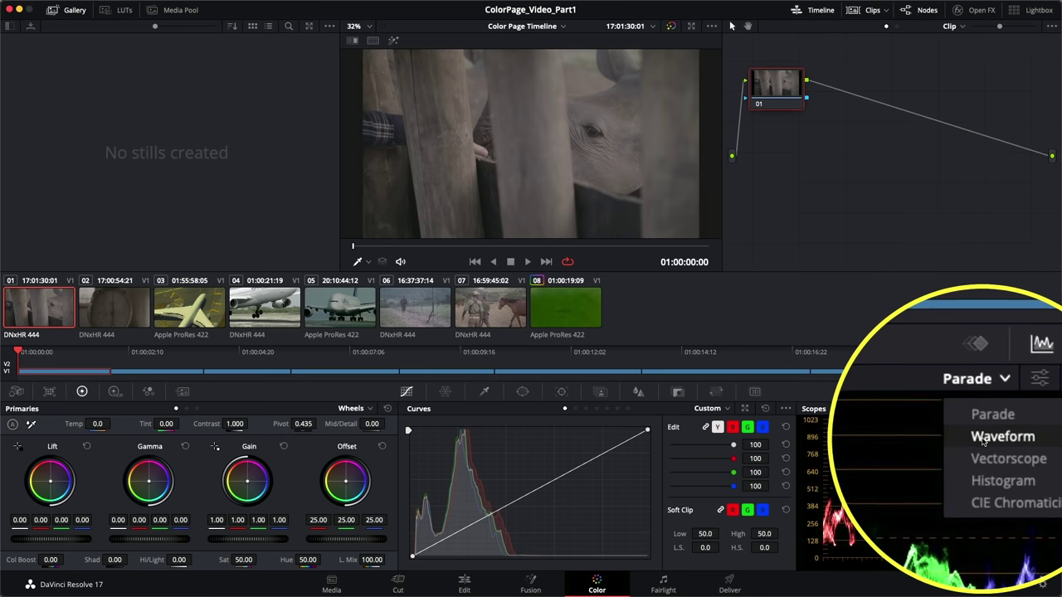
left_click(982, 441)
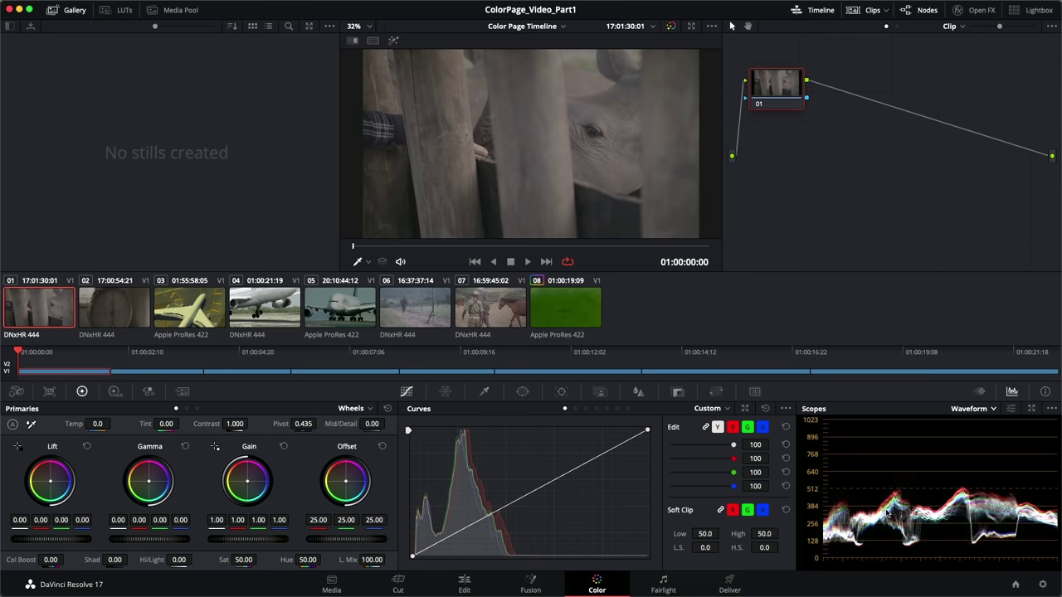
- Set the waveform scope to display only the Y channel and turn off Colorize
left_click(1011, 410)
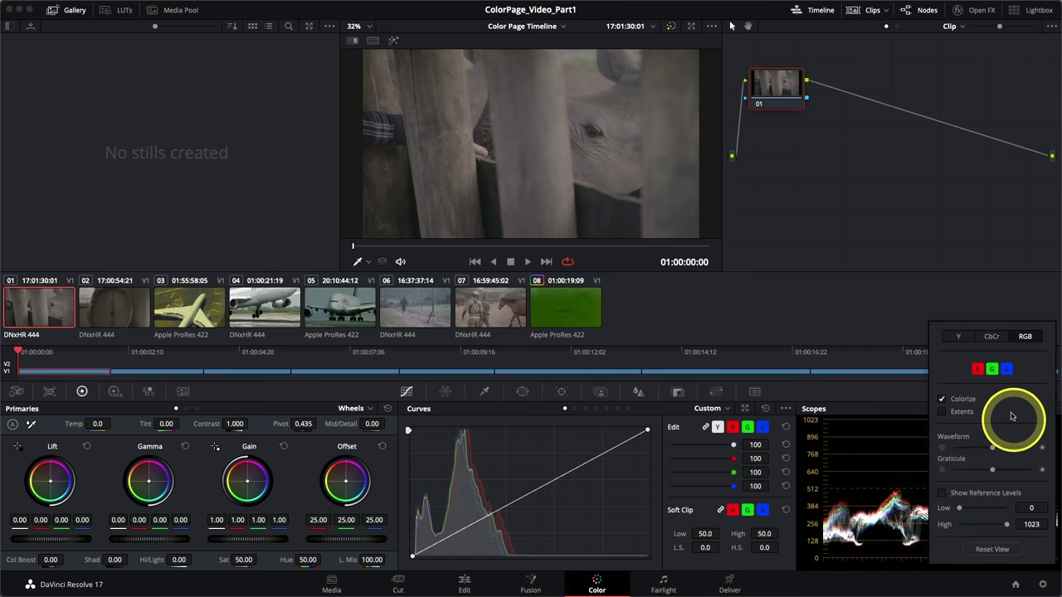
left_click(959, 337)
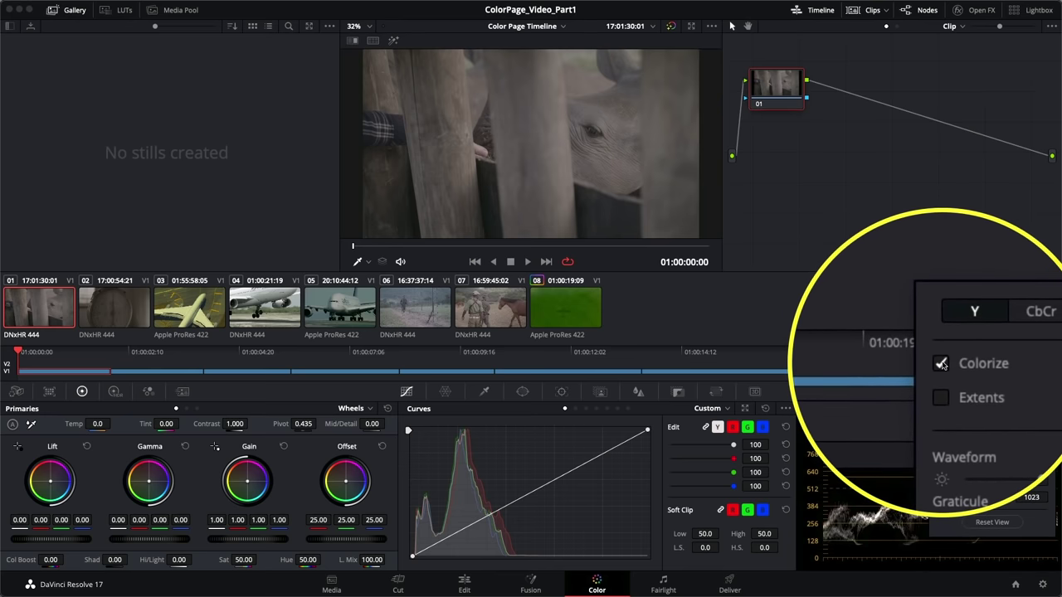
left_click(941, 364)
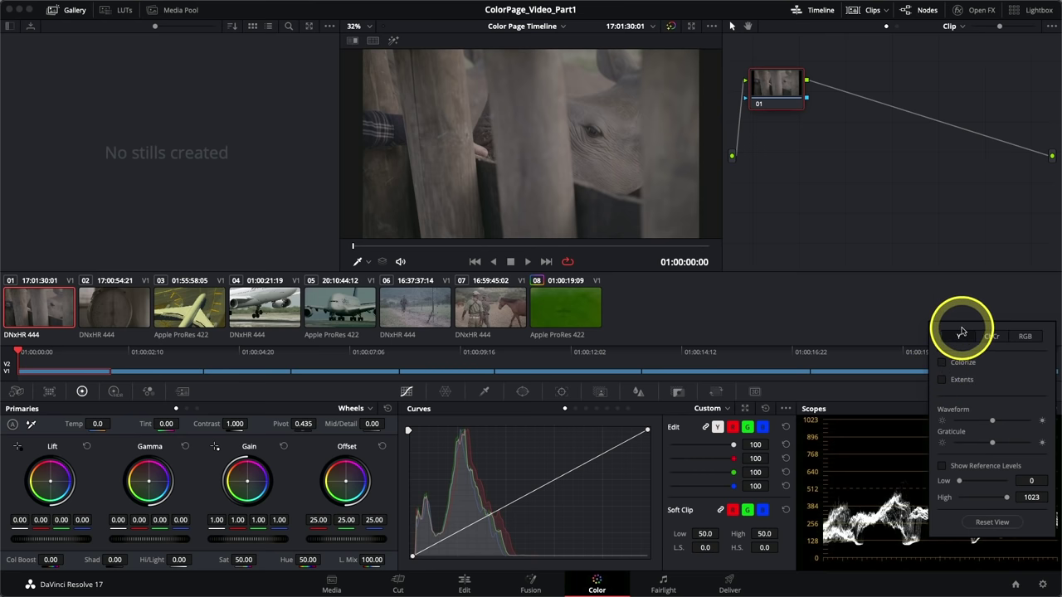
- Uncover the scope by moving its settings aside, raise the Waveform brightness to near maximum, and close the settings
left_click_drag(960, 332, 703, 353)
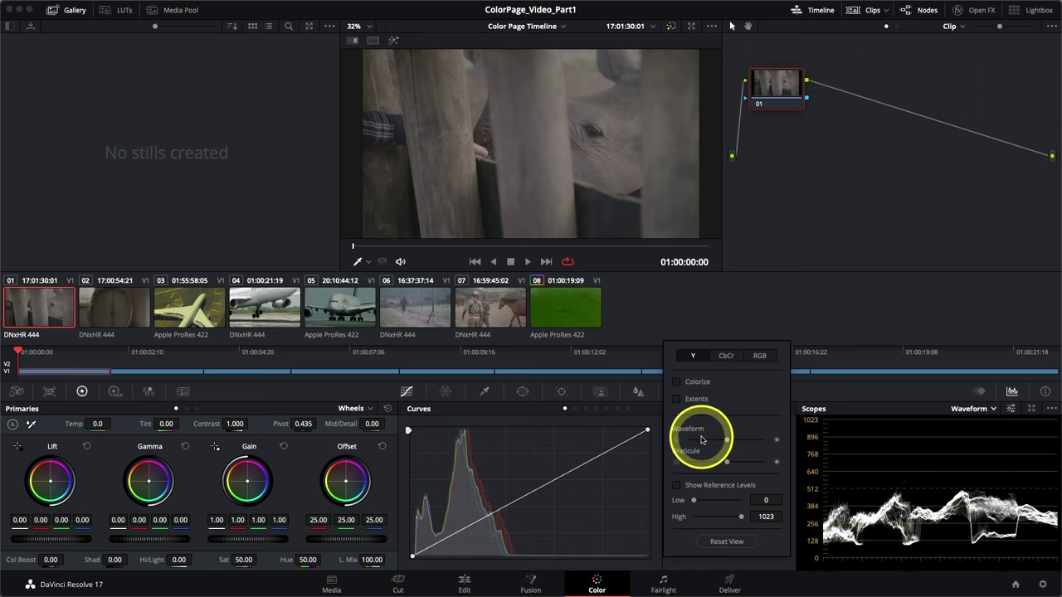
left_click_drag(724, 442, 763, 444)
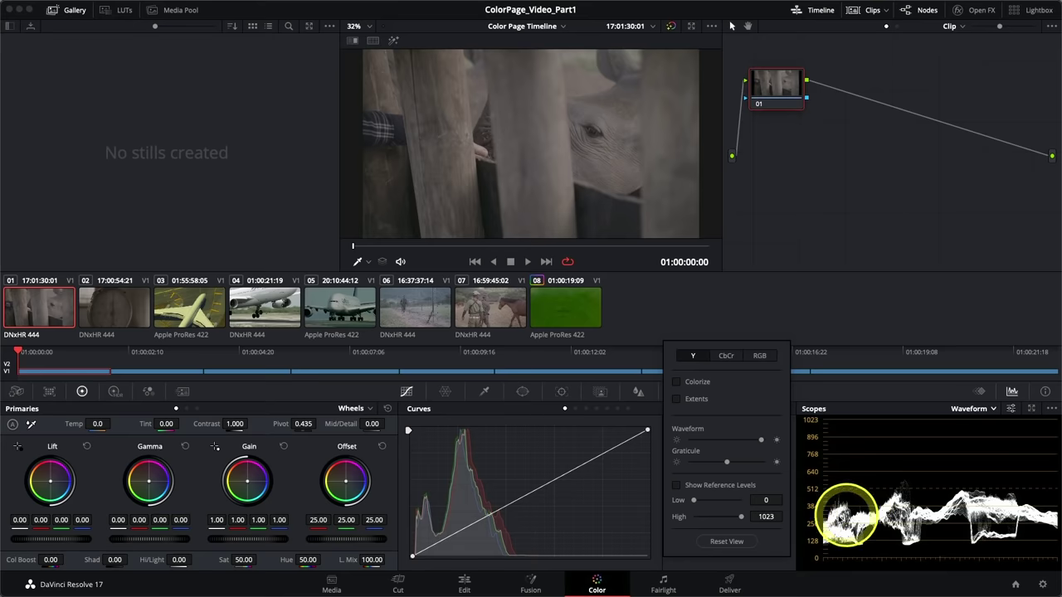
left_click_drag(762, 350, 840, 346)
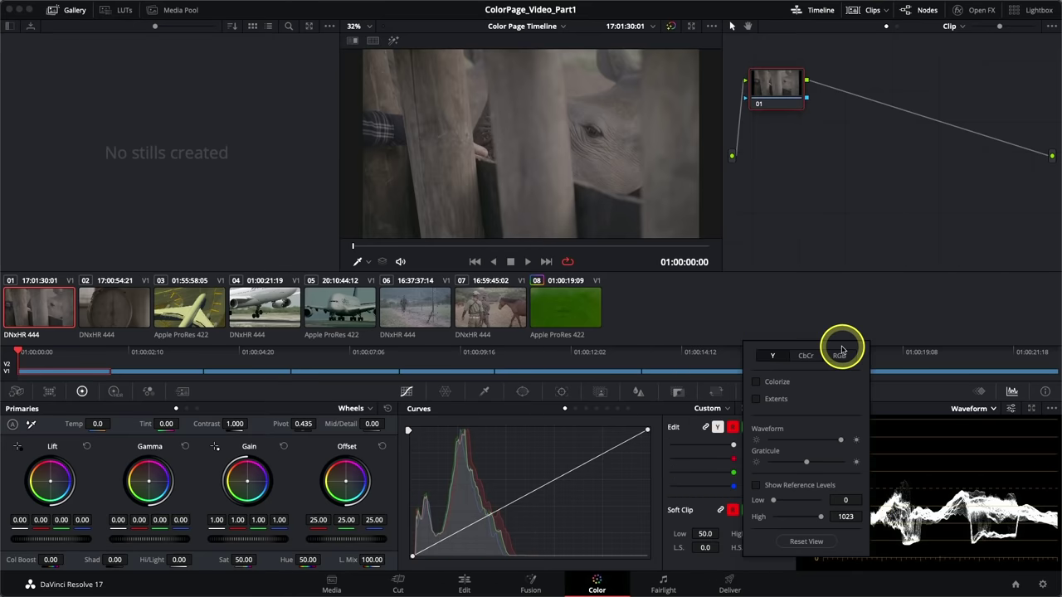
left_click(894, 393)
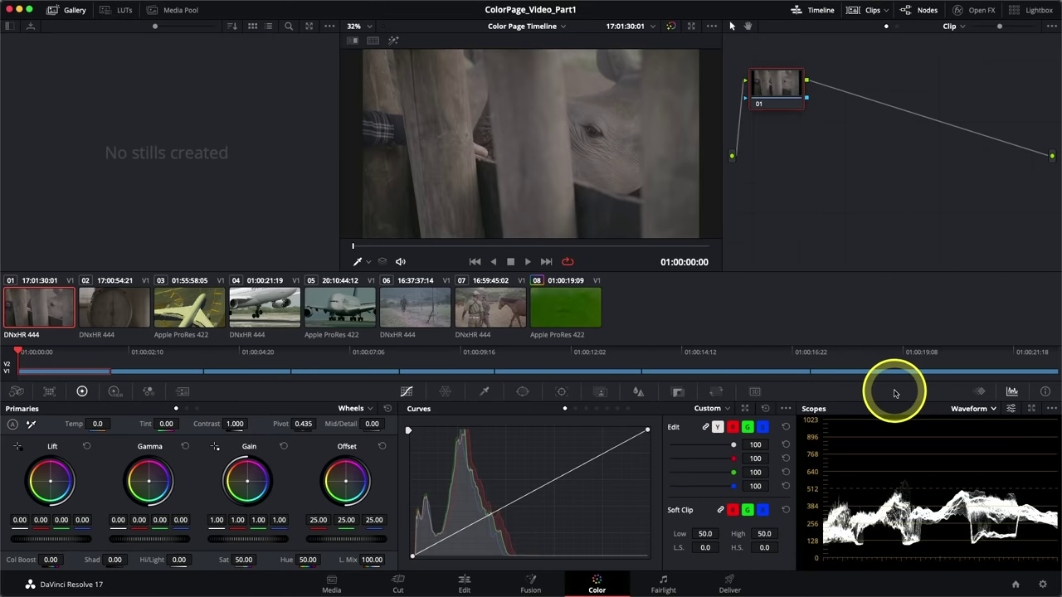
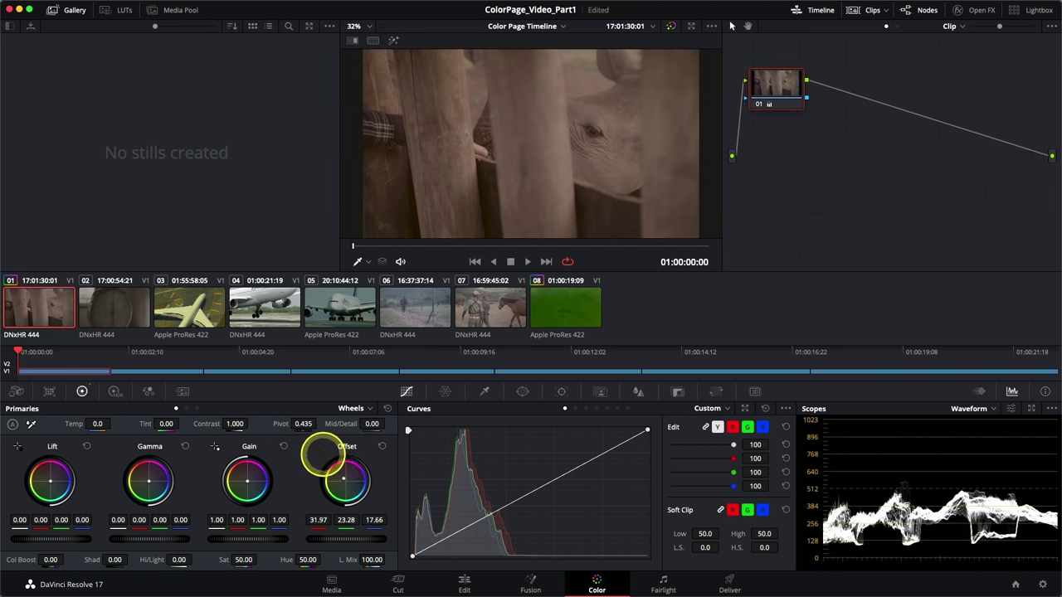
- Shift clip 01's Offset color balance toward blue-violet, to about 23.27 red, 22.79 green and 40.89 blue
left_click_drag(309, 440, 407, 448)
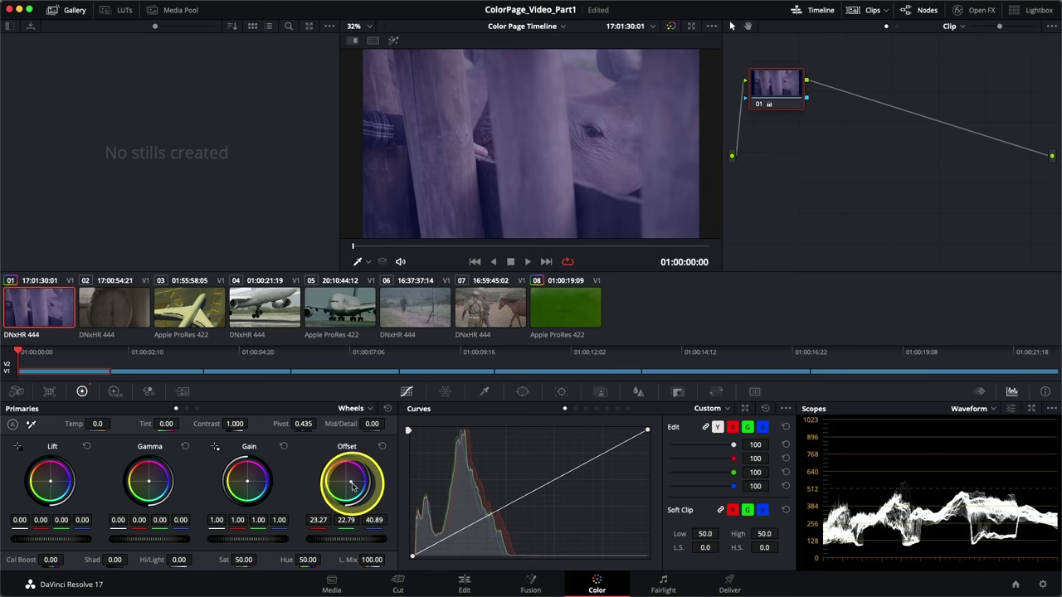
- Clear clip 01's Offset color shift, try an Offset level of 35.70, and restore the Offset wheel to its defaults
double_click(352, 485)
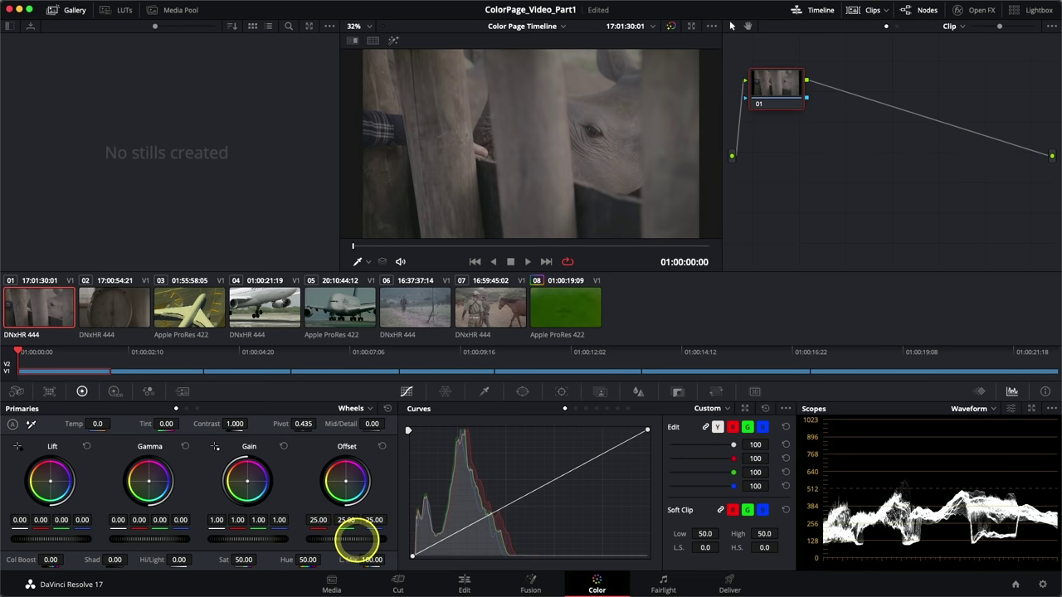
left_click_drag(355, 538, 385, 514)
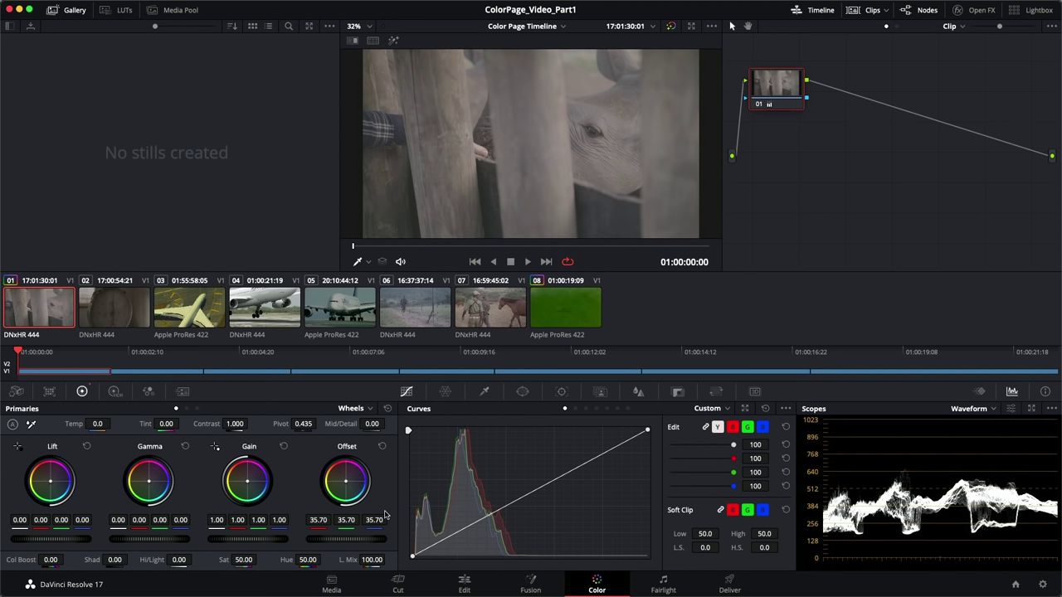
left_click_drag(400, 491, 382, 450)
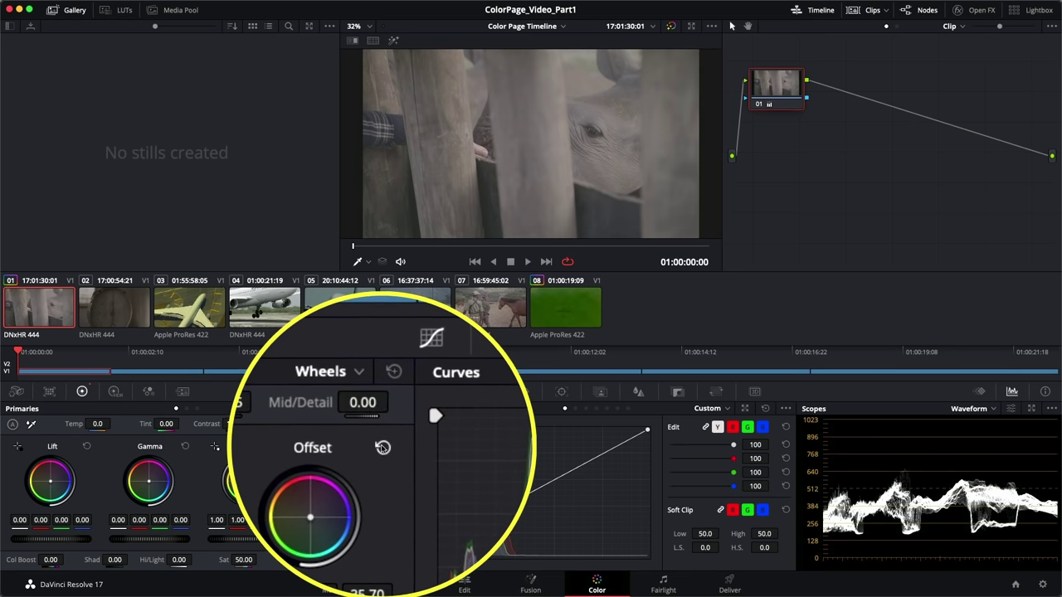
left_click(382, 446)
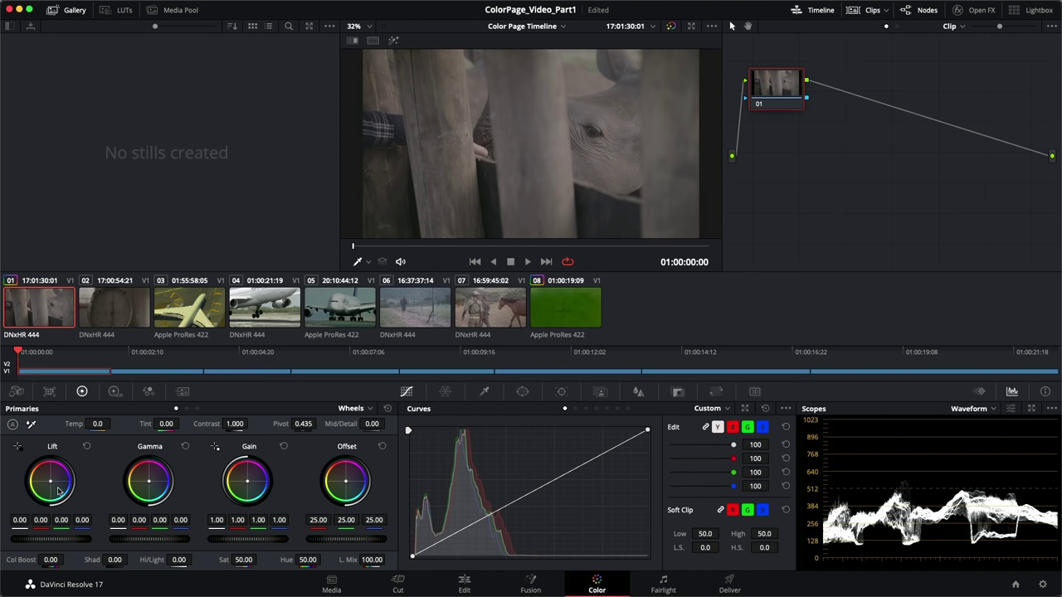
- Lower clip 01's master Lift to -0.04 and raise its master Gain to 1.28
left_click_drag(51, 485, 17, 446)
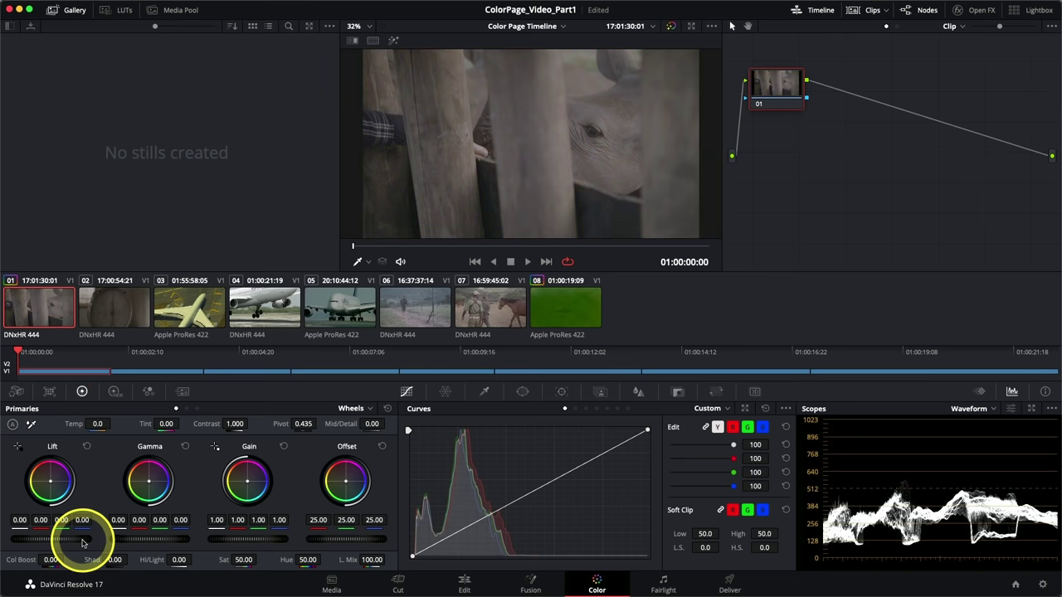
mouse_move(80, 543)
left_mouse_down()
mouse_move(17, 519)
mouse_move(40, 519)
mouse_move(66, 540)
mouse_move(83, 534)
left_mouse_up()
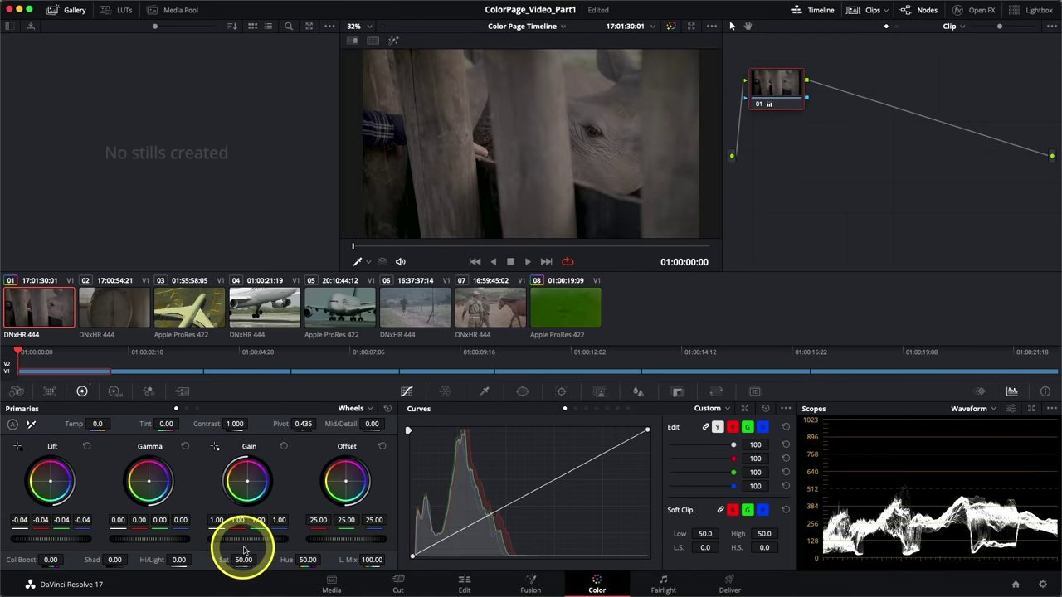
left_click_drag(243, 543, 315, 540)
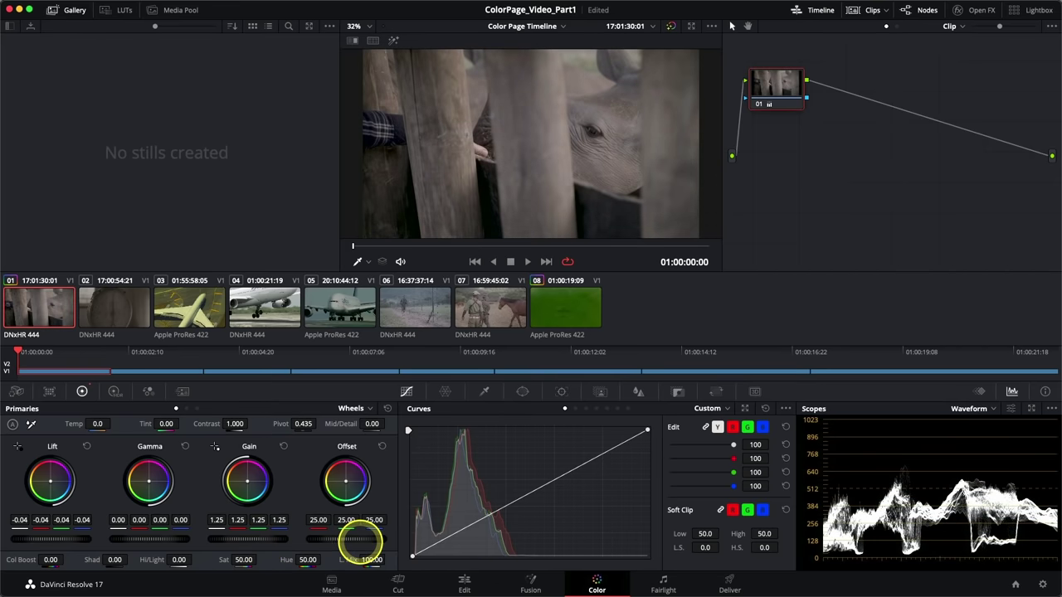
mouse_move(359, 539)
left_mouse_down()
mouse_move(332, 534)
mouse_move(373, 549)
left_mouse_up()
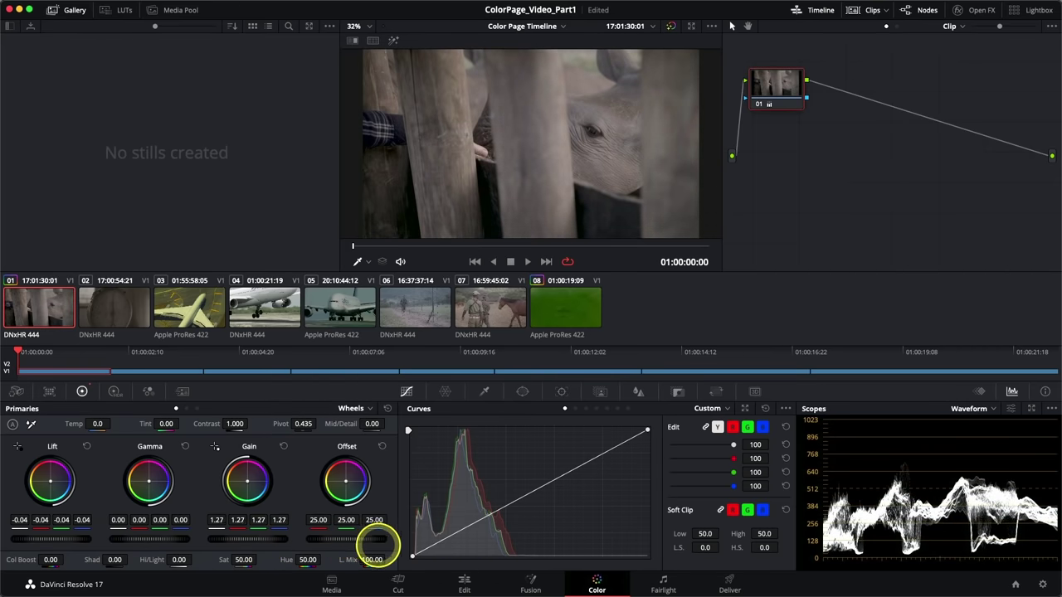
left_click_drag(237, 542, 241, 542)
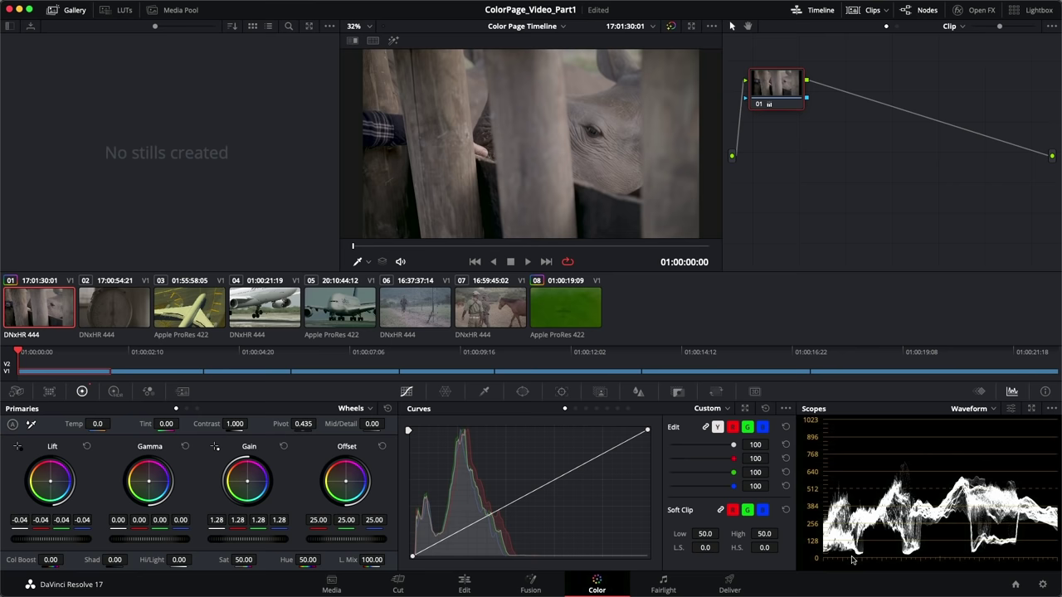
- Fine-tune clip 01's master levels to Lift -0.03, Gain 1.39 and Gamma 0.03
left_click_drag(33, 539, 75, 539)
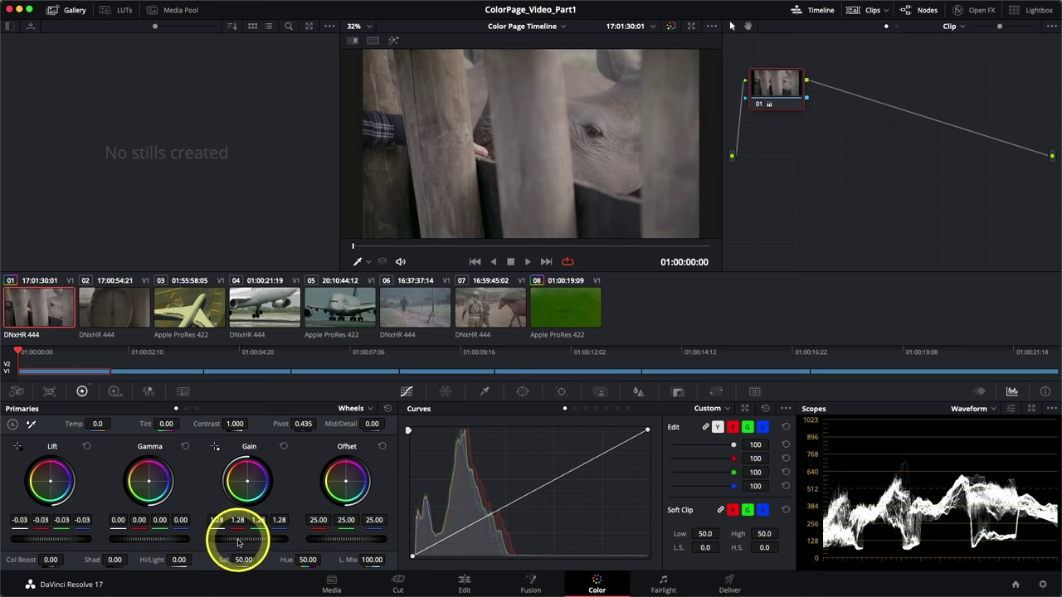
left_click_drag(238, 540, 280, 526)
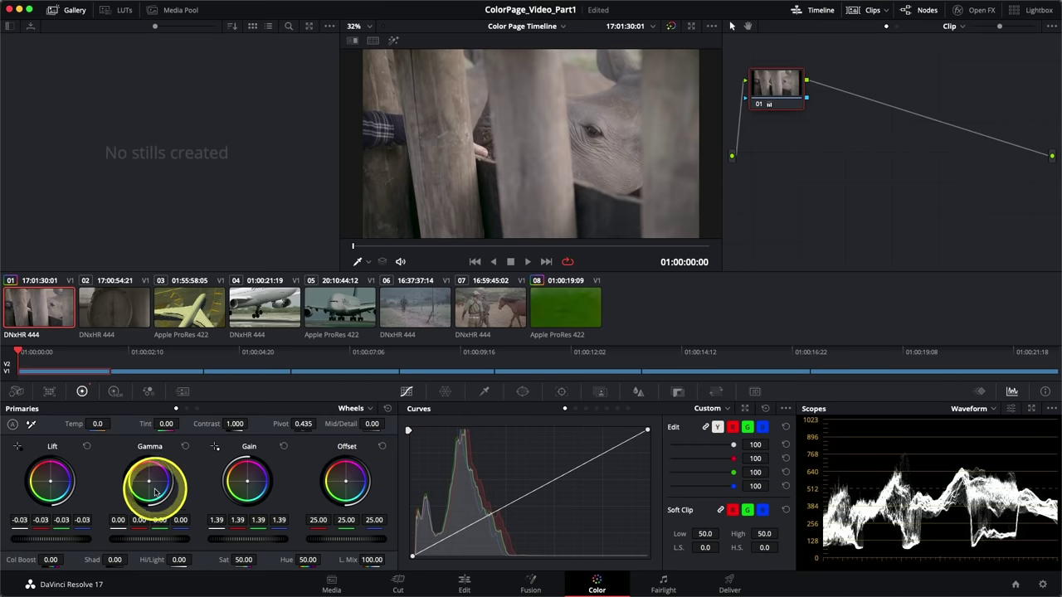
left_click_drag(141, 541, 199, 541)
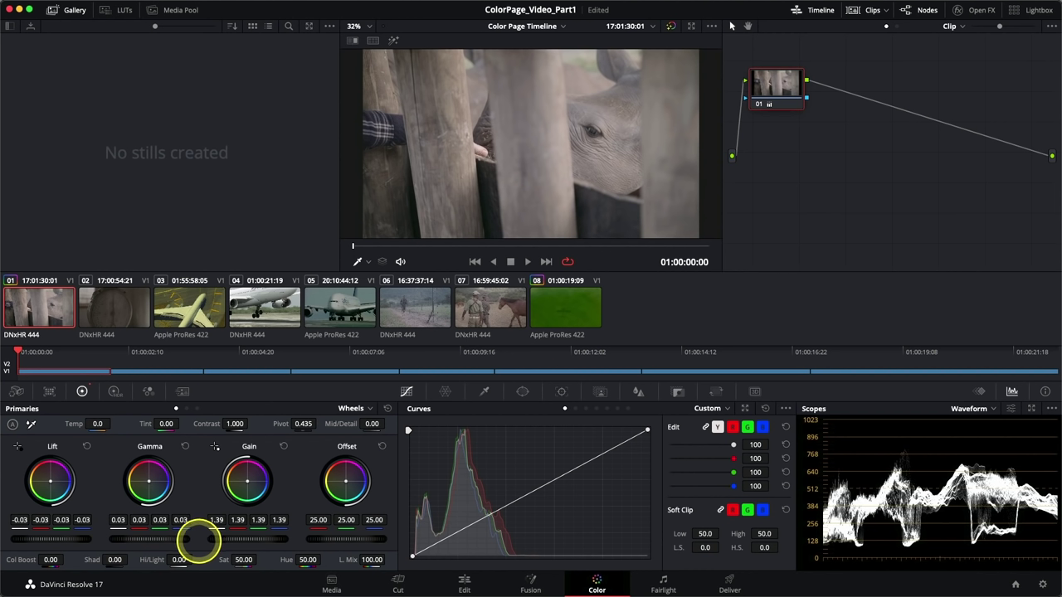
left_click(161, 520)
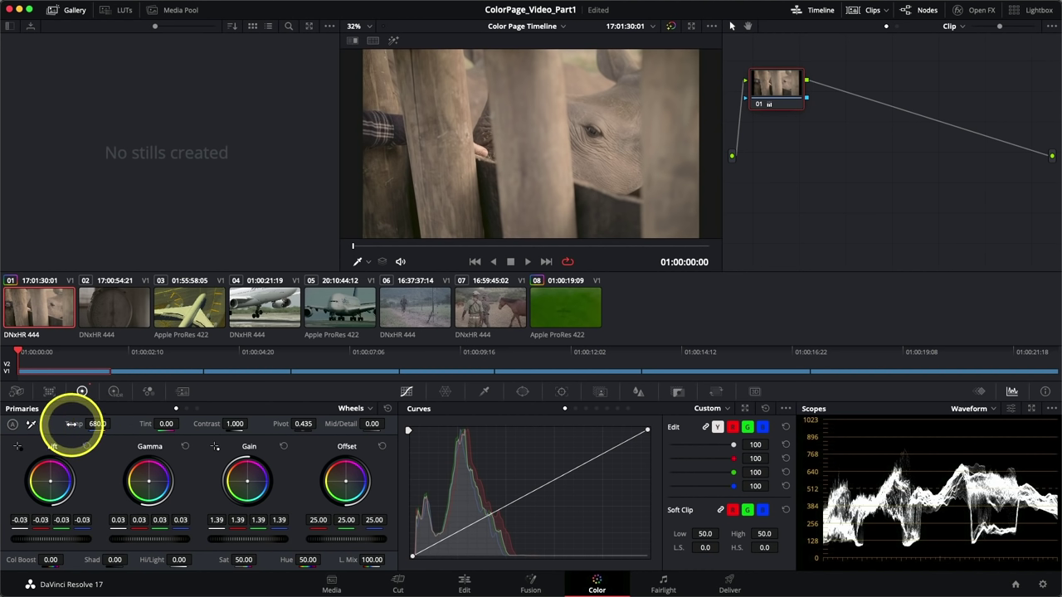
- Try warming clip 01 with a Temp of 1200, and reset Temp to its default
mouse_move(54, 424)
left_mouse_down()
mouse_move(28, 428)
mouse_move(47, 425)
left_mouse_up()
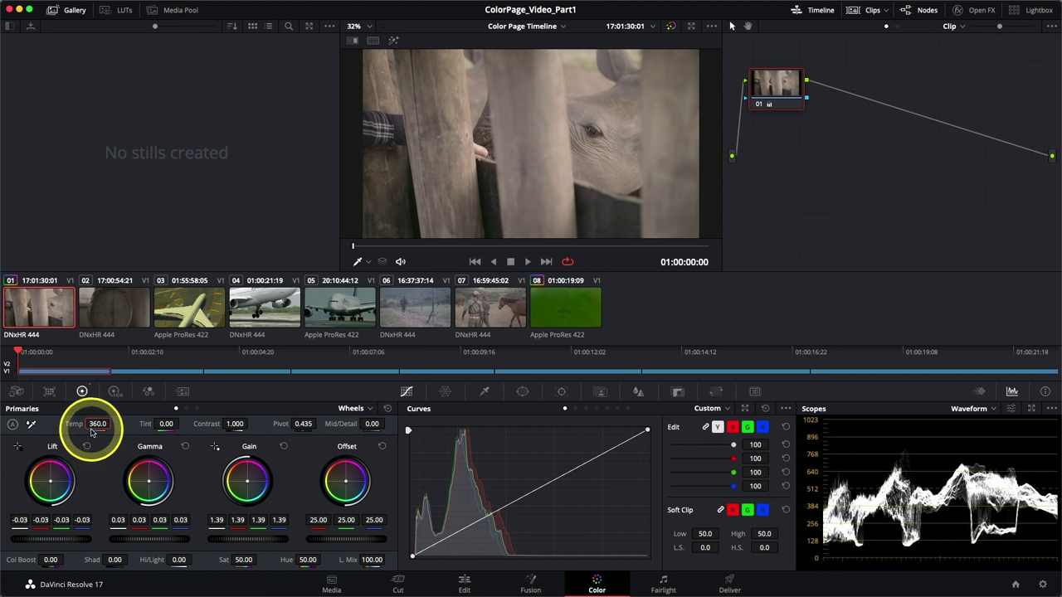
type("20")
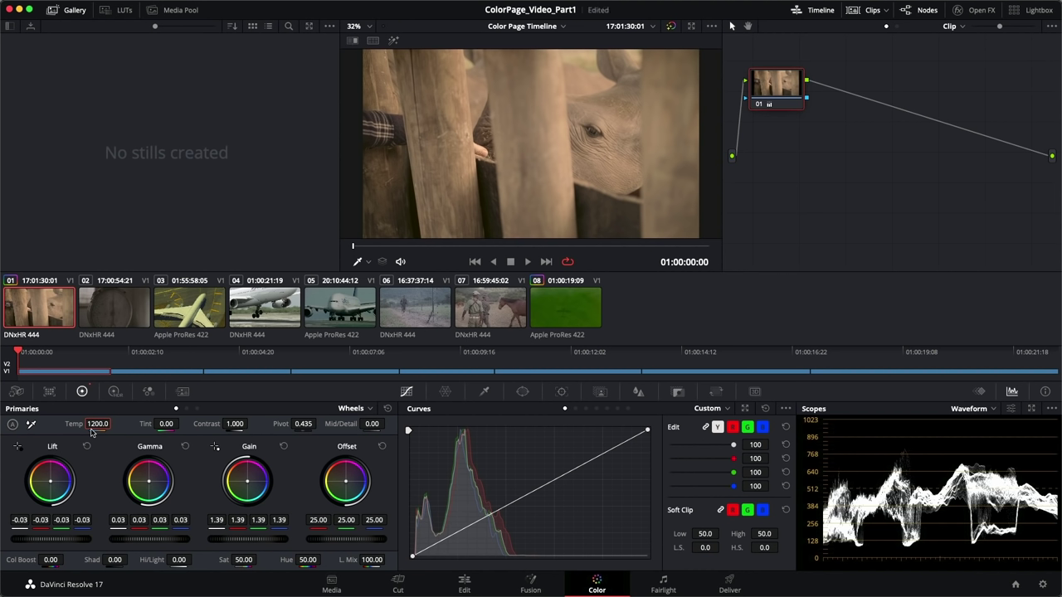
left_click(90, 433)
mouse_move(91, 432)
left_mouse_down()
mouse_move(85, 417)
mouse_move(75, 424)
left_mouse_up()
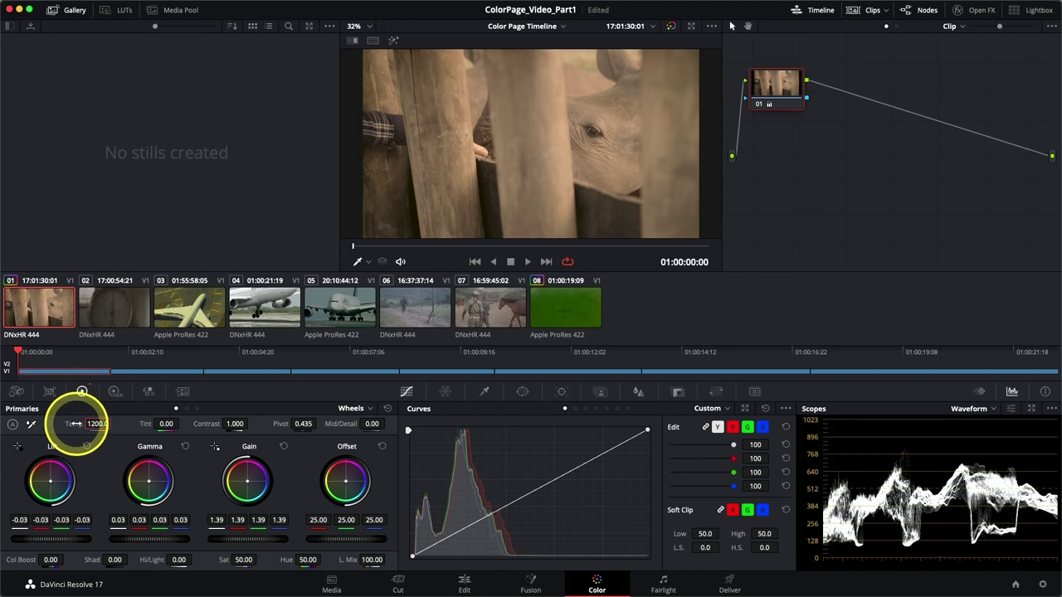
double_click(74, 424)
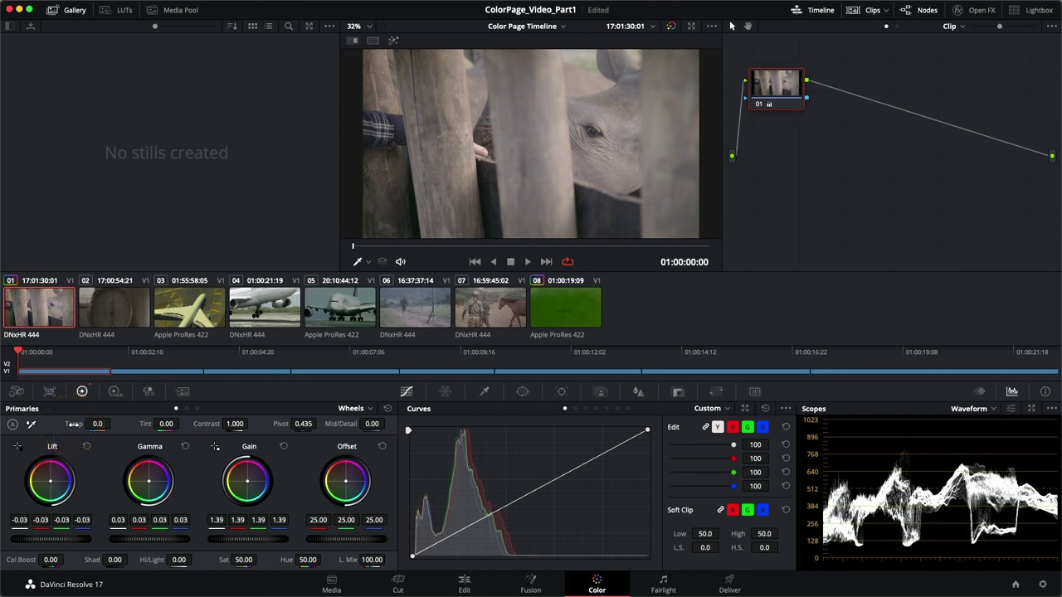
left_click(74, 424)
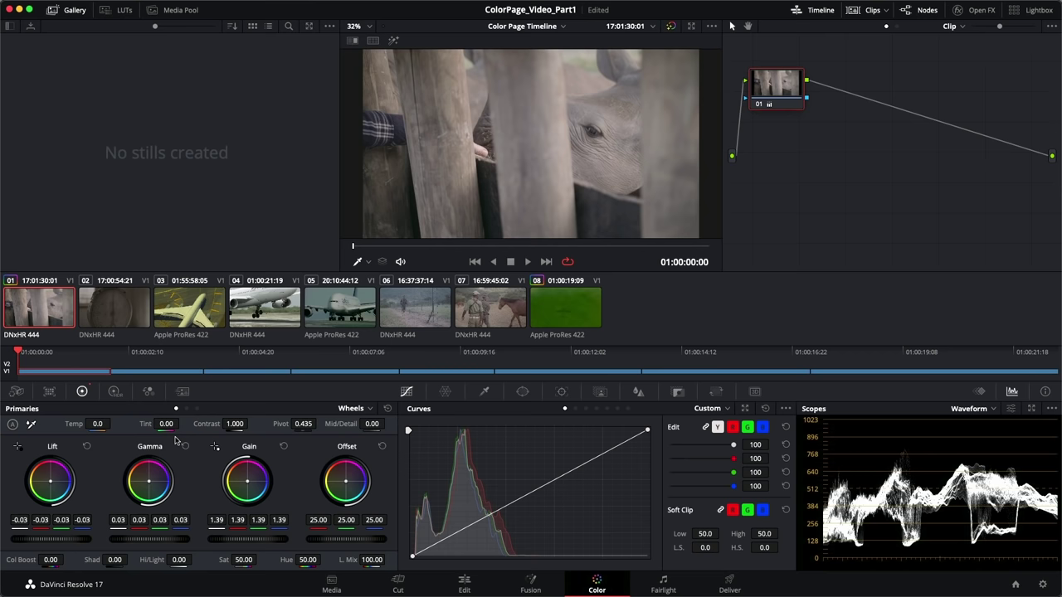
- Set clip 01's saturation to 75
left_click(242, 560)
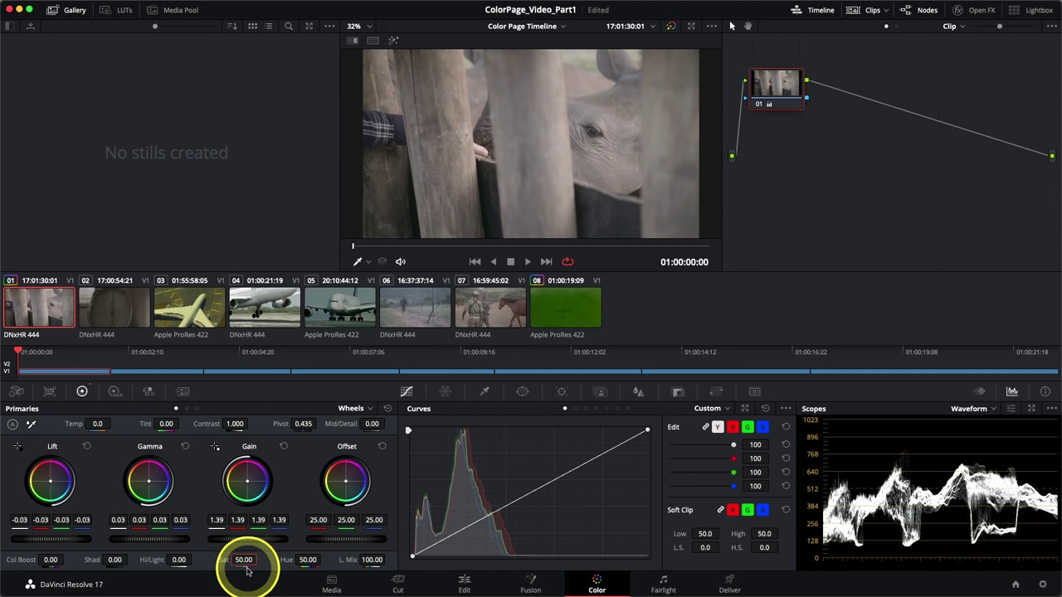
type("75")
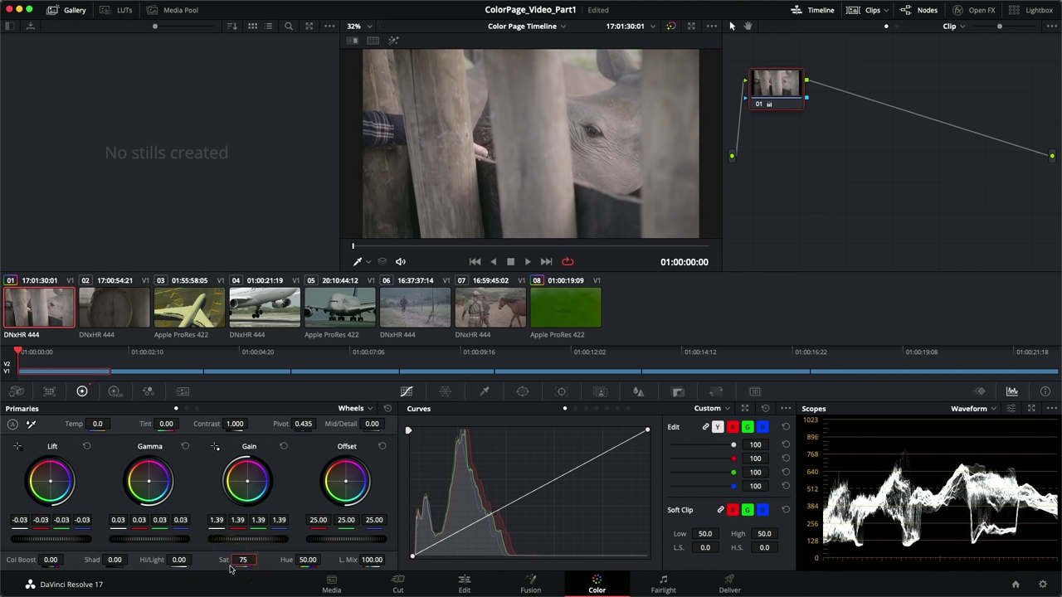
key("Return")
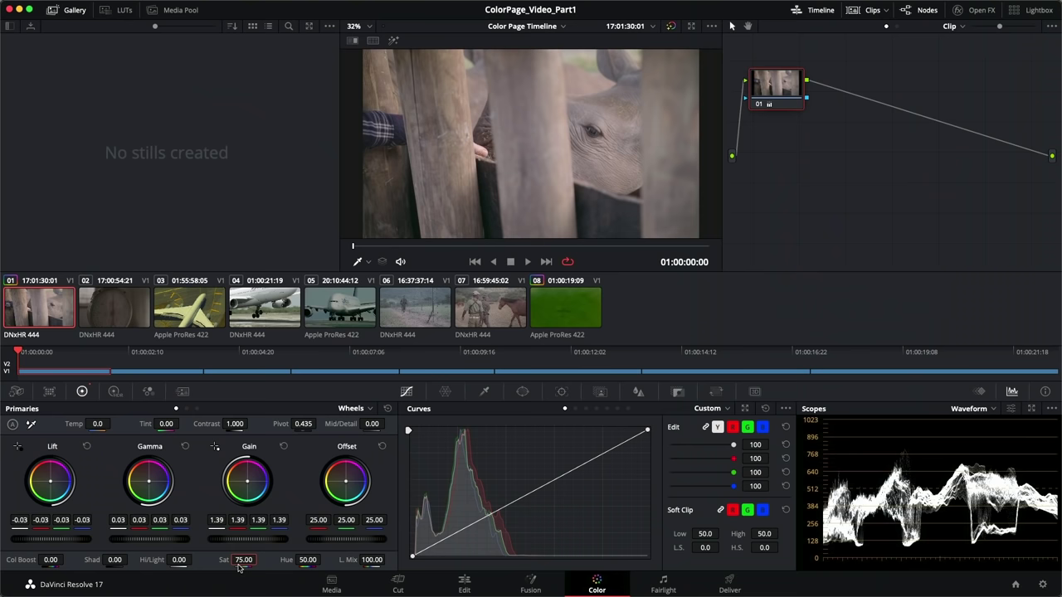
- Turn on the viewer's picker RGB value and sample the animal's skin, the wooden post and the checked sleeve
right_click(607, 139)
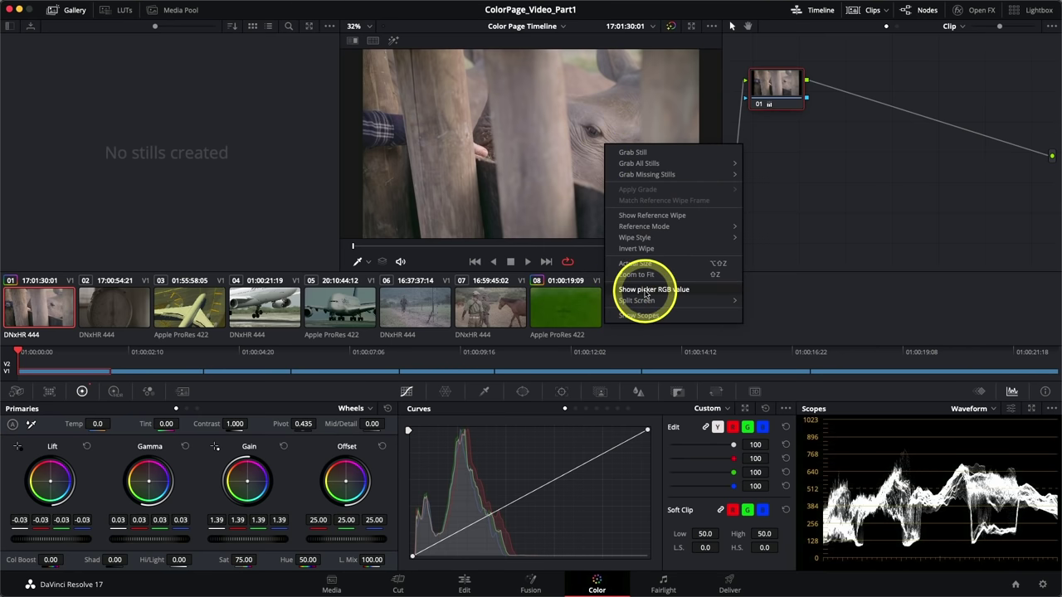
left_click(646, 290)
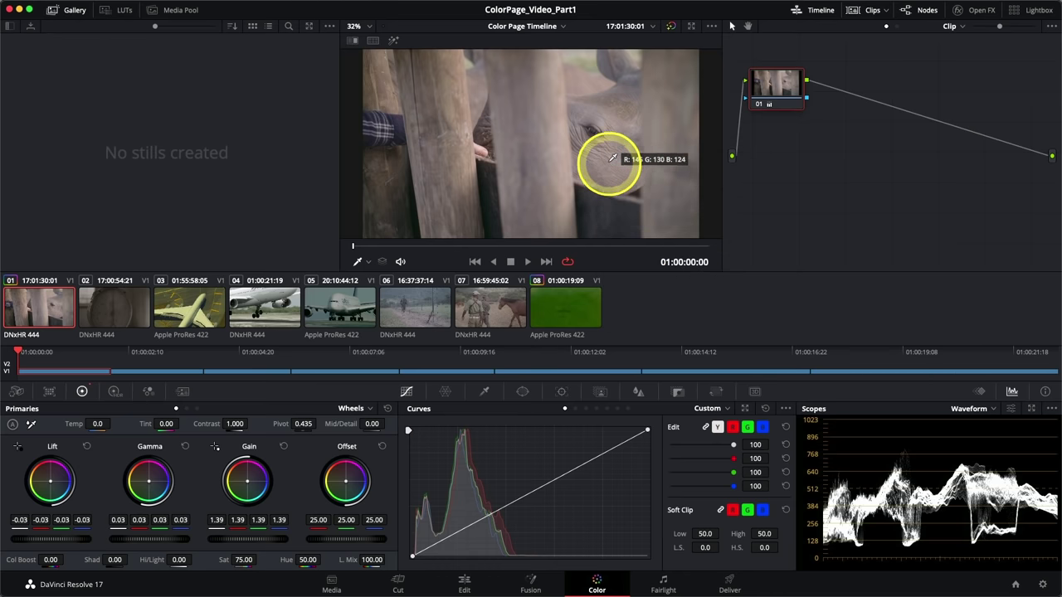
left_click(585, 107)
left_click_drag(585, 107, 607, 117)
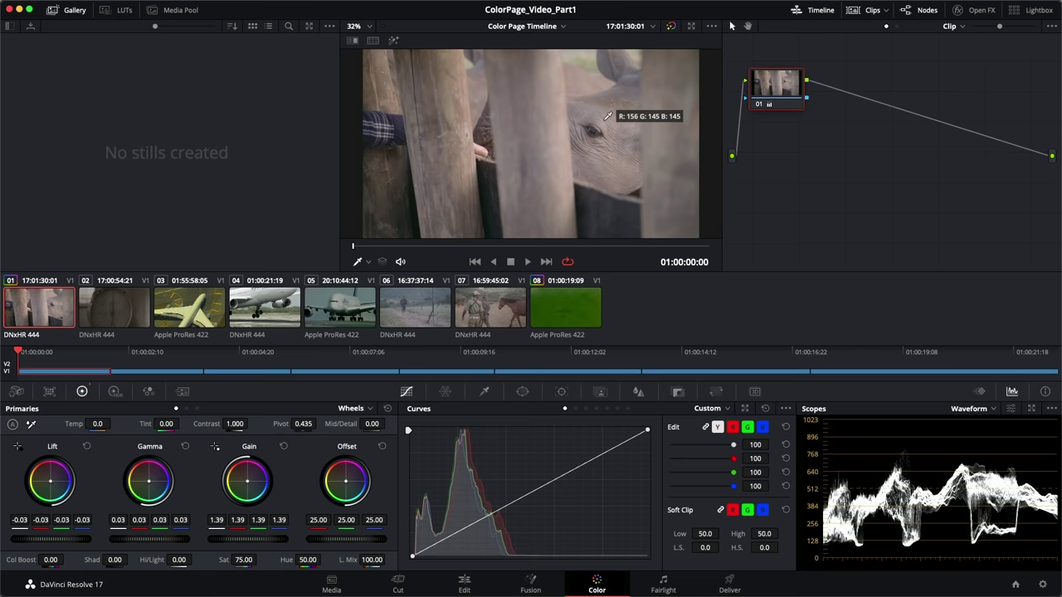
mouse_move(607, 117)
left_mouse_down()
mouse_move(613, 130)
mouse_move(494, 99)
mouse_move(443, 66)
mouse_move(448, 74)
left_mouse_up()
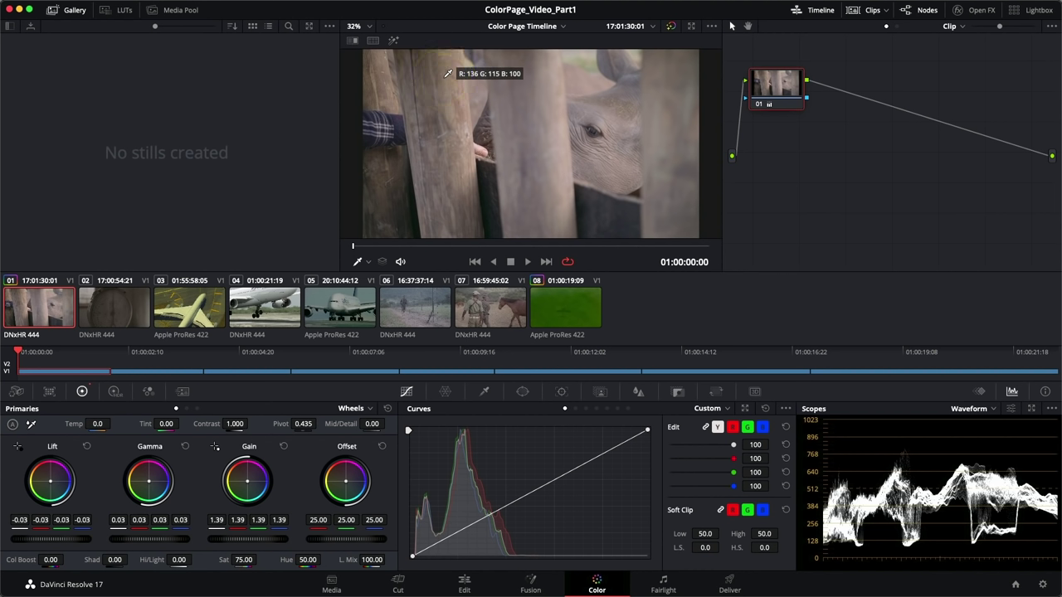
left_click_drag(448, 74, 401, 121)
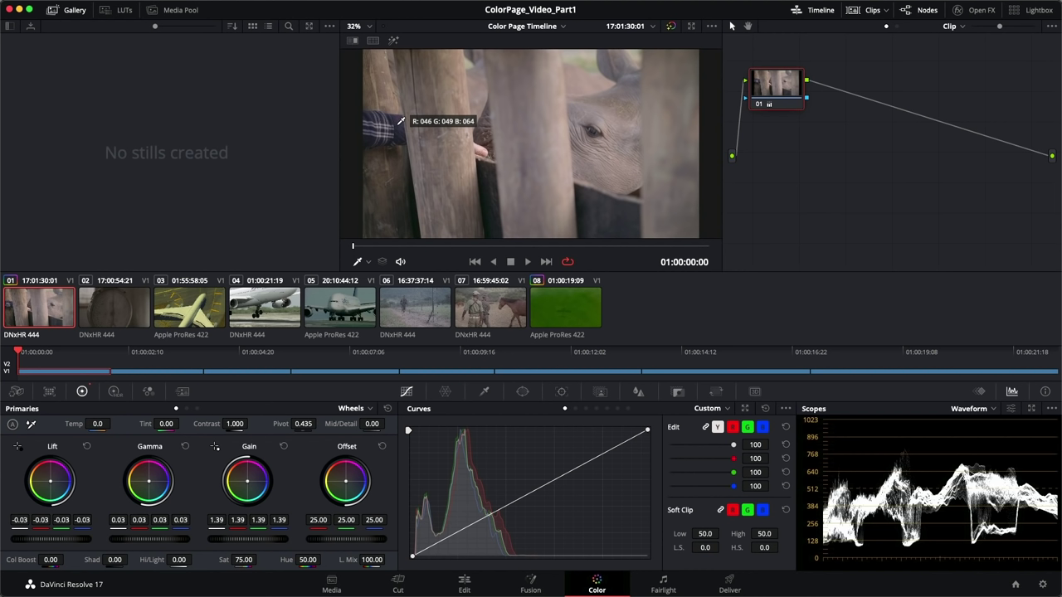
mouse_move(401, 121)
left_mouse_down()
mouse_move(500, 166)
mouse_move(589, 154)
mouse_move(605, 143)
mouse_move(595, 104)
mouse_move(614, 114)
left_mouse_up()
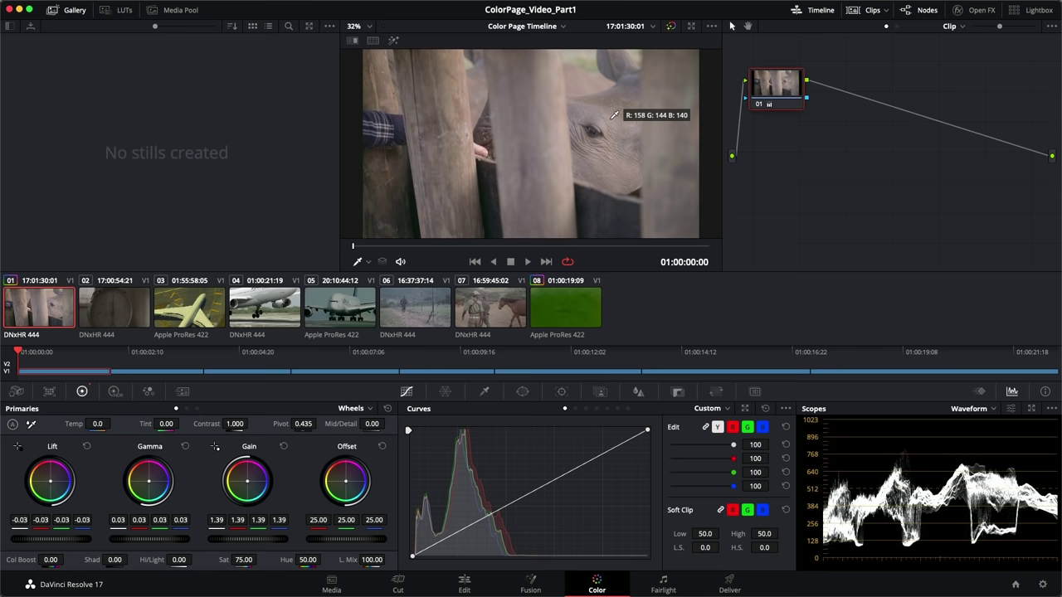
mouse_move(585, 92)
left_mouse_down()
mouse_move(540, 198)
mouse_move(146, 472)
mouse_move(144, 484)
mouse_move(163, 487)
left_mouse_up()
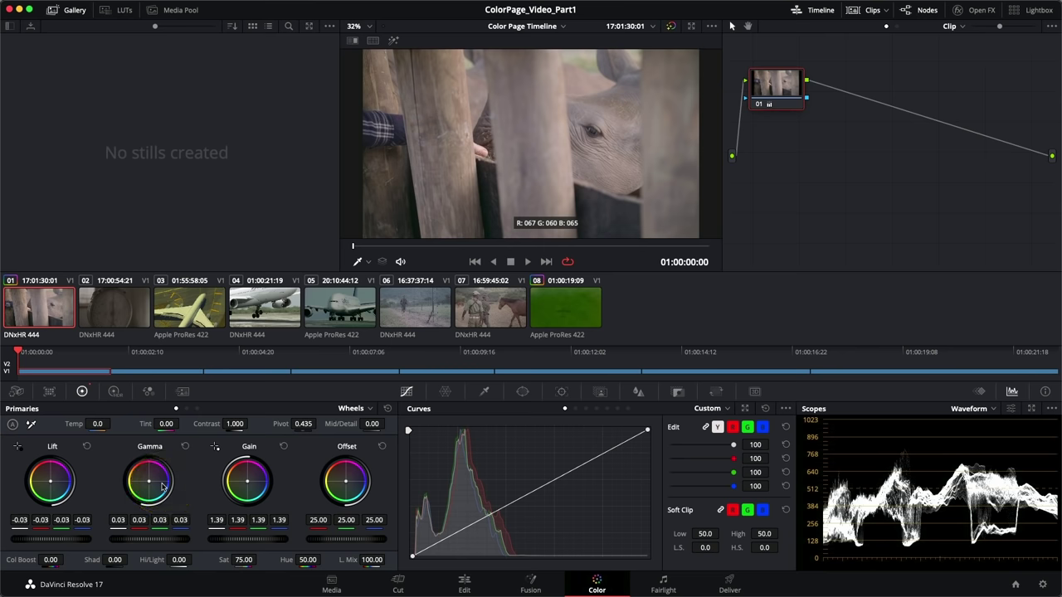
- Switch the Primaries palette from Wheels to Bars and lower the Gain's red channel to 1.32
left_click_drag(257, 507, 248, 483)
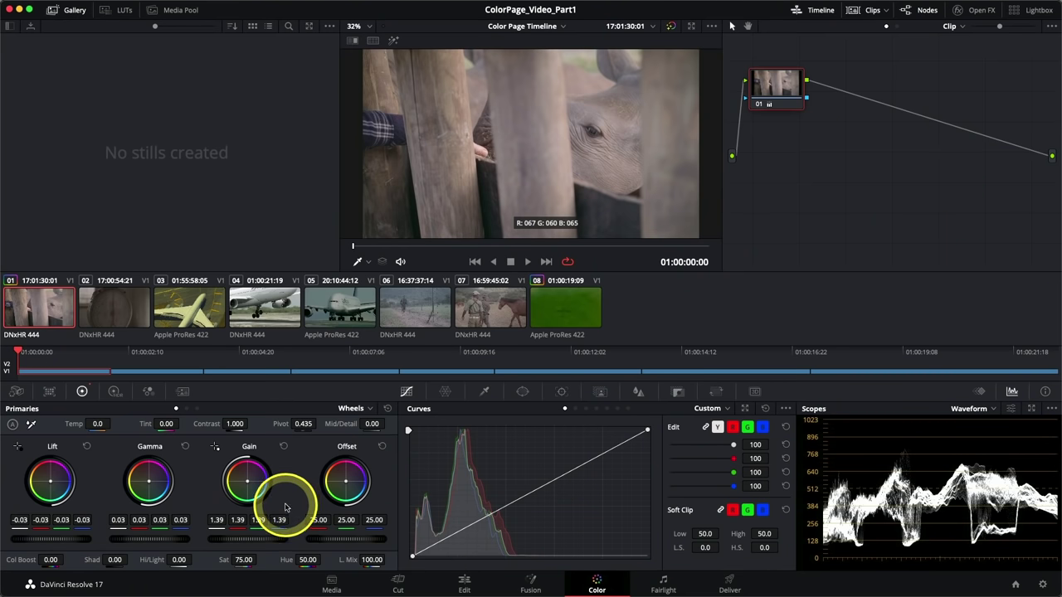
left_click(370, 409)
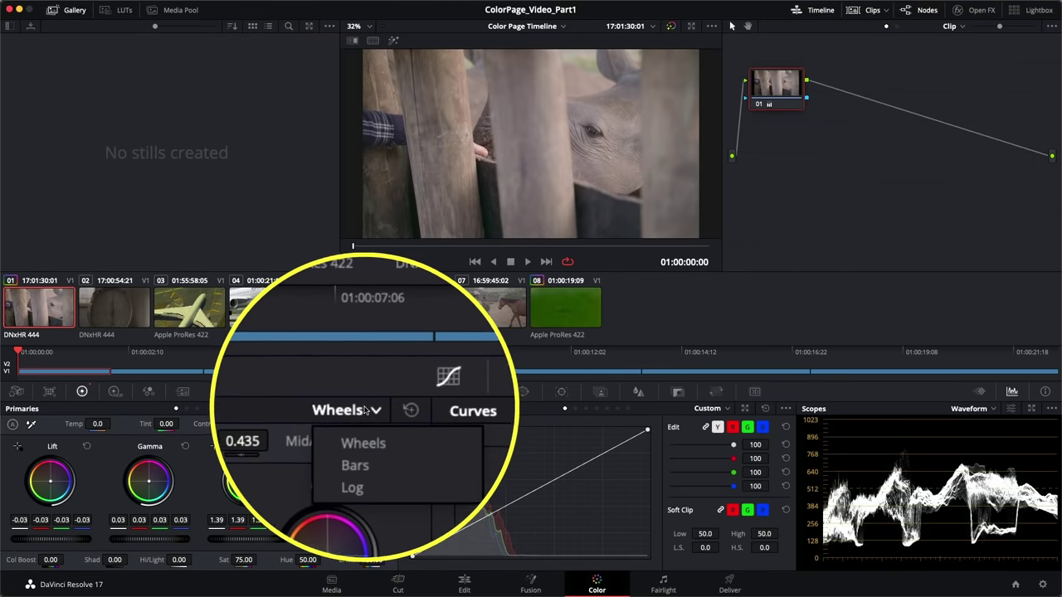
left_click(358, 440)
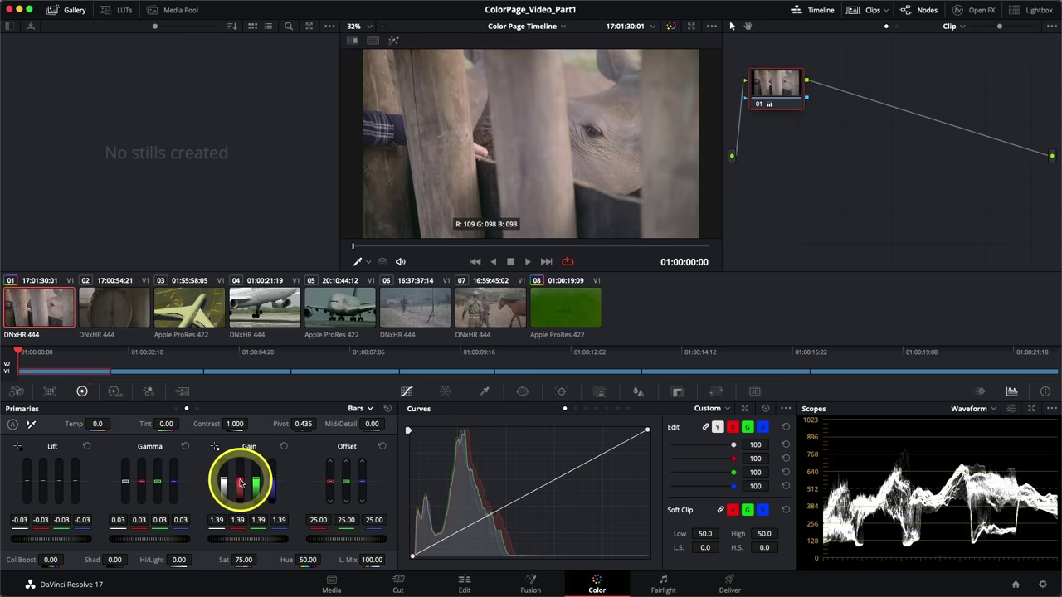
left_click_drag(239, 483, 239, 486)
left_click_drag(240, 485, 238, 480)
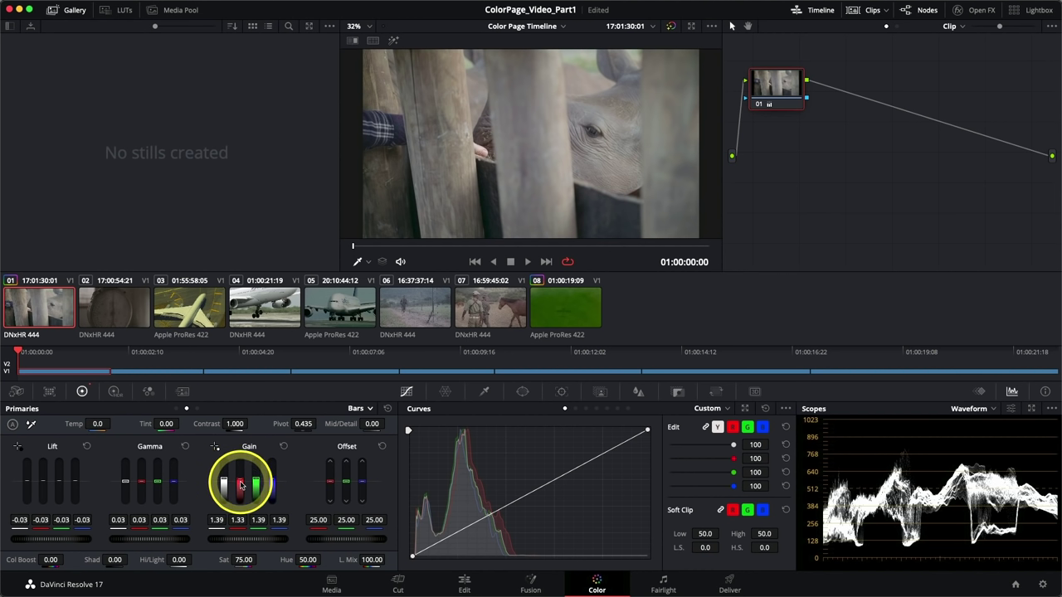
left_click_drag(240, 485, 240, 485)
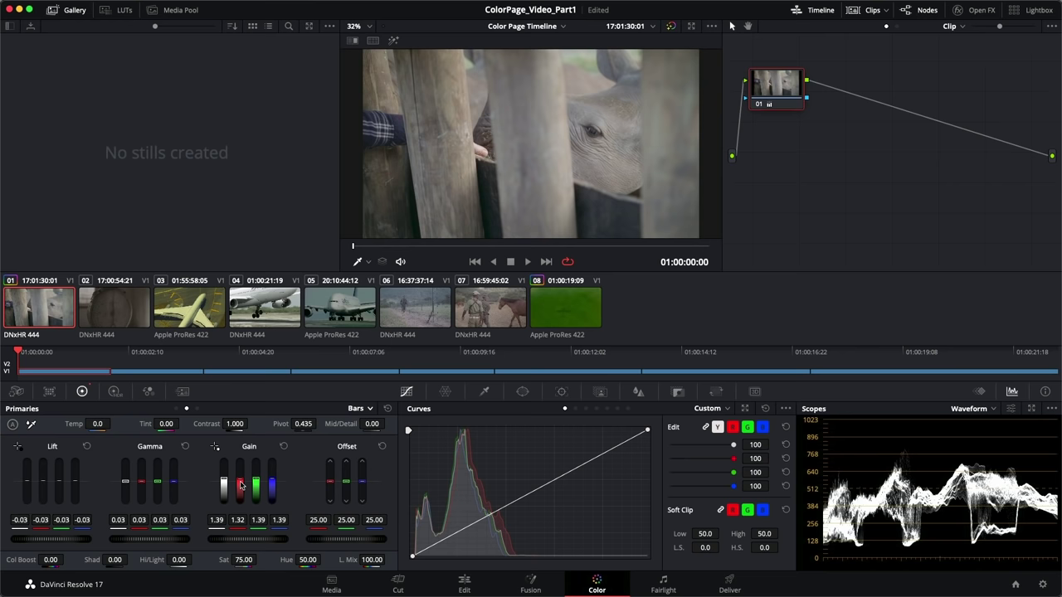
- Raise the Gain's red channel to 1.35 while sampling the RGB values on the animal's head
left_click_drag(240, 486, 238, 529)
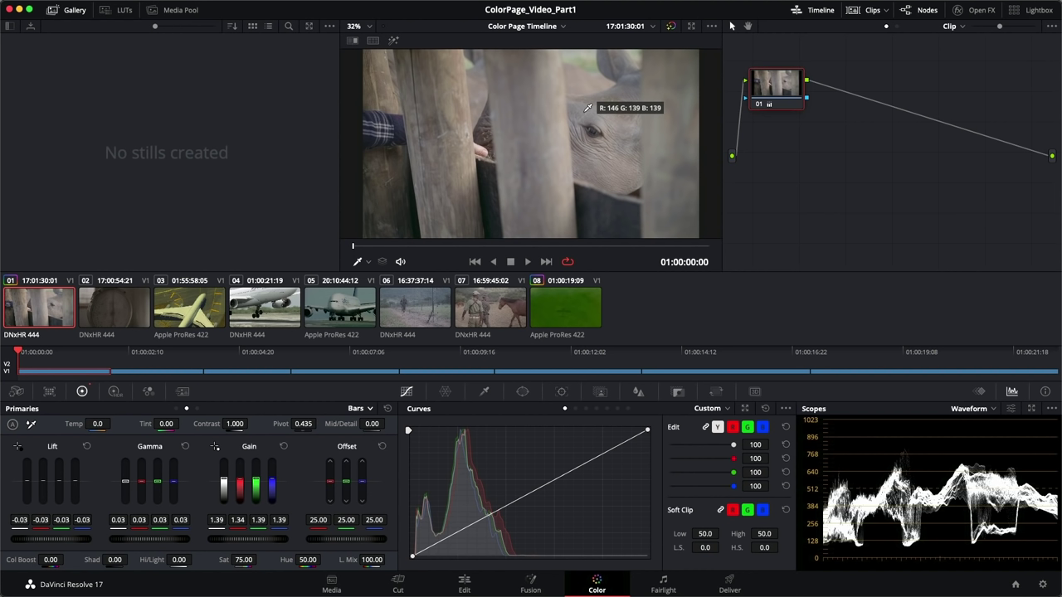
left_click_drag(587, 108, 613, 115)
left_click(242, 485)
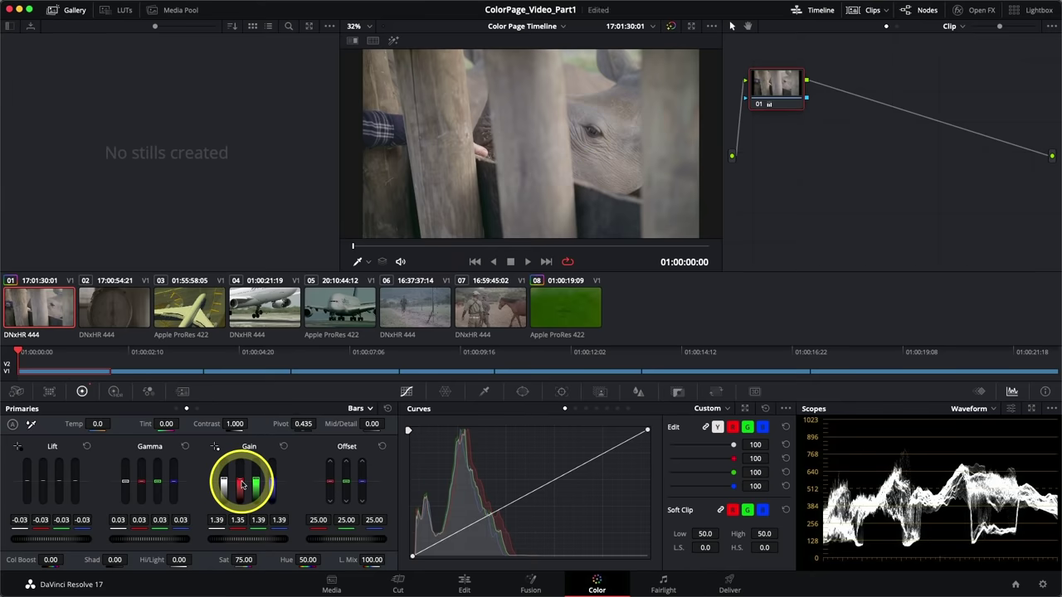
- Set the Gain's red channel to 1.33 and sample the RGB values on the animal's face and the wooden post
mouse_move(548, 253)
left_mouse_down()
mouse_move(623, 102)
mouse_move(610, 118)
left_mouse_up()
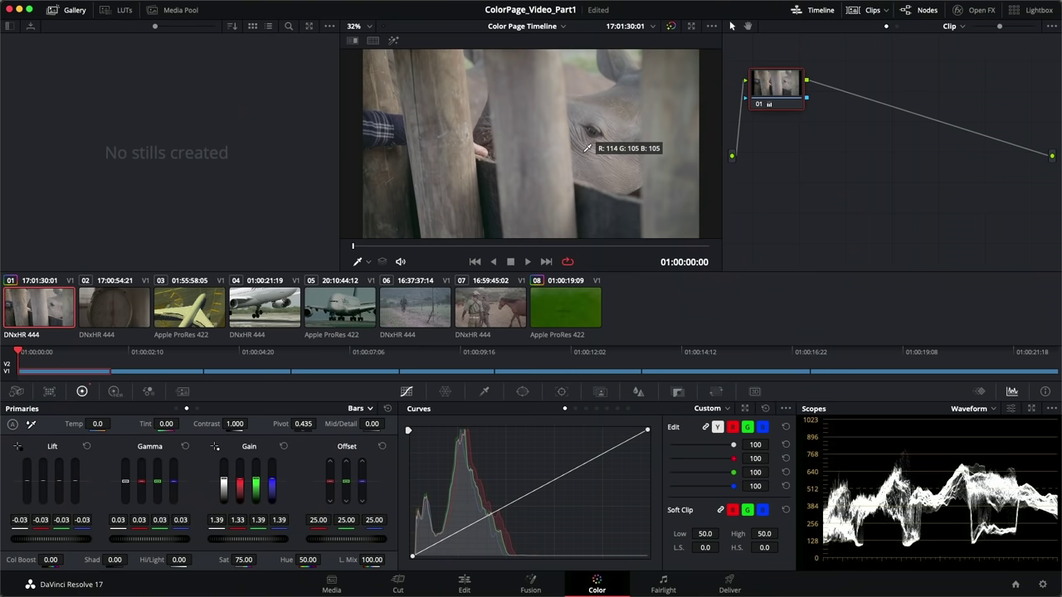
left_click(655, 137)
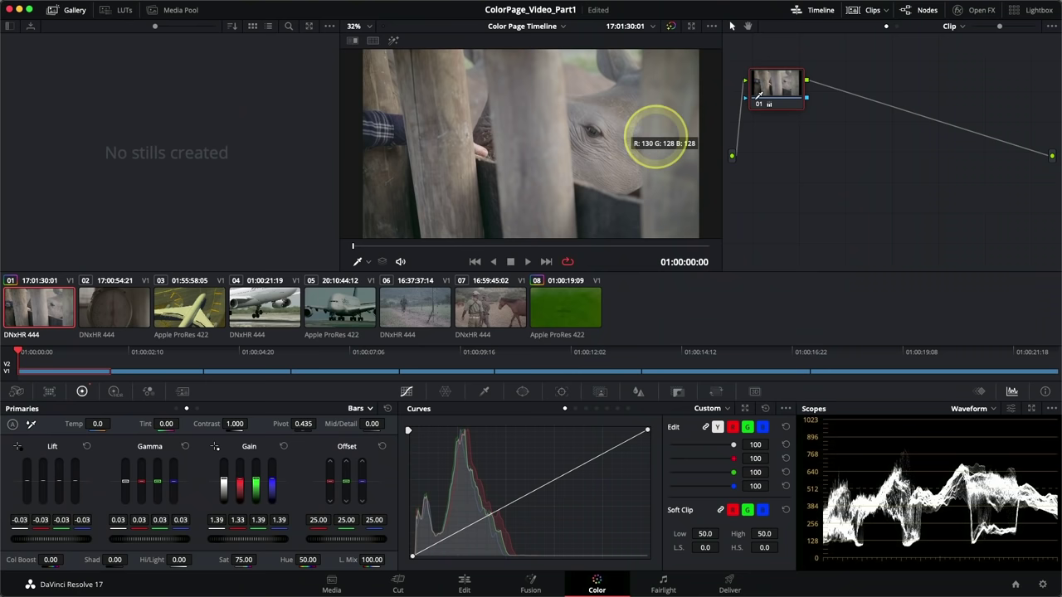
- Add a serial node after node 01
right_click(780, 95)
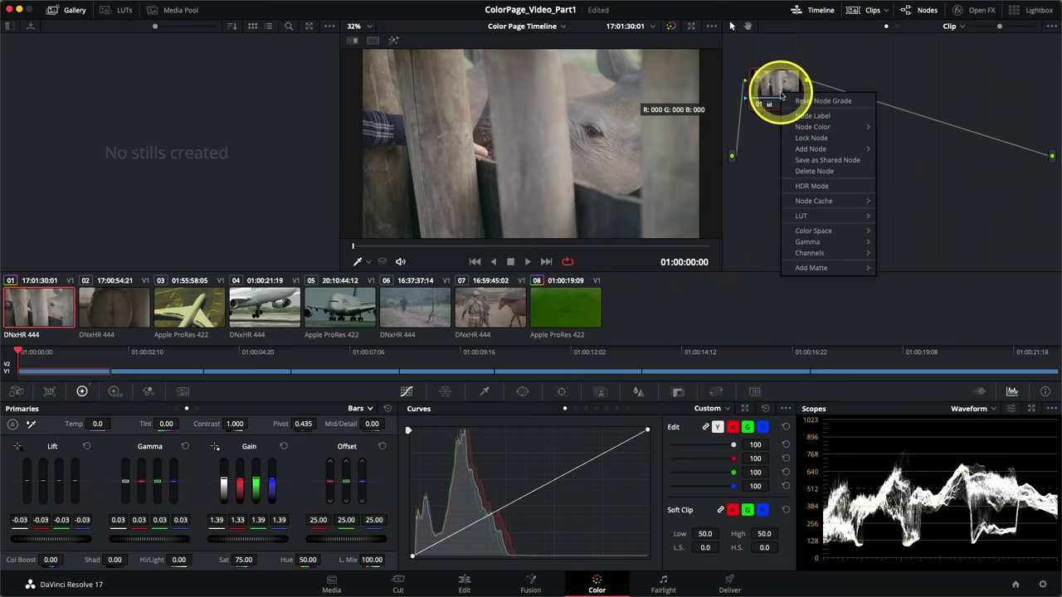
mouse_move(810, 149)
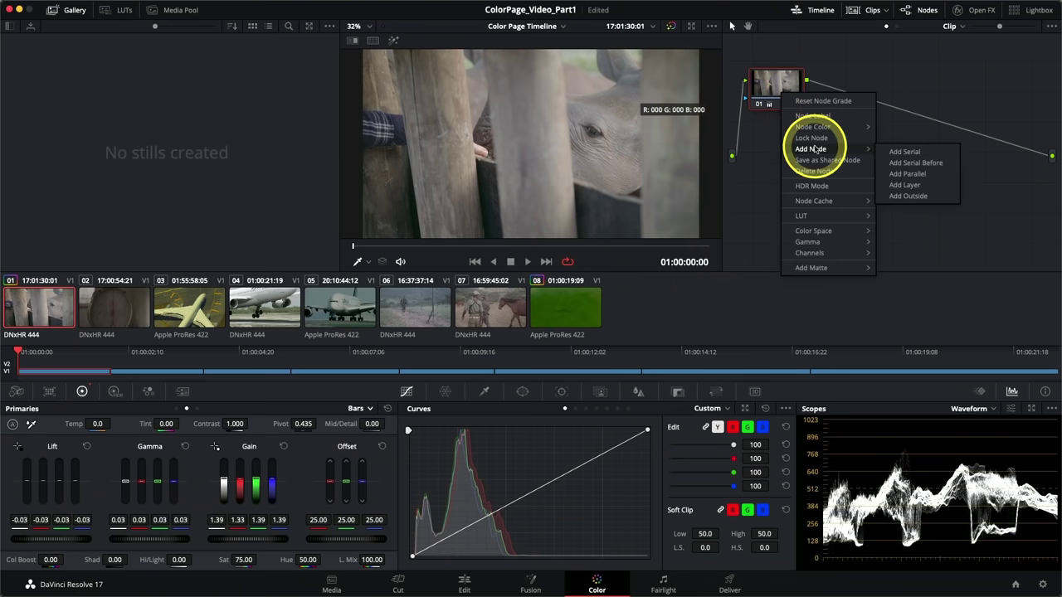
left_click(894, 159)
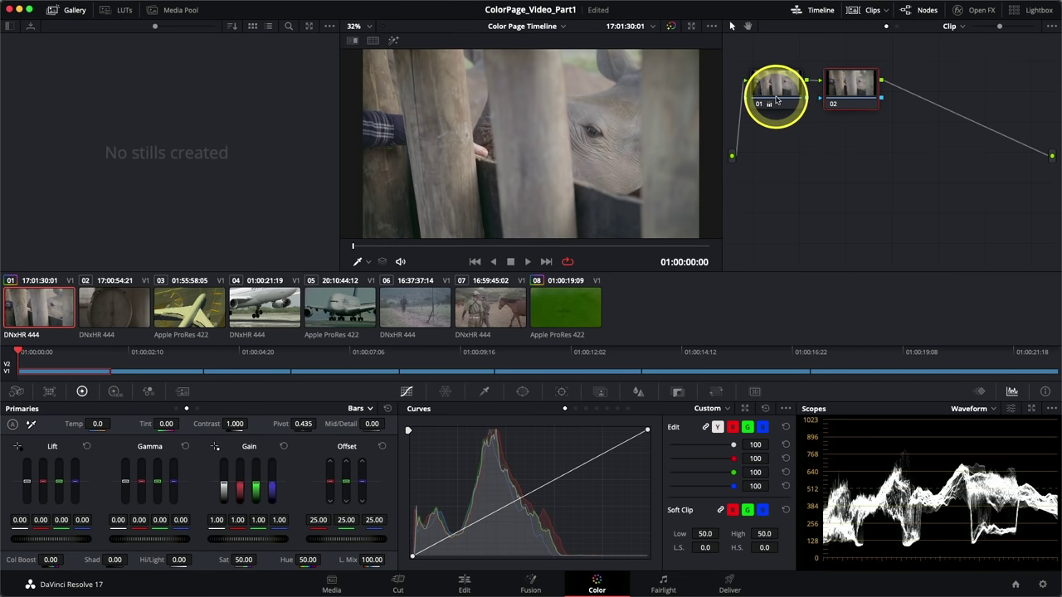
- Label node 01 "Balance" and save the project
mouse_move(773, 94)
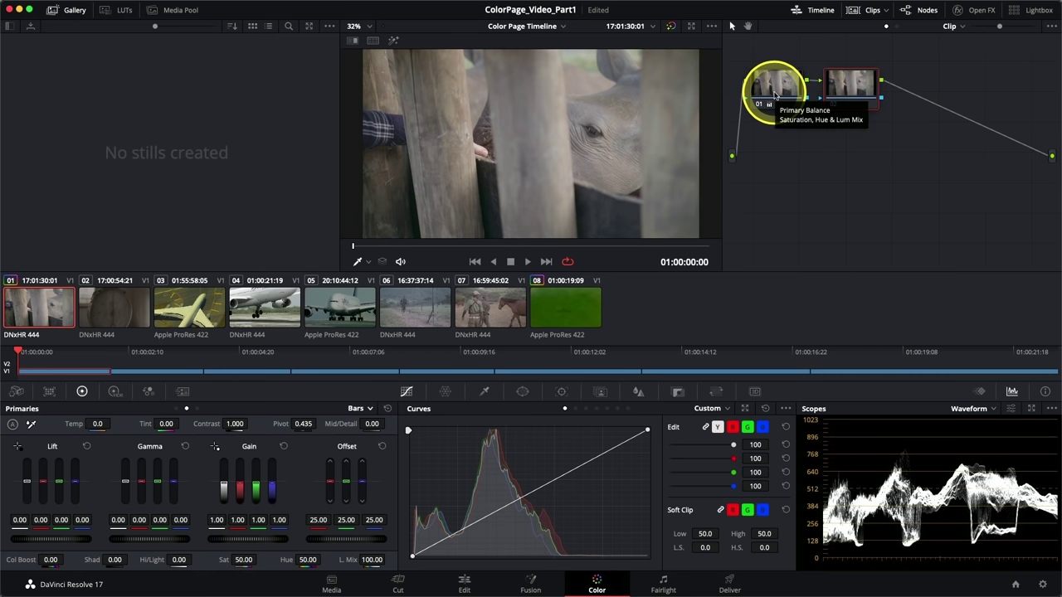
left_click(774, 90)
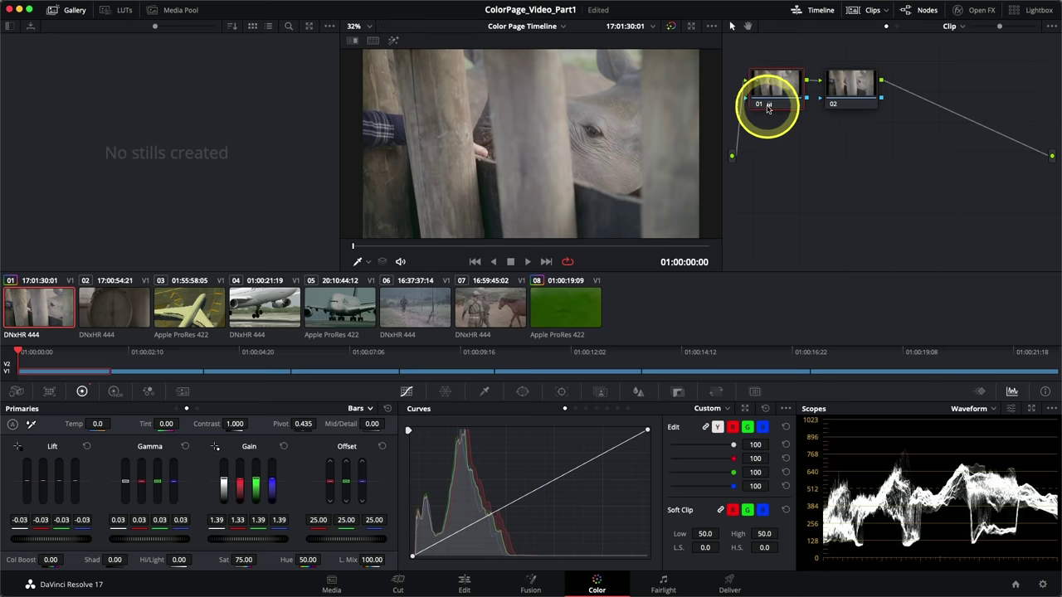
mouse_move(768, 106)
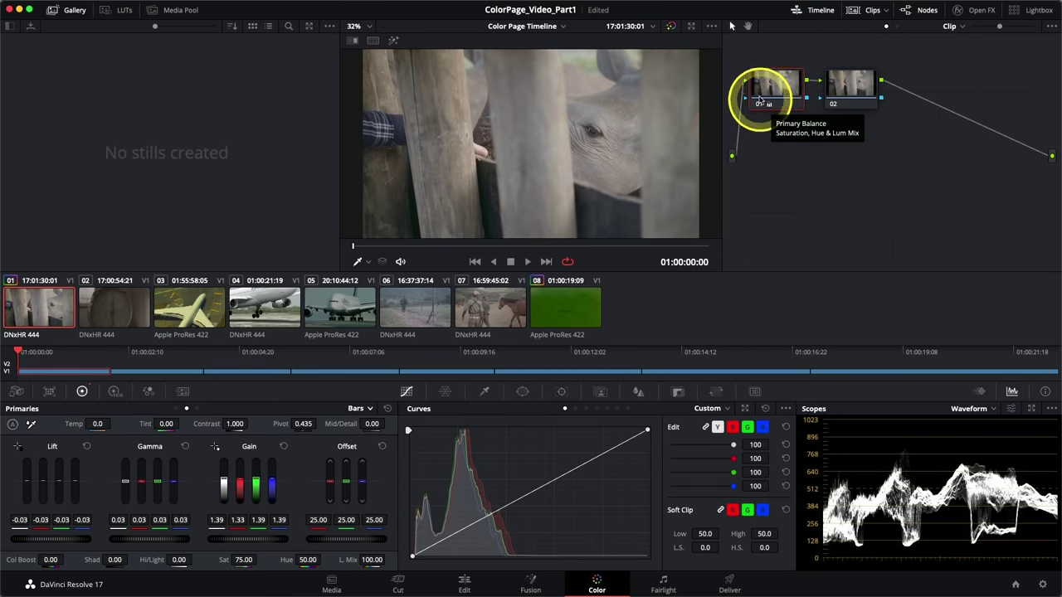
right_click(774, 91)
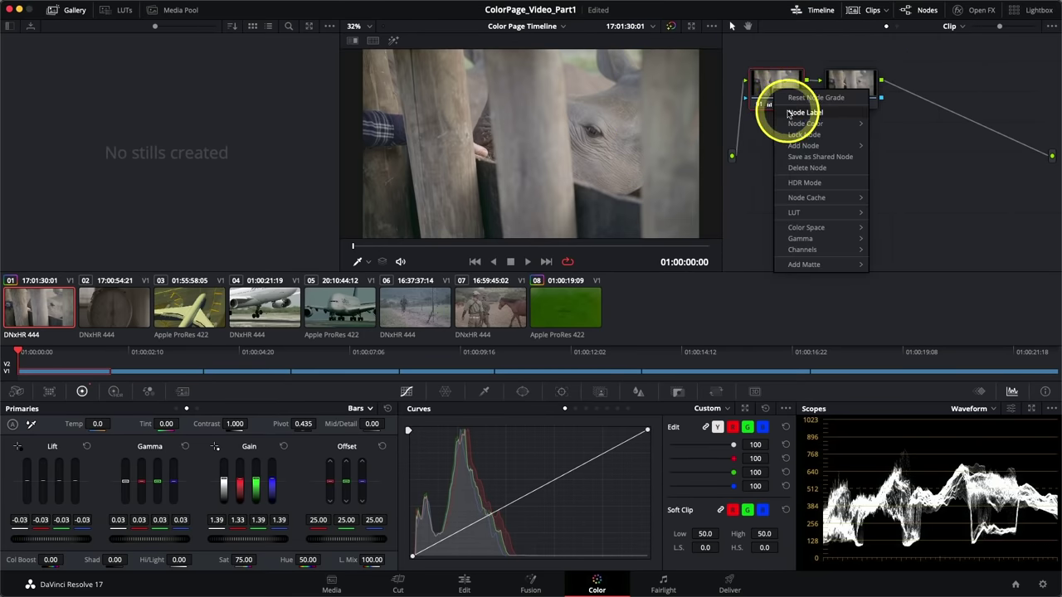
left_click(789, 114)
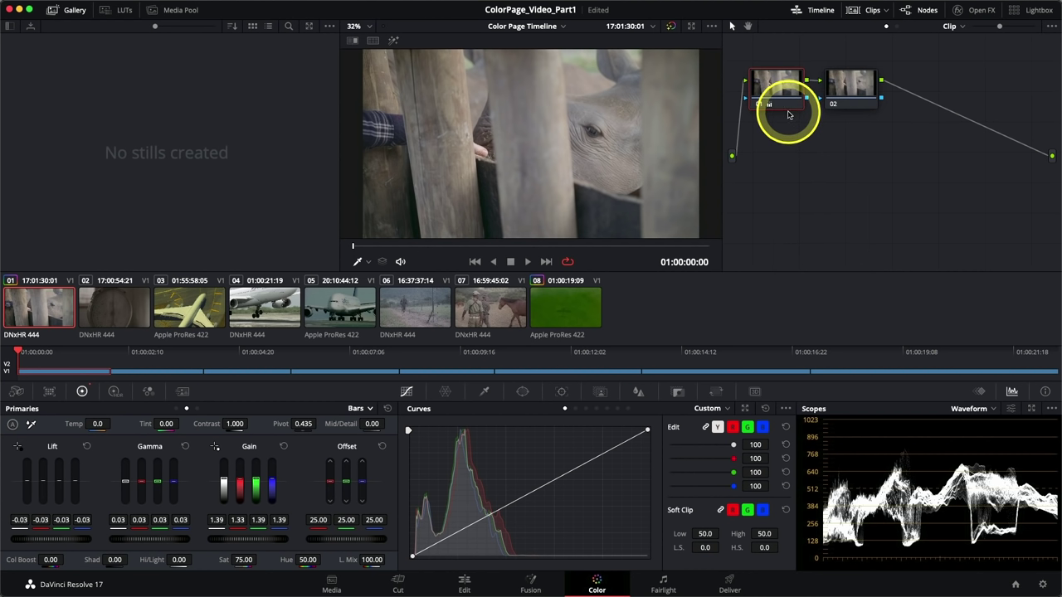
type("Balance")
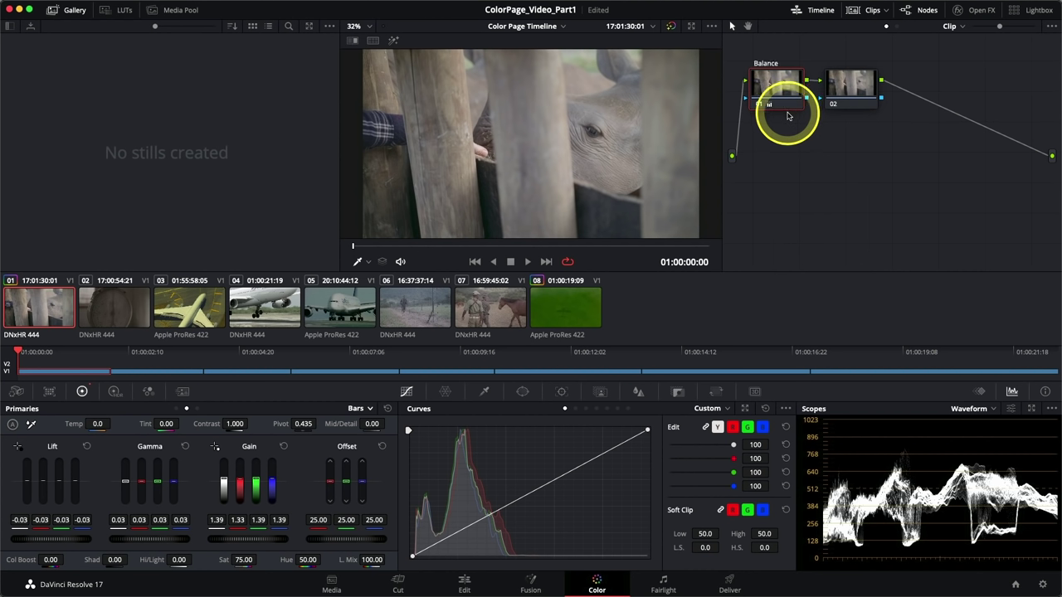
key("Return")
key("super+s")
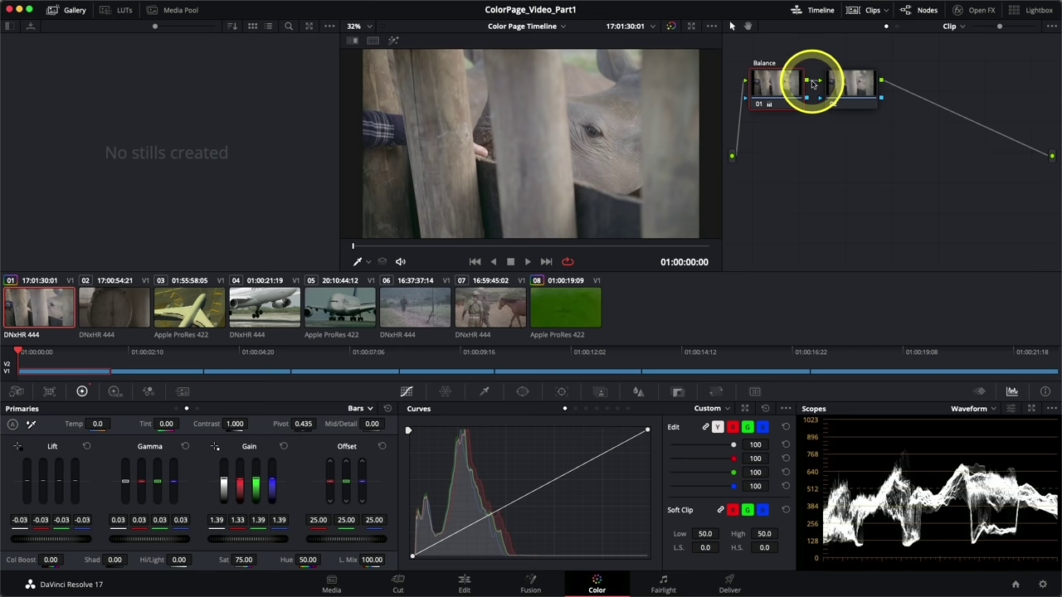
- Label node 02 "Look"
left_click(867, 88)
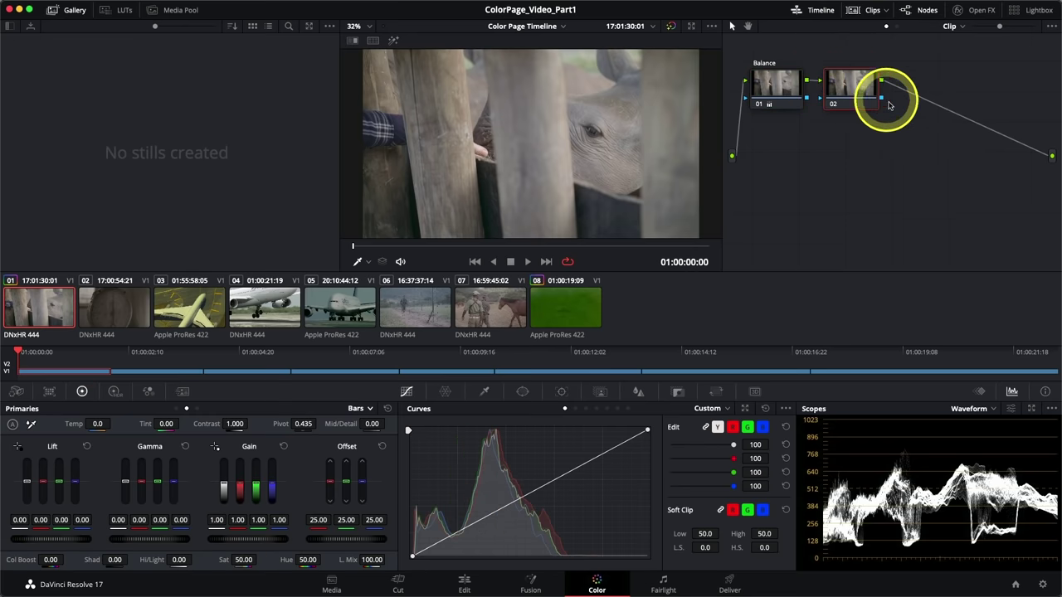
left_click_drag(854, 93, 847, 91)
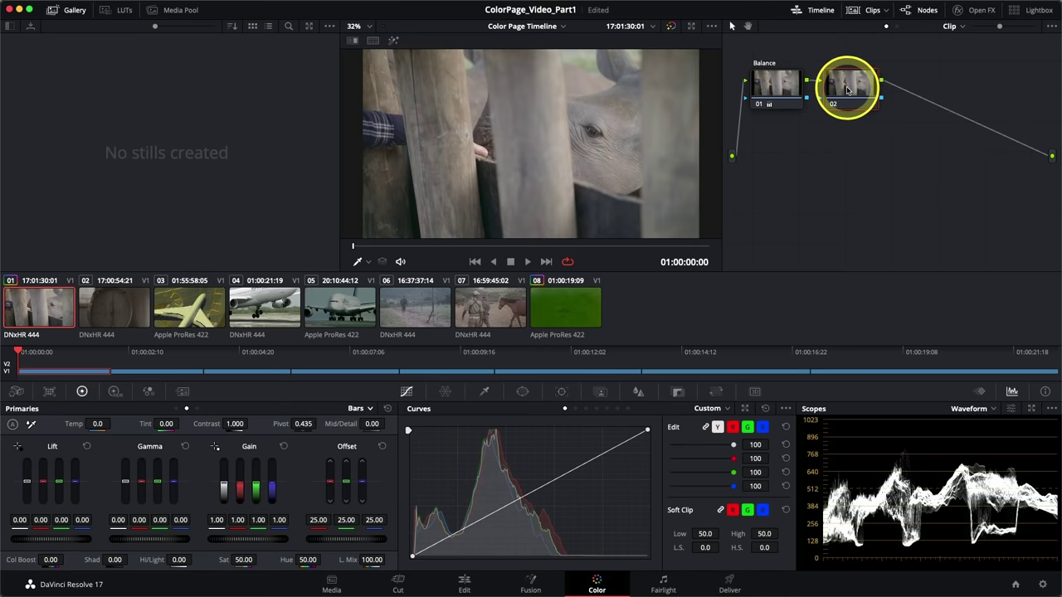
right_click(848, 91)
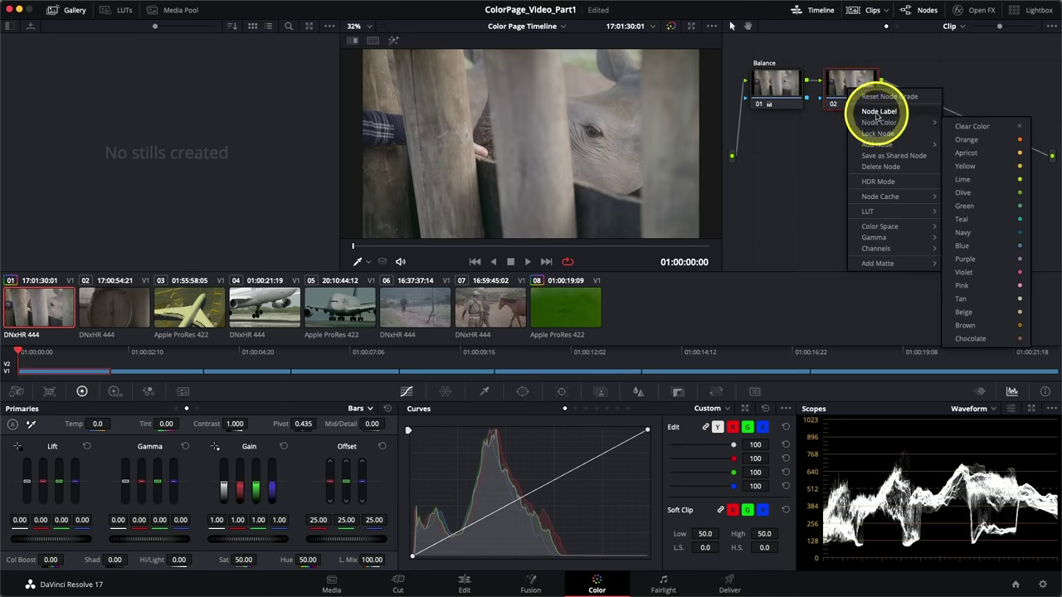
left_click(863, 110)
type("Look")
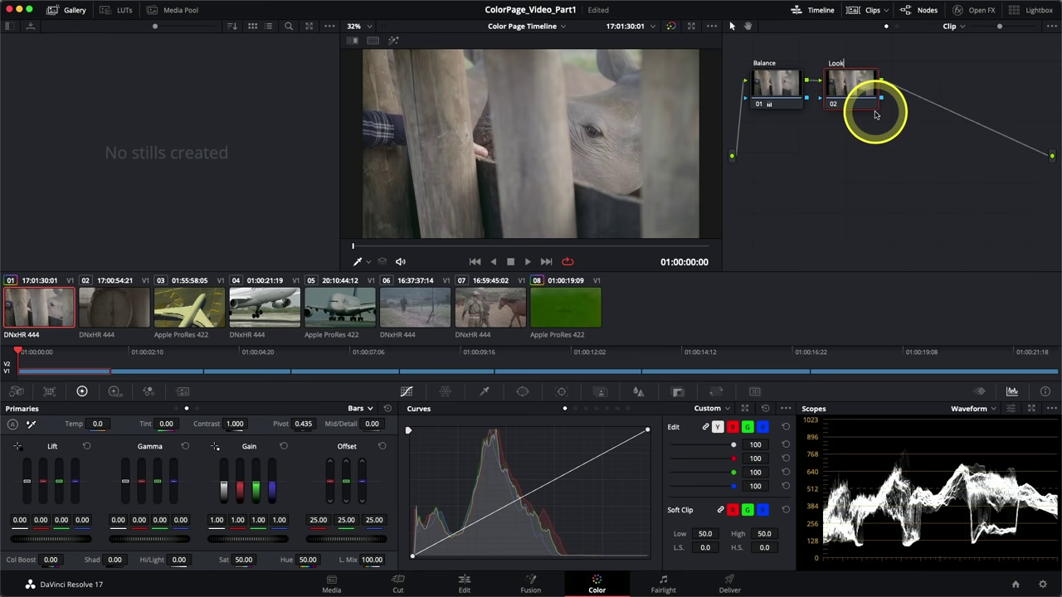
key("Return")
left_click(834, 100)
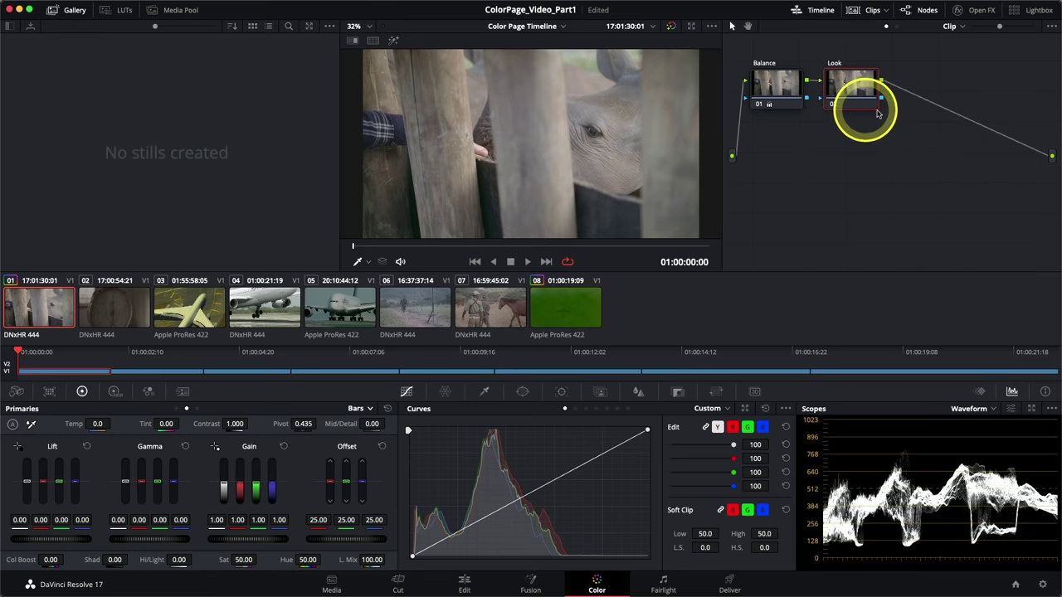
- Turn the Balance node off and on to compare the image with and without its correction
left_click(776, 98)
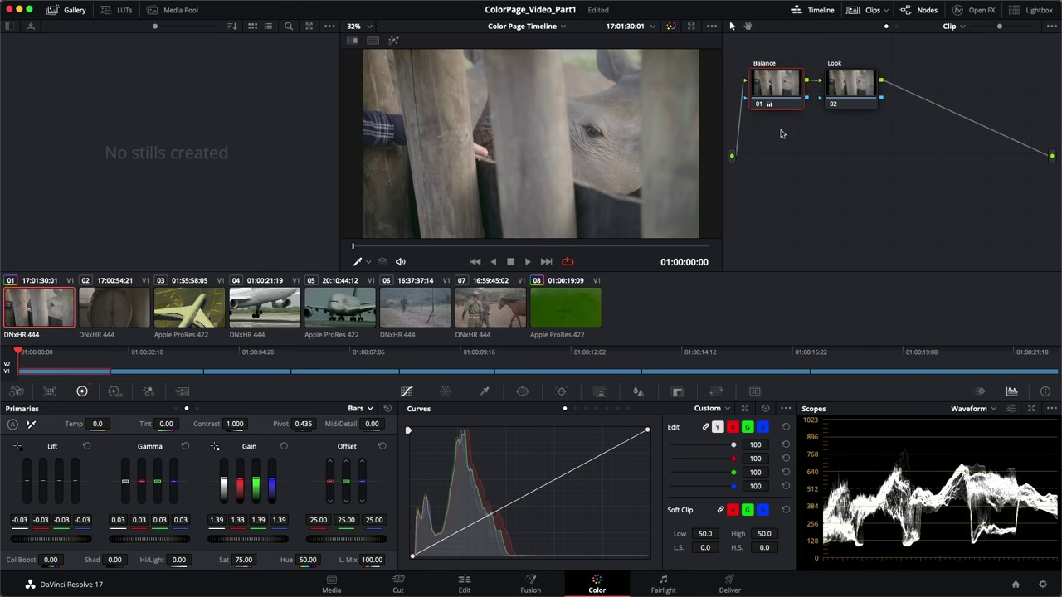
left_click(763, 112)
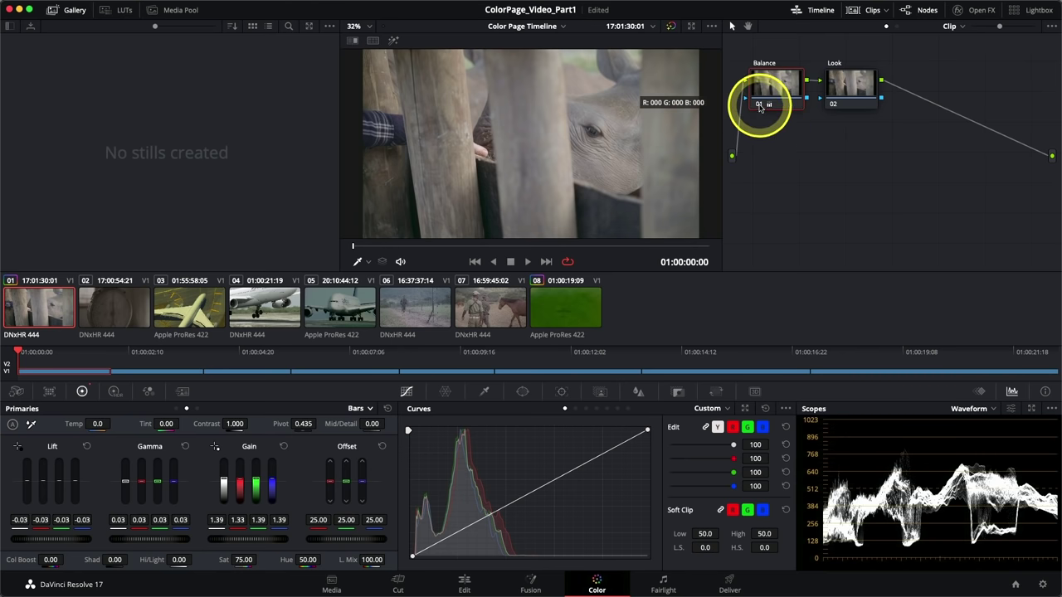
left_click(760, 105)
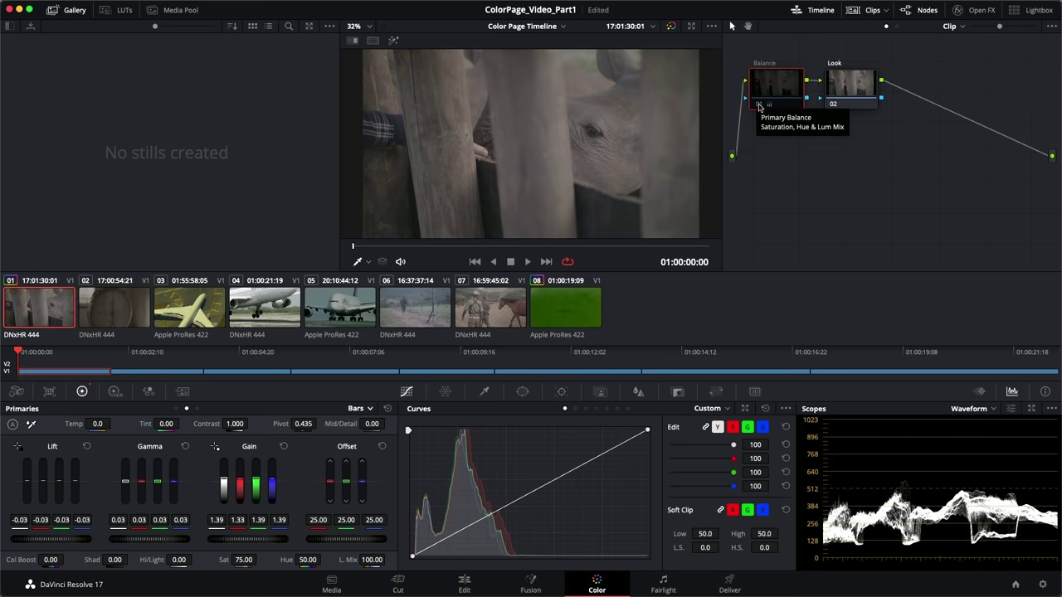
left_click(759, 105)
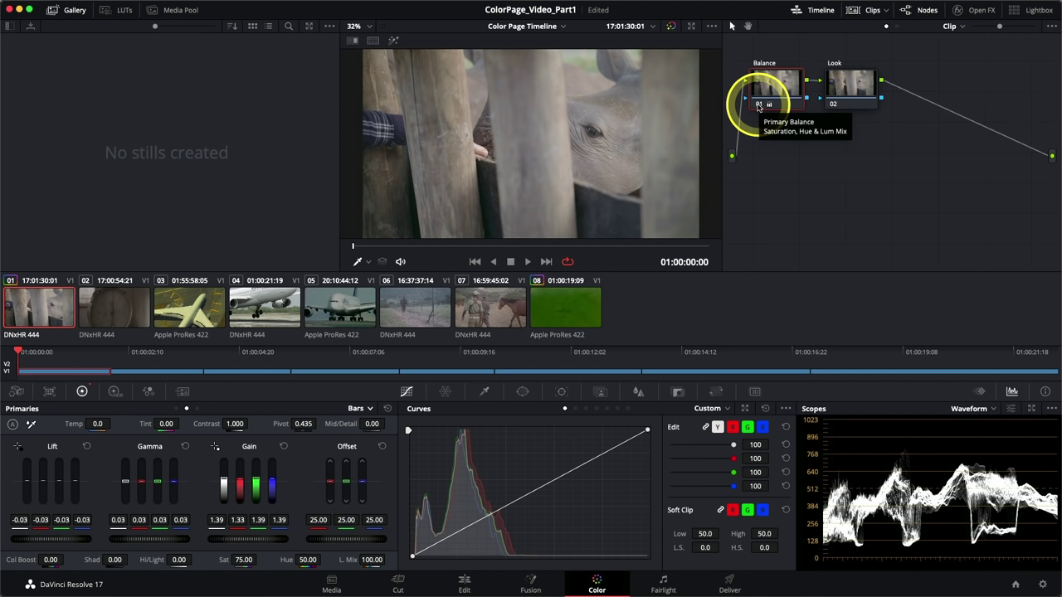
left_click(757, 105)
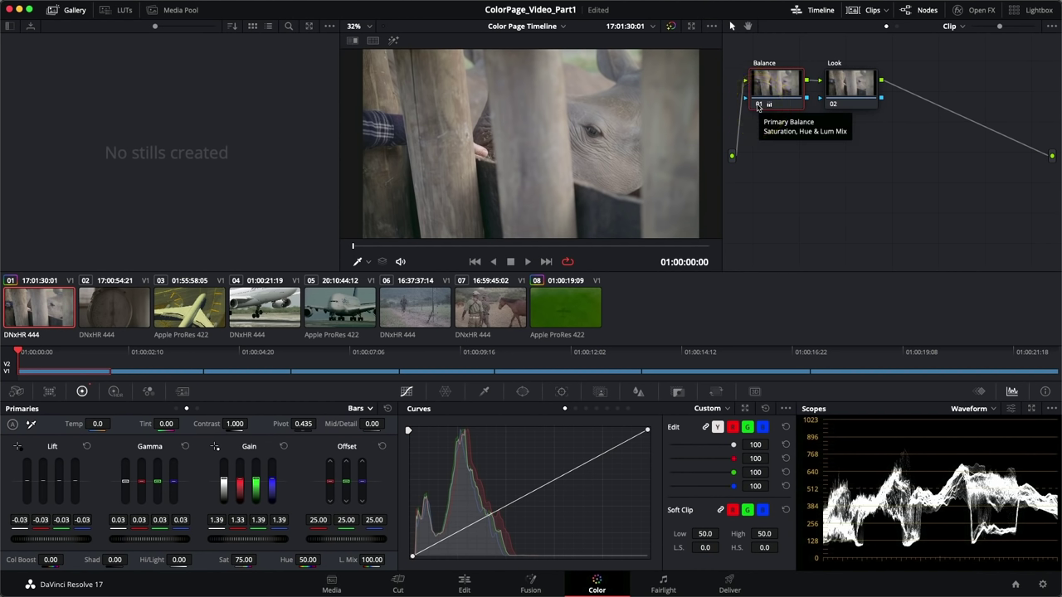
left_click(758, 106)
left_click(757, 105)
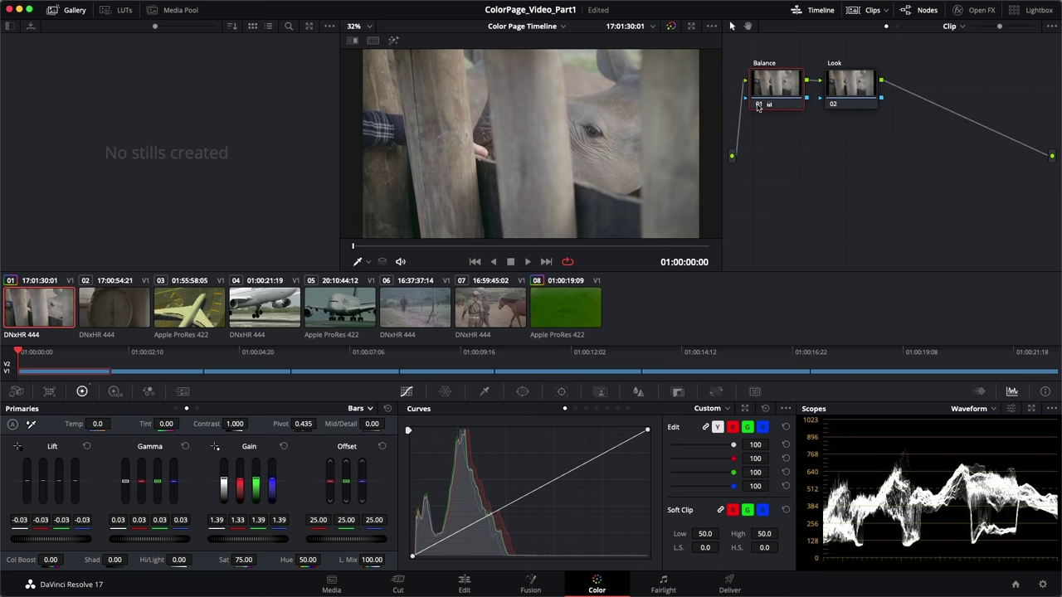
key("ctrl+d")
left_click(757, 105)
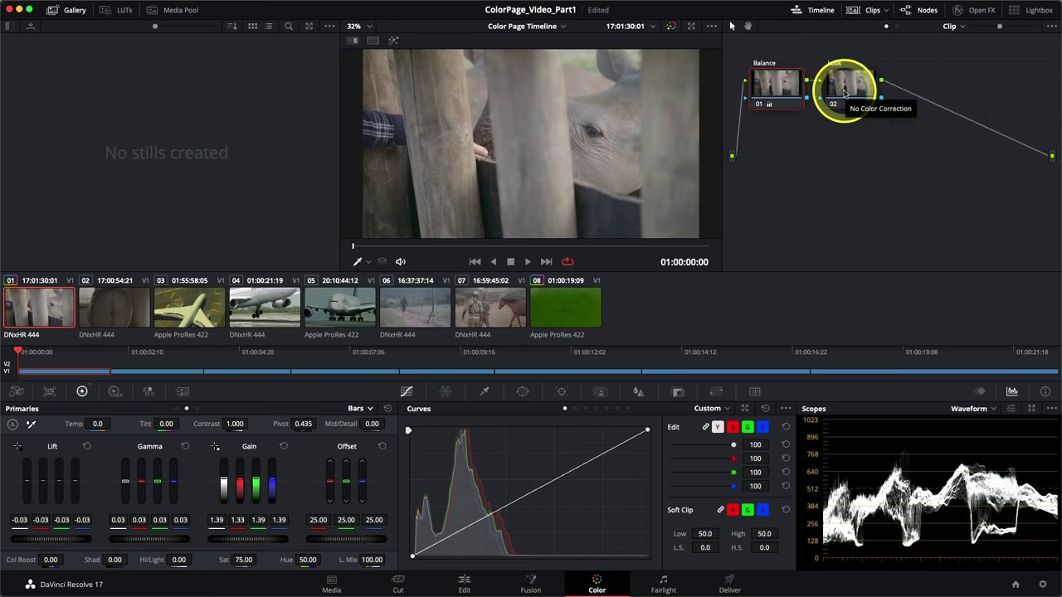
- Raise the contrast on the Look node to 1.248
left_click(844, 94)
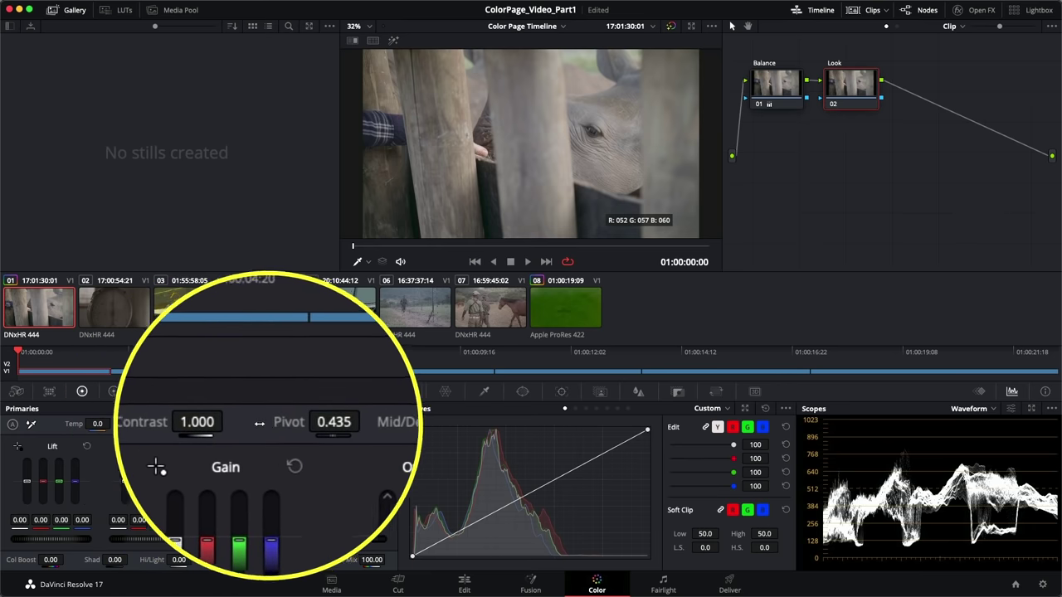
left_click_drag(233, 424, 290, 424)
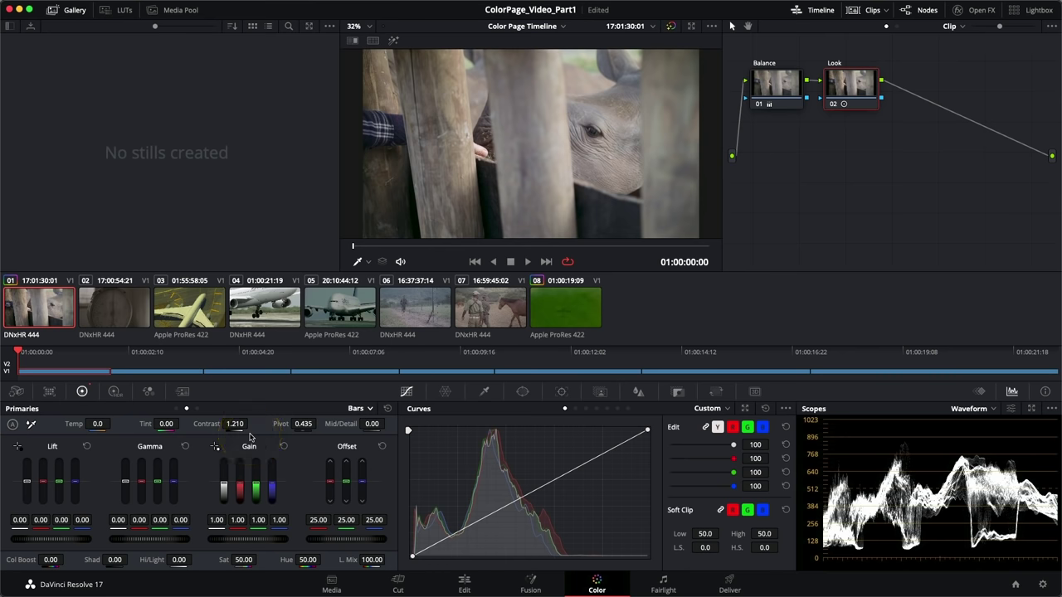
left_click_drag(283, 418, 240, 427)
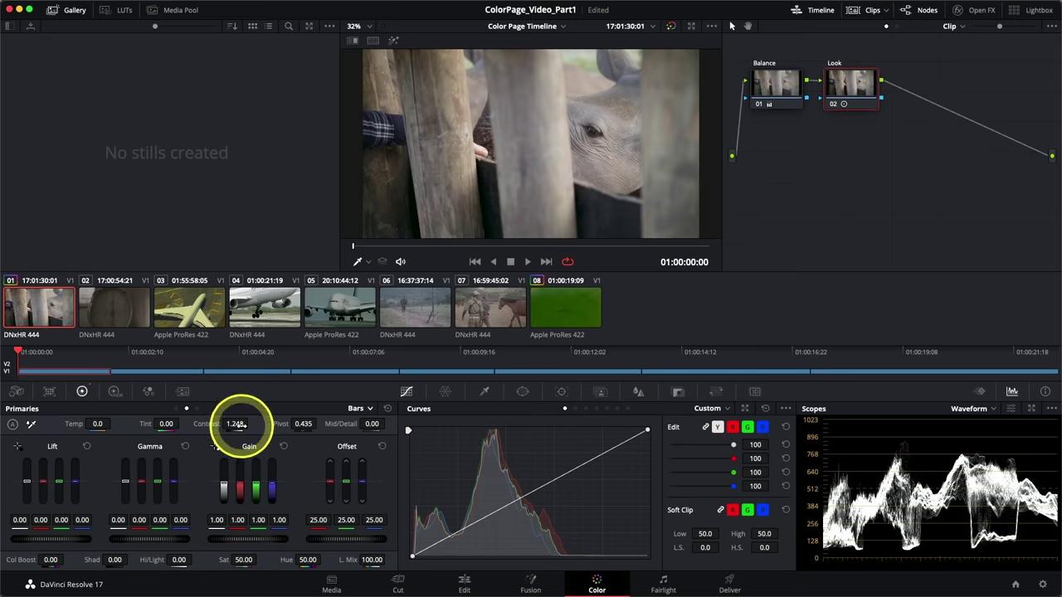
- Sample the RGB values on the animal's skin and the dark fence, and raise the Look node's Pivot to 0.581
left_click(595, 168)
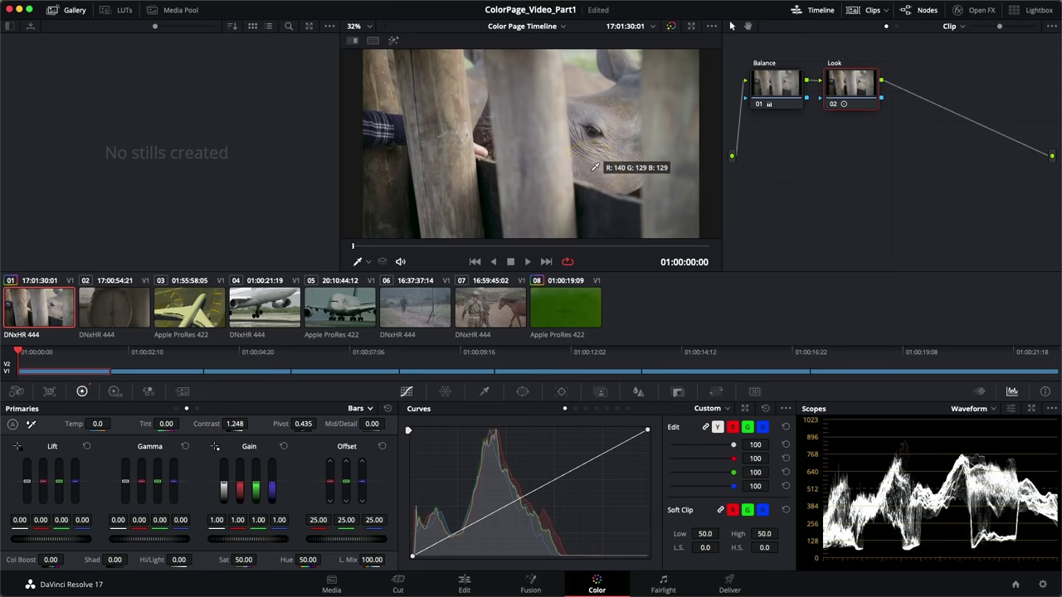
left_click_drag(595, 167, 493, 189)
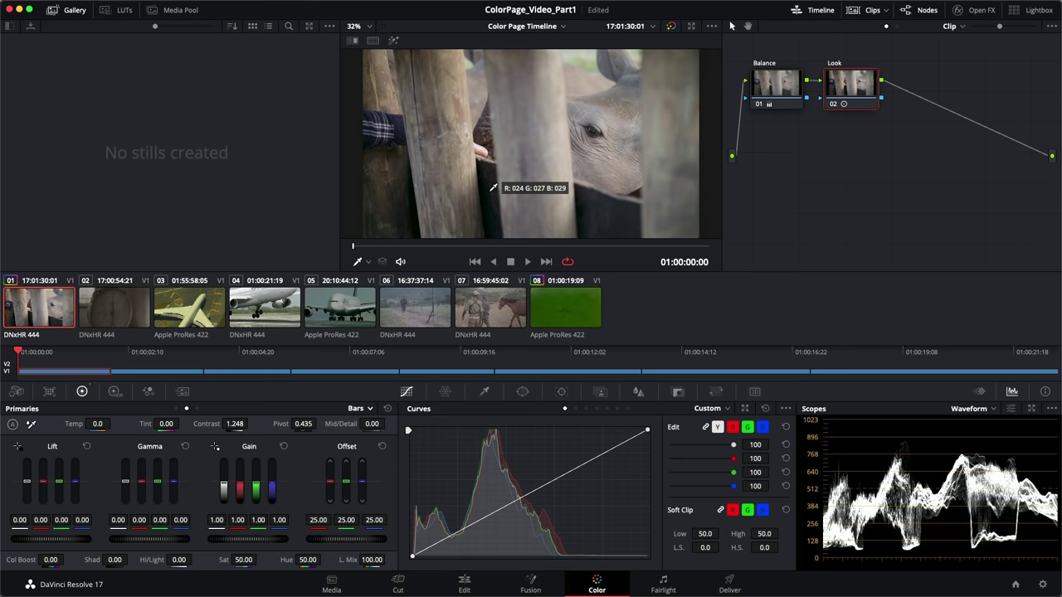
left_click_drag(263, 423, 272, 424)
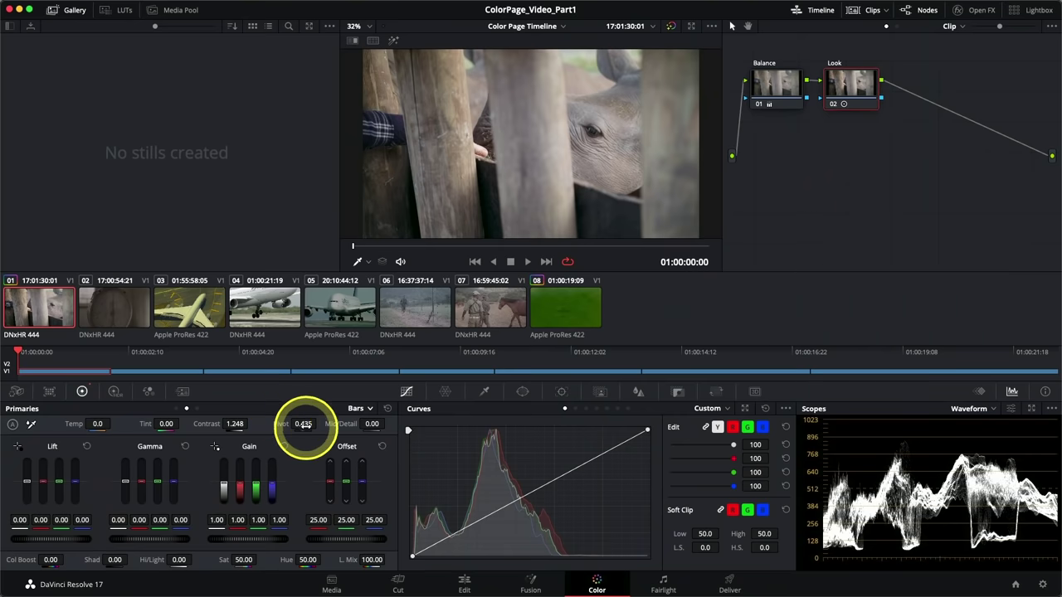
left_click_drag(301, 426, 344, 427)
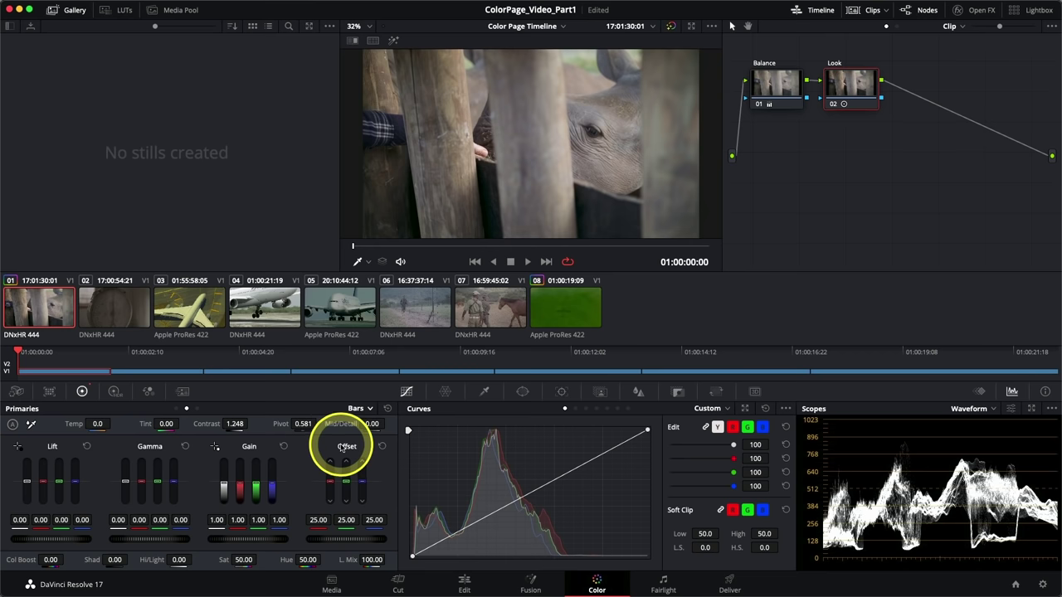
- Using the Primaries Wheels, shift the Look node's Offset toward blue to 21.48, 24.61 and 27.59, and turn the node off to compare
left_click(367, 416)
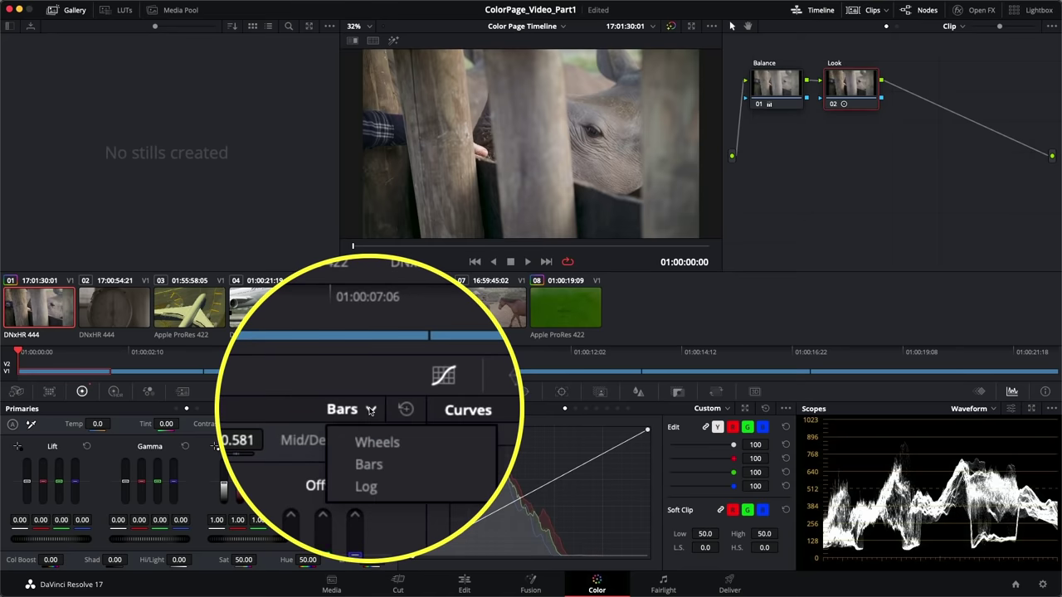
left_click(370, 425)
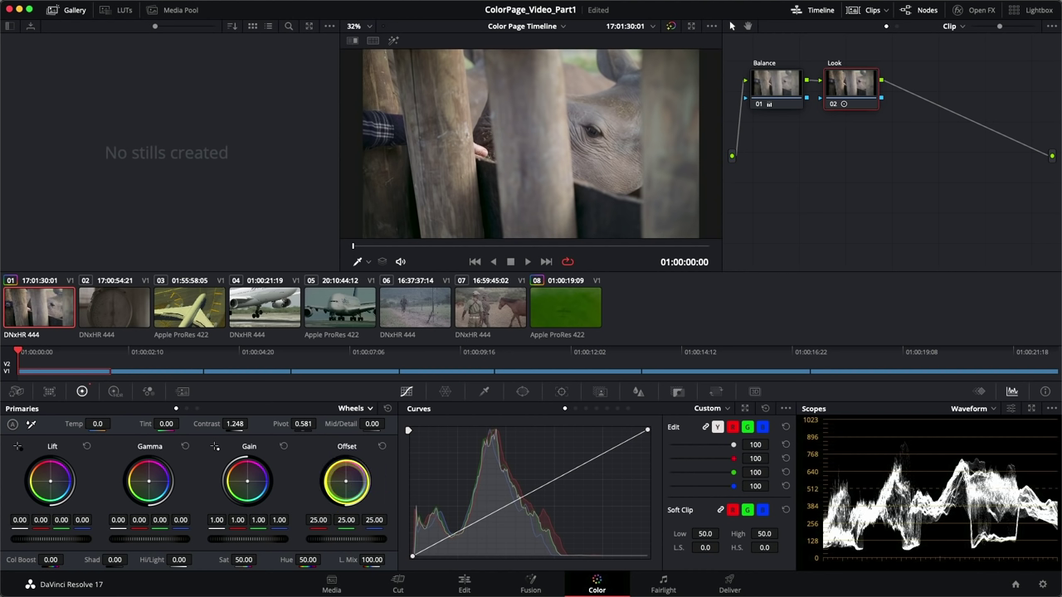
left_click_drag(346, 481, 359, 487)
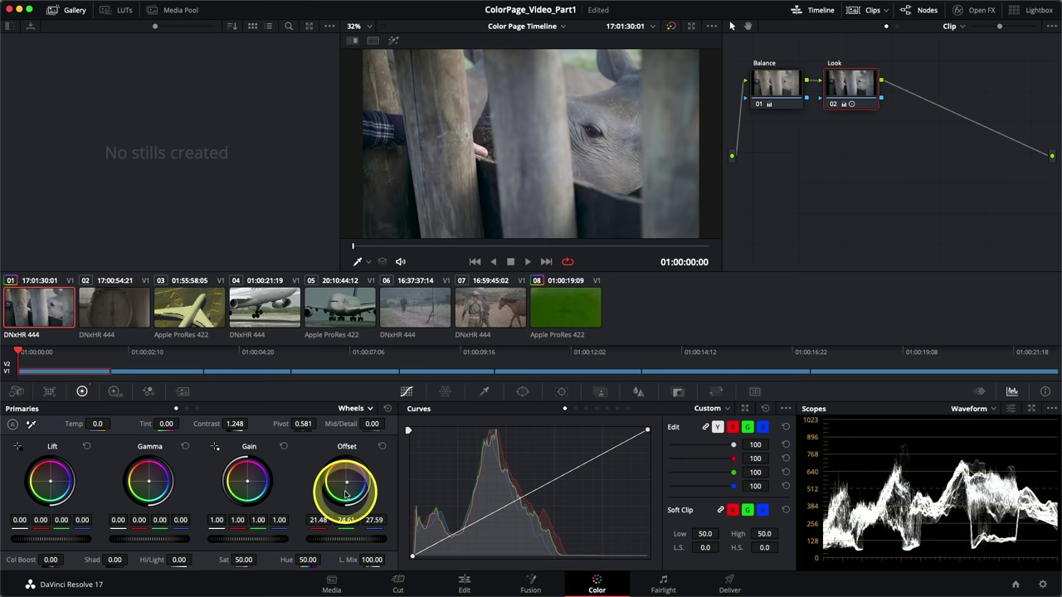
key("shift+d")
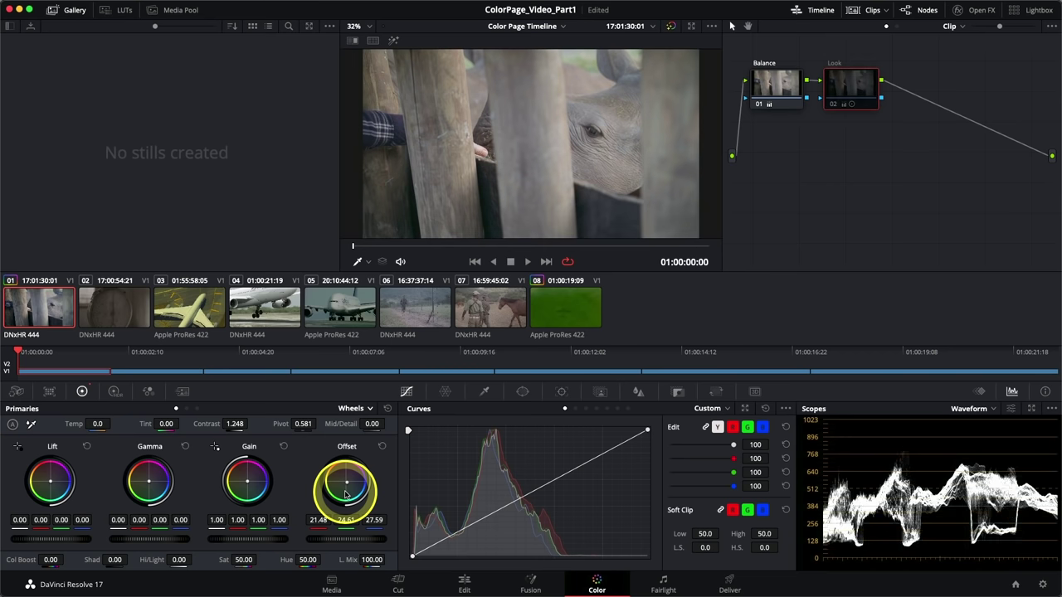
- Turn the Look node back on, shift its Lift toward red to 0.02, -0.00 and -0.01, and compare with the grade bypassed
key("shift+d")
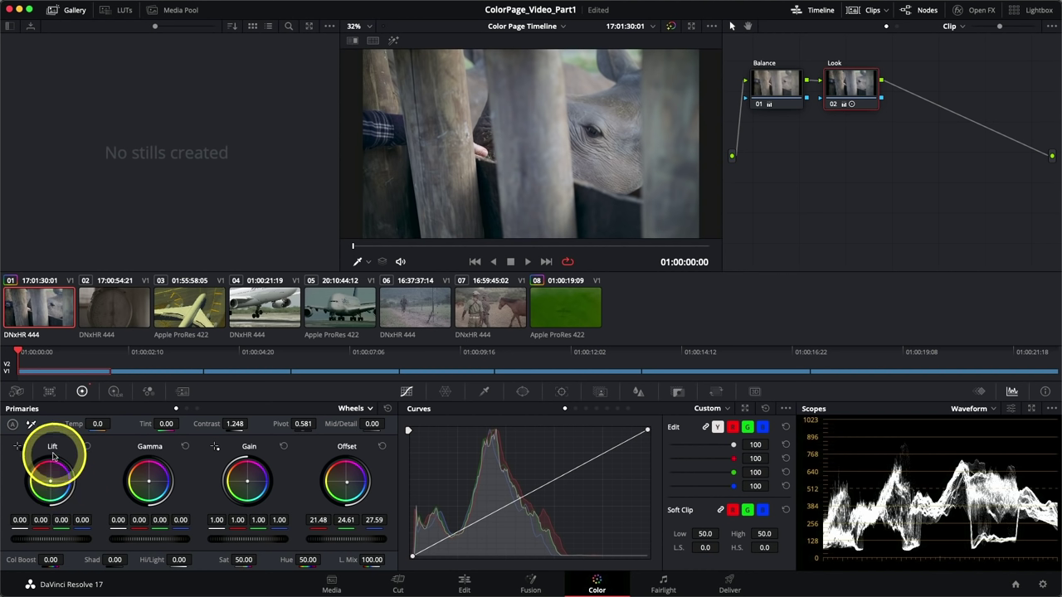
left_click_drag(52, 487, 51, 485)
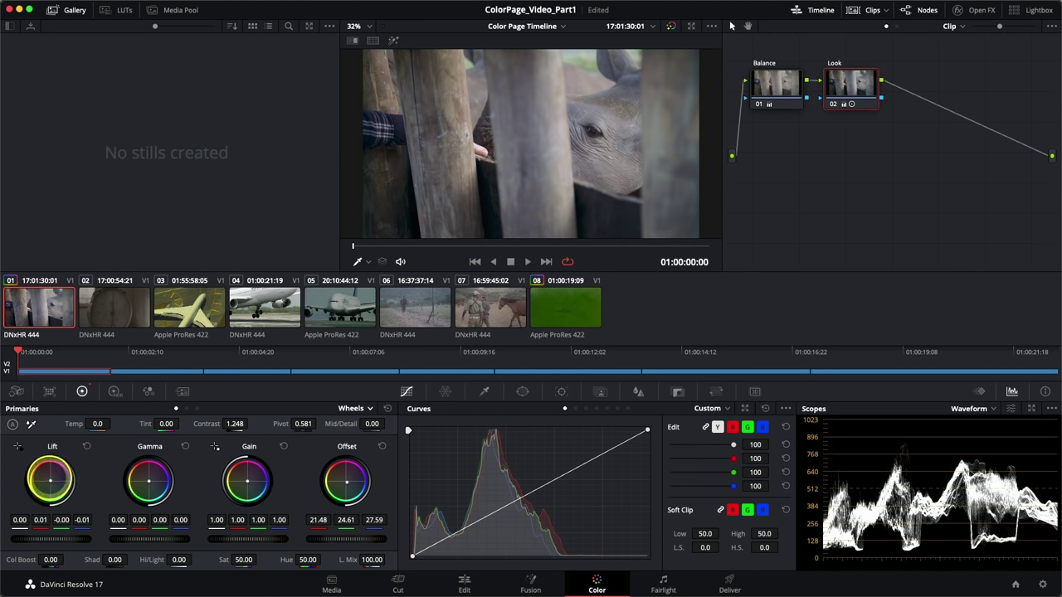
left_click_drag(50, 485, 49, 482)
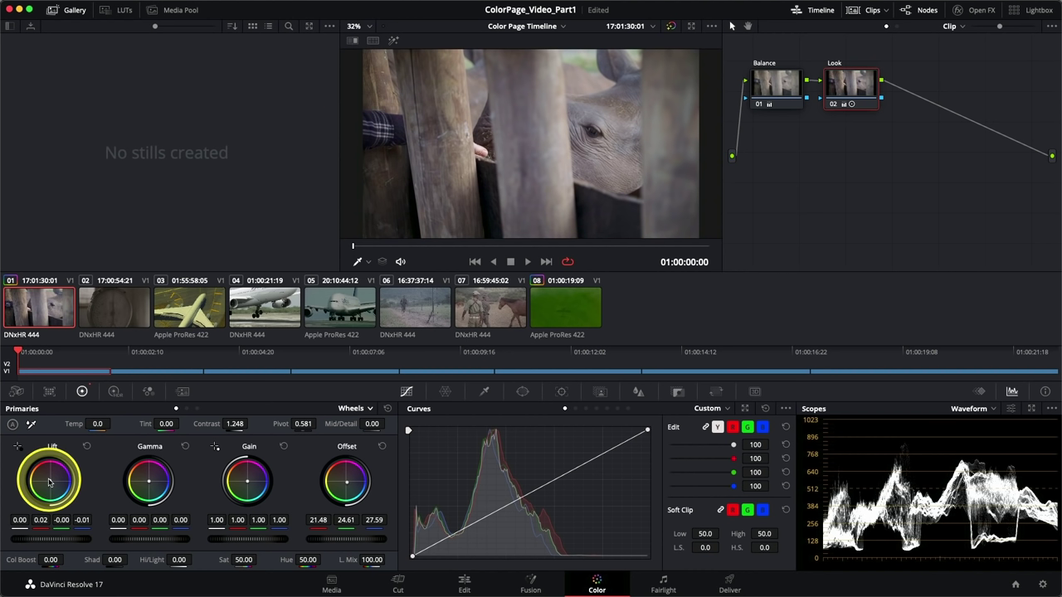
key("super+s")
left_click(48, 483)
key("shift+d")
key("shift+d")
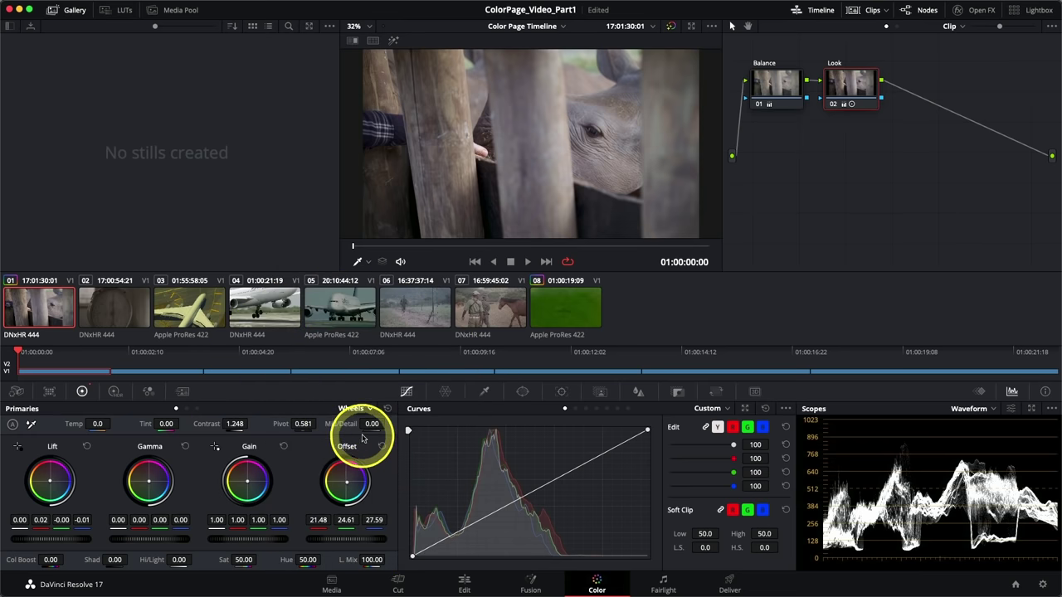
- Raise the Look node's Mid/Detail to 39.50 and compare the image with the grade bypassed and with the node off
left_click_drag(371, 425, 482, 432)
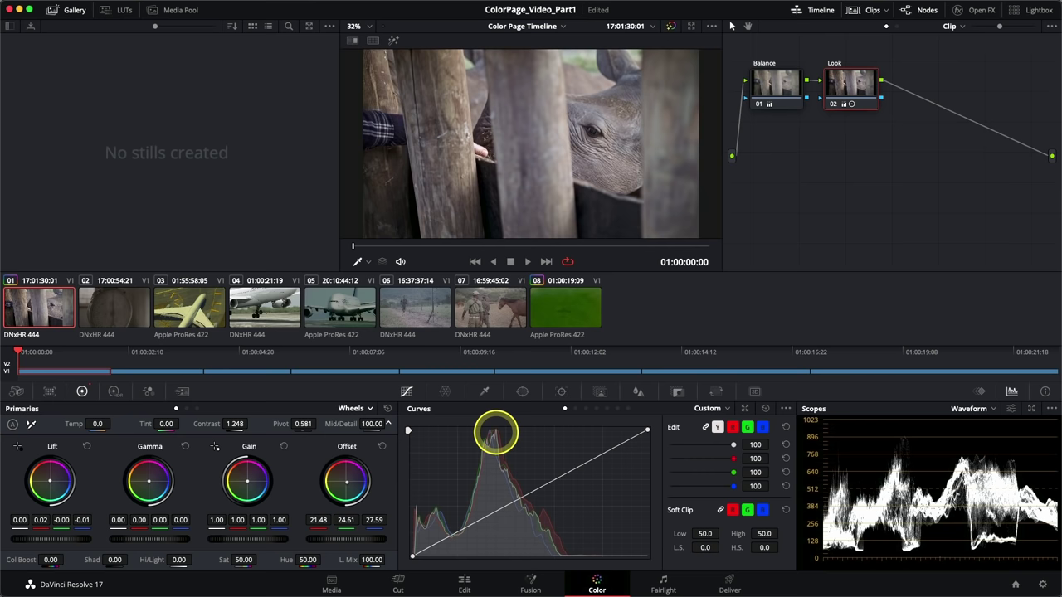
left_click_drag(495, 432, 424, 424)
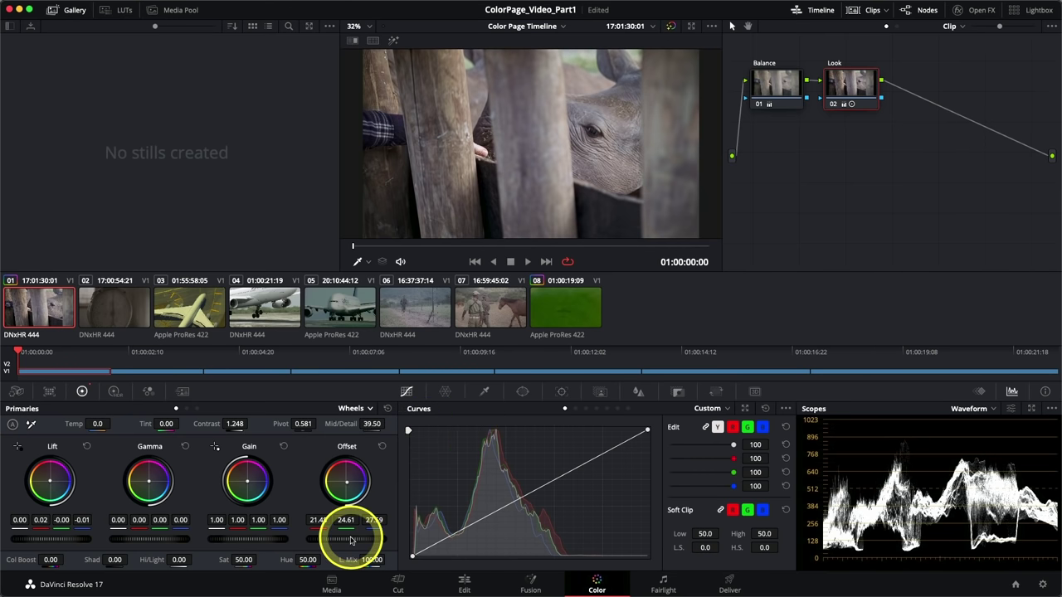
key("shift+d")
key("shift+d")
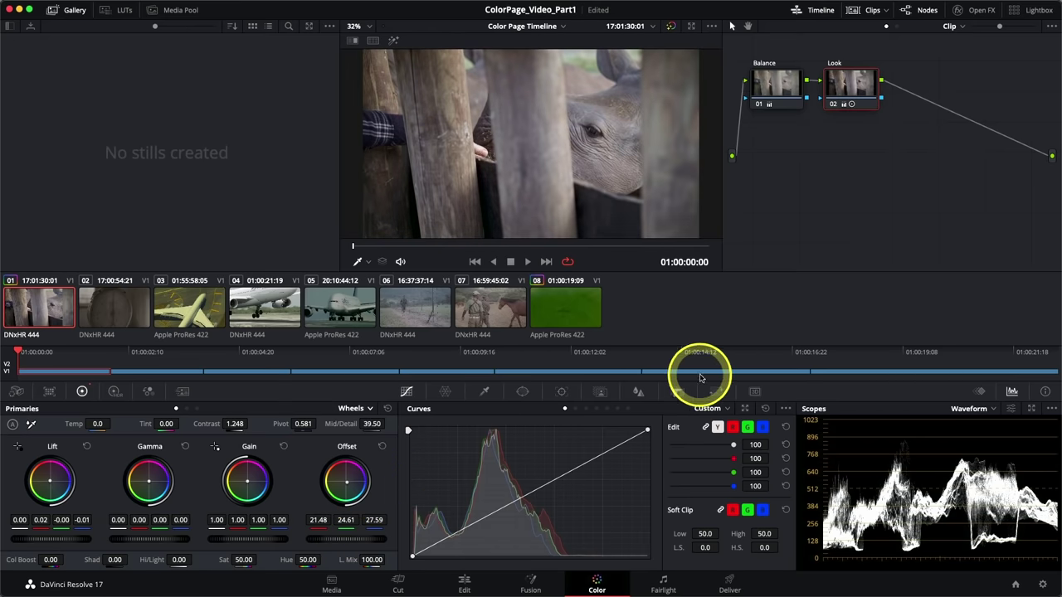
left_click(833, 105)
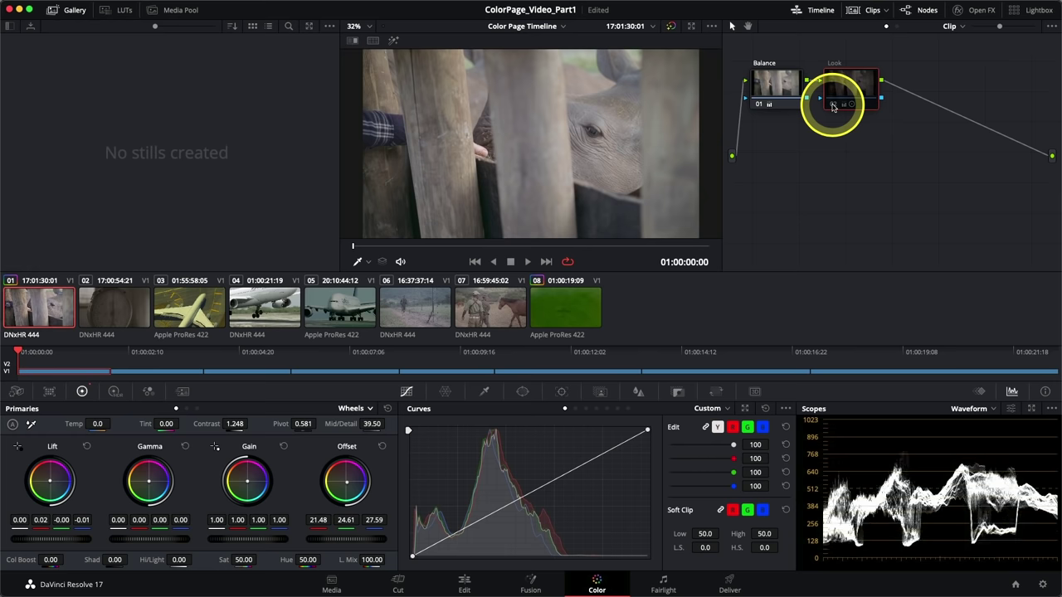
left_click(832, 105)
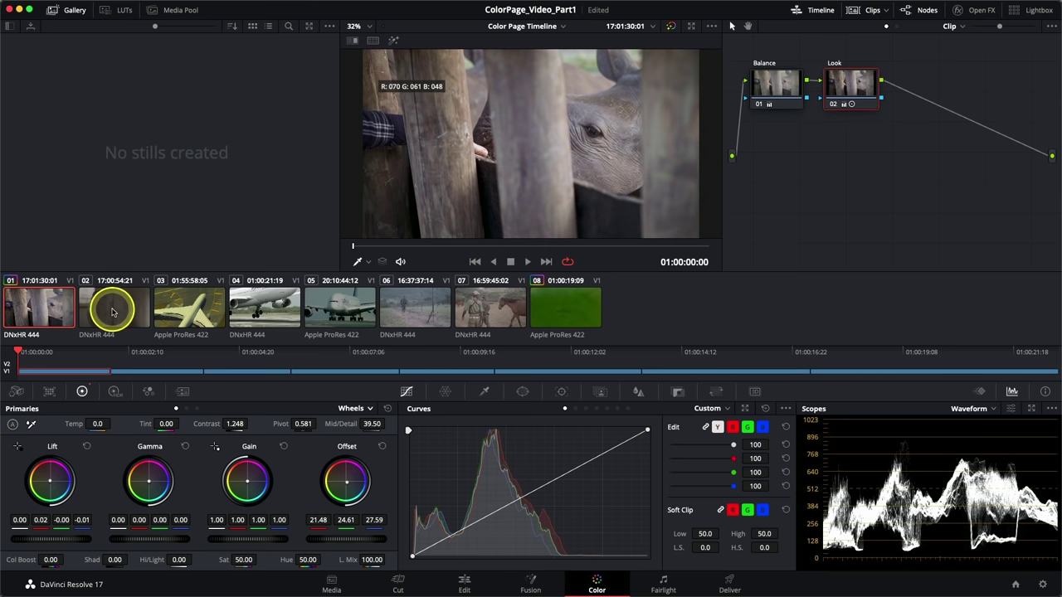
- Select clip 02, open the Curves in a floating window, and resize and place it just below the viewer image
left_click(114, 311)
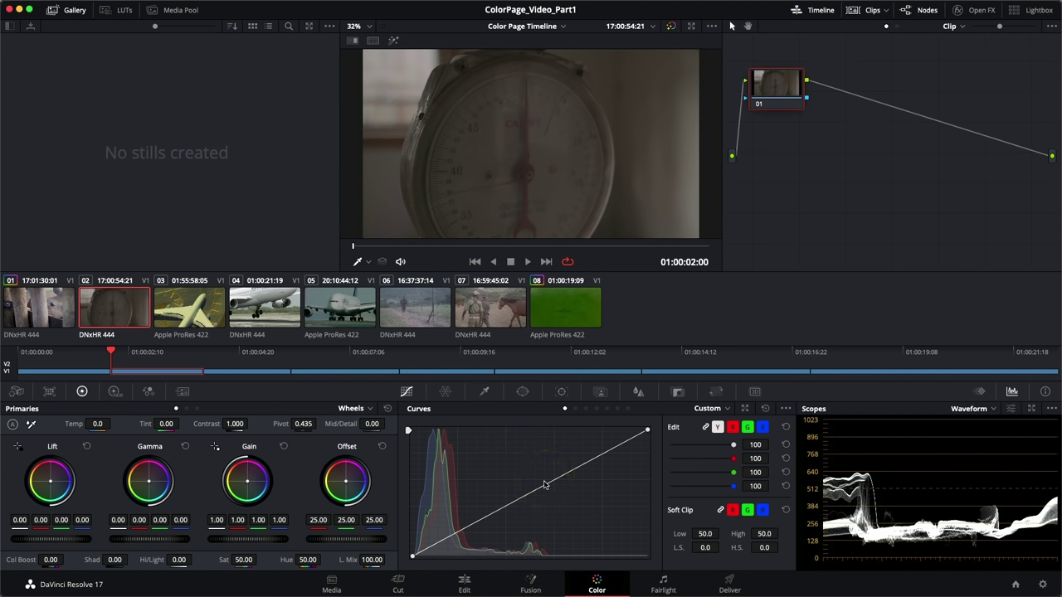
left_click(745, 408)
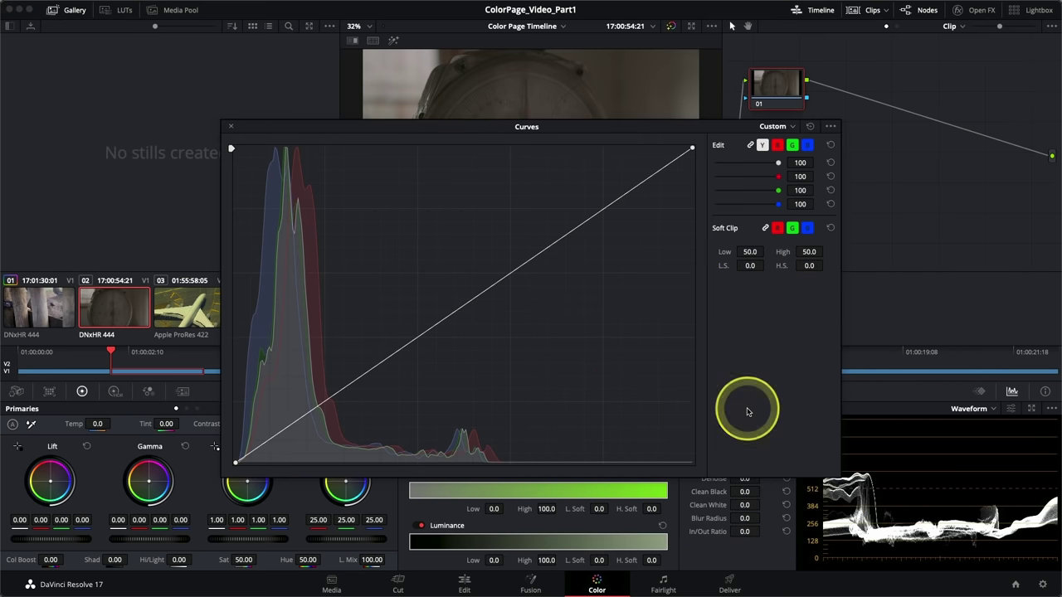
left_click_drag(577, 133, 581, 253)
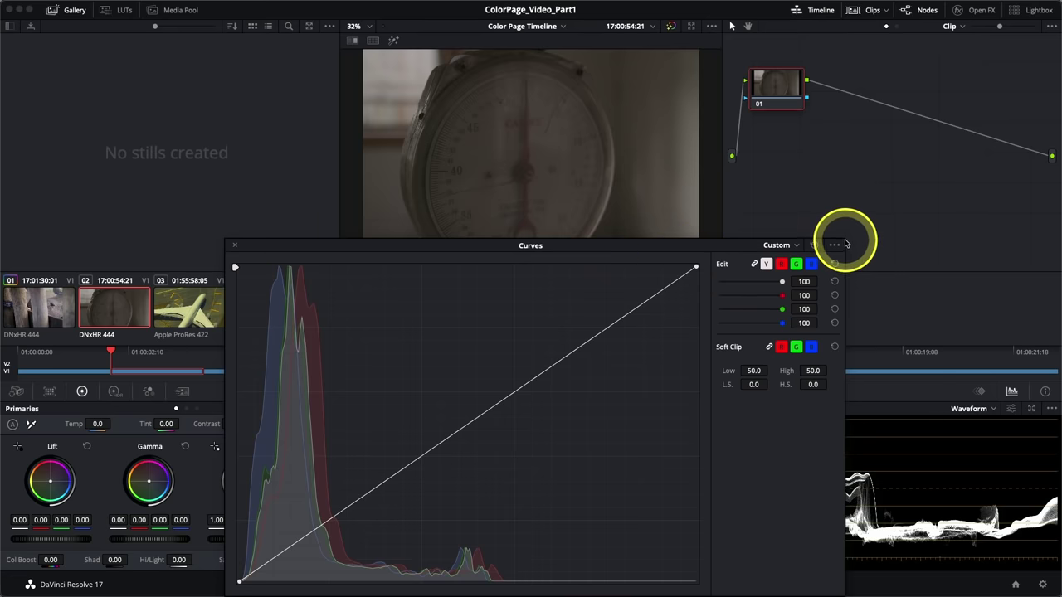
left_click_drag(692, 241, 638, 192)
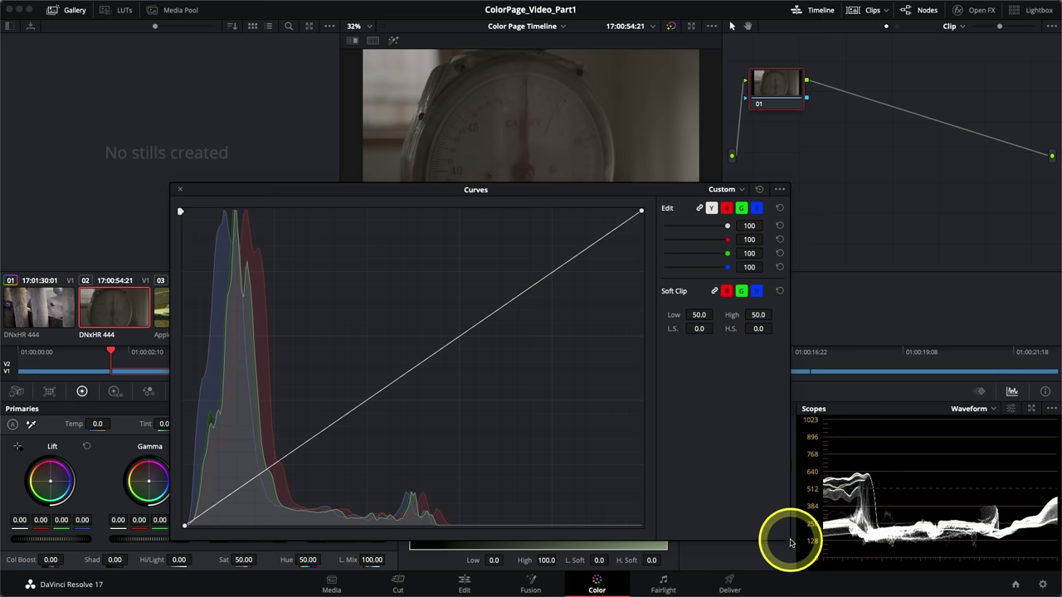
left_click_drag(787, 540, 762, 400)
left_click_drag(526, 194, 606, 282)
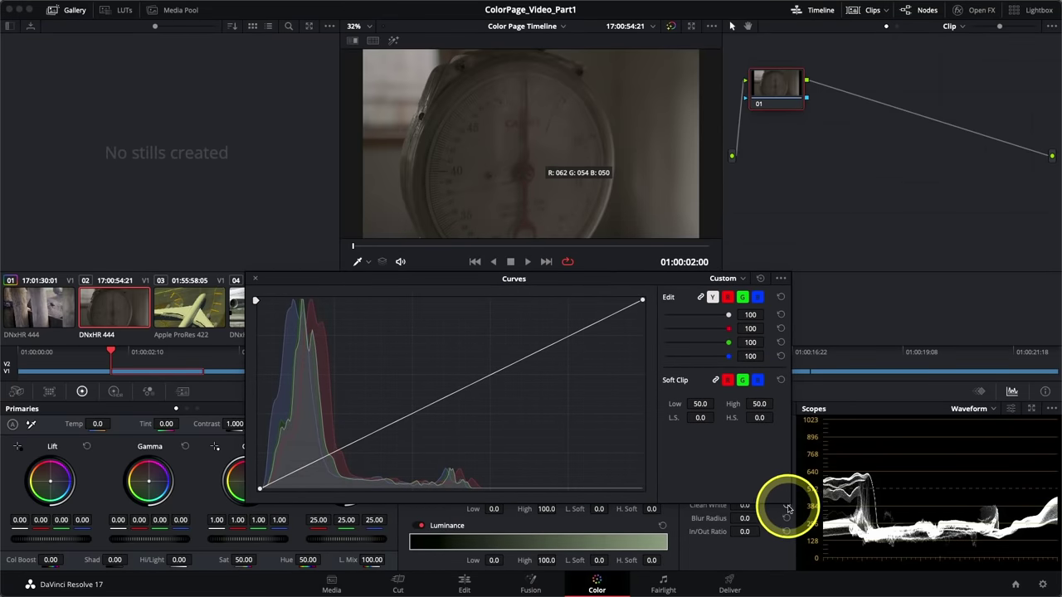
left_click_drag(788, 501, 886, 569)
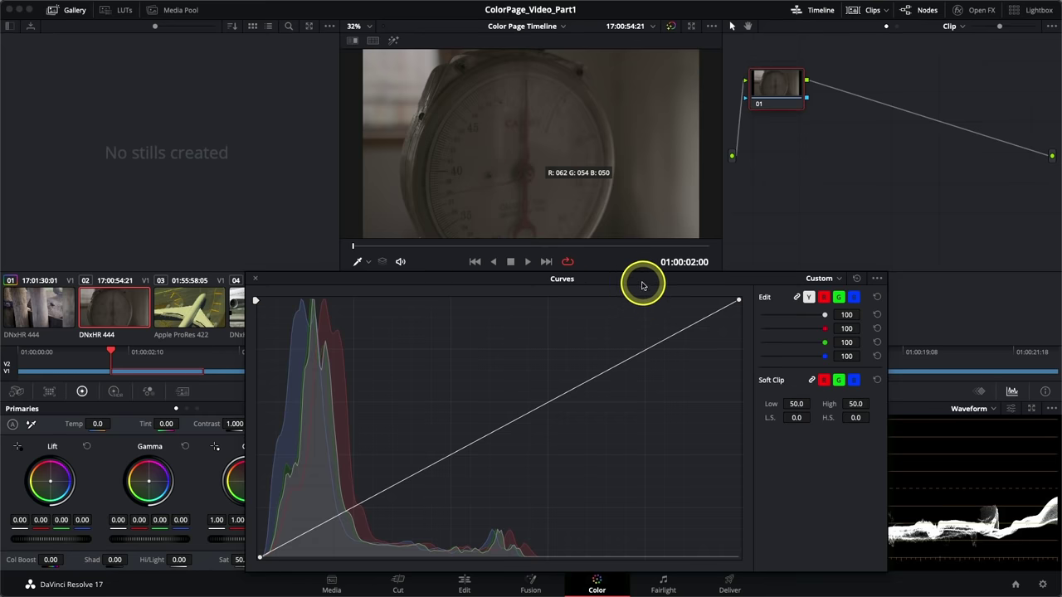
left_click_drag(644, 282, 559, 282)
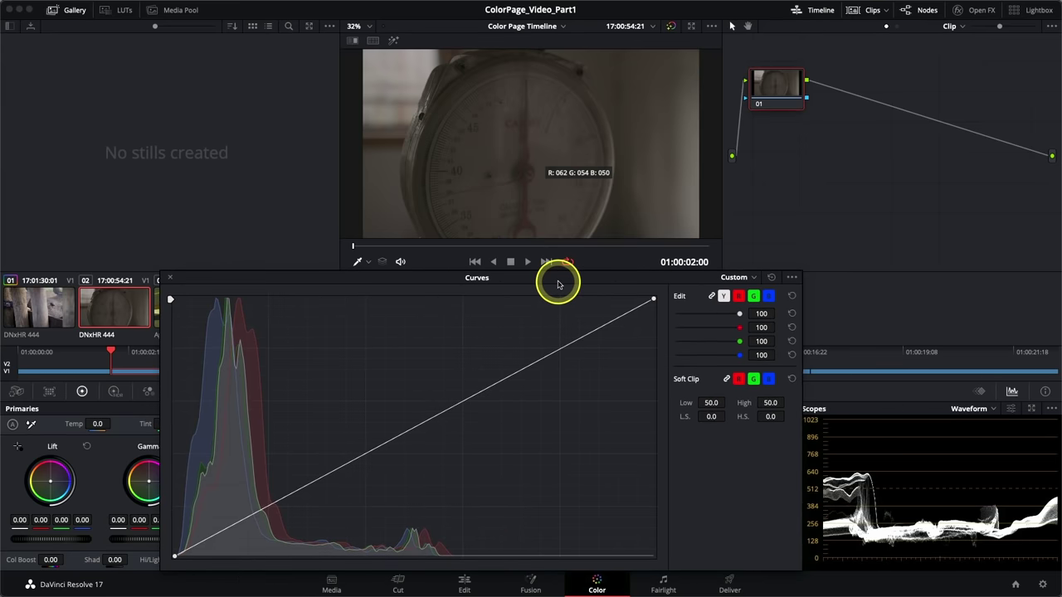
- Unlink the custom curve channels, view the red, green and blue curves individually, and link all the channels again
left_click(711, 297)
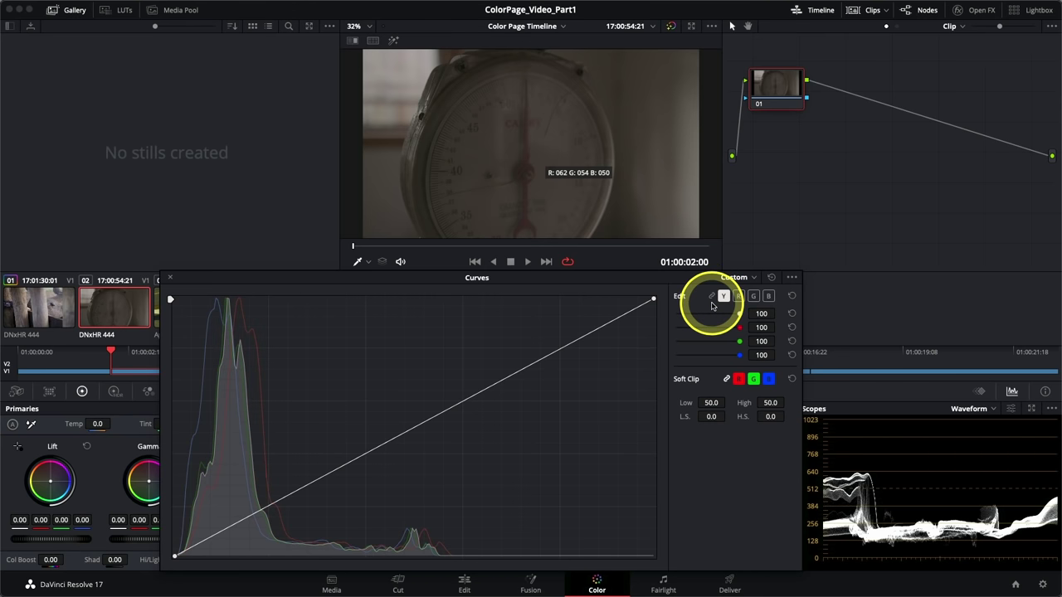
left_click(738, 297)
left_click(753, 296)
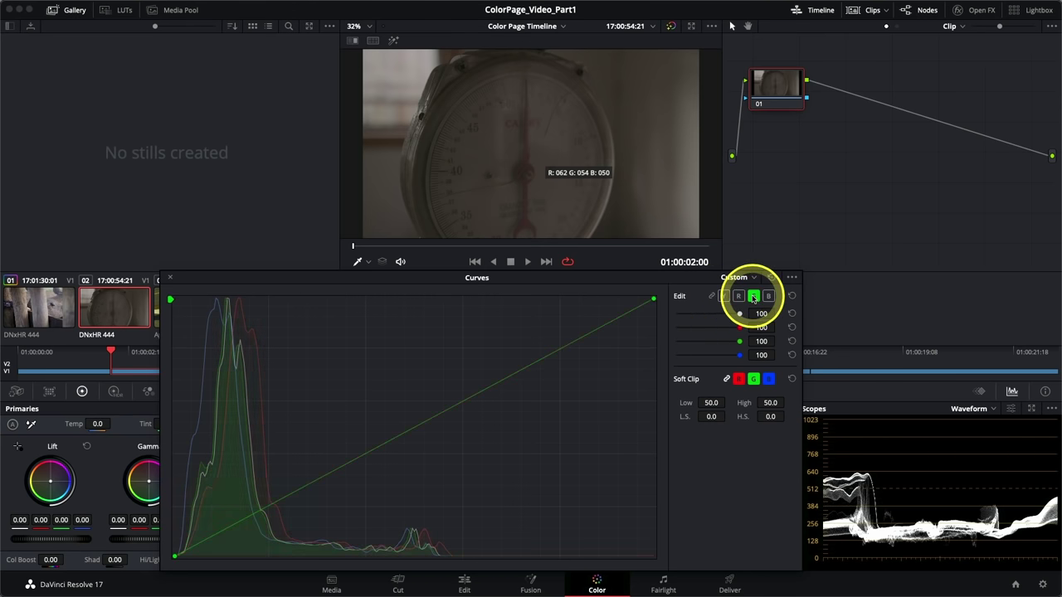
left_click(768, 296)
left_click(754, 297)
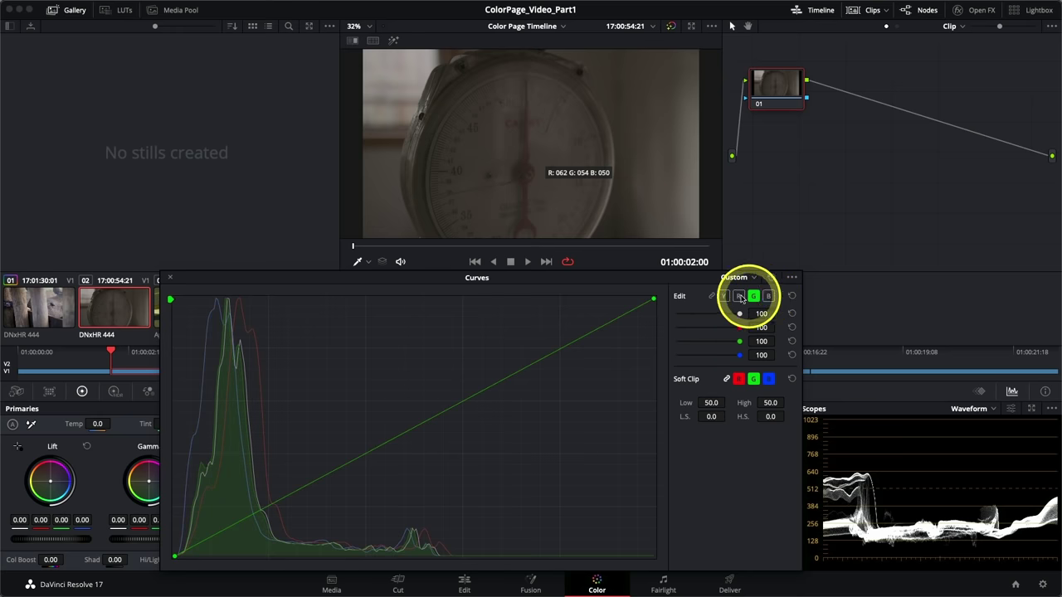
left_click(738, 297)
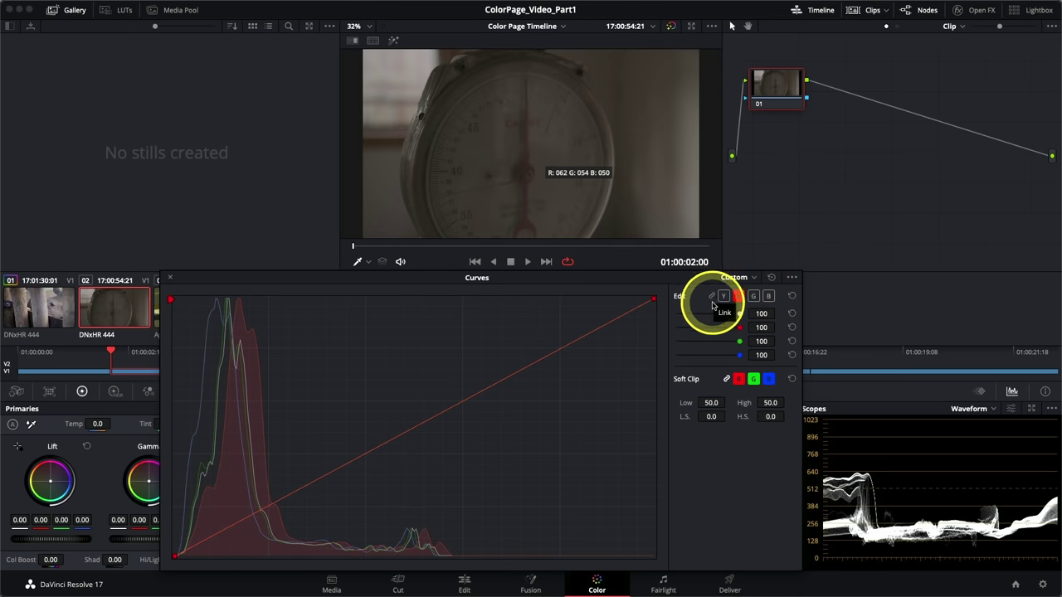
left_click(712, 297)
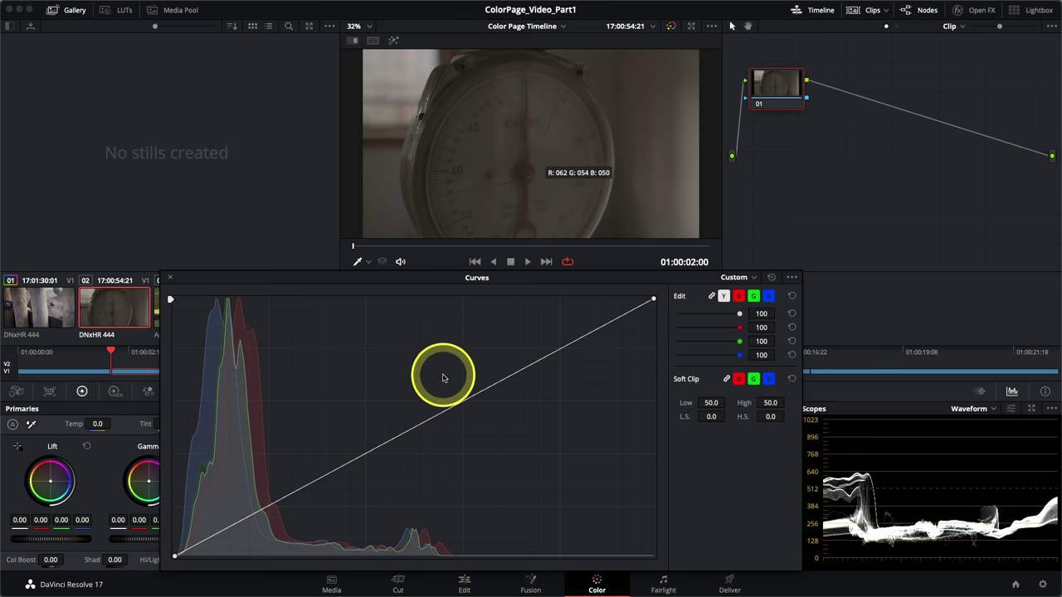
- Shift the Curves window slightly and try out the black-point and white-point handles of the linked curve
mouse_move(533, 278)
left_mouse_down()
mouse_move(502, 277)
mouse_move(516, 285)
left_mouse_up()
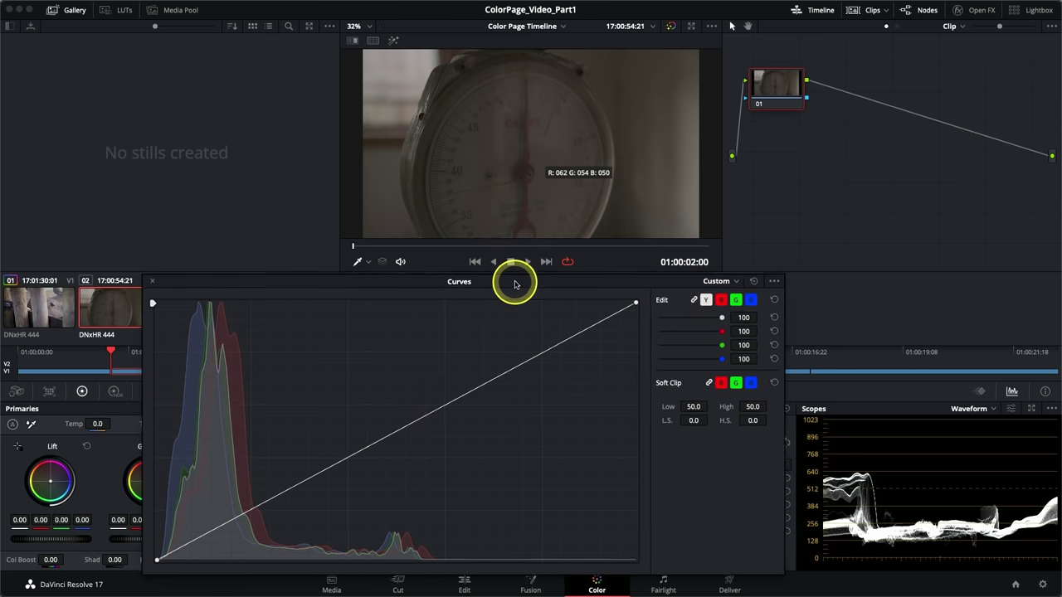
left_click(160, 561)
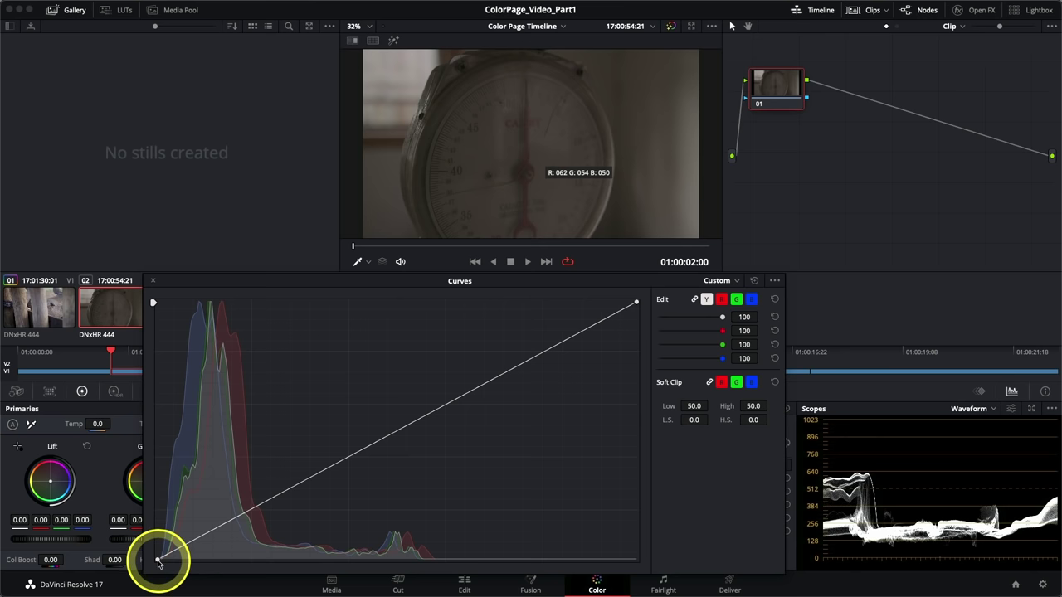
mouse_move(158, 561)
left_mouse_down()
mouse_move(155, 499)
mouse_move(150, 560)
mouse_move(163, 572)
mouse_move(159, 562)
mouse_move(268, 572)
mouse_move(153, 568)
mouse_move(167, 568)
left_mouse_up()
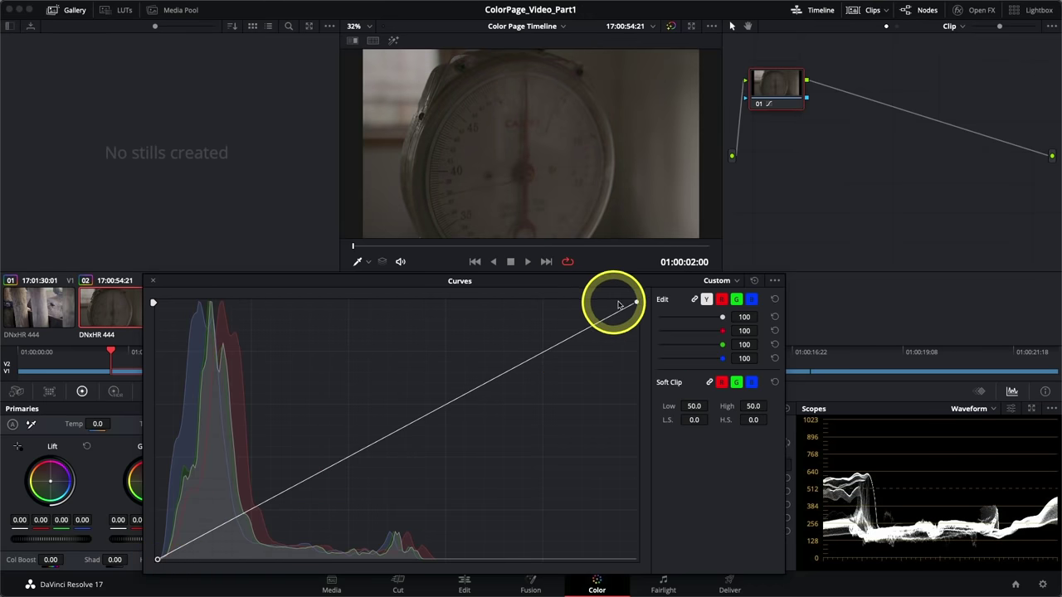
mouse_move(637, 303)
left_mouse_down()
mouse_move(224, 273)
mouse_move(644, 296)
mouse_move(647, 372)
mouse_move(637, 302)
left_mouse_up()
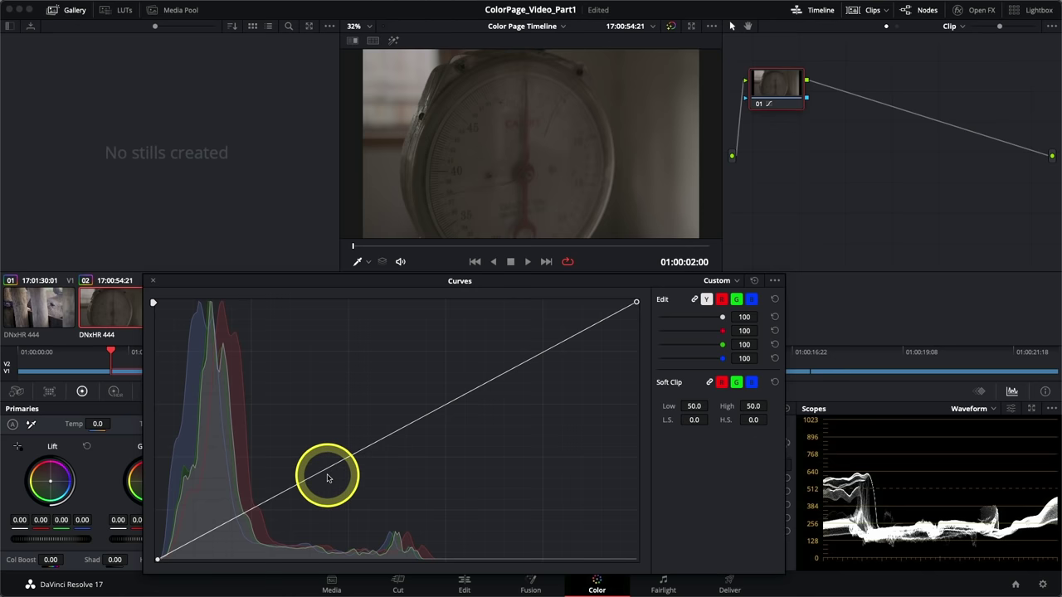
- Try bending the curve with three added control points, and delete all three points
left_click(327, 470)
mouse_move(327, 470)
left_mouse_down()
mouse_move(329, 408)
mouse_move(320, 451)
mouse_move(310, 423)
mouse_move(351, 489)
mouse_move(322, 429)
mouse_move(322, 482)
left_mouse_up()
left_click_drag(437, 426, 436, 393)
left_click_drag(322, 485, 291, 484)
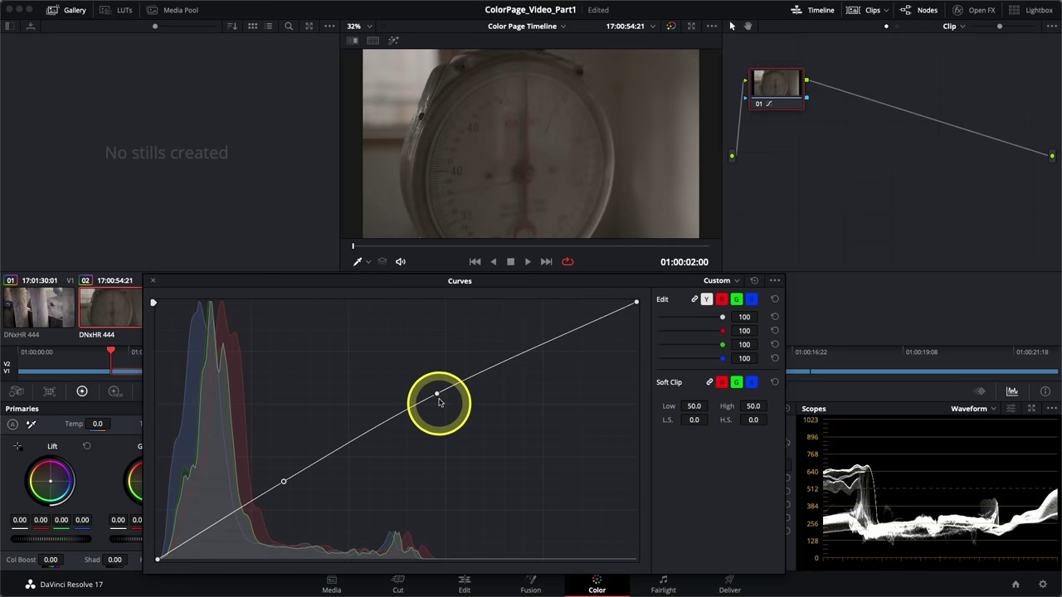
left_click_drag(438, 396, 419, 366)
left_click_drag(362, 409, 331, 393)
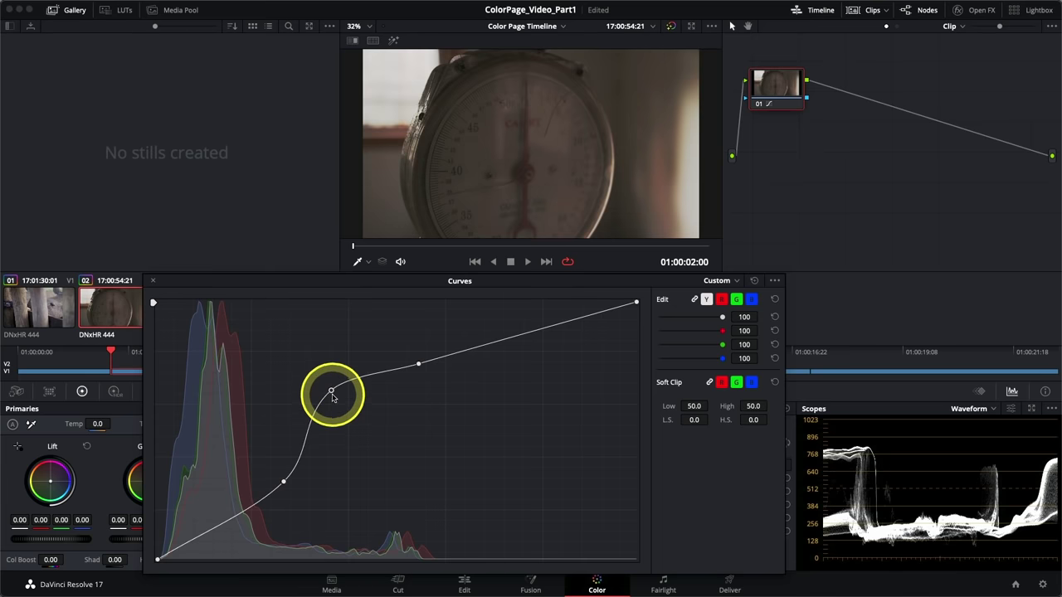
right_click(331, 392)
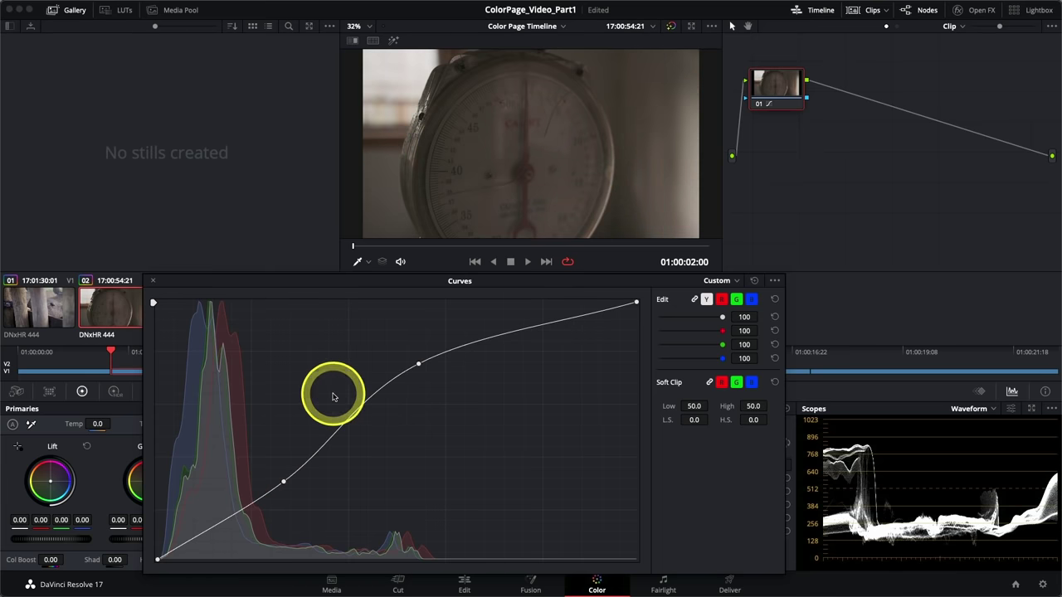
right_click(418, 365)
right_click(285, 481)
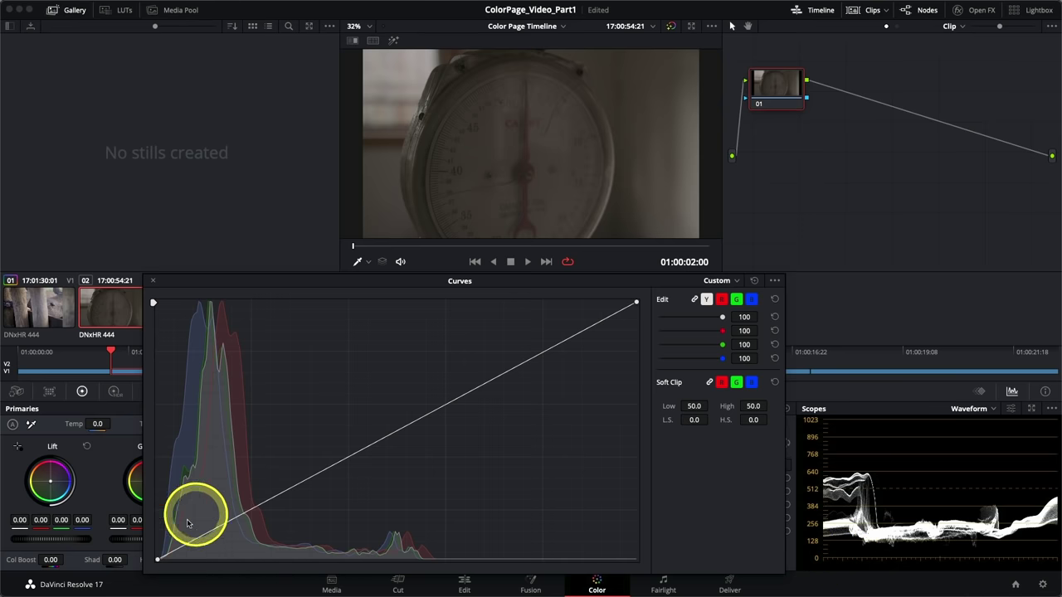
- Move the curve's black point inward to about 3% and its white point inward to about 65% of the input range
left_click_drag(168, 562, 171, 561)
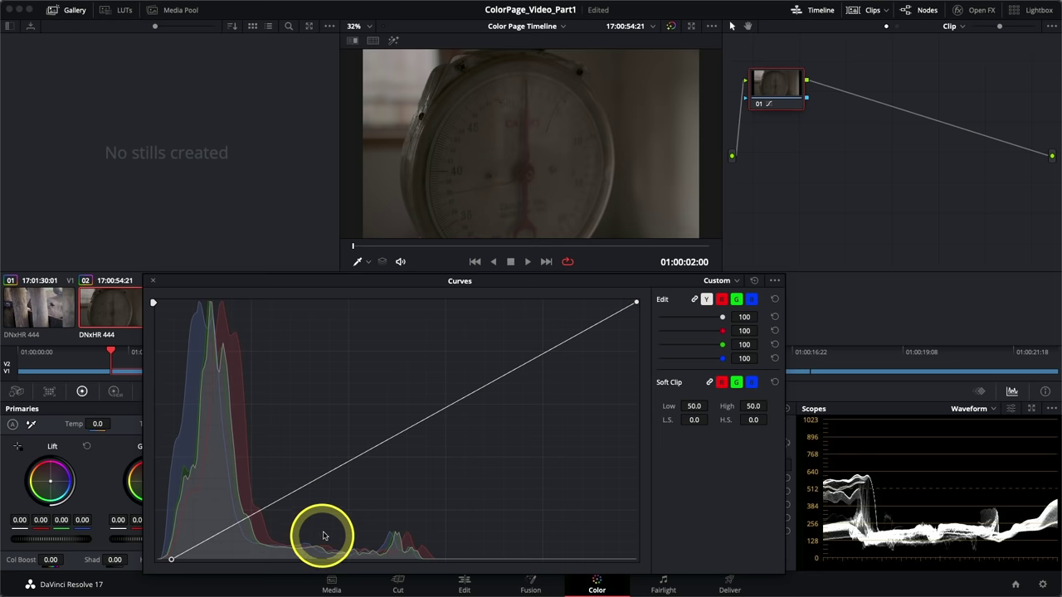
left_click_drag(634, 303, 470, 284)
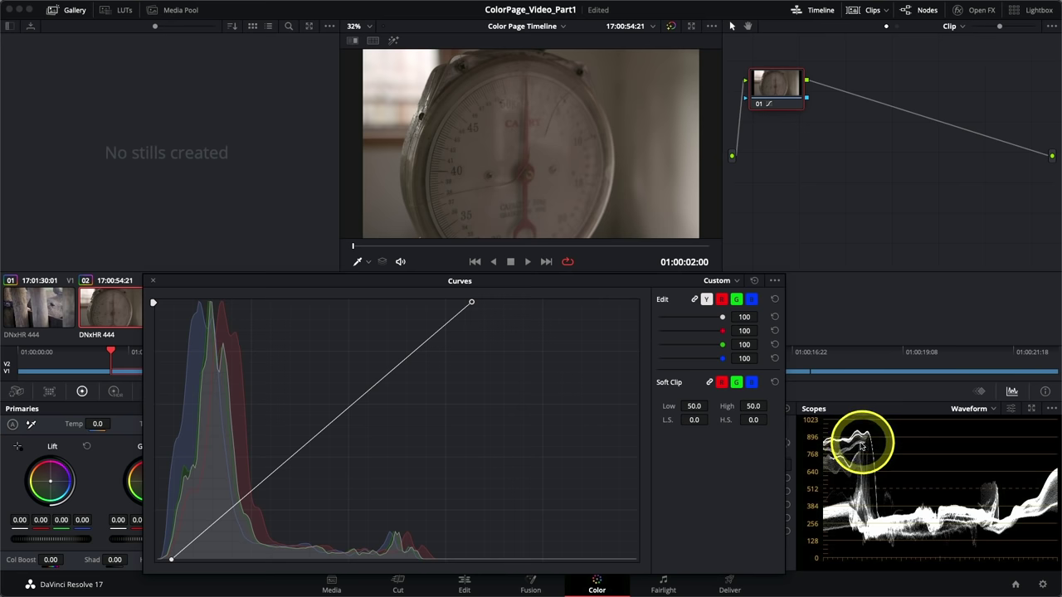
left_click_drag(470, 299, 432, 300)
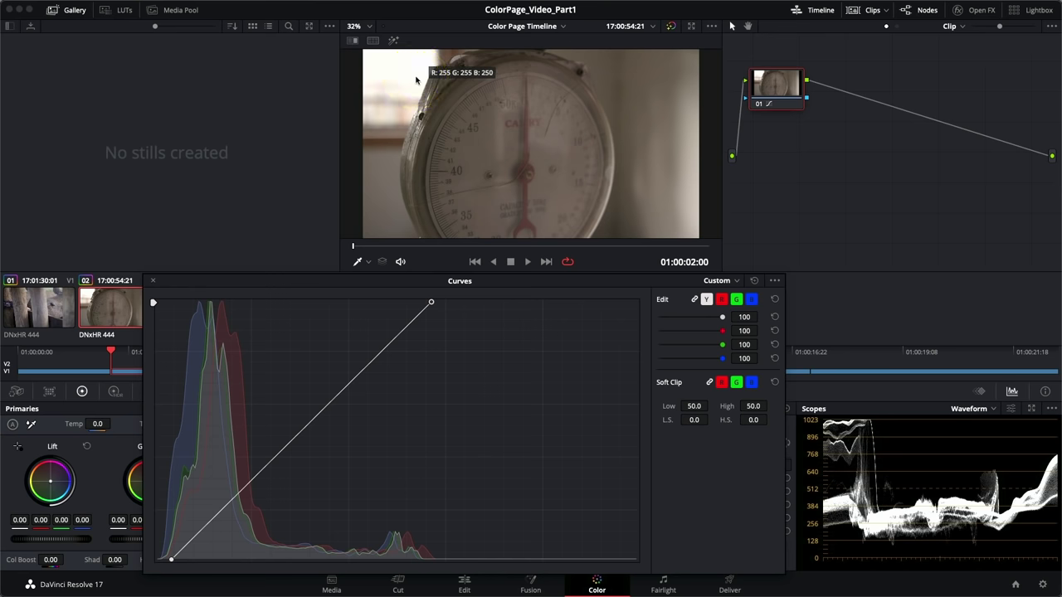
left_click_drag(434, 304, 471, 301)
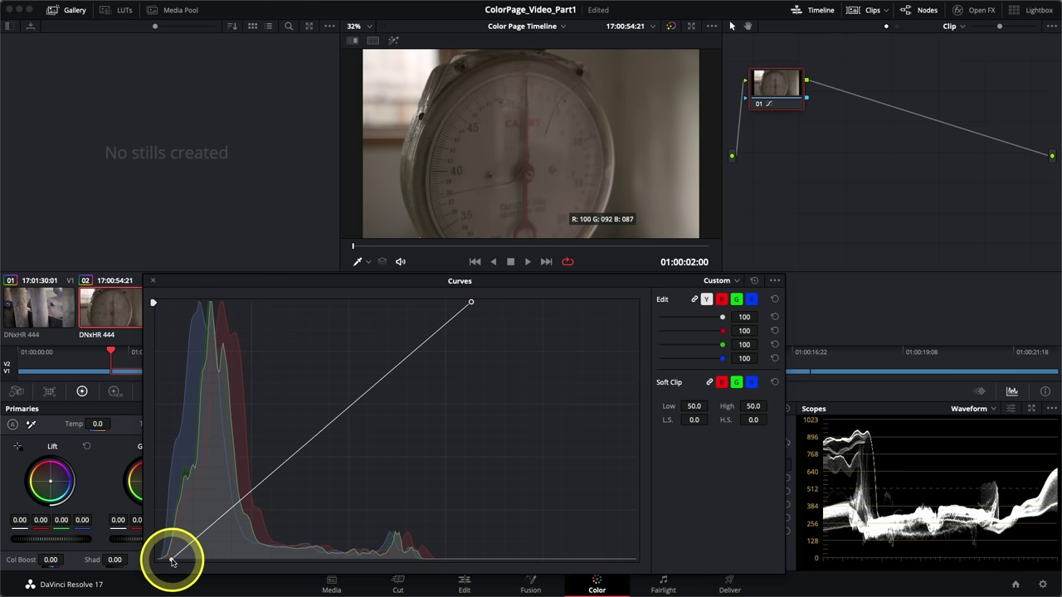
- Move the curve's black point inward to about 4% and add a midtone control point raised slightly above the line
left_click_drag(171, 561, 178, 558)
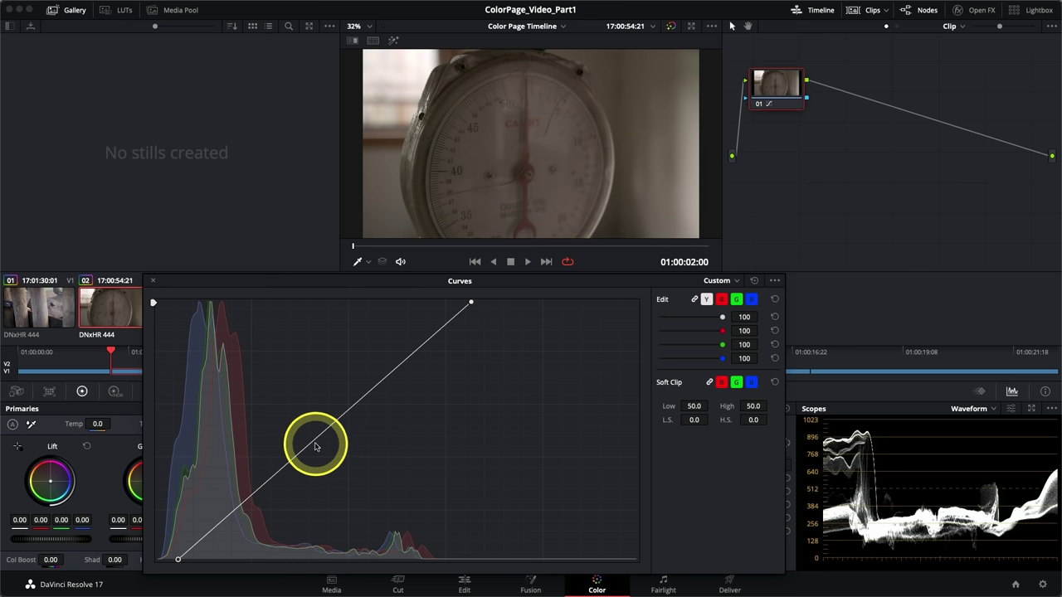
left_click(309, 444)
mouse_move(309, 445)
left_mouse_down()
mouse_move(299, 433)
mouse_move(318, 448)
mouse_move(305, 440)
left_mouse_up()
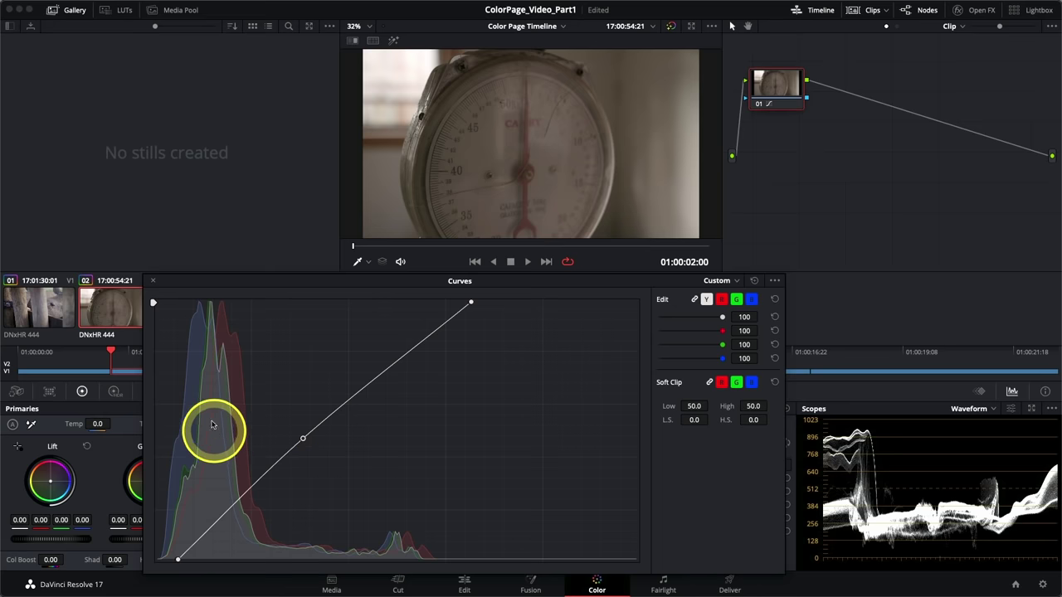
- Try moving the midtone control point into the shadows, delete it, and add a new point at about 23% input and 34% output
left_click_drag(303, 437, 214, 473)
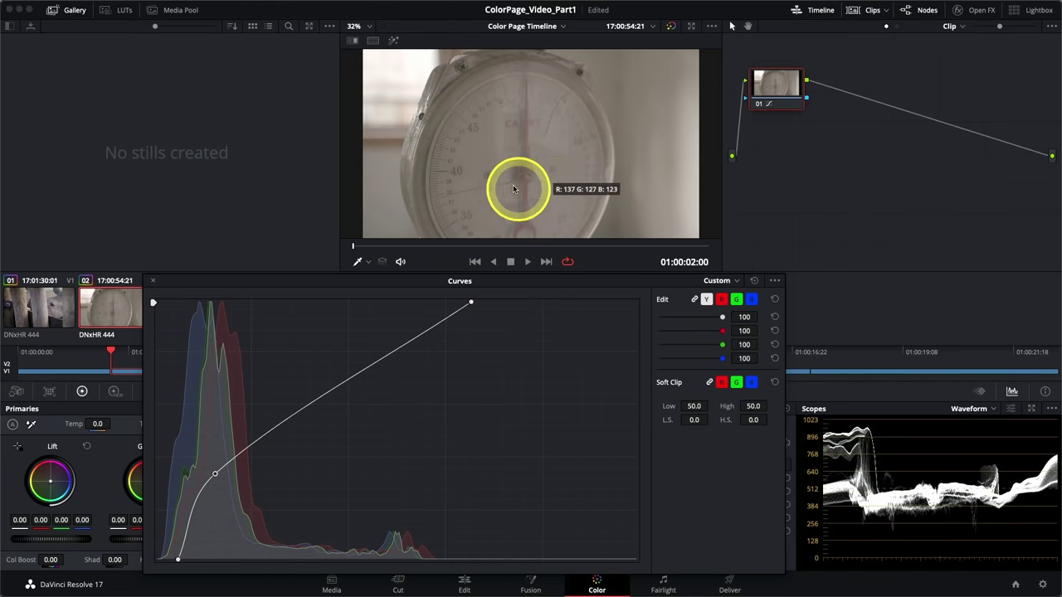
right_click(216, 471)
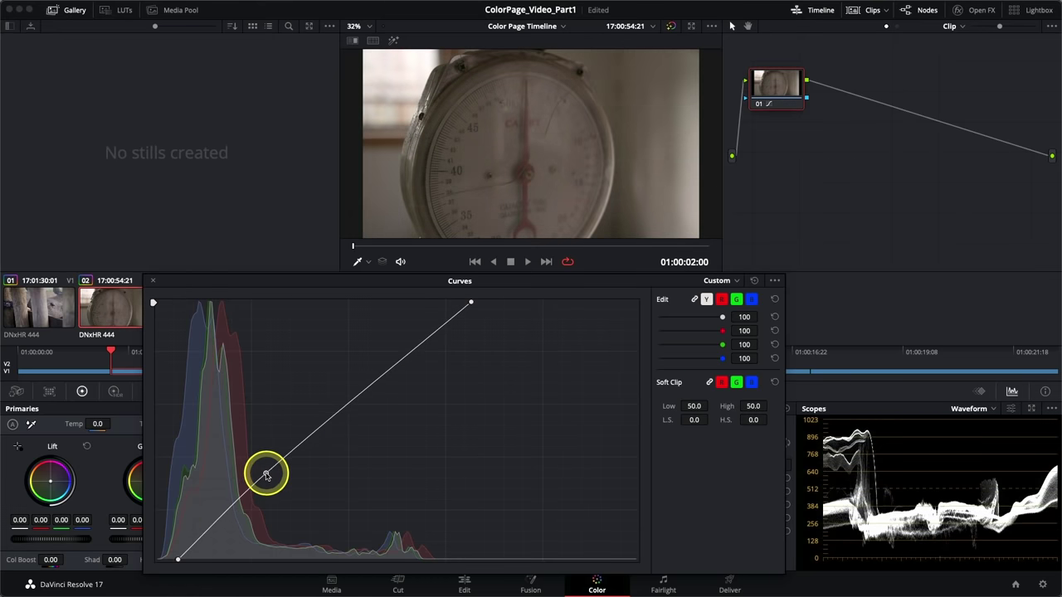
left_click(264, 472)
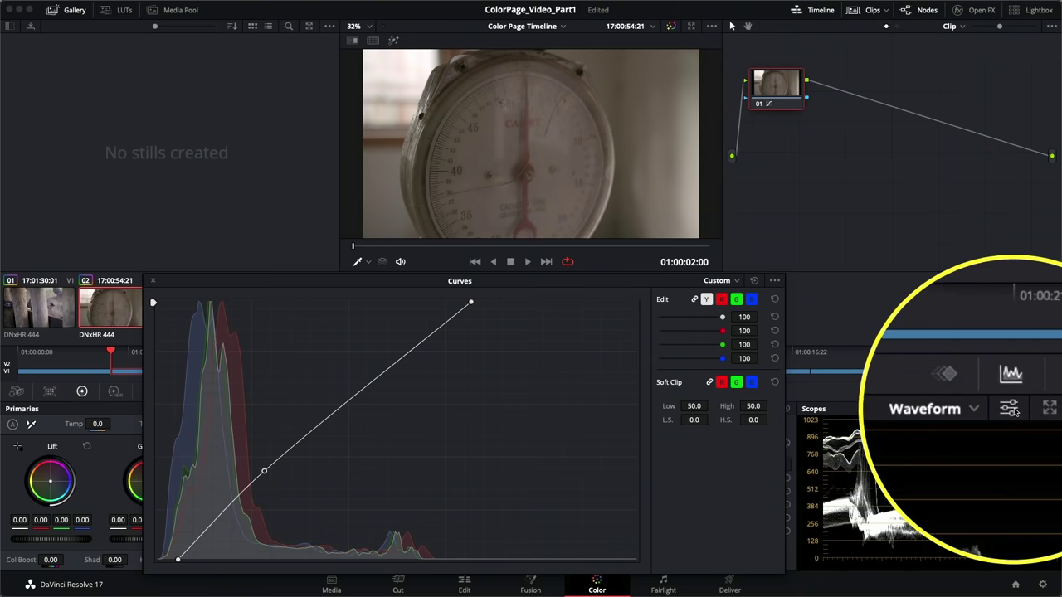
- Set the waveform scope to display the RGB channels with Colorize enabled
left_click(1011, 412)
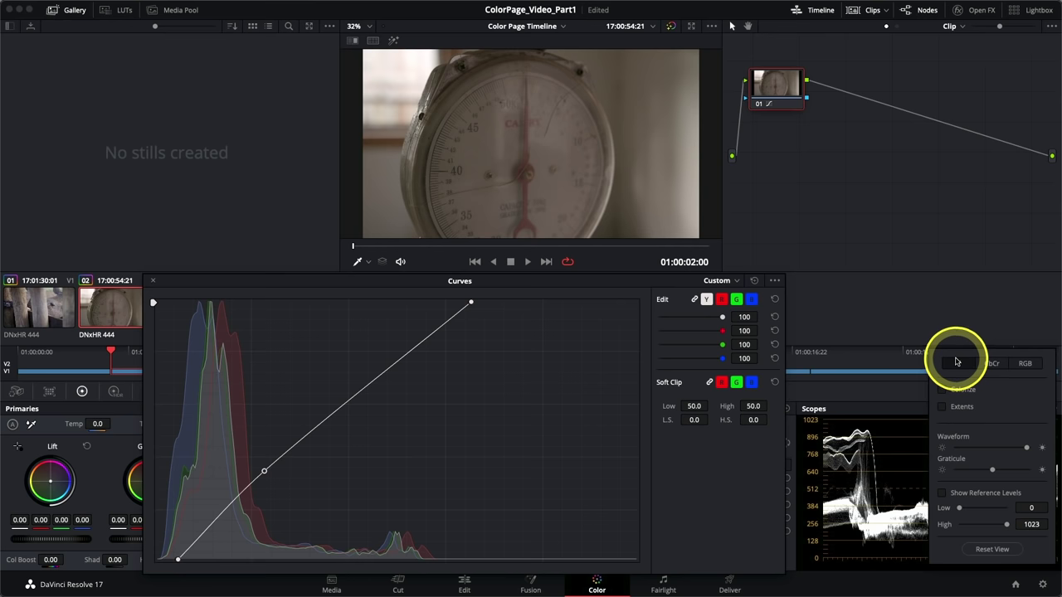
left_click(957, 365)
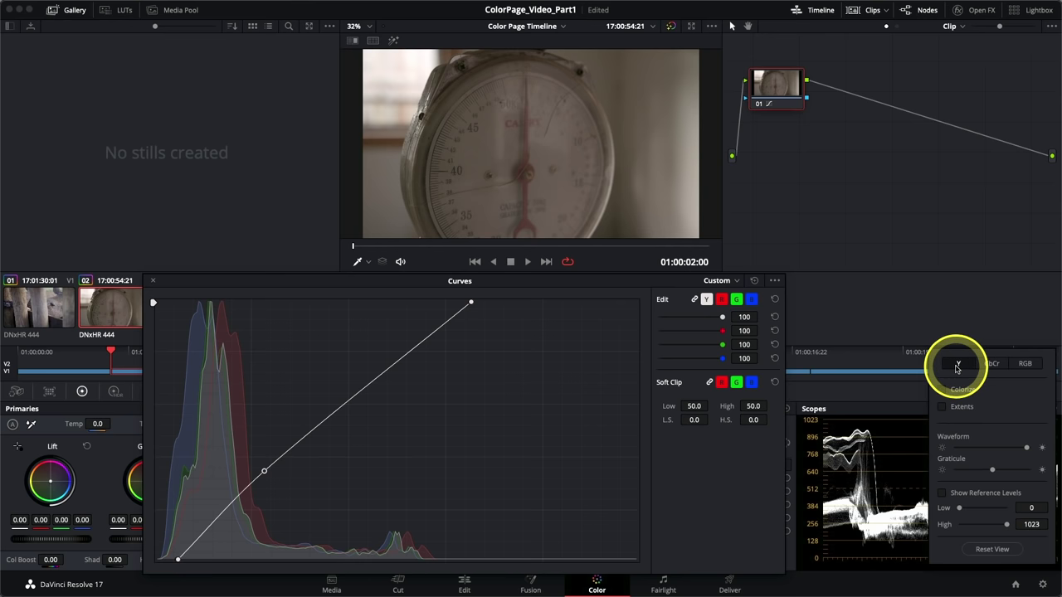
left_click(1025, 366)
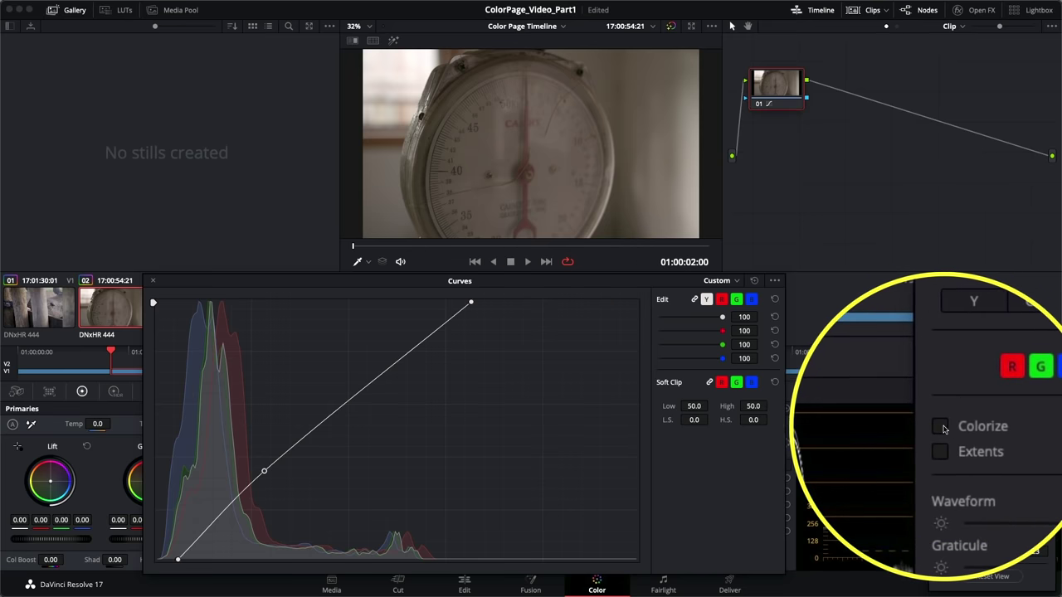
left_click(942, 426)
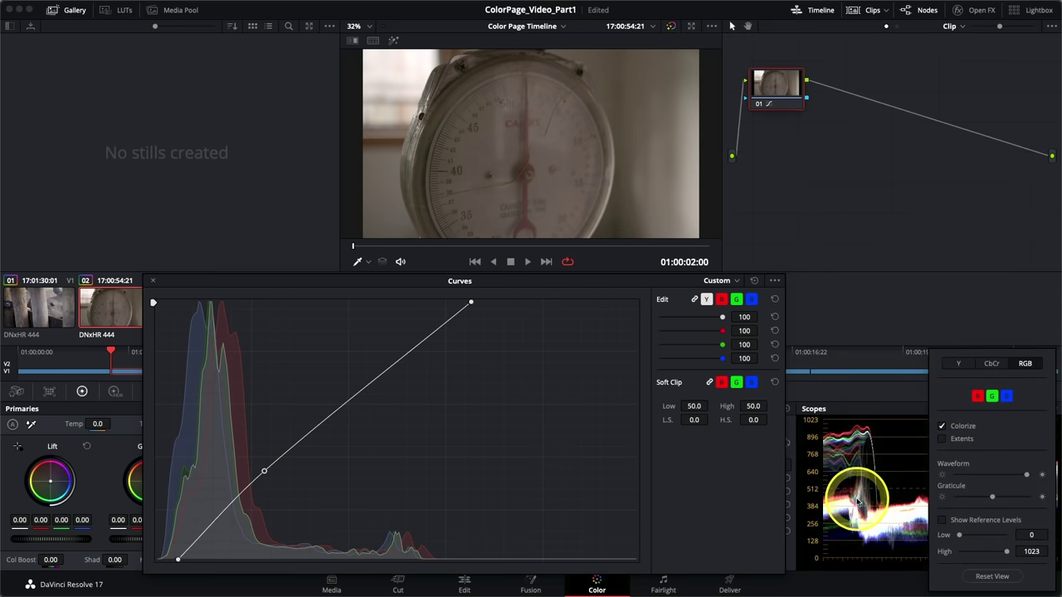
left_click(904, 391)
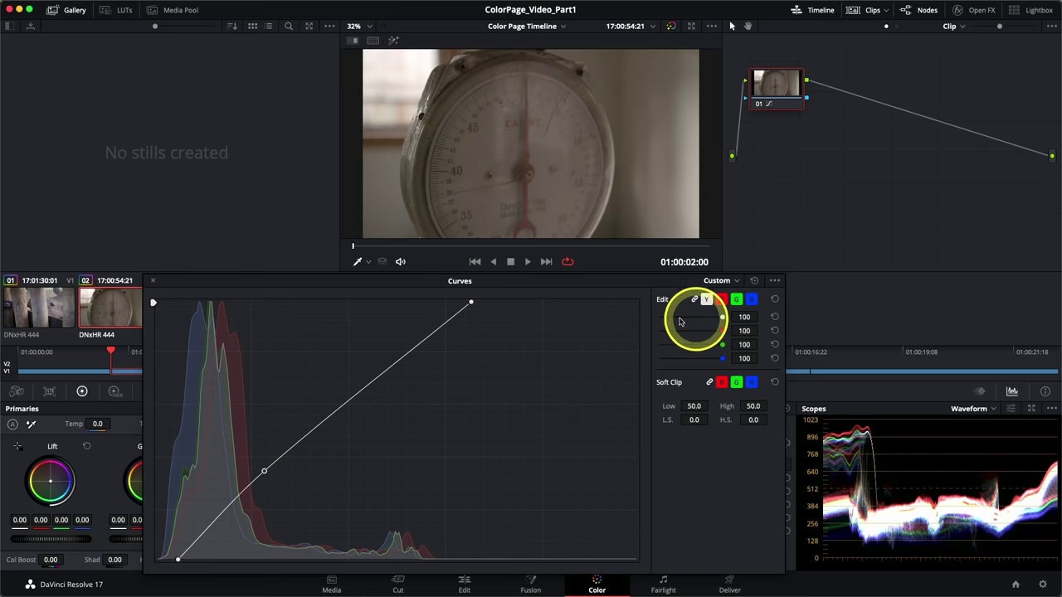
- Isolate the red curve and lower its lower-midtone control point slightly below the other channels, to about 24% input and 32% output
left_click(721, 299)
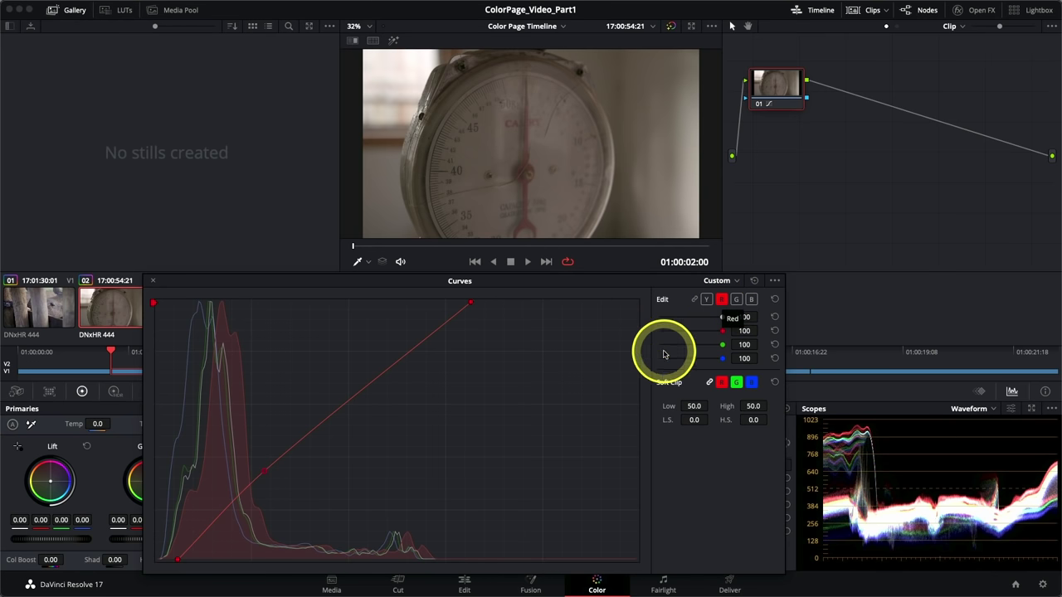
left_click(266, 476)
left_click_drag(265, 476, 264, 475)
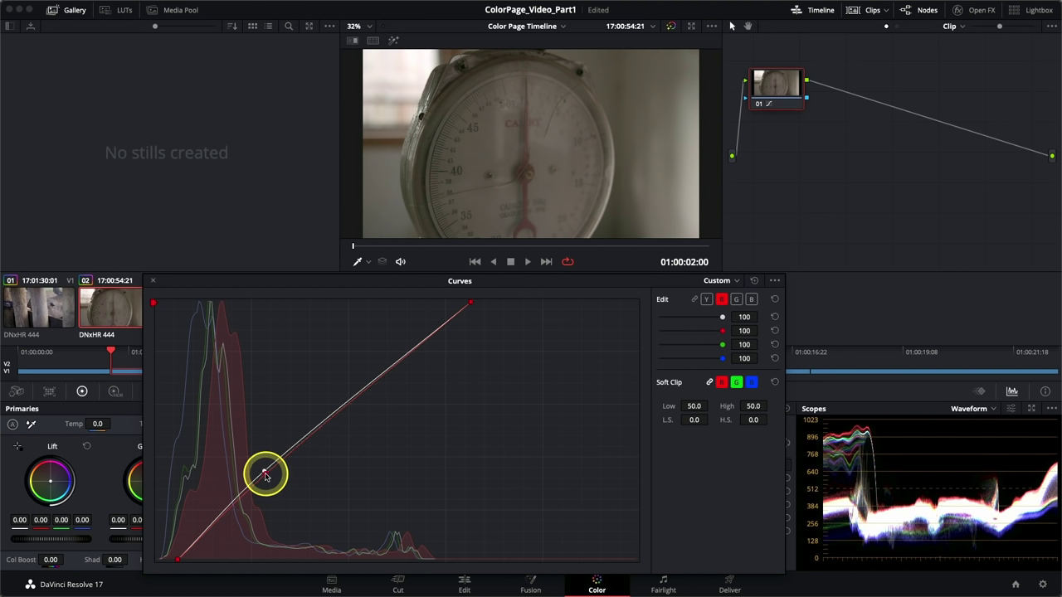
left_click_drag(265, 473, 266, 475)
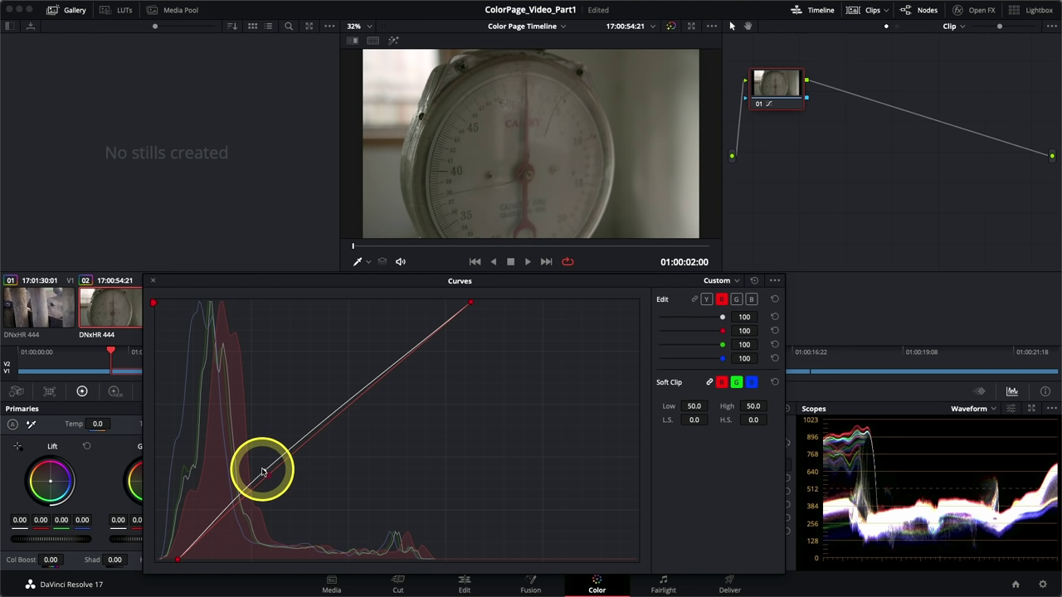
left_click(266, 476)
left_click_drag(267, 479, 266, 478)
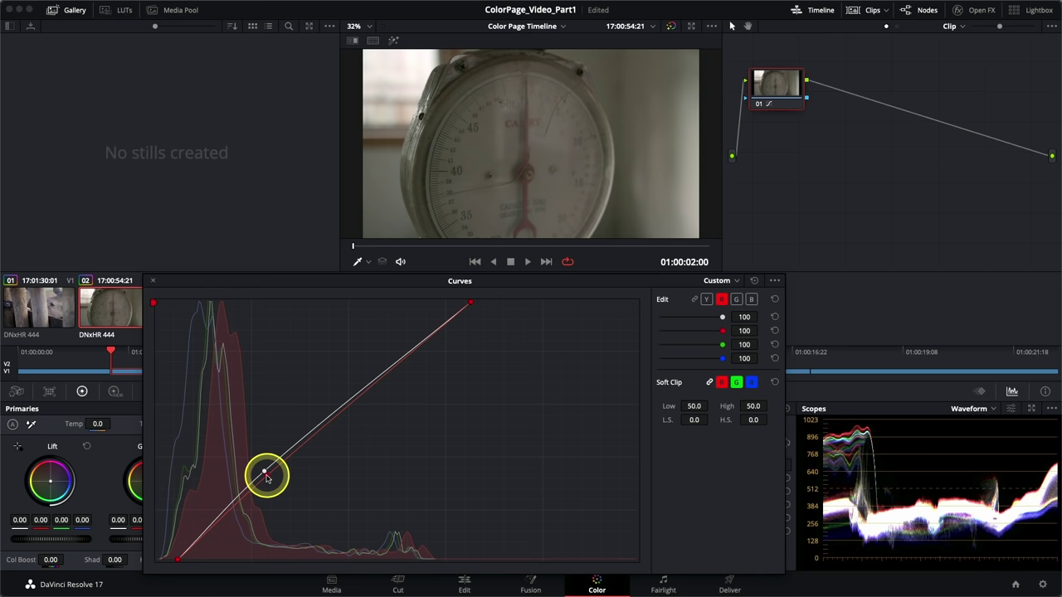
left_click_drag(267, 477, 269, 479)
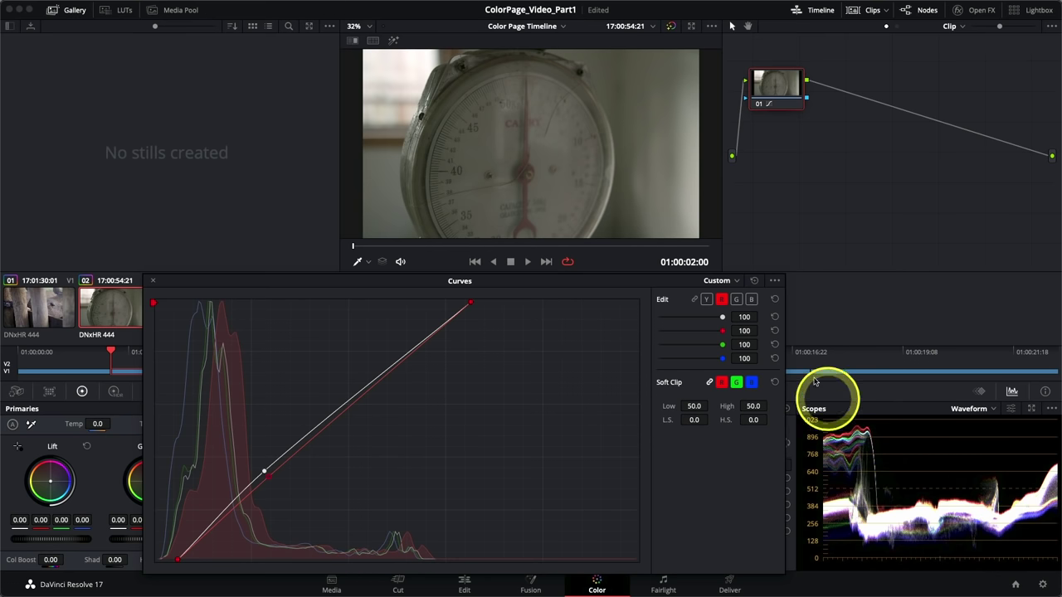
- Raise the blue curve's control point slightly, and shift the red curve's point along to about 26% of the input range
left_click(751, 299)
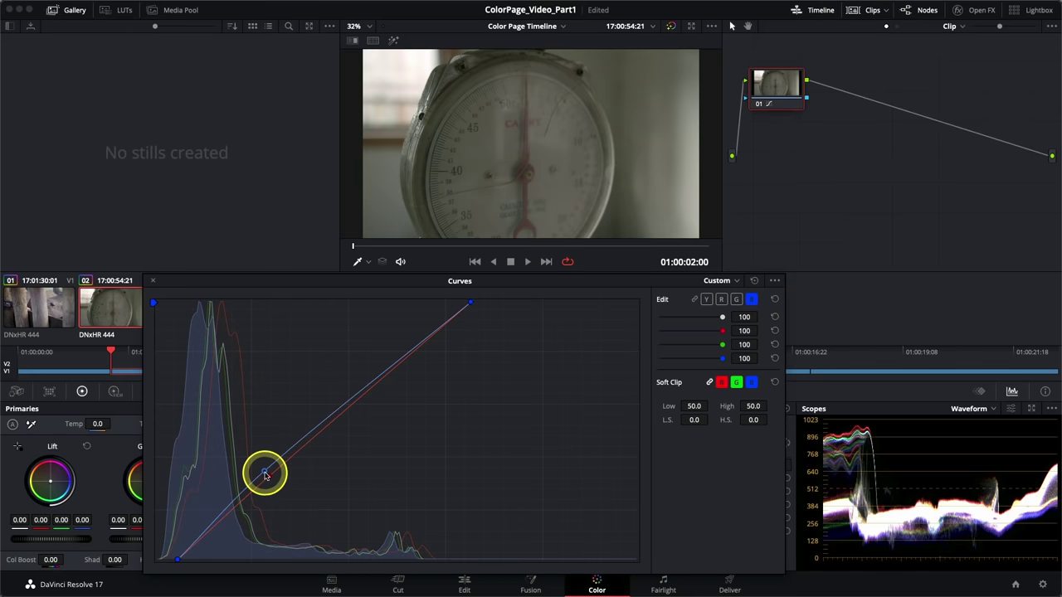
left_click_drag(265, 475, 262, 468)
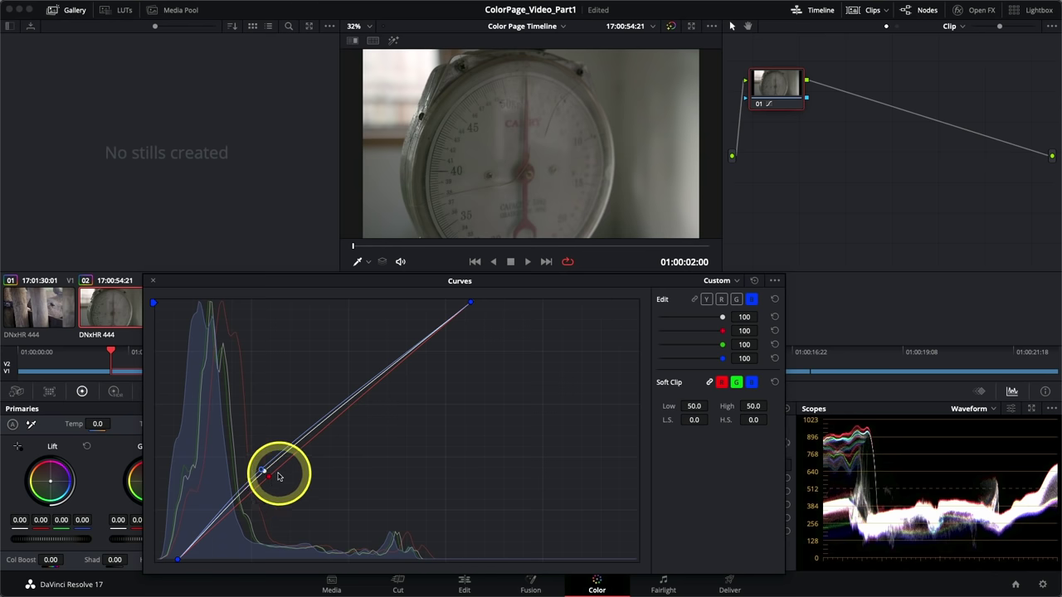
left_click(269, 480)
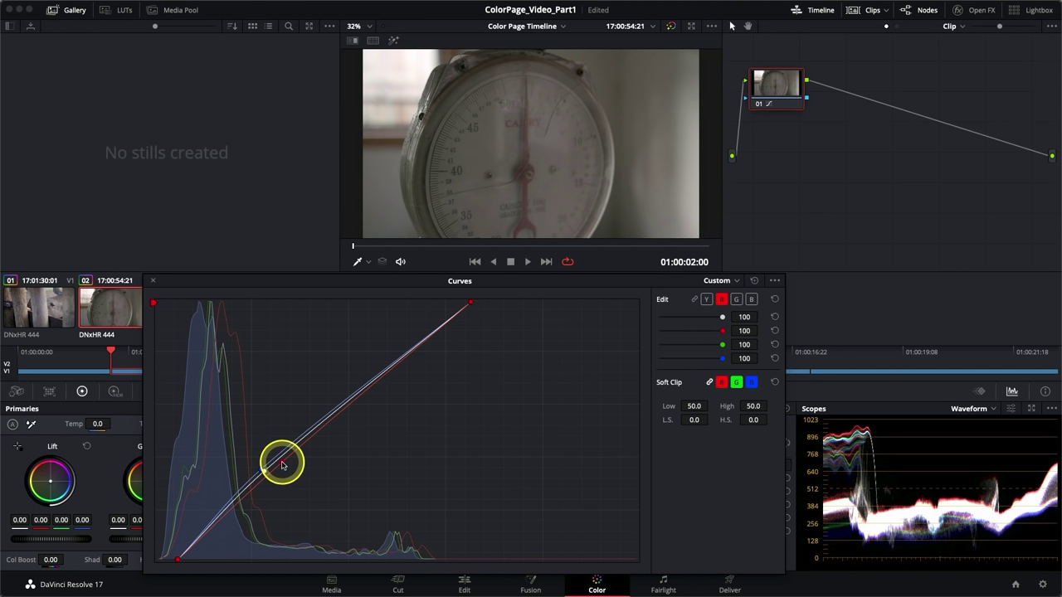
left_click(282, 462)
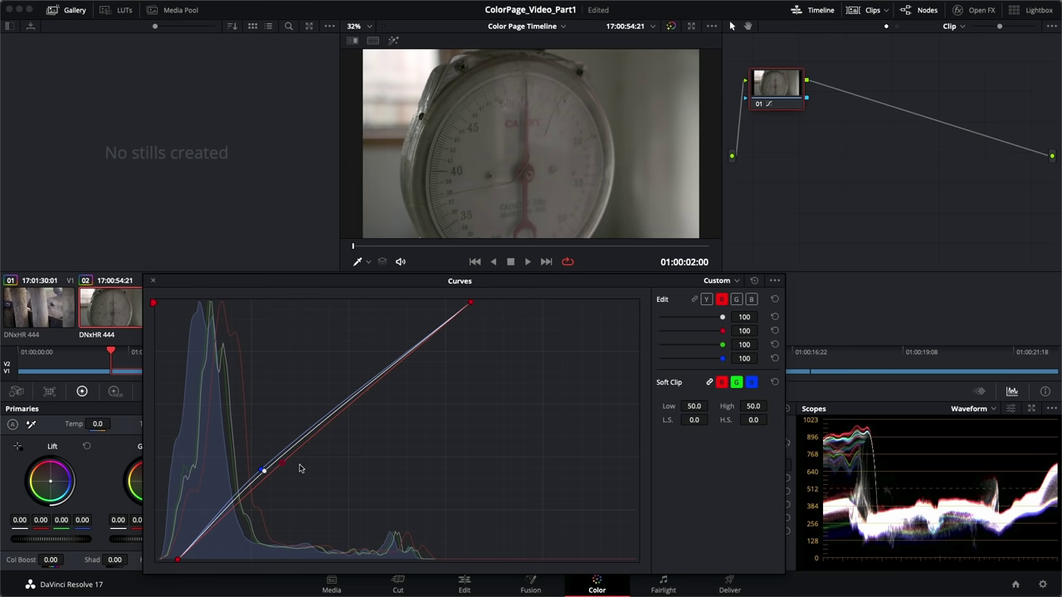
- Compare the image with and without the node 01 grade by repeatedly disabling and re-enabling the node
key("ctrl+d")
key("ctrl+d")
key("ctrl+d")
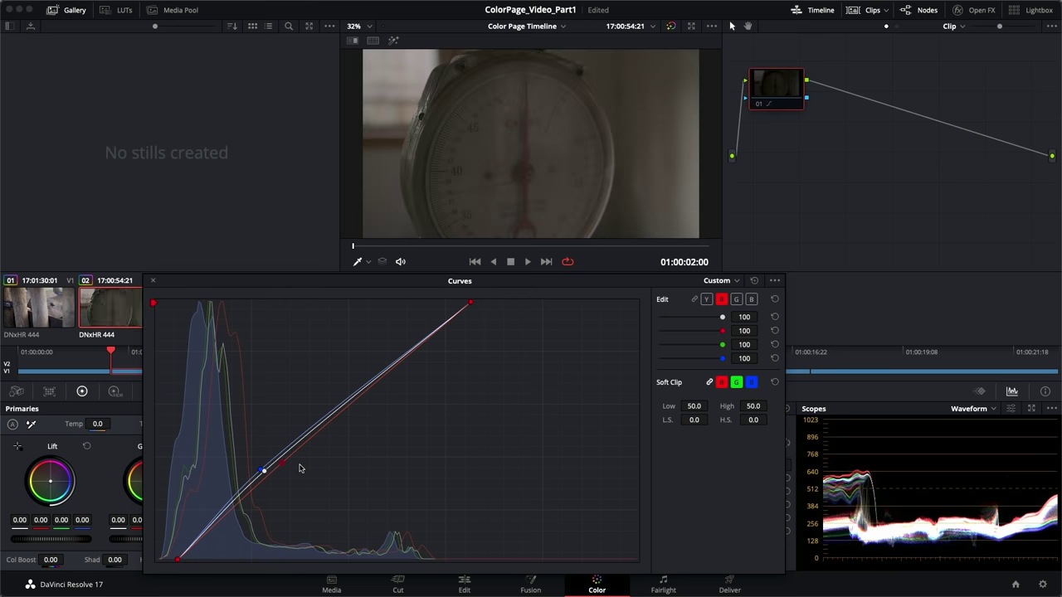
key("ctrl+d")
key("ctrl+d")
key("ctrl+d")
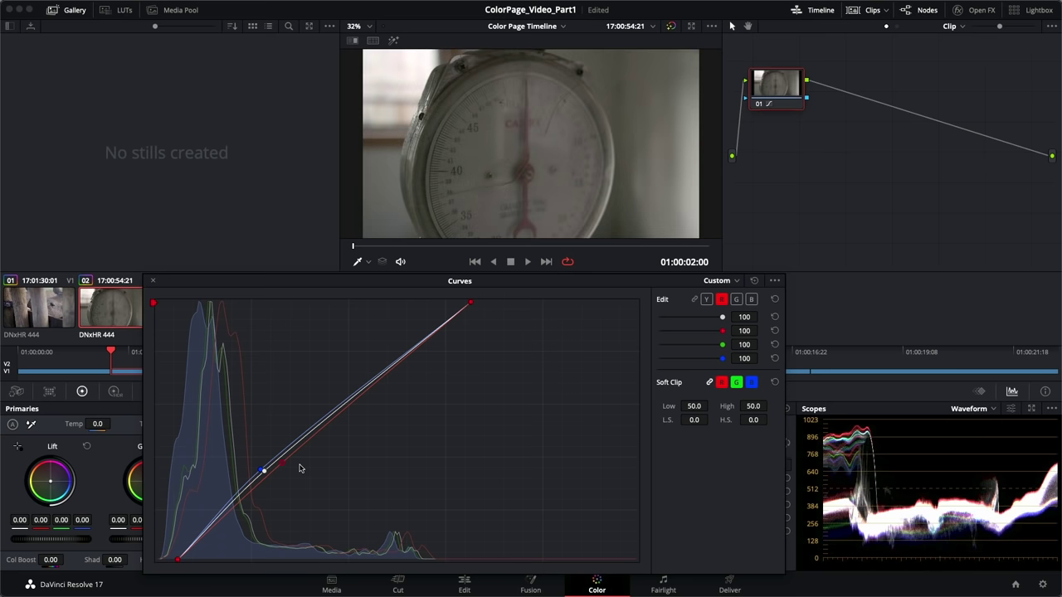
key("ctrl+d")
left_click(300, 469)
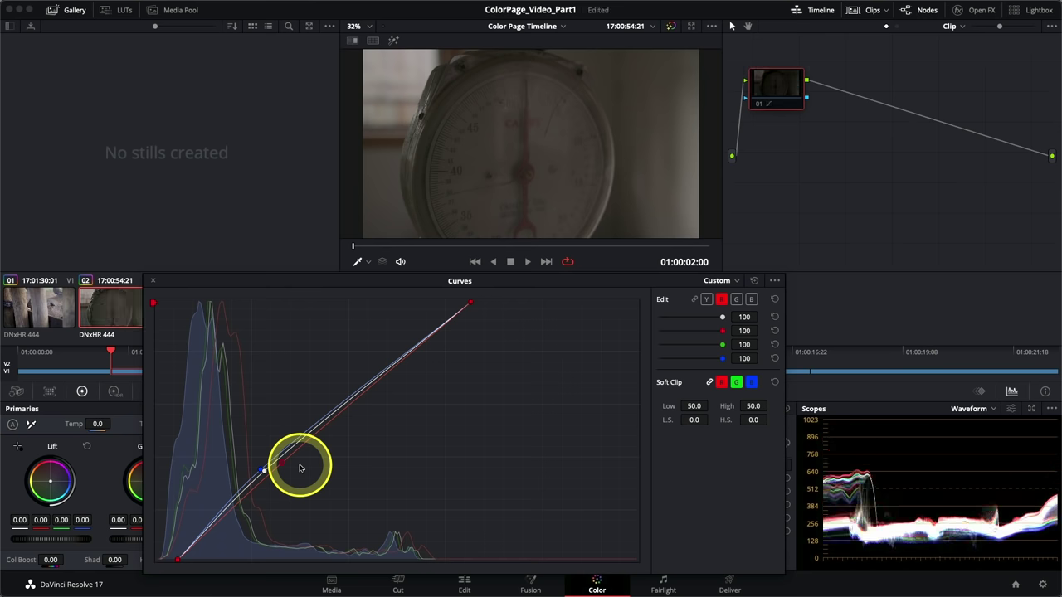
left_click_drag(300, 469, 296, 462)
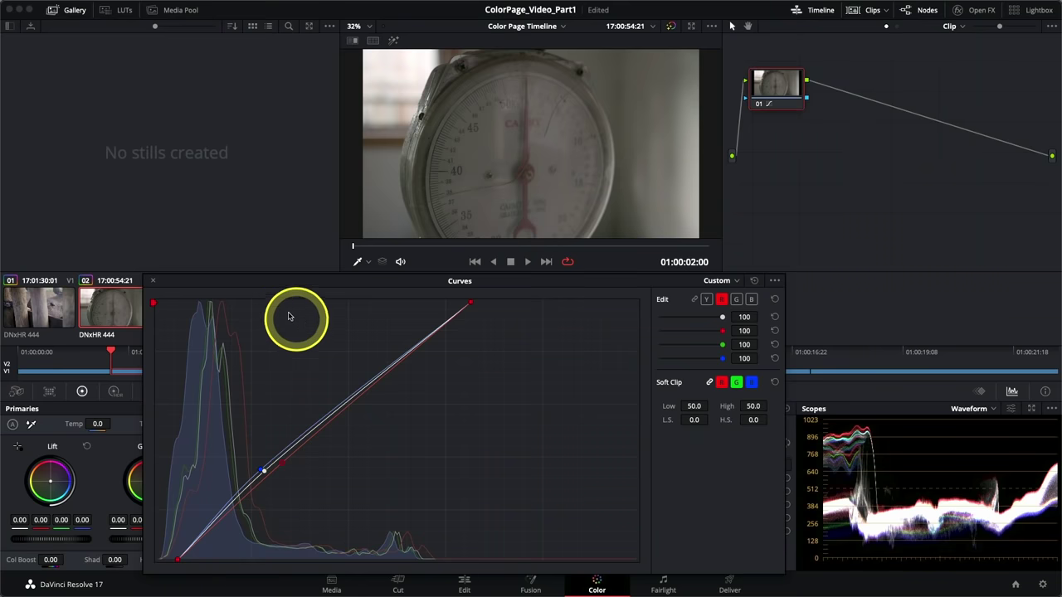
- Close the enlarged Curves window and add a serial node after node 01, repositioning node 01 lower in the graph
left_click(152, 283)
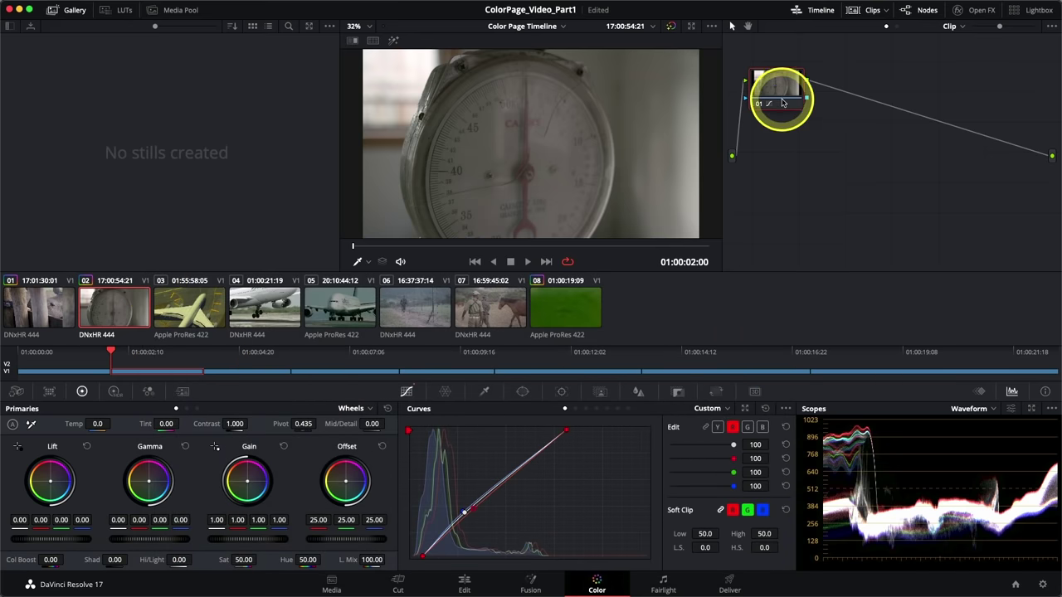
left_click_drag(777, 85, 777, 140)
right_click(784, 143)
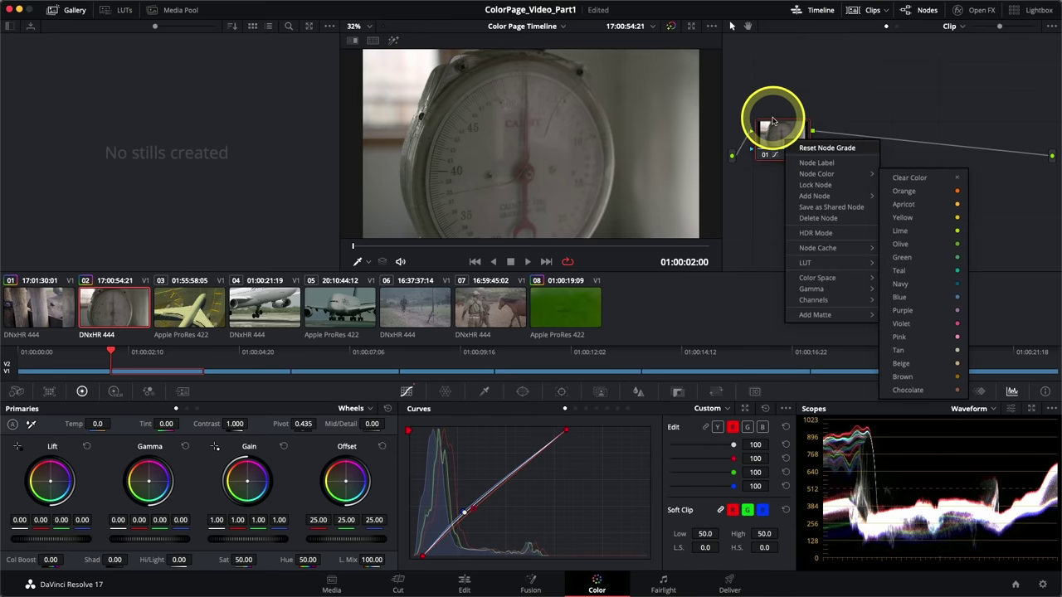
mouse_move(845, 199)
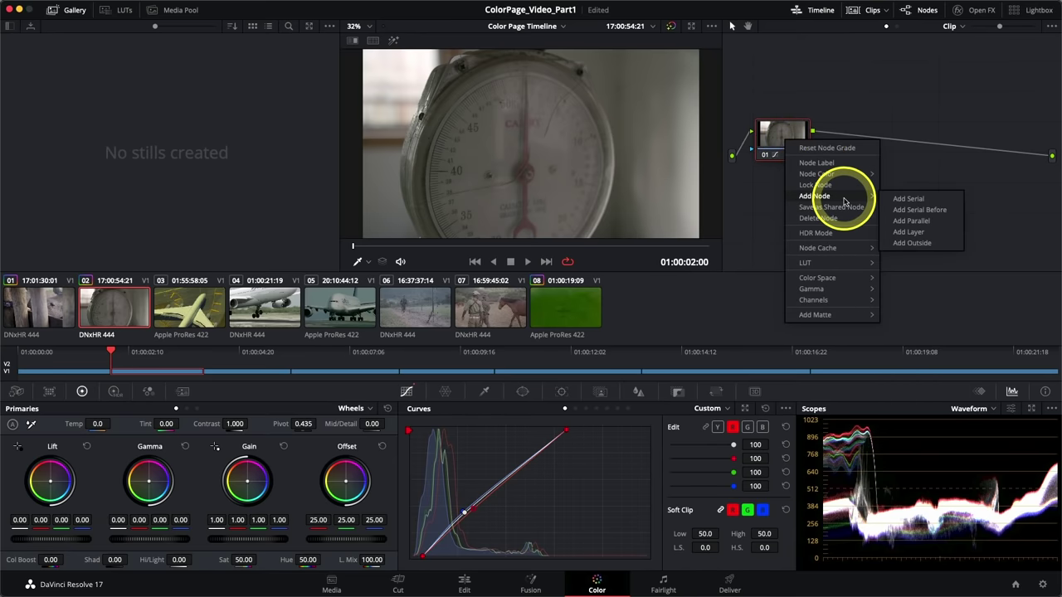
left_click(895, 203)
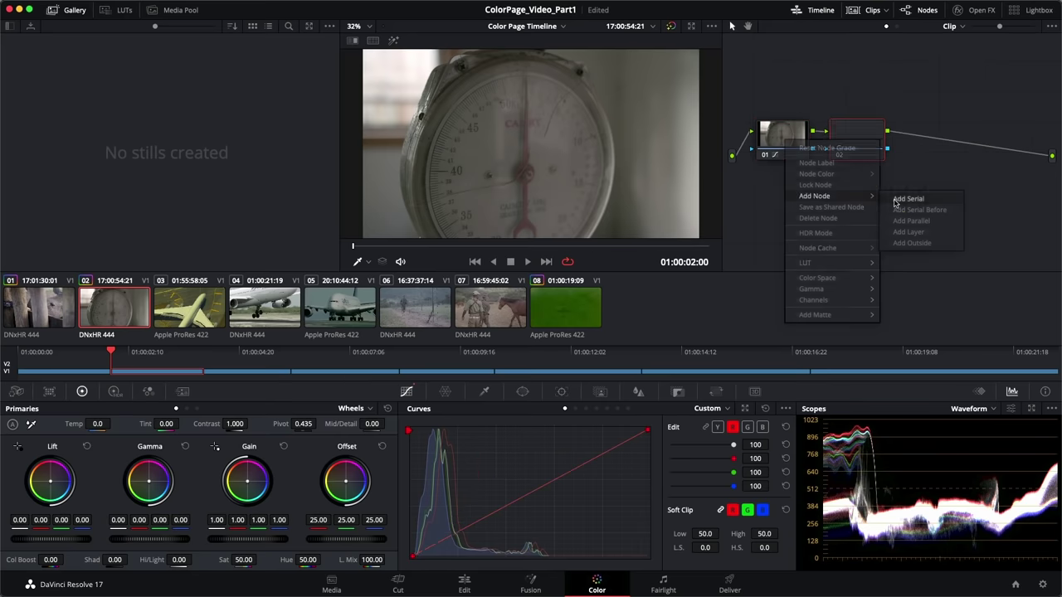
- Space the new node 02 away from node 01 and label it Contrast
left_click_drag(833, 146, 879, 138)
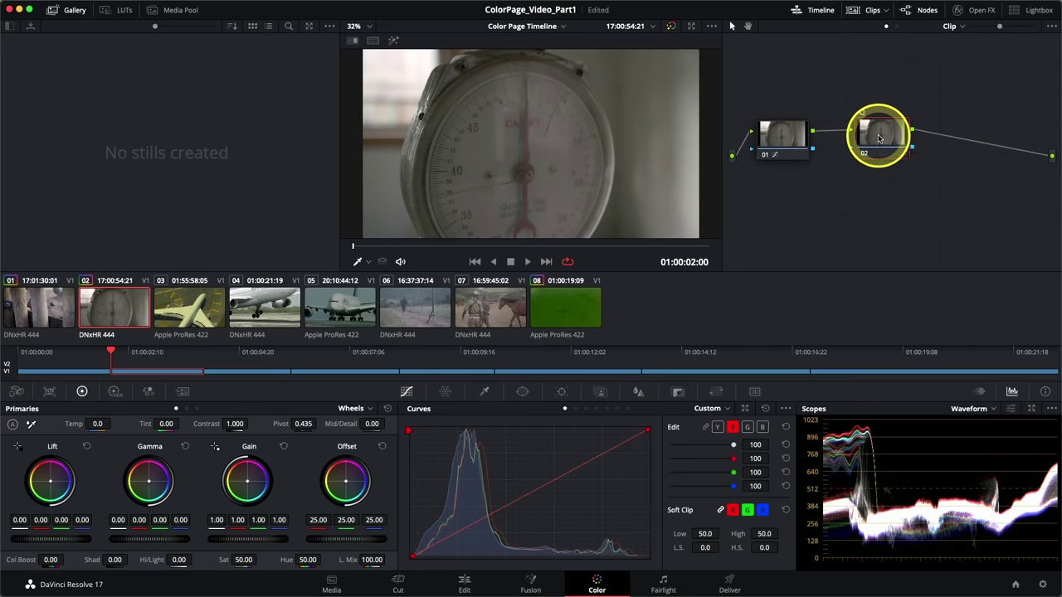
type("rast")
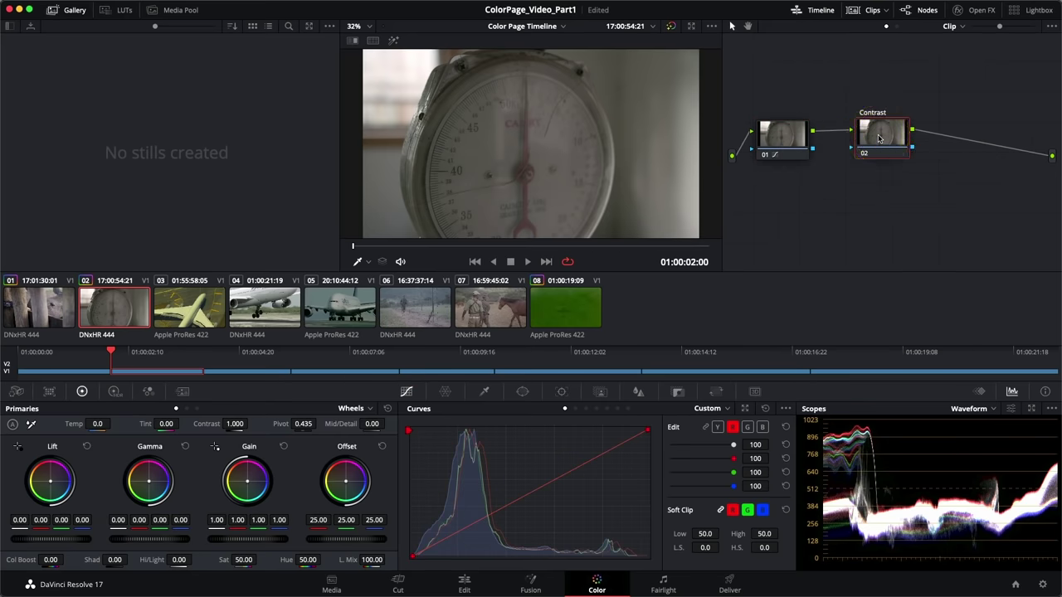
- Label node 01 as Balance
left_click(784, 137)
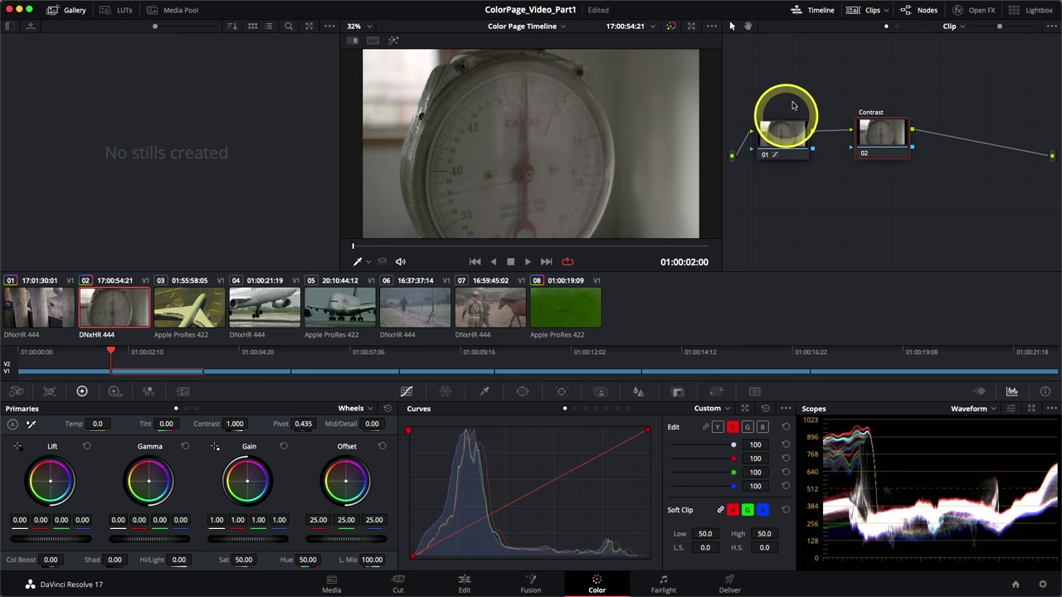
right_click(784, 138)
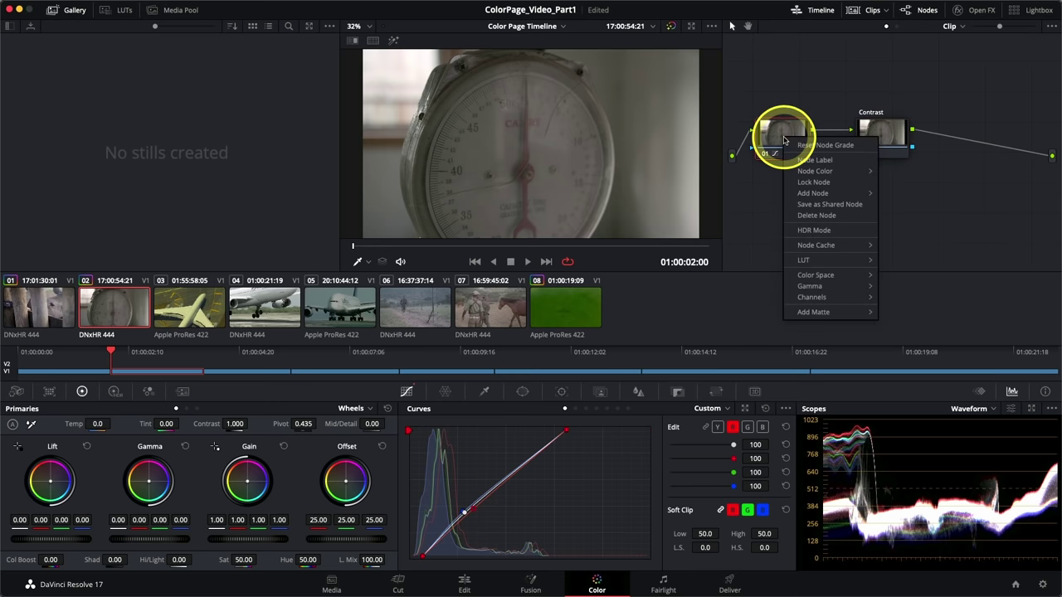
left_click(798, 160)
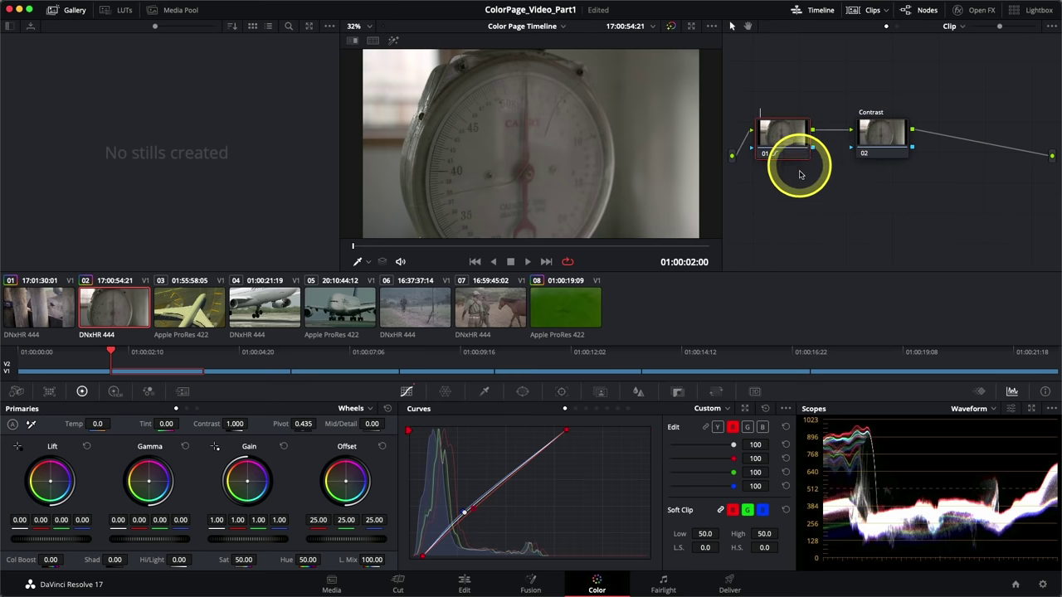
type("Balan")
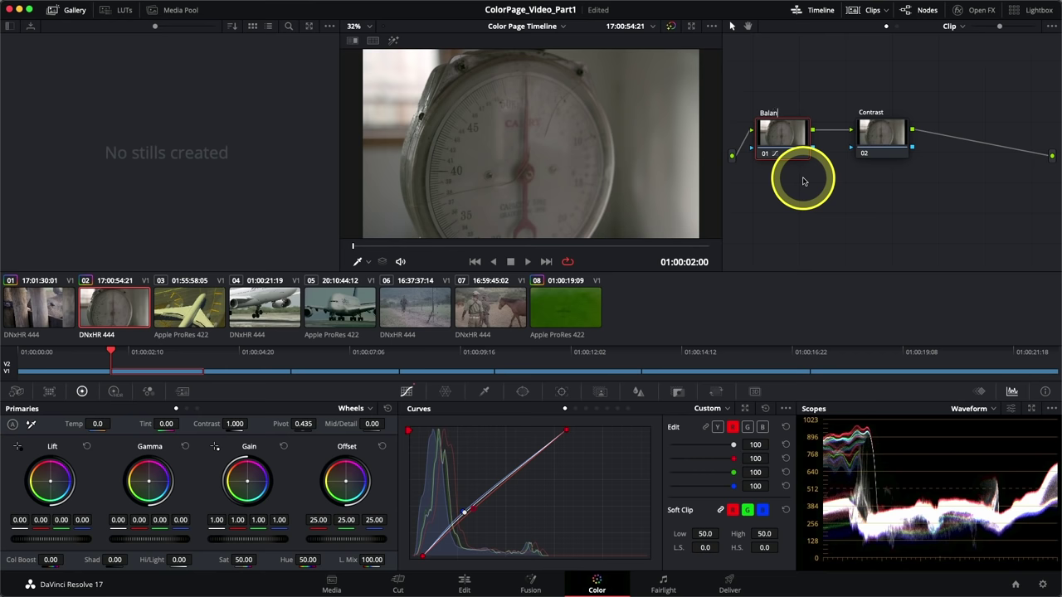
type("ce")
left_click(803, 181)
- Move the Contrast node closer to the graph's output and select the Balance node
left_click(875, 126)
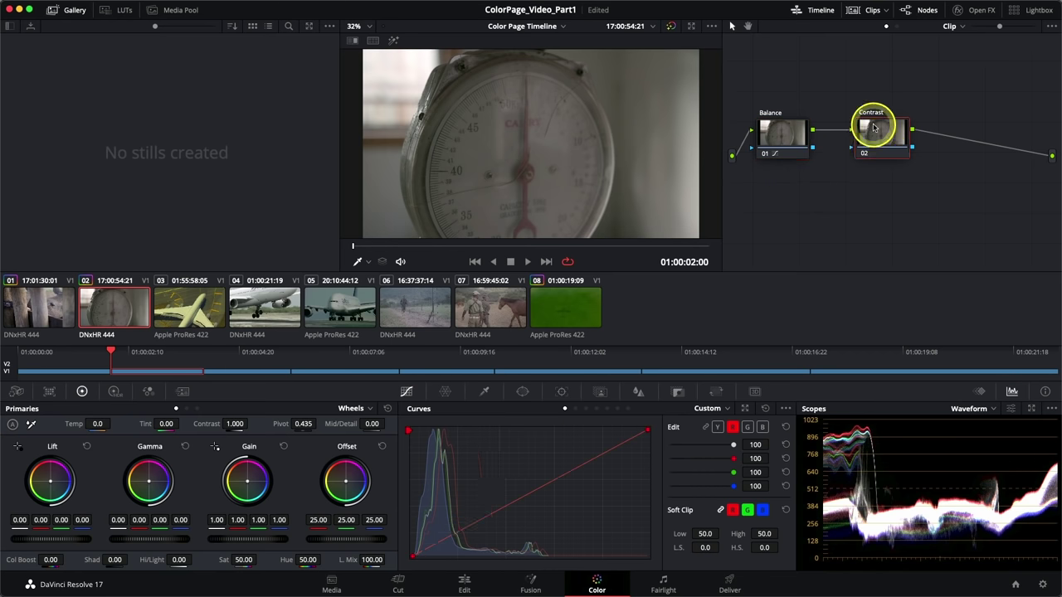
left_click(800, 148)
left_click(875, 144)
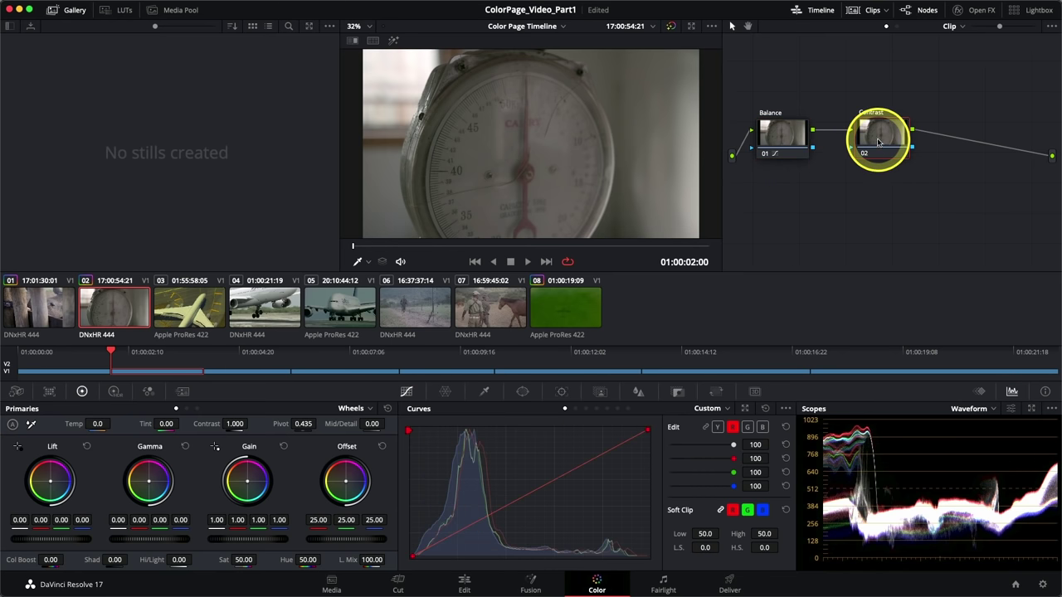
left_click_drag(881, 143, 967, 140)
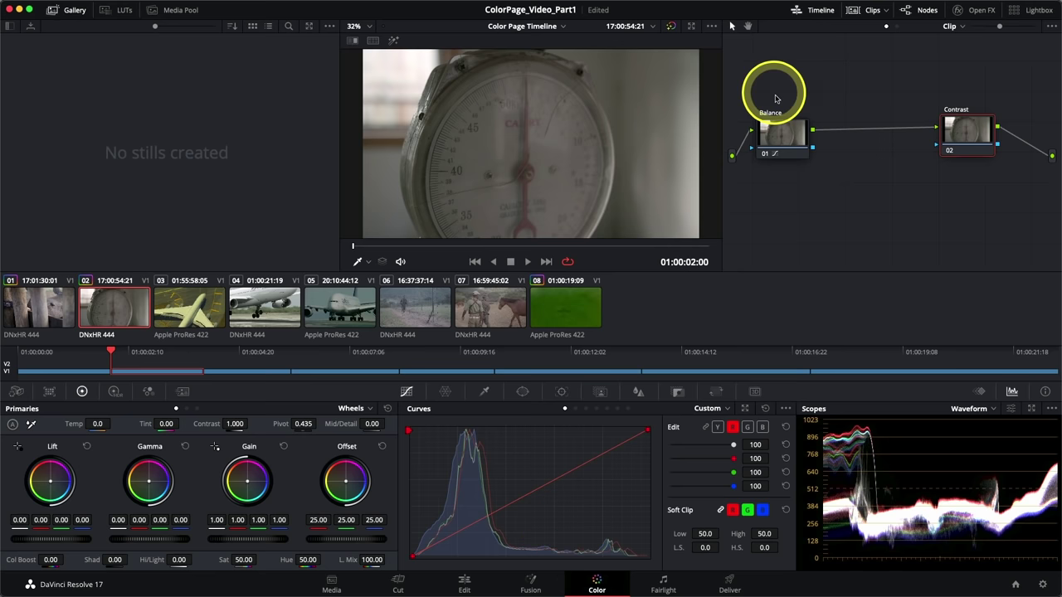
left_click(782, 141)
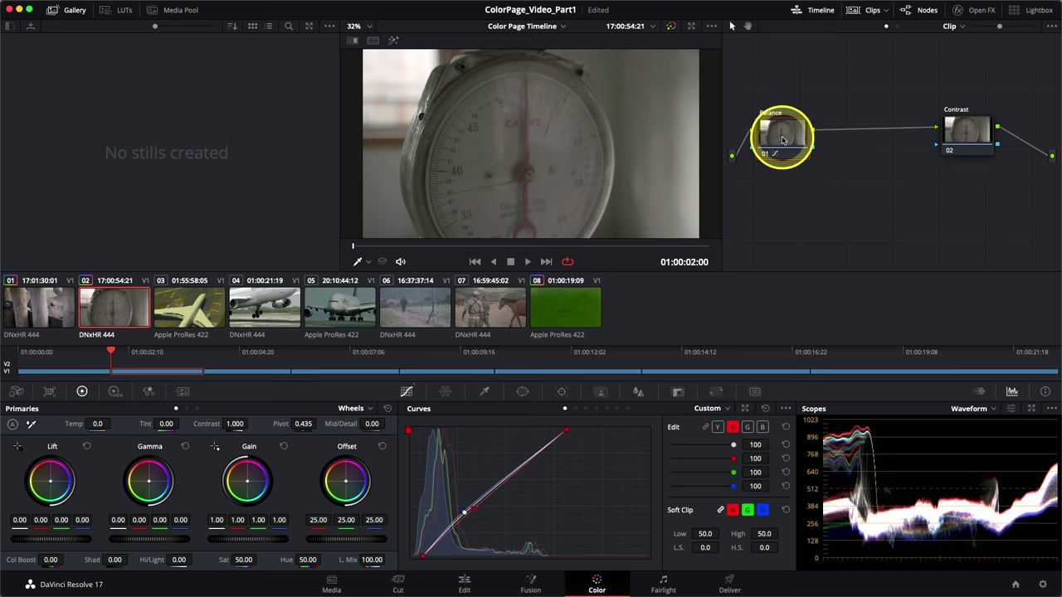
- On the Contrast node, gang the curve channels and shape an S-curve in the enlarged Curves window, lowering the shadows and raising the highlights
left_click(963, 135)
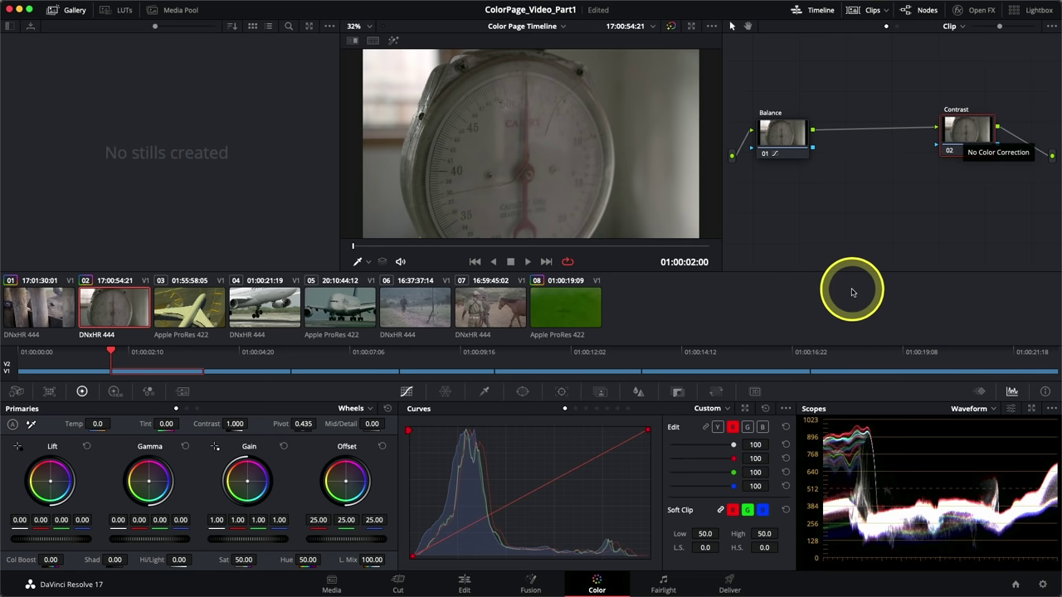
left_click(705, 428)
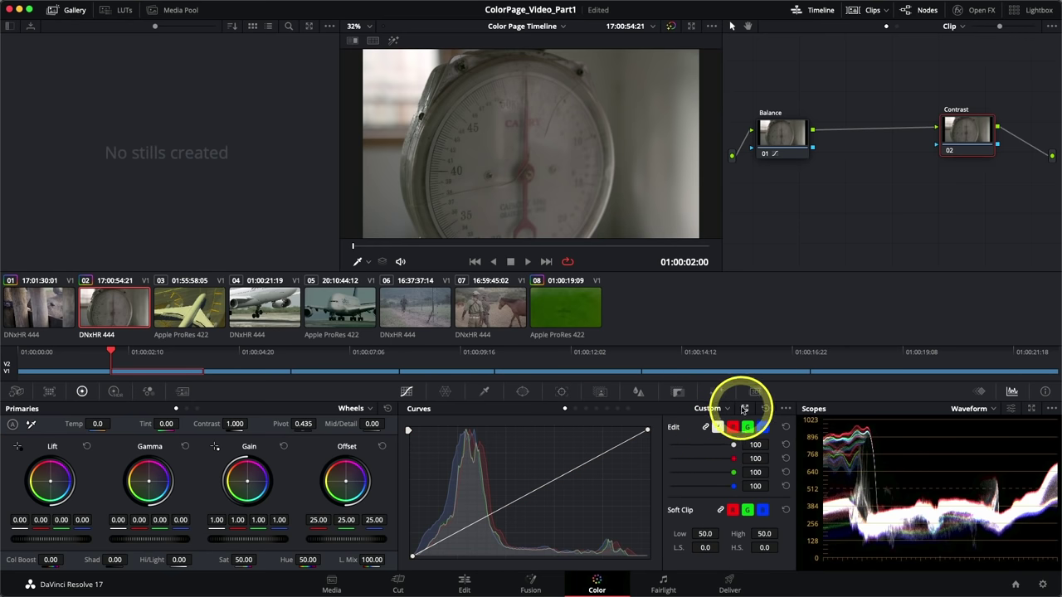
left_click(744, 408)
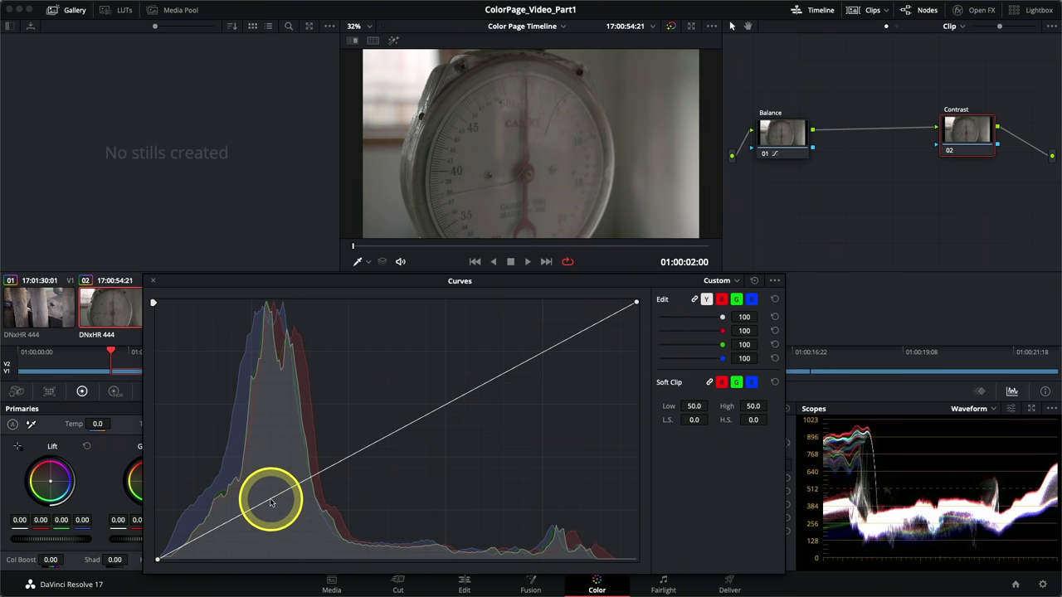
left_click_drag(268, 501, 274, 510)
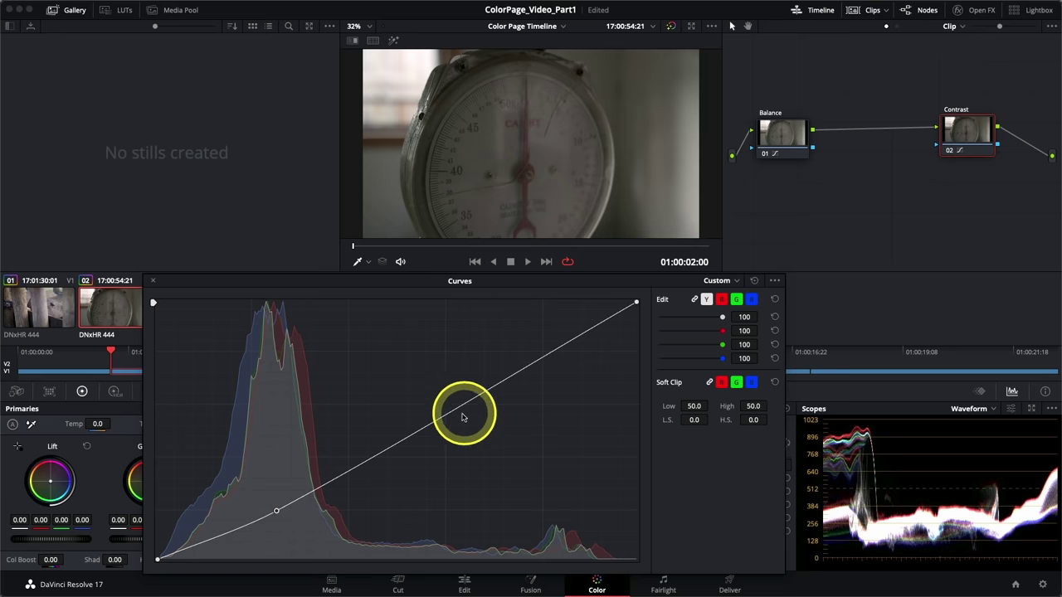
left_click_drag(456, 406, 443, 383)
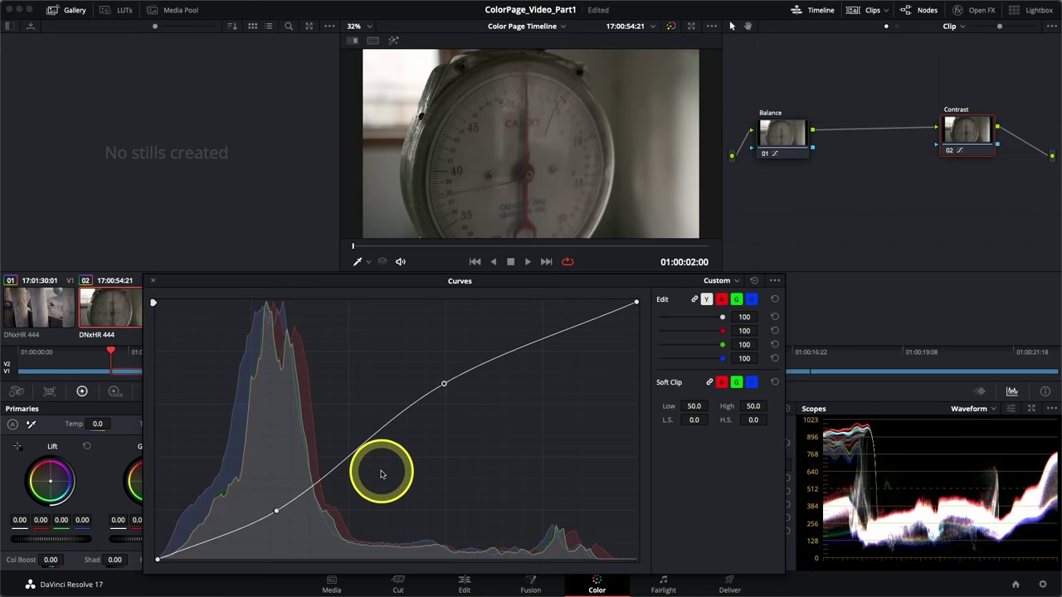
mouse_move(282, 518)
left_mouse_down()
mouse_move(260, 494)
mouse_move(270, 508)
left_mouse_up()
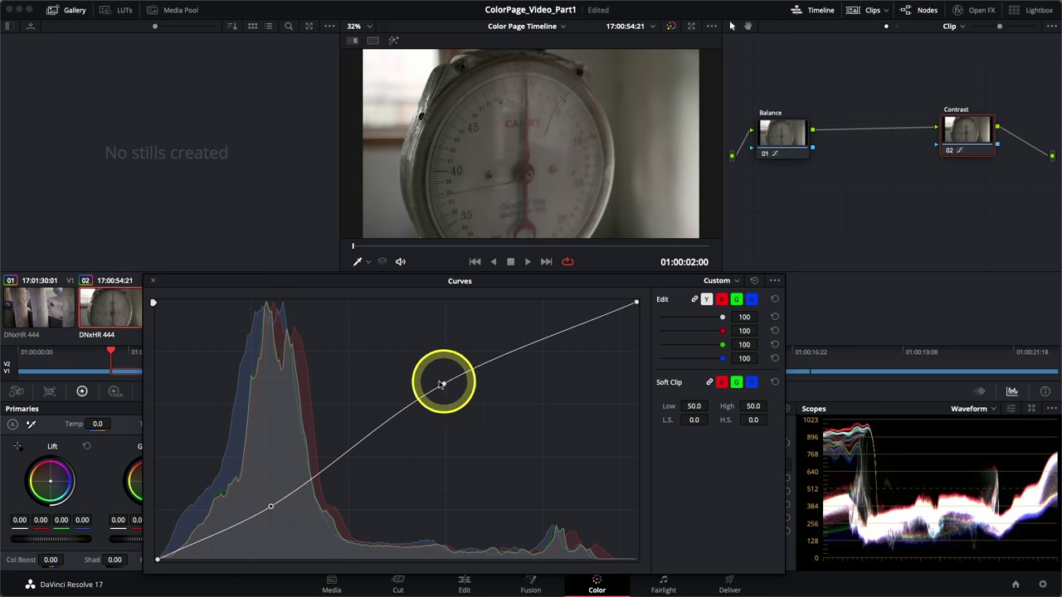
left_click_drag(444, 385, 432, 376)
- Compare the image with the Contrast node disabled and enabled, and close the enlarged Curves window
key("super+d")
key("super+d")
key("super+d")
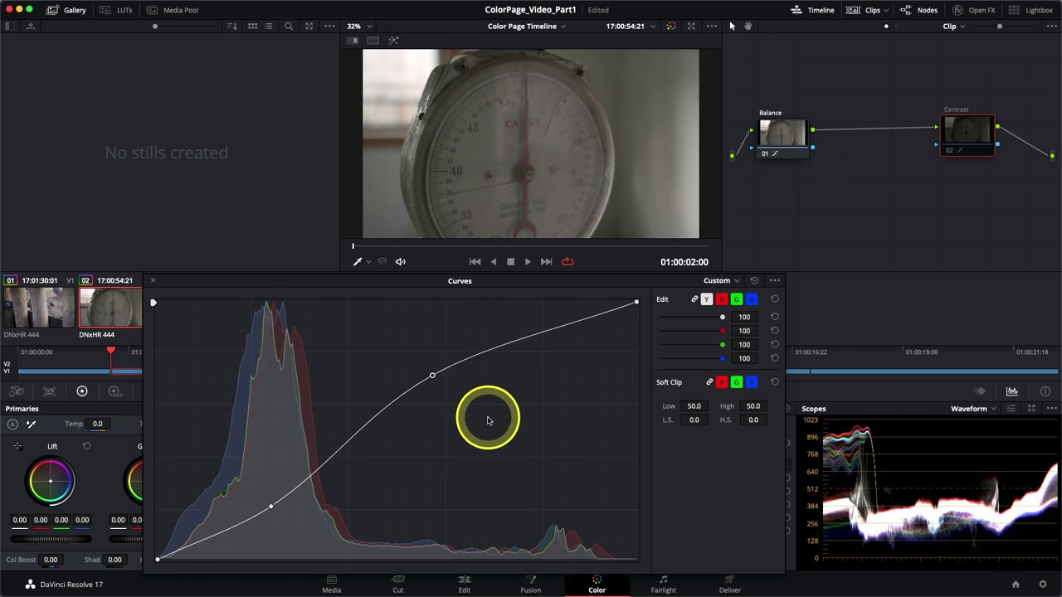
key("super+d")
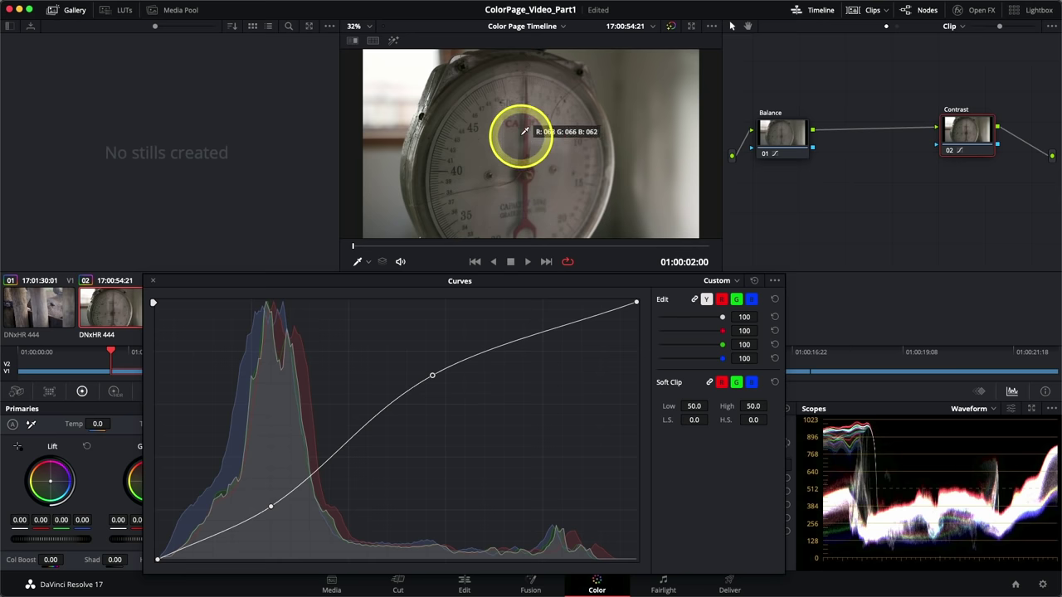
left_click(448, 356)
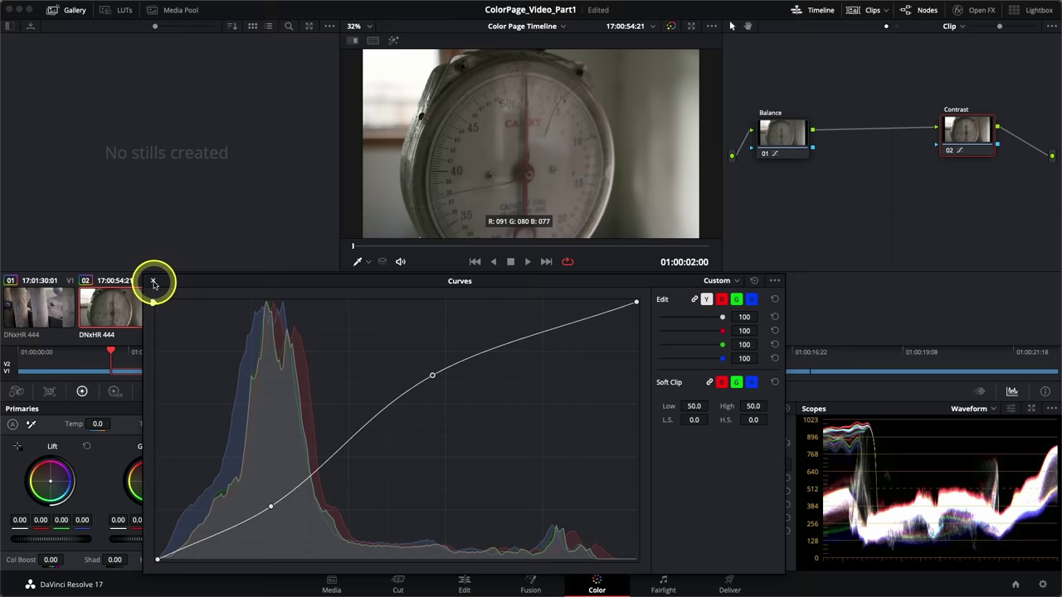
left_click(154, 282)
- Shift the Contrast node closer to the graph's output and add a serial node before it
mouse_move(960, 130)
left_mouse_down()
mouse_move(867, 130)
mouse_move(982, 134)
left_mouse_up()
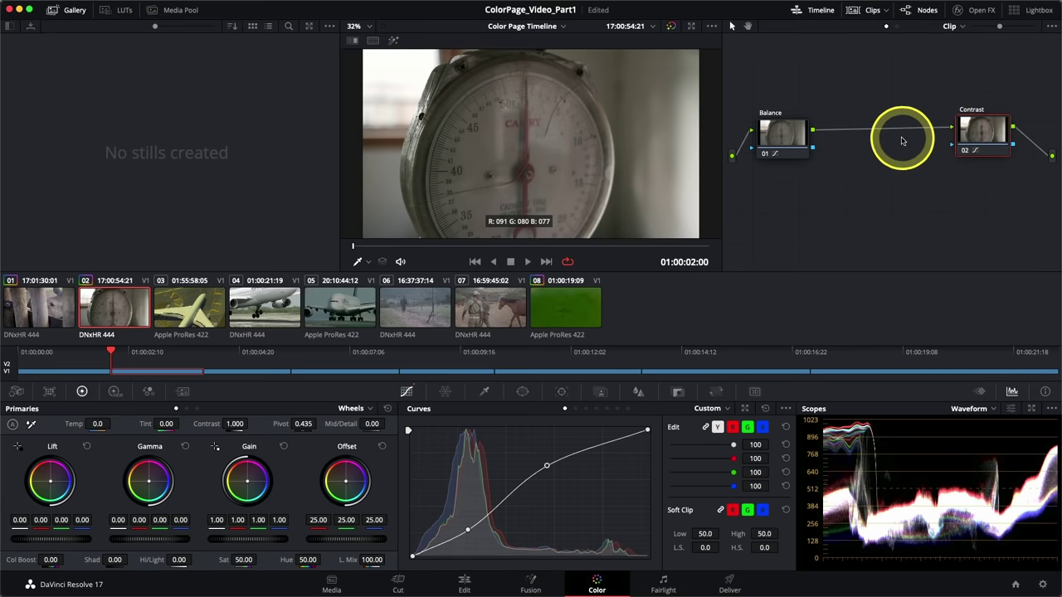
right_click(974, 133)
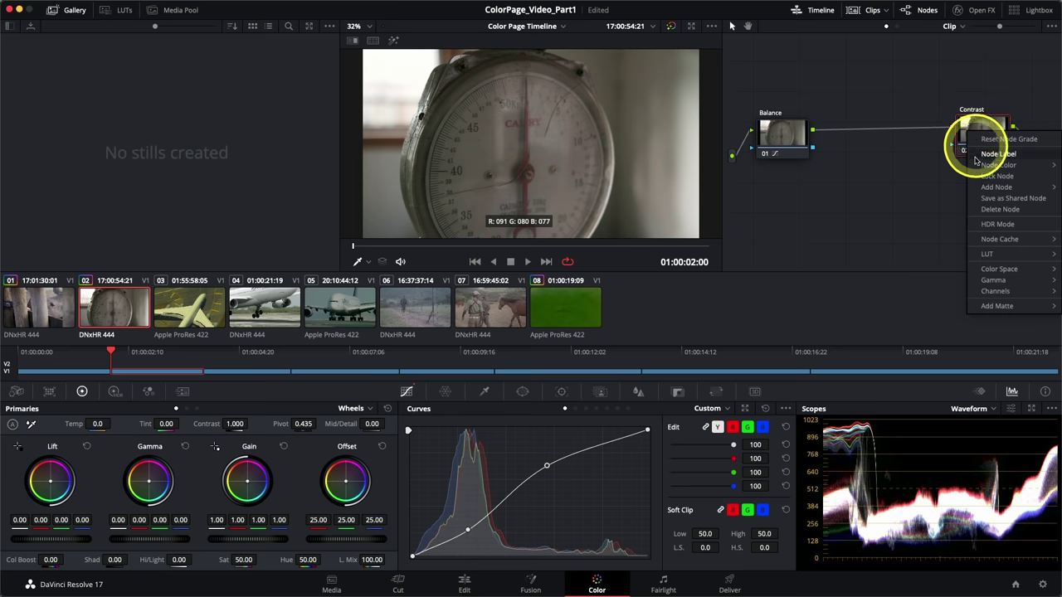
mouse_move(989, 194)
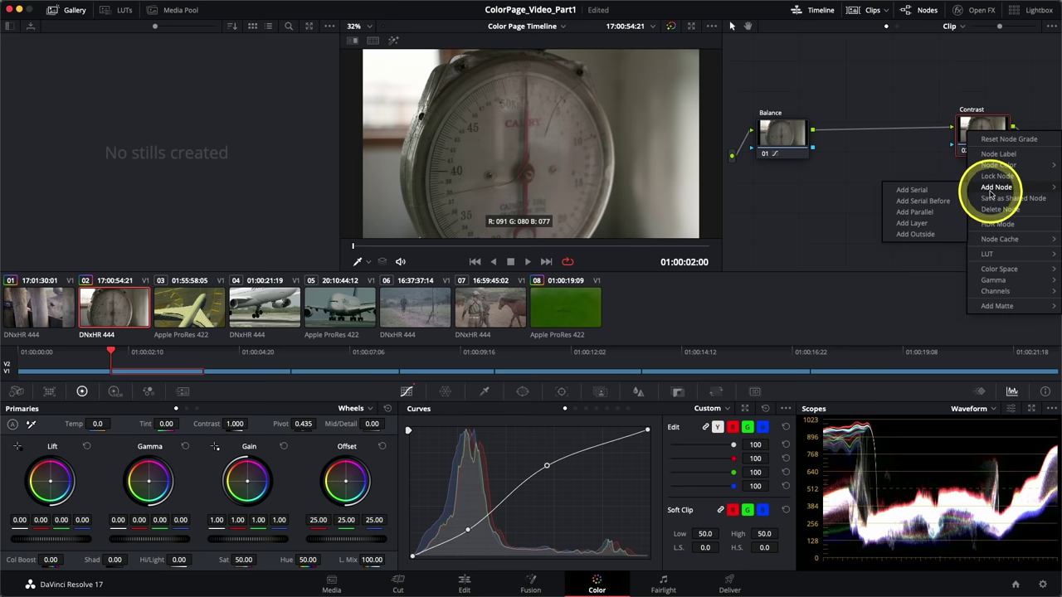
left_click(936, 200)
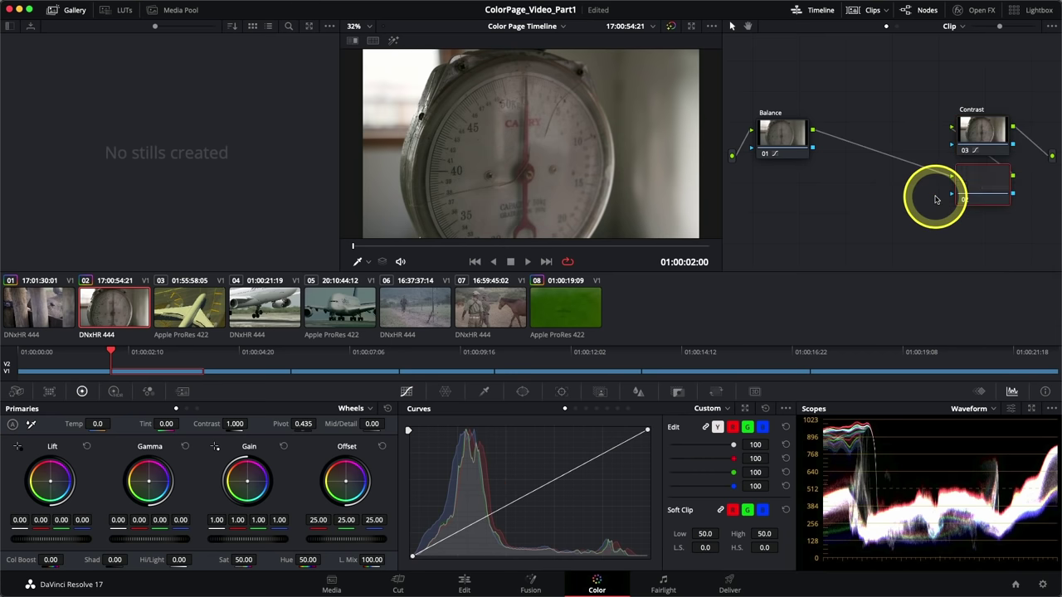
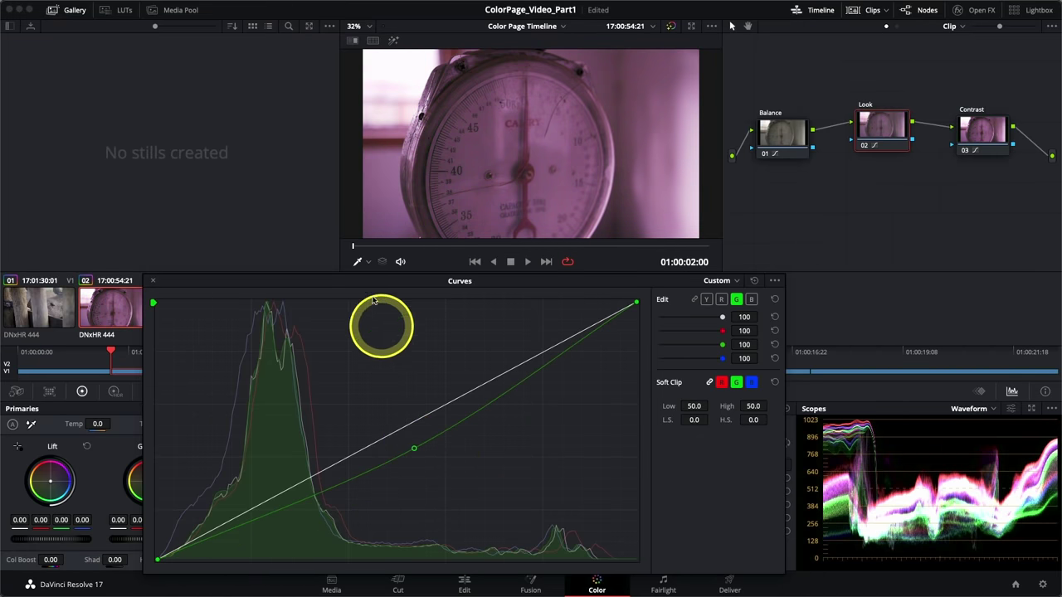
- Move the Curves window aside, try raising the Look node's green curve above the diagonal, and reset the curve
left_click_drag(355, 287, 602, 305)
left_click_drag(655, 449, 618, 412)
left_click(245, 467)
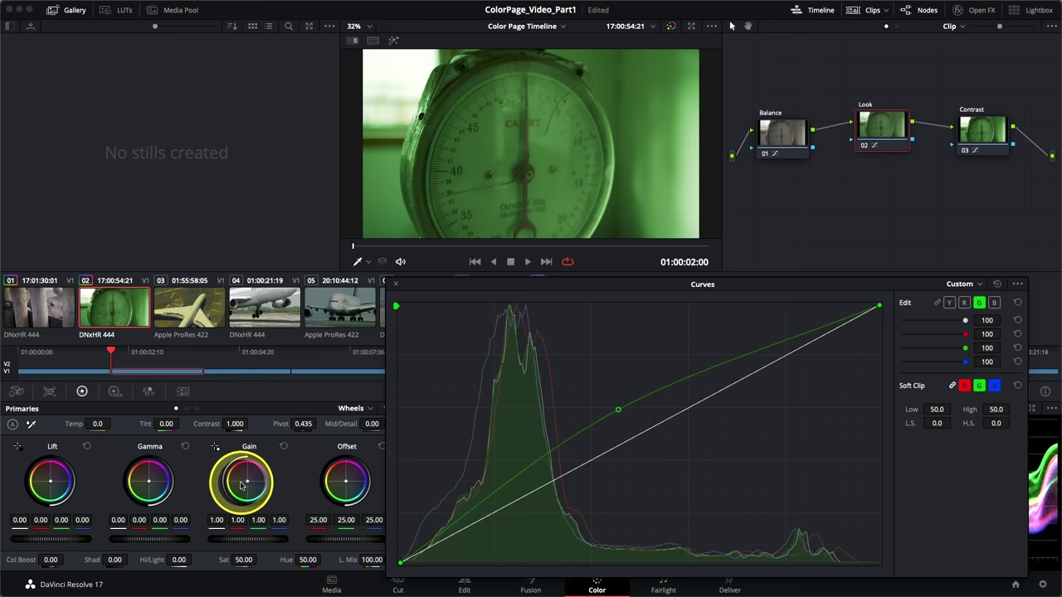
left_click(1016, 303)
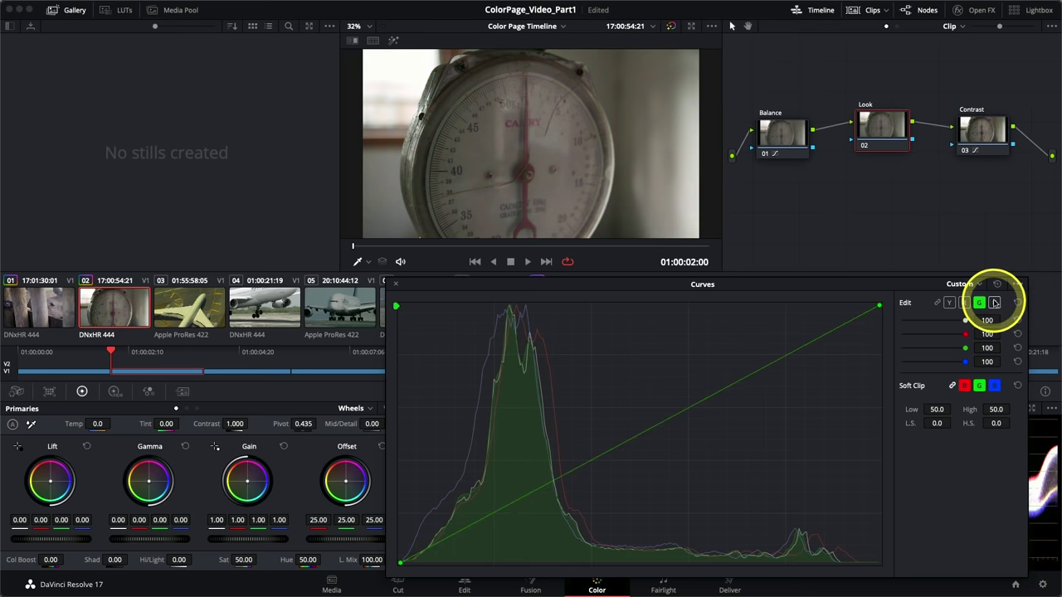
- Try pulling the Look node's blue curve well below the diagonal, and reset all curves
left_click(994, 303)
left_click_drag(630, 439, 701, 506)
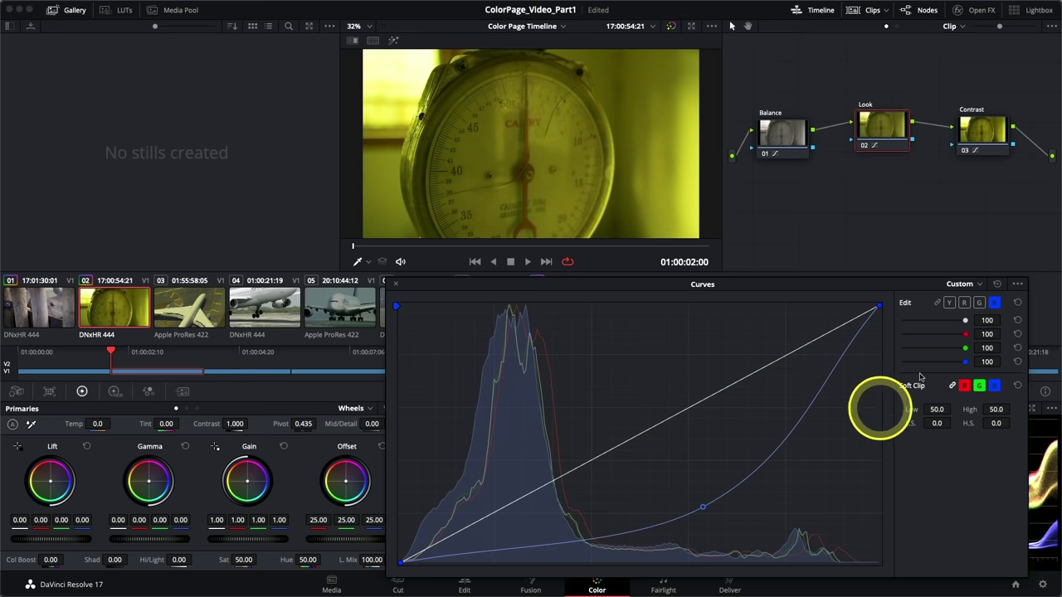
left_click(963, 302)
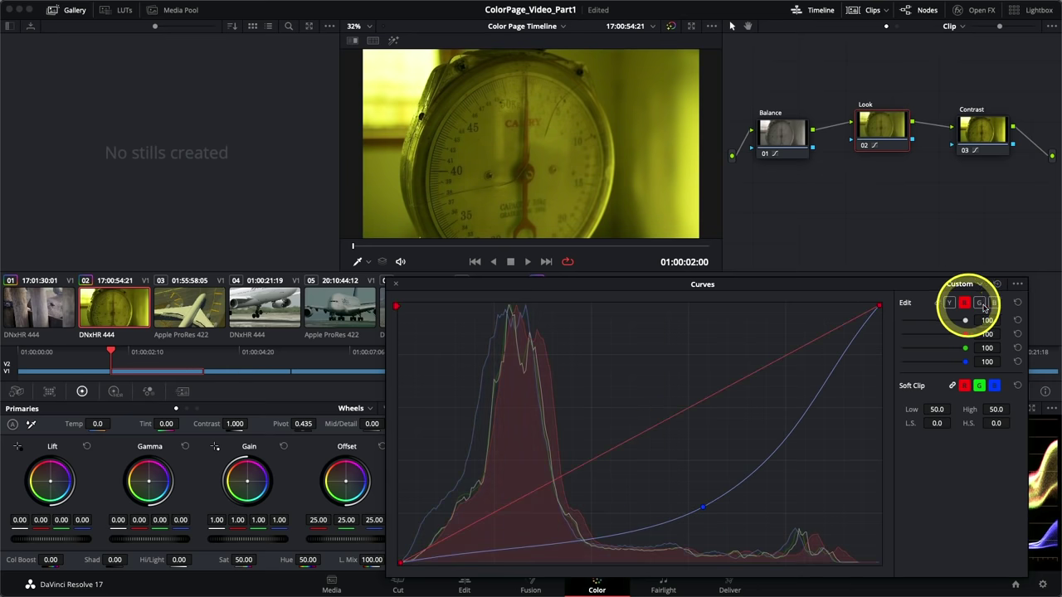
left_click(1019, 303)
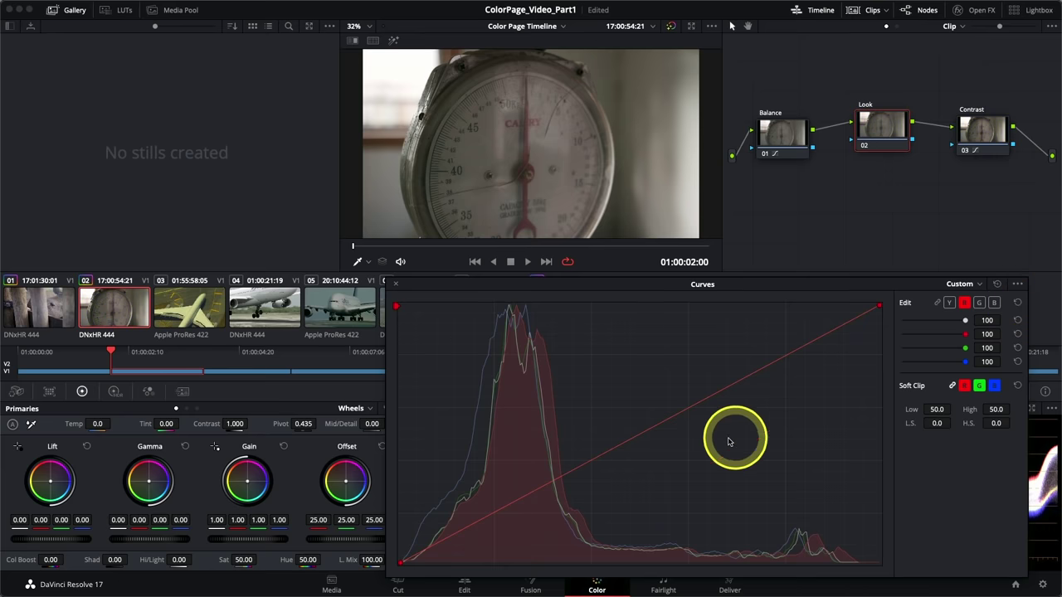
- Try a red curve on the Look node with raised shadows and lowered highlights, soften the shadow lift, and reset the curves
mouse_move(654, 425)
left_mouse_down()
mouse_move(598, 366)
mouse_move(718, 491)
mouse_move(620, 404)
mouse_move(645, 419)
left_mouse_up()
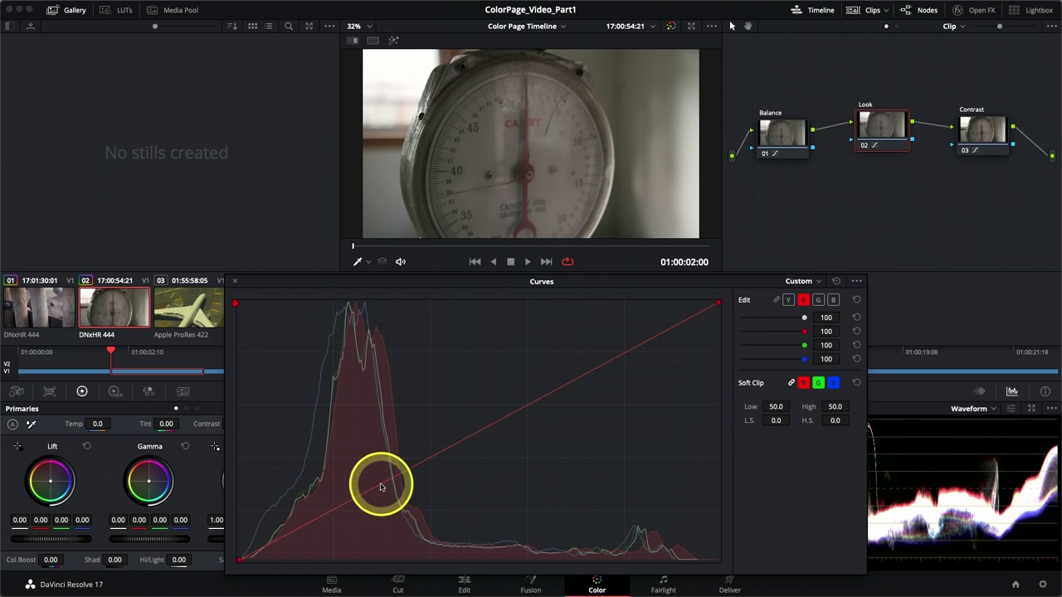
left_click_drag(379, 489, 368, 462)
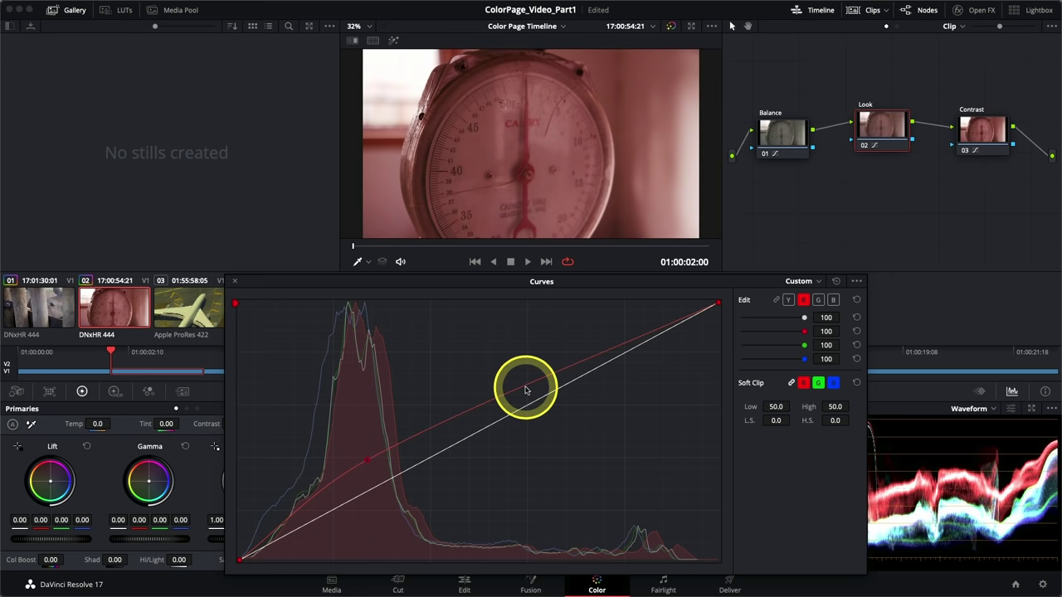
left_click_drag(525, 390, 545, 423)
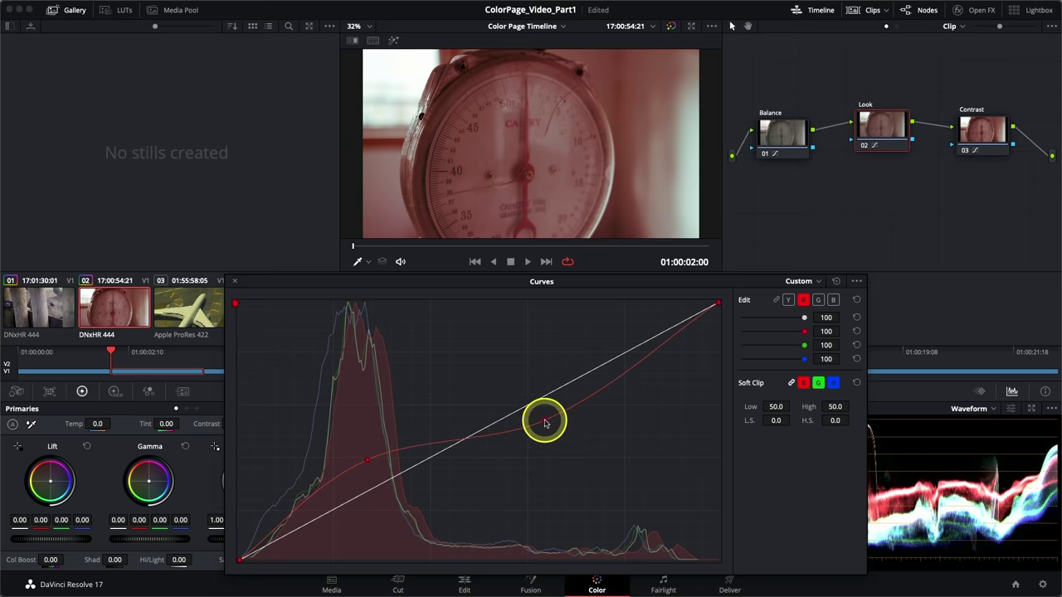
left_click_drag(332, 474, 366, 485)
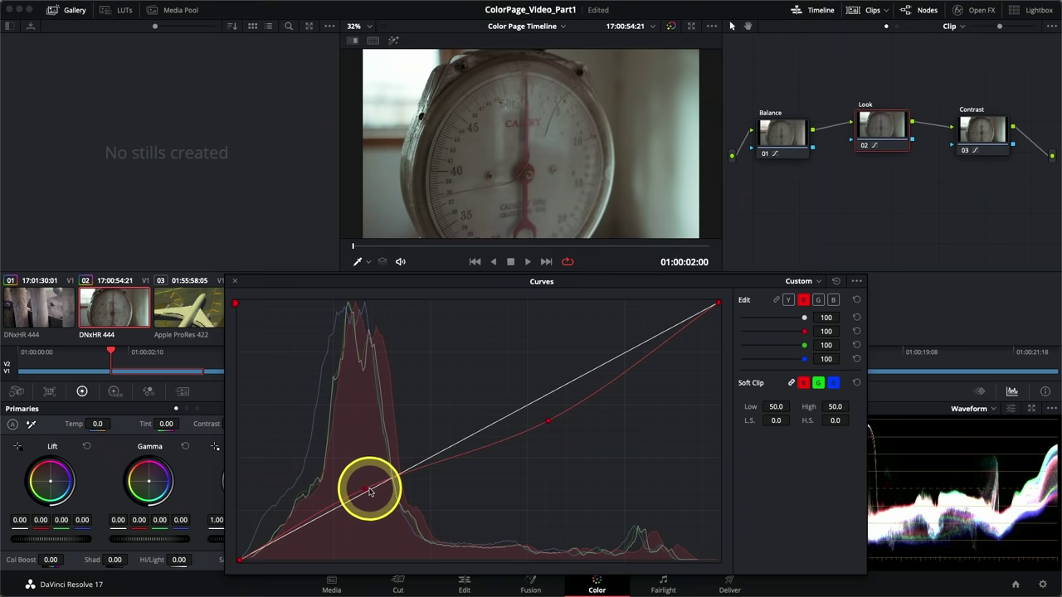
left_click_drag(361, 490, 361, 490)
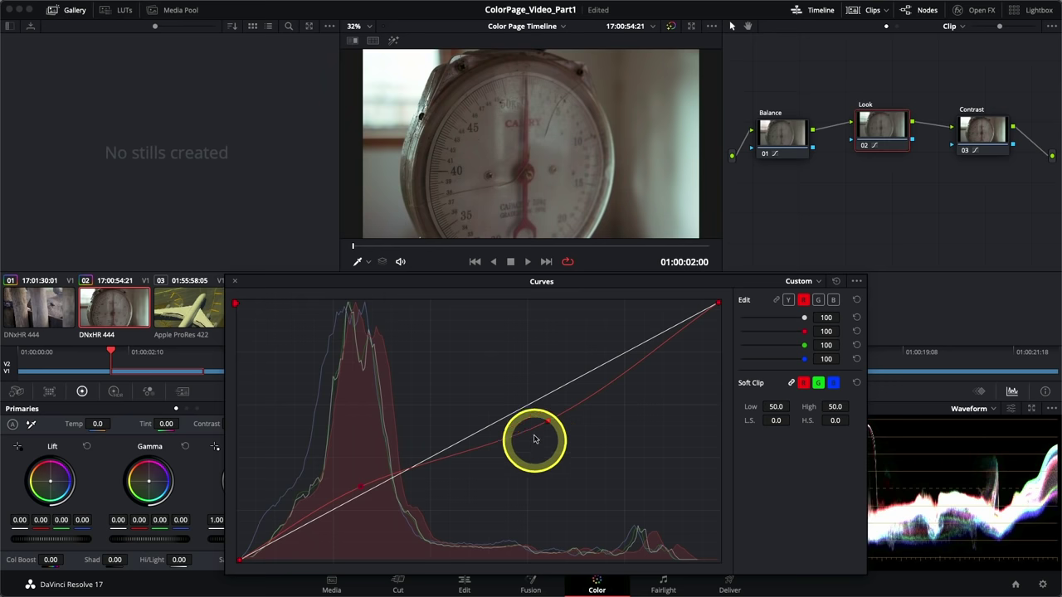
left_click(857, 302)
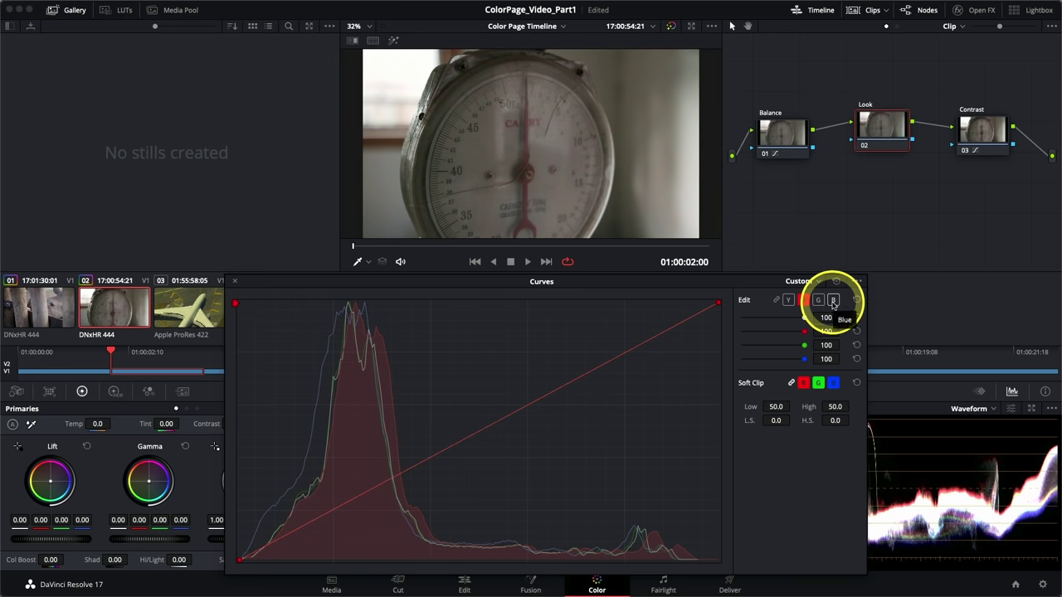
- Shape the Look node's blue curve with slightly raised shadows and lowered highlights, and close the enlarged Curves window
left_click(833, 301)
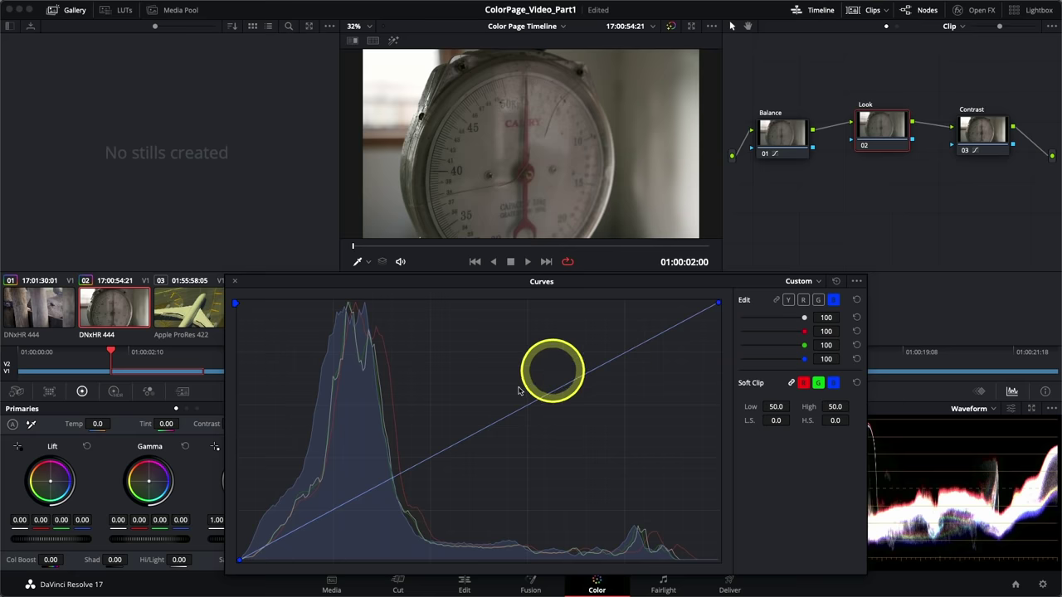
left_click_drag(360, 499, 354, 485)
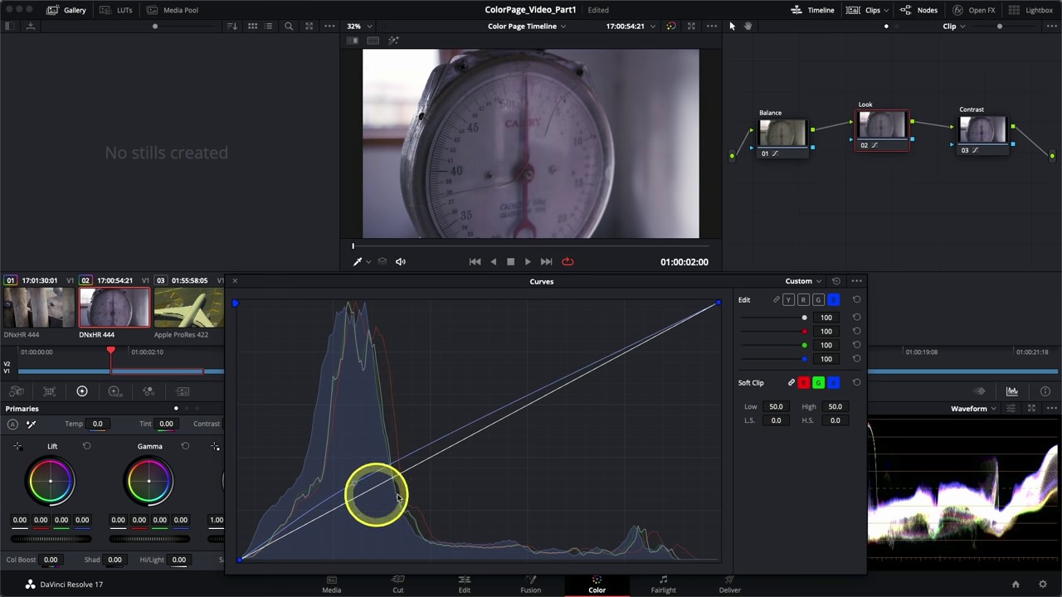
left_click_drag(501, 413, 519, 432)
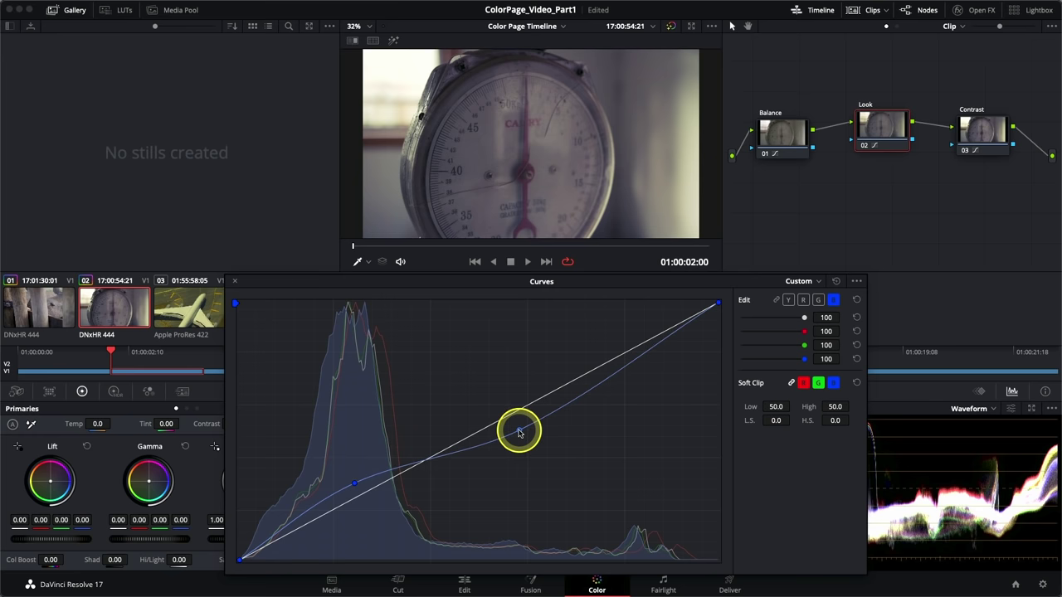
left_click_drag(355, 483, 357, 488)
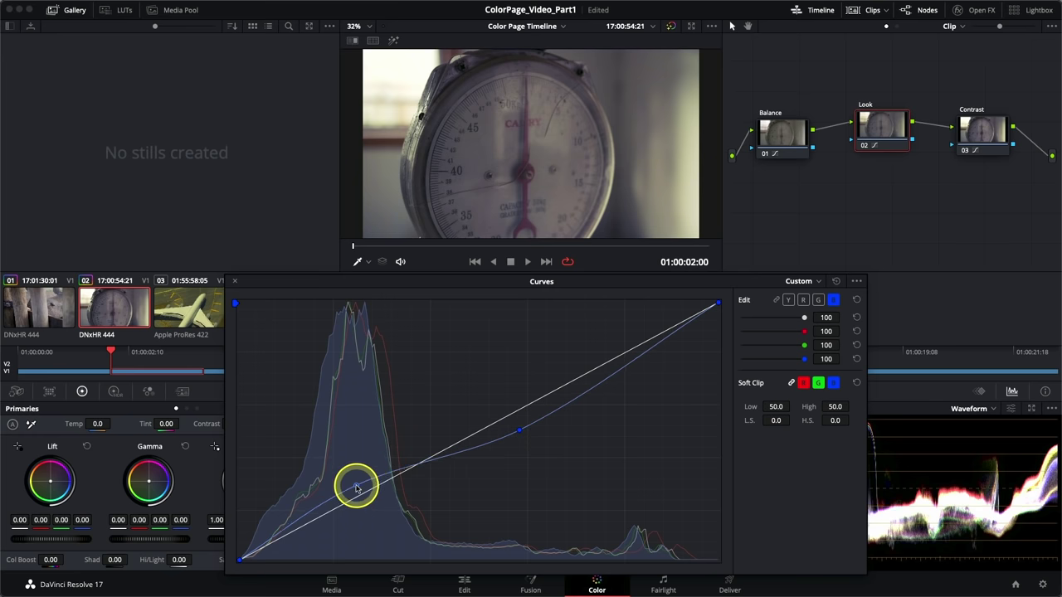
left_click_drag(356, 491, 359, 491)
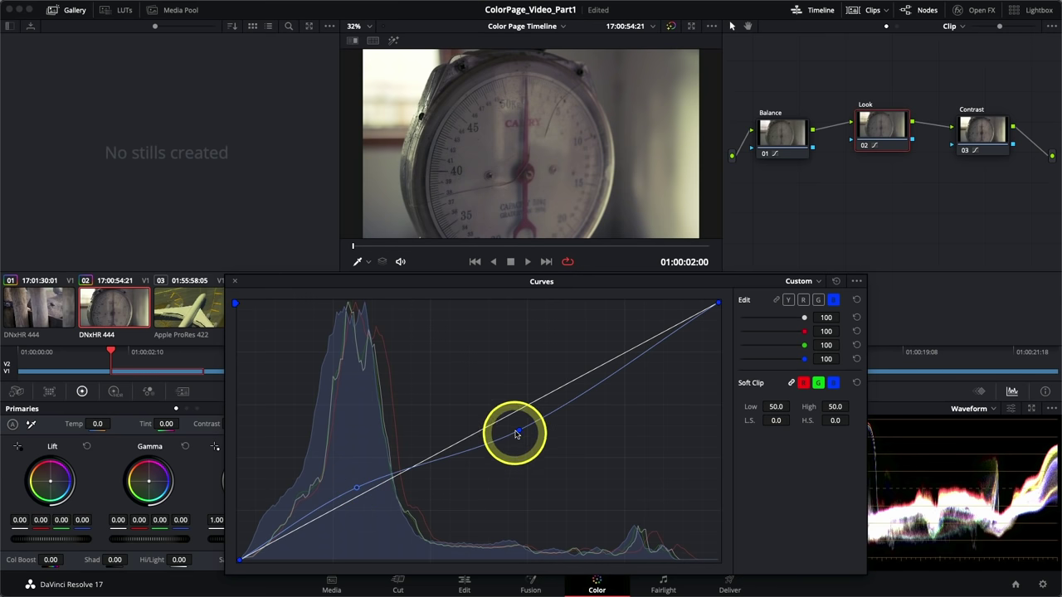
left_click_drag(518, 432, 570, 410)
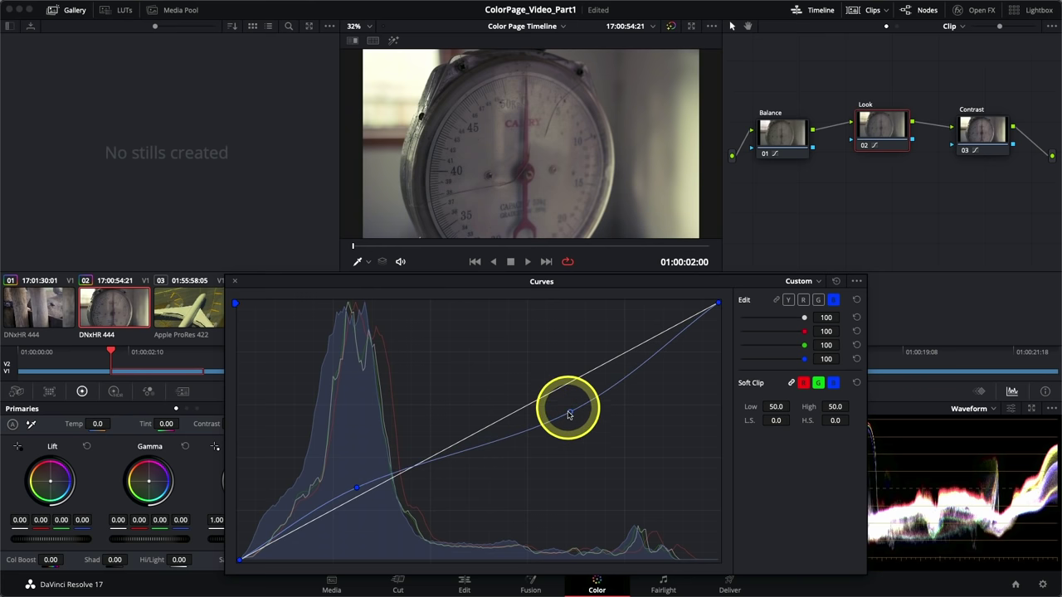
left_click(356, 488)
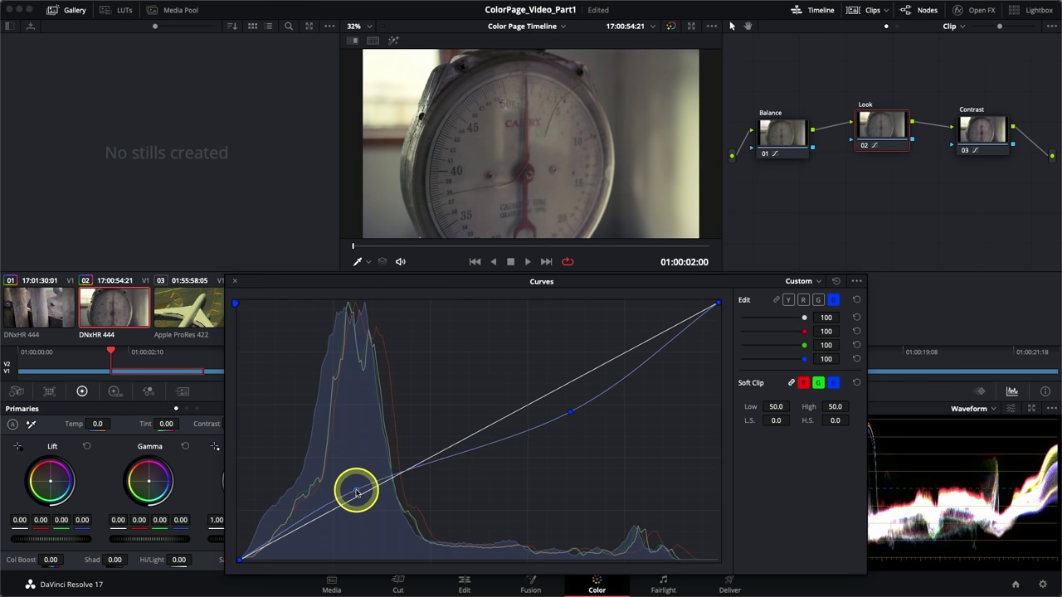
left_click(235, 282)
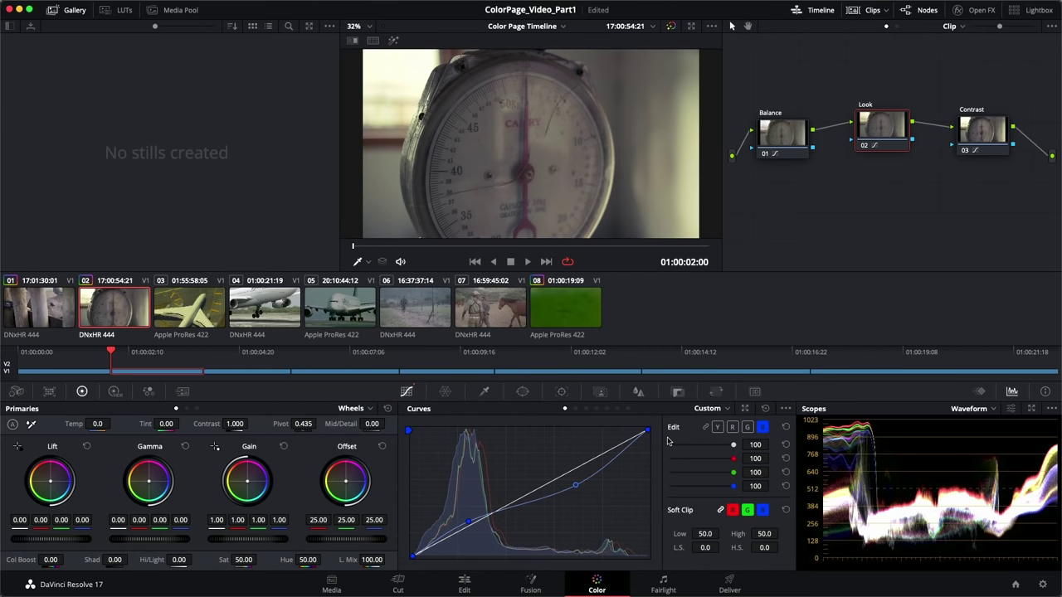
- View the graded frame full screen and bypass all color grades to compare it with the original image
key("super+f")
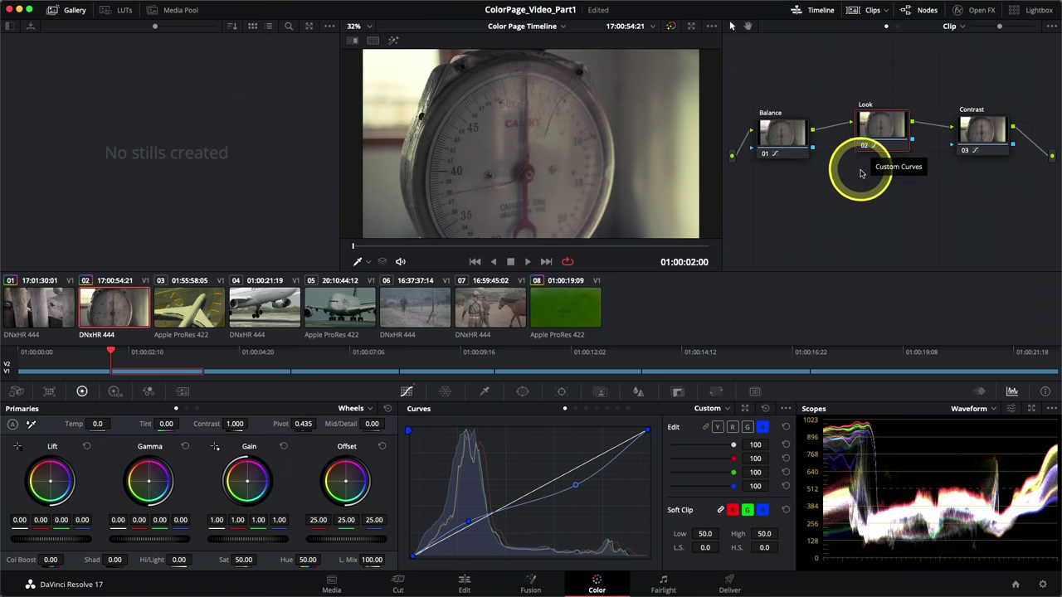
left_click(672, 29)
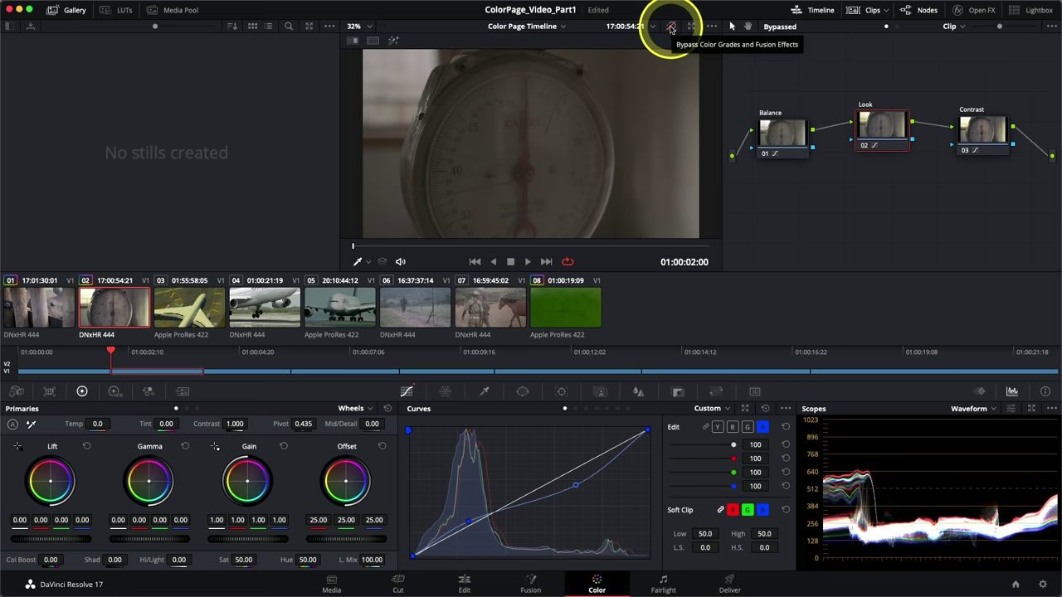
- Toggle the bypass of all color grades repeatedly to compare clip 02's original image with its grade, leaving the grade enabled
left_click(670, 29)
left_click(670, 29)
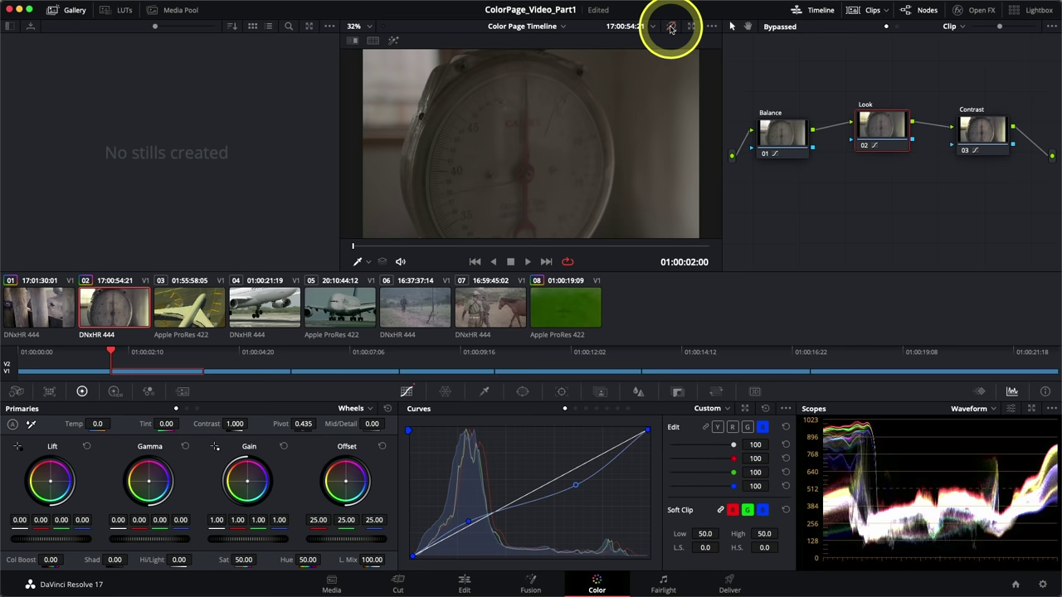
left_click(670, 29)
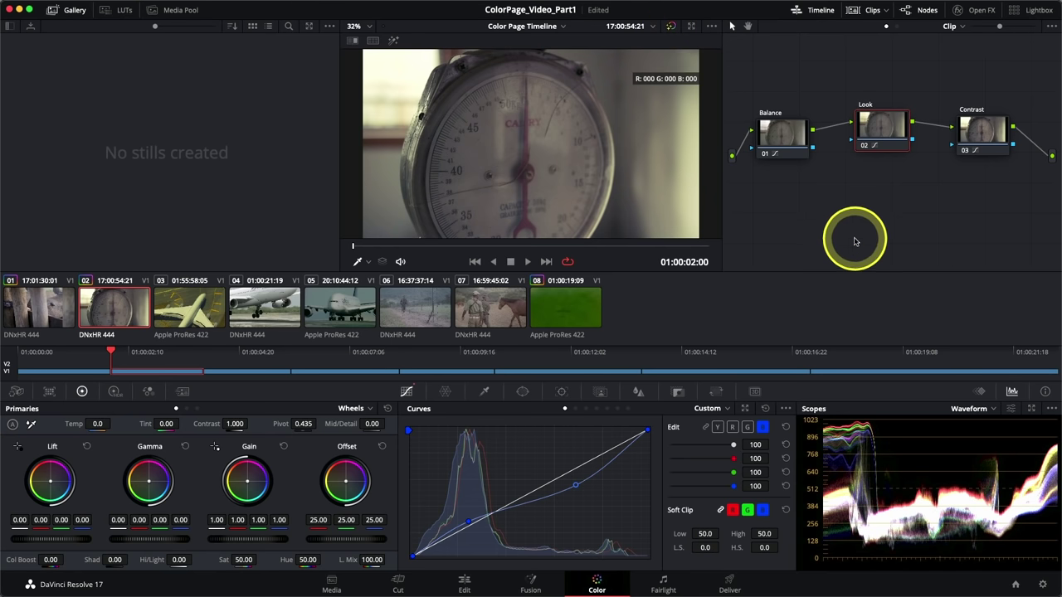
key("shift+d")
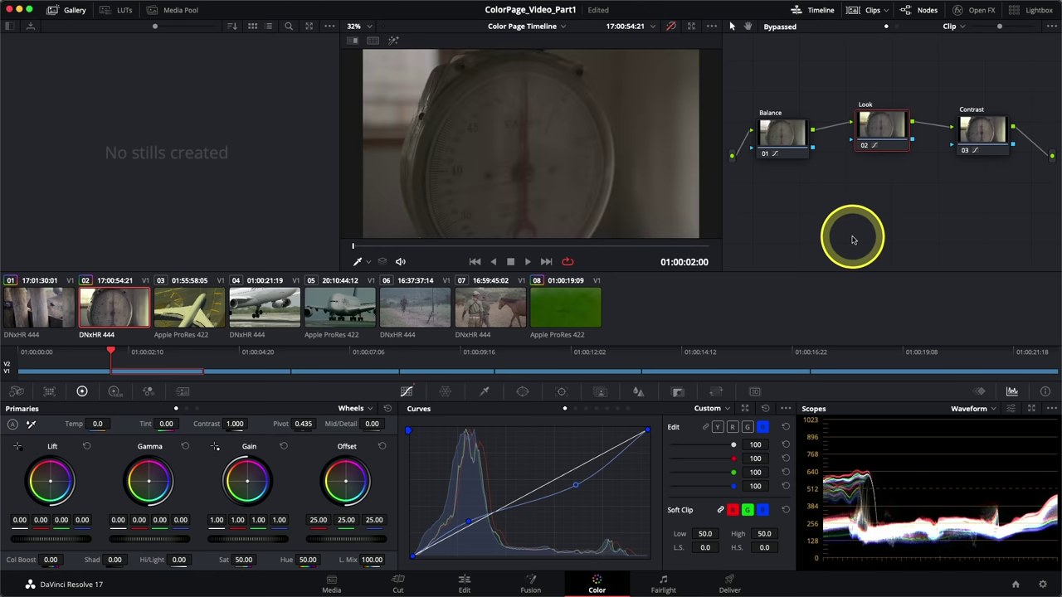
key("shift+d")
key("shift+d")
key("shift+d")
key("shift+d")
key("shift+d")
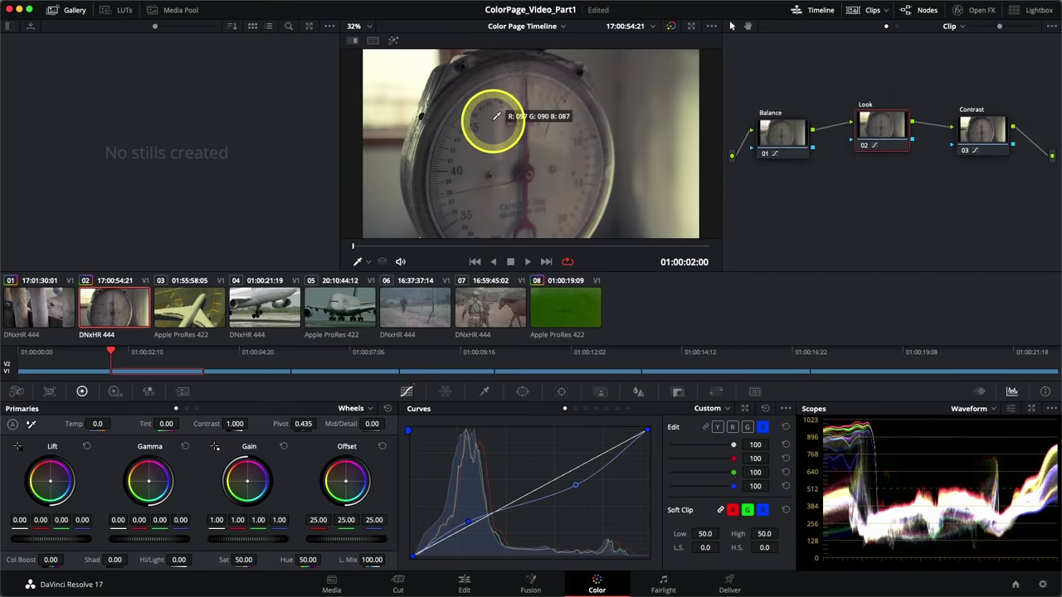
- Grab a still of the graded clip 02 into the gallery and label it Cross Process
right_click(495, 118)
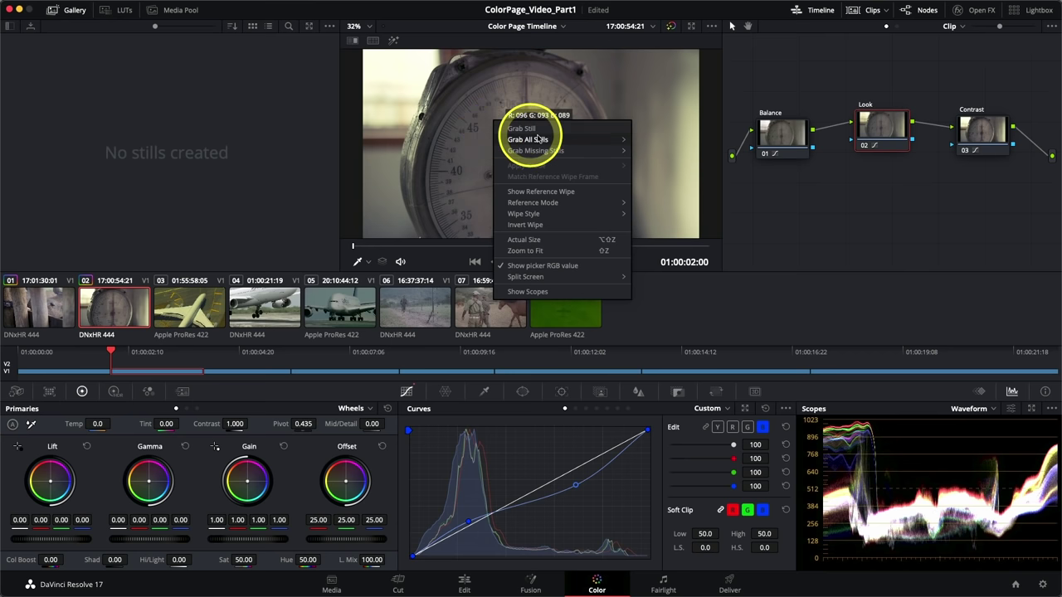
left_click(523, 129)
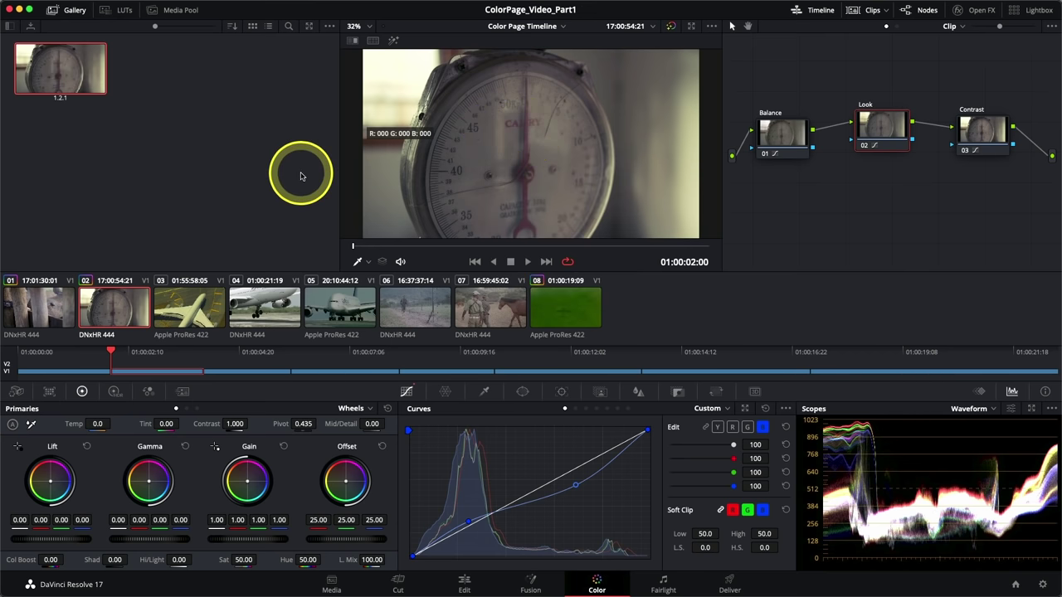
left_click(76, 157)
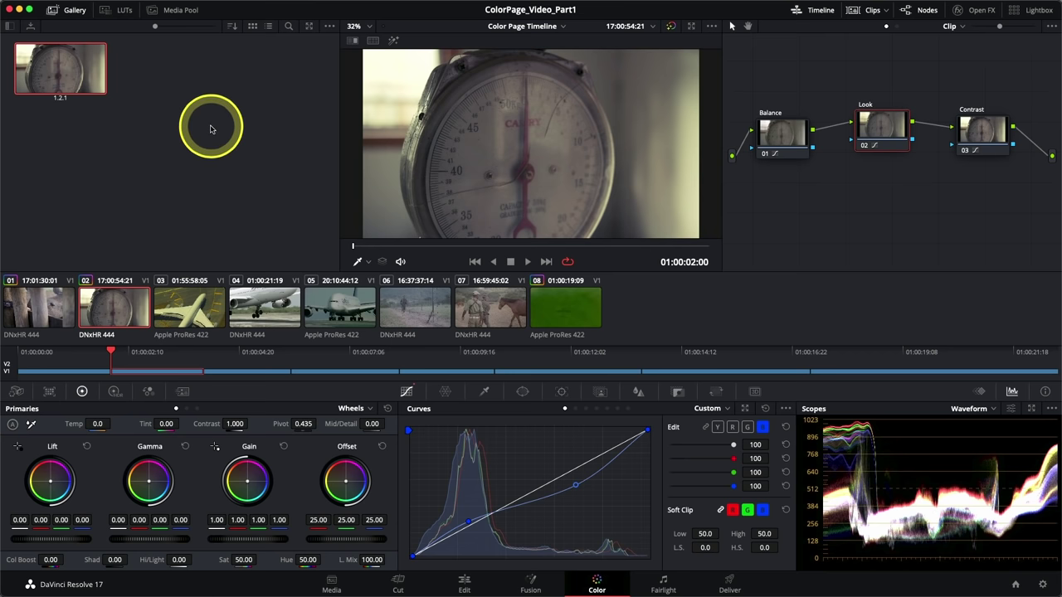
left_click(60, 106)
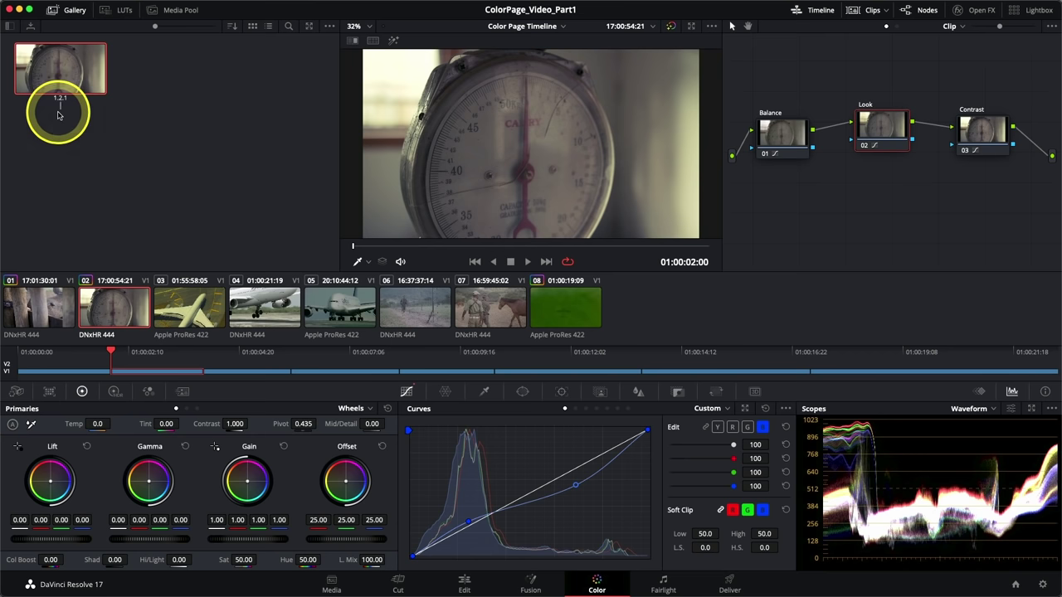
left_click(51, 128)
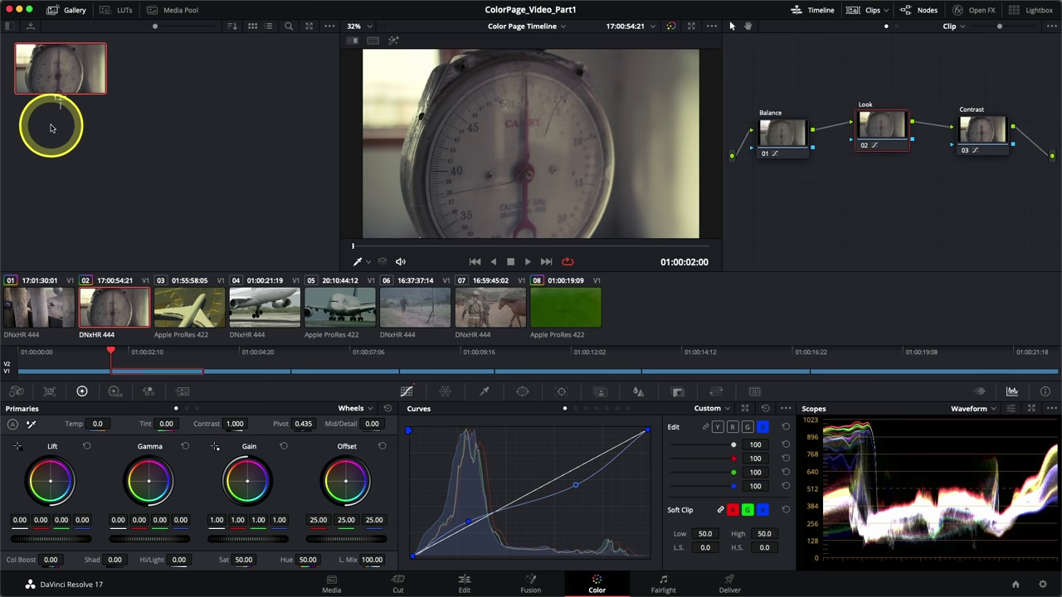
type("Cross Process")
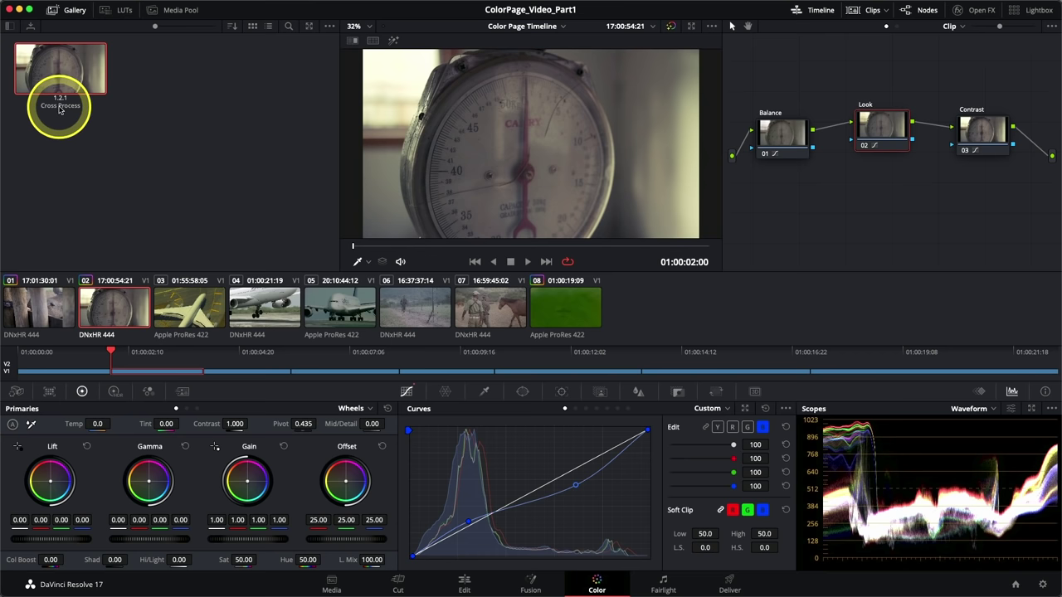
right_click(57, 80)
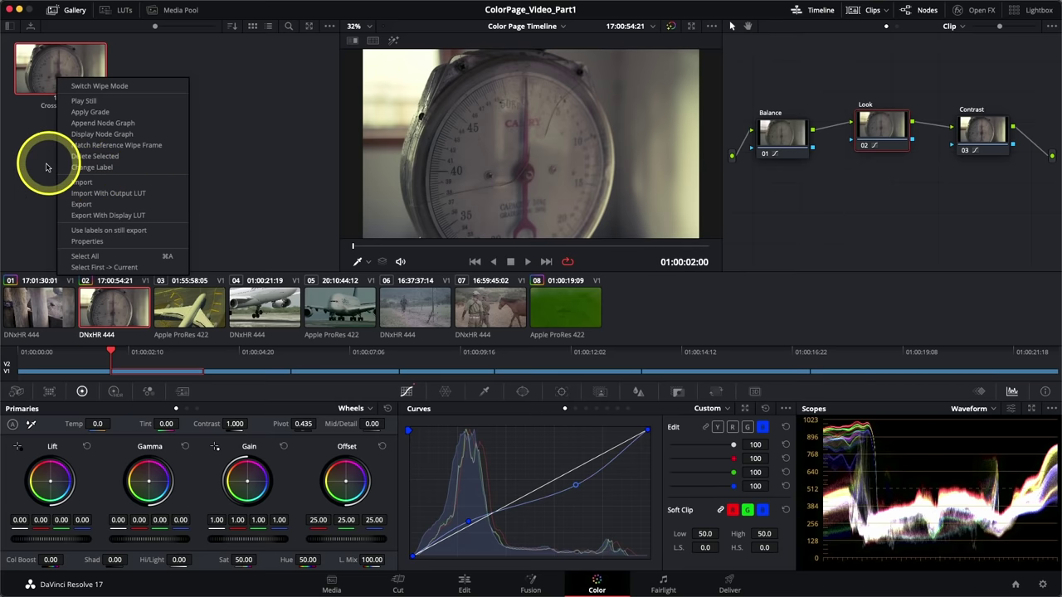
left_click(57, 195)
- Grab a still of the graded clip 01 into the gallery and label it Cyan Look
left_click(33, 303)
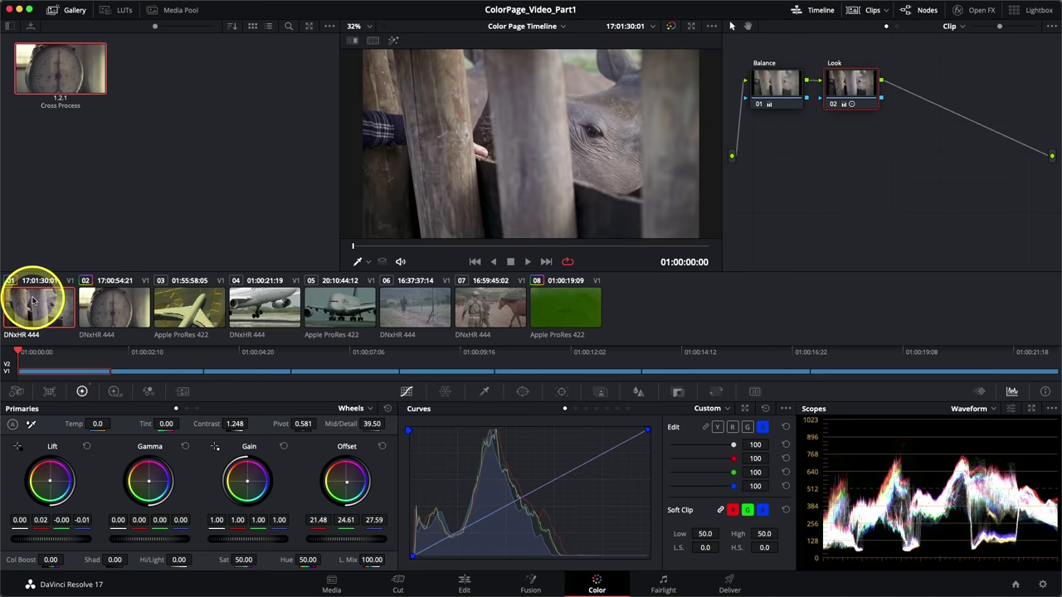
left_click(569, 137)
right_click(535, 136)
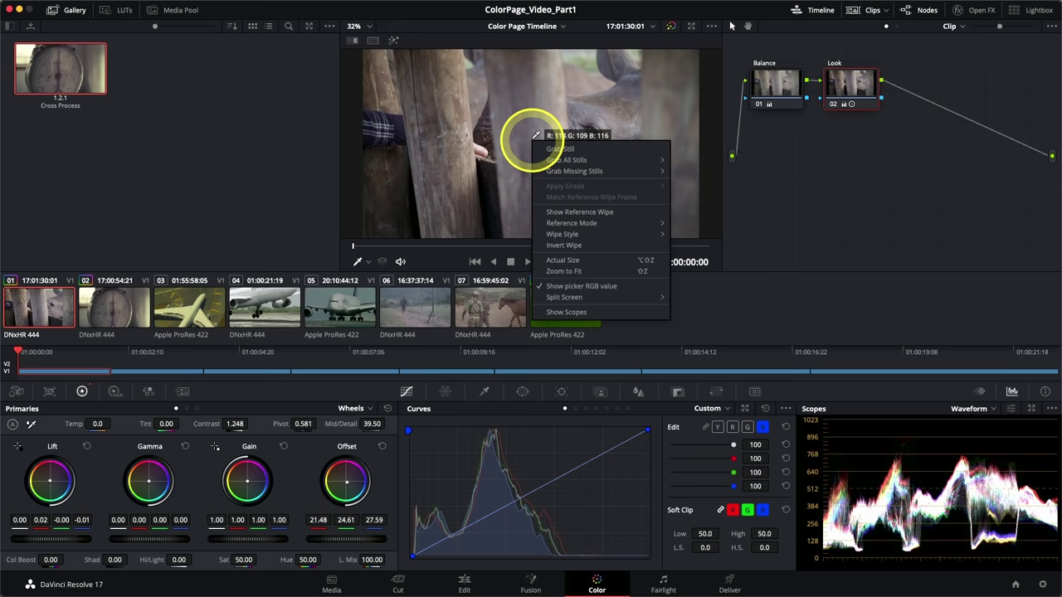
left_click(560, 149)
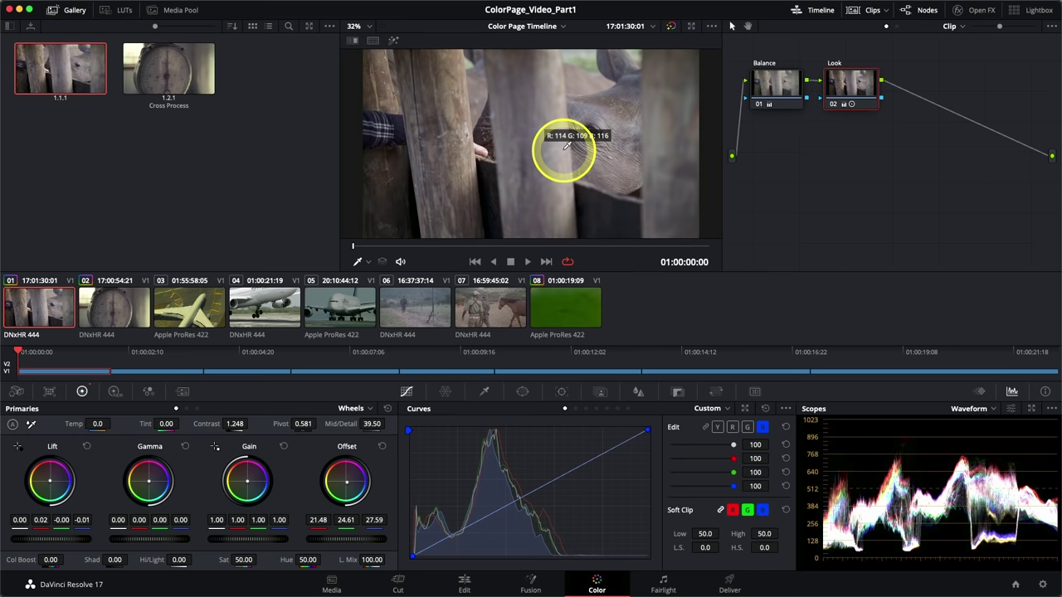
double_click(63, 107)
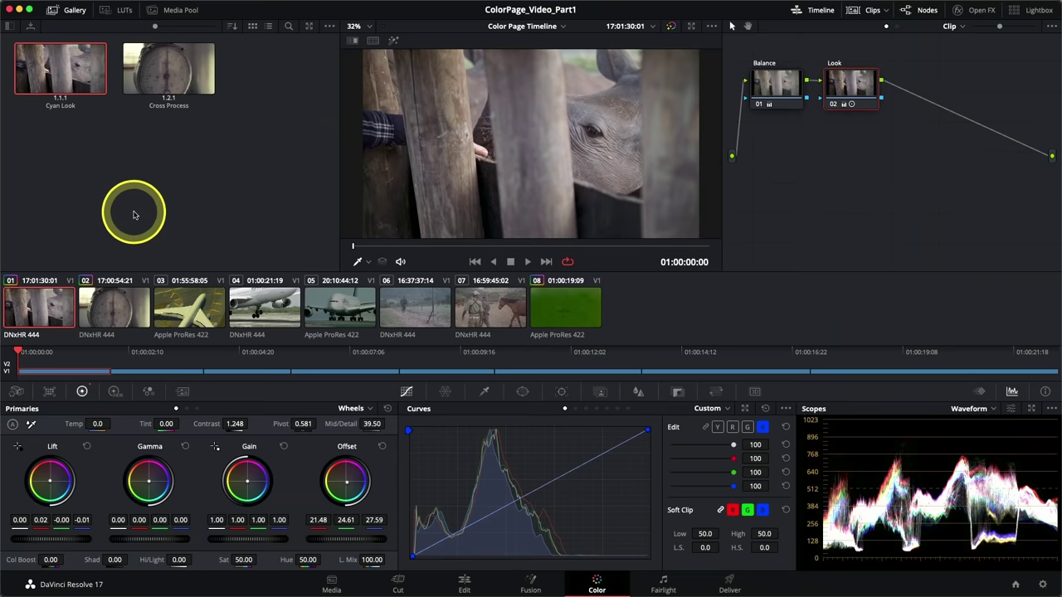
left_click(106, 173)
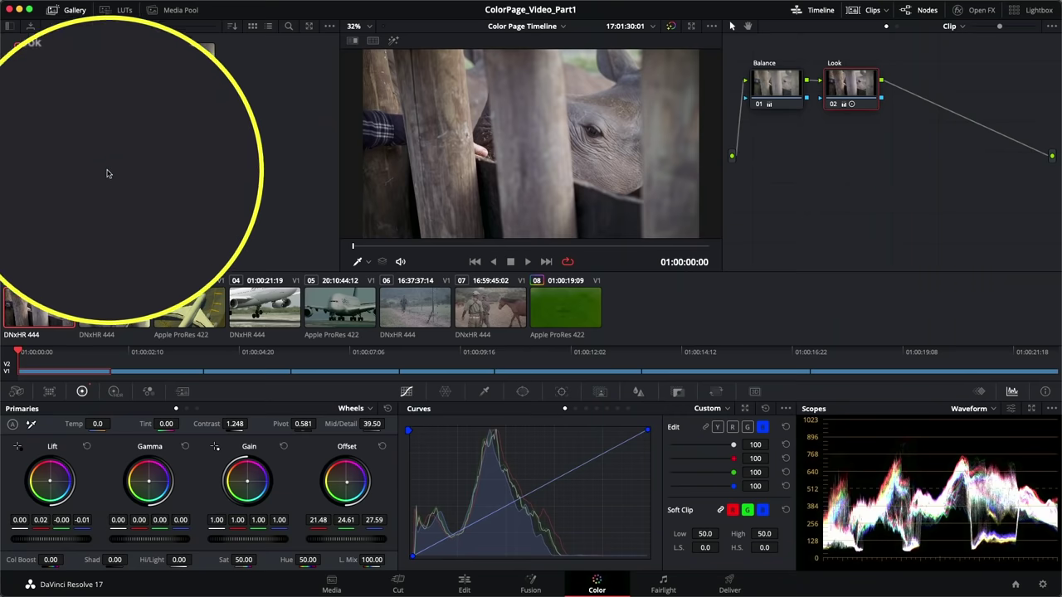
- Show the gallery's album list and rename the Stills 1 album as Looks album
left_click(8, 28)
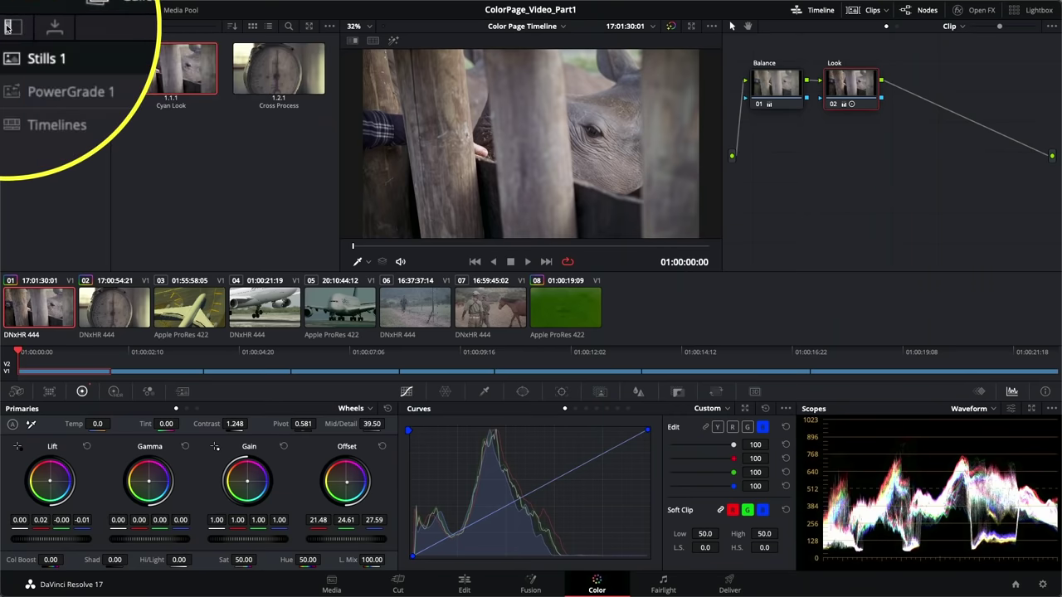
left_click(8, 28)
left_click(8, 28)
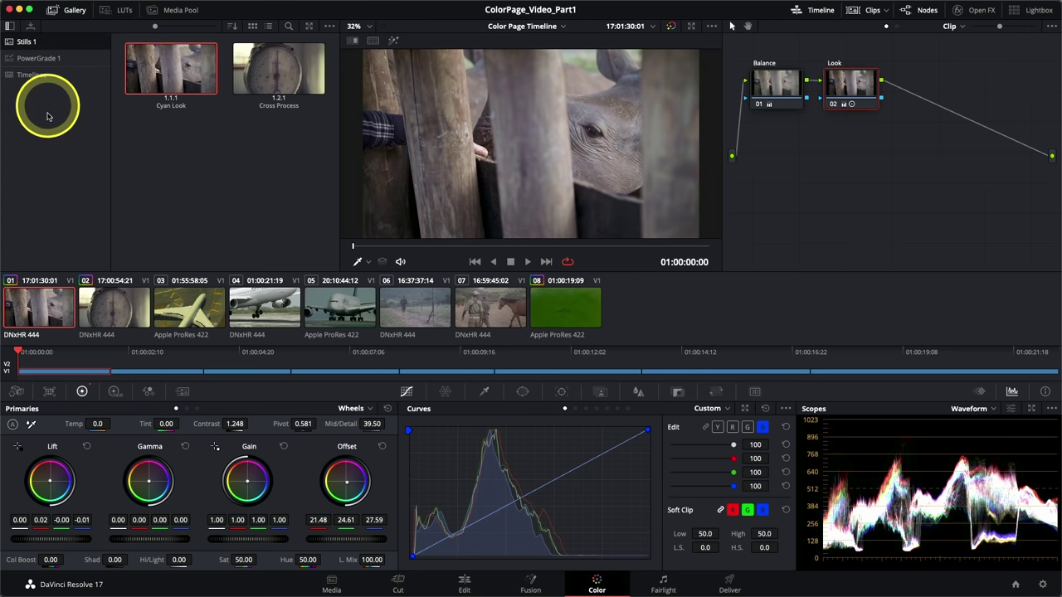
left_click(25, 43)
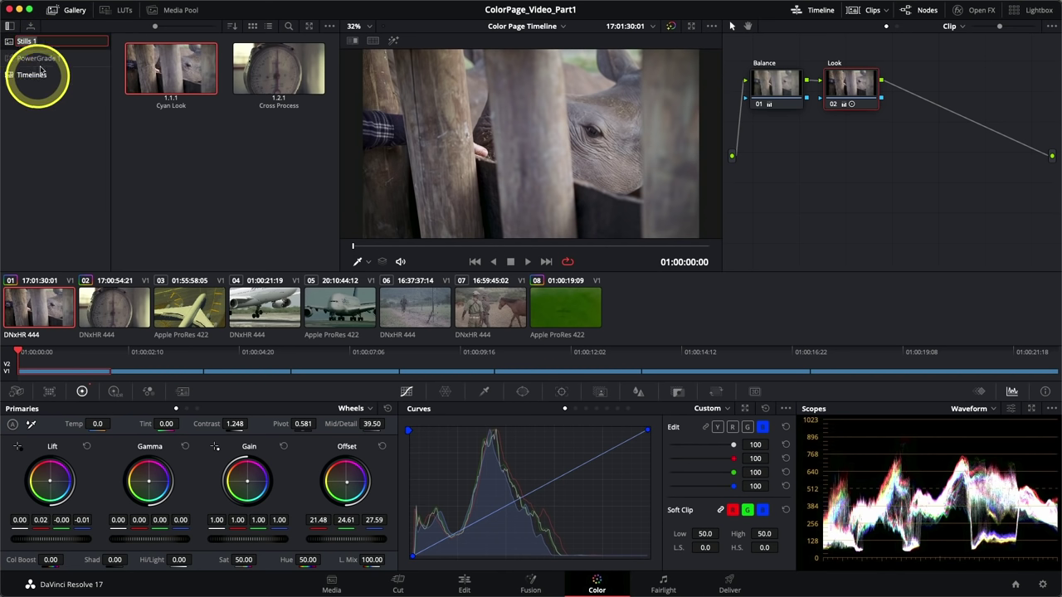
type("Looks album")
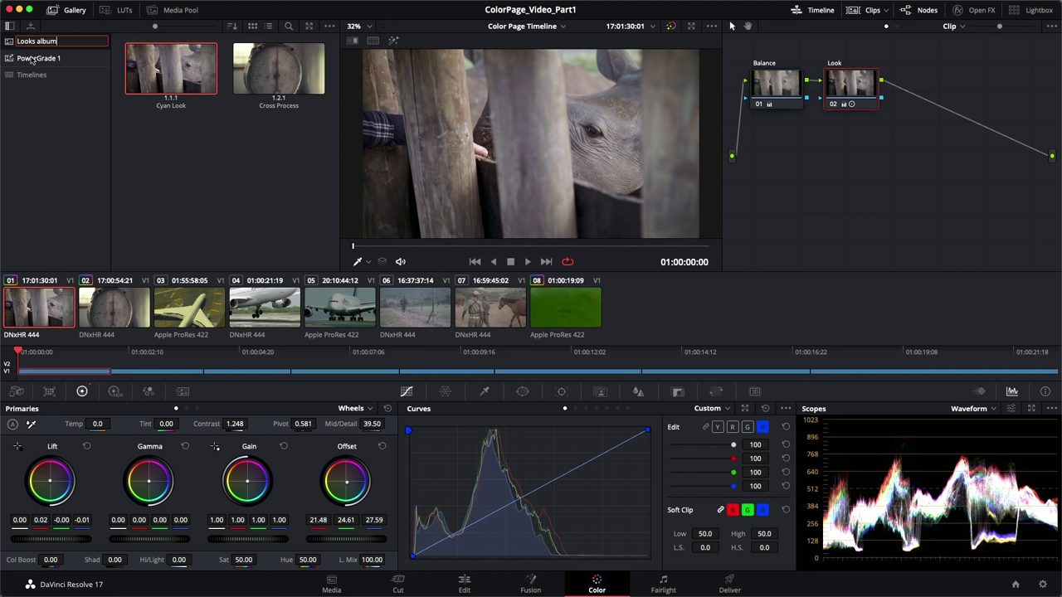
key("Return")
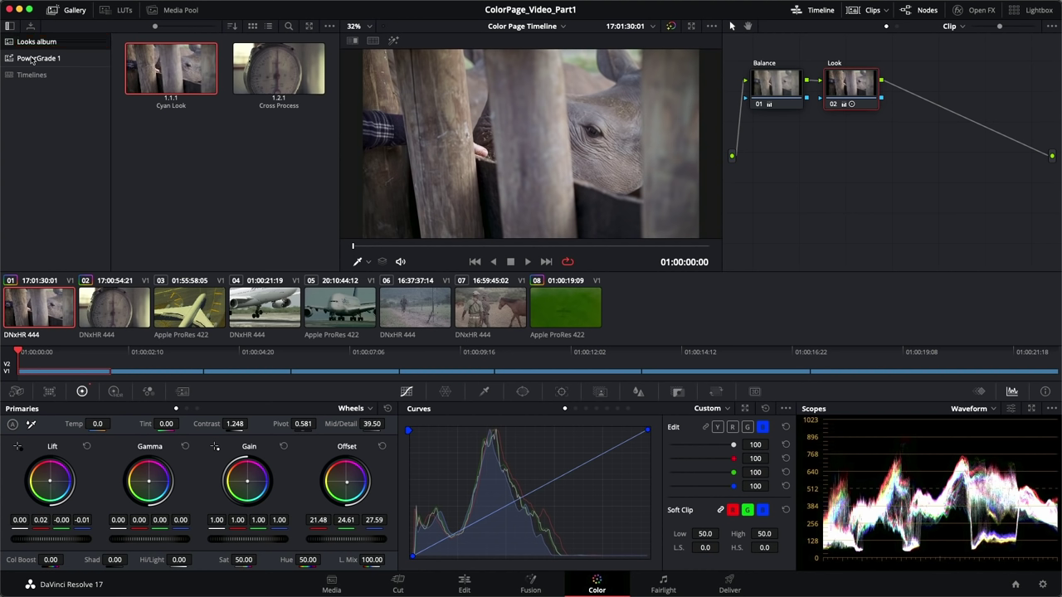
- Add a second still album to the gallery and reopen Looks album
right_click(37, 128)
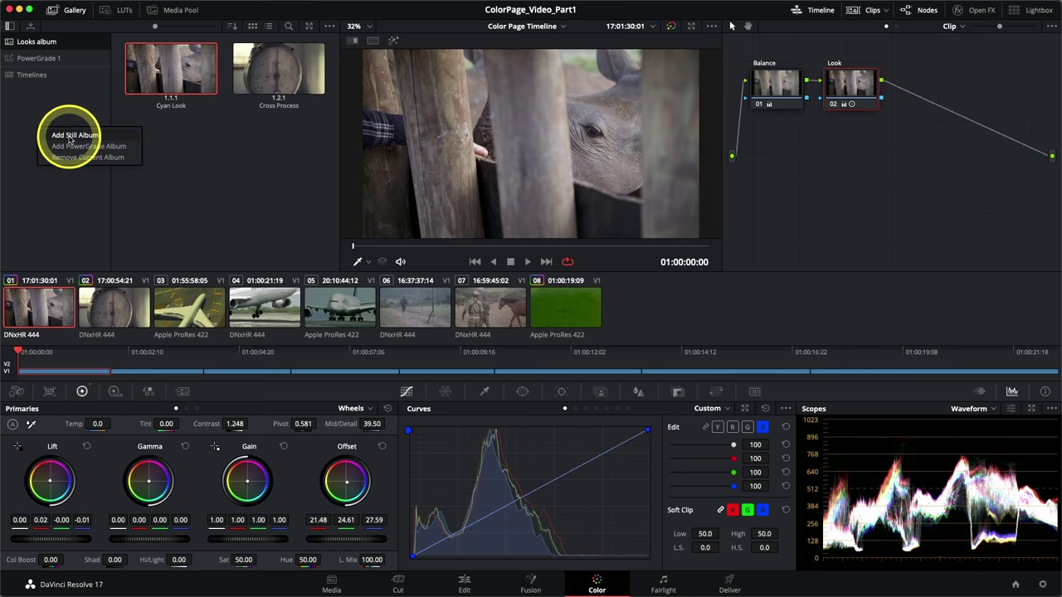
left_click(69, 136)
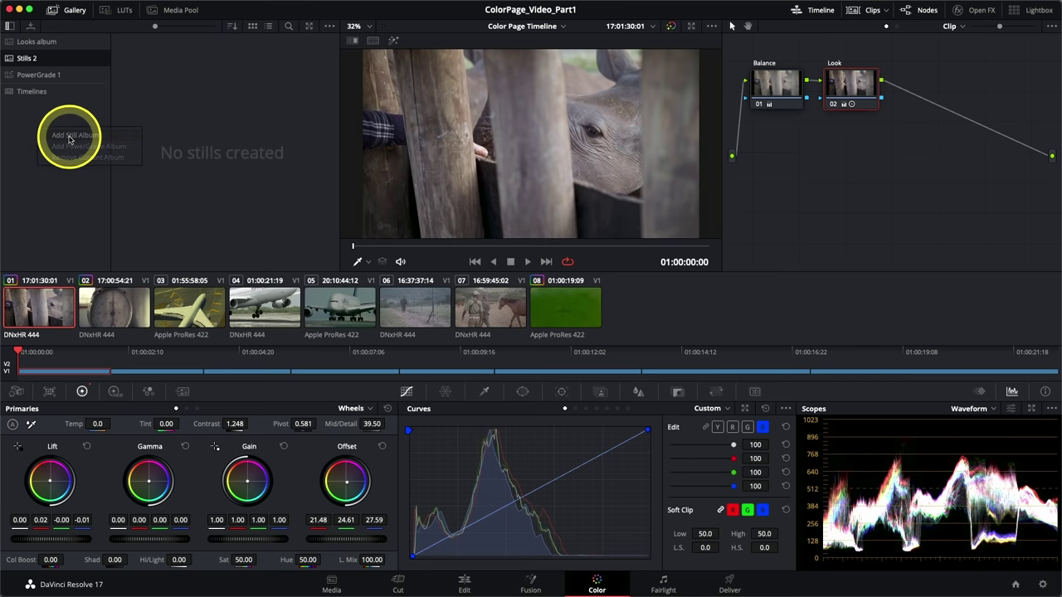
left_click(43, 42)
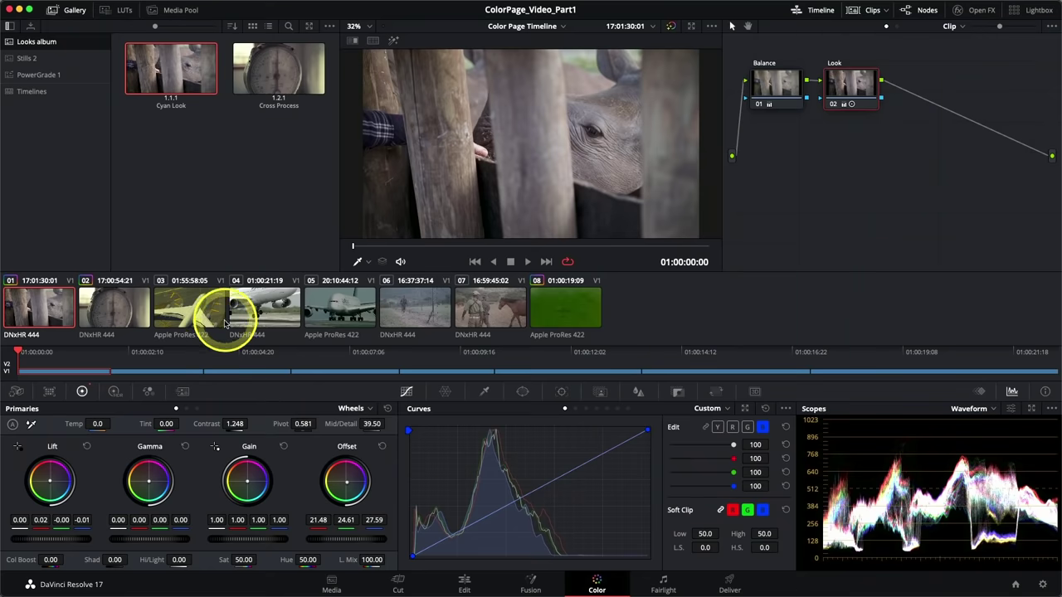
- Turn off loop playback and play the airplane clips from clip 03 through clip 05, returning to clip 03
left_click(197, 311)
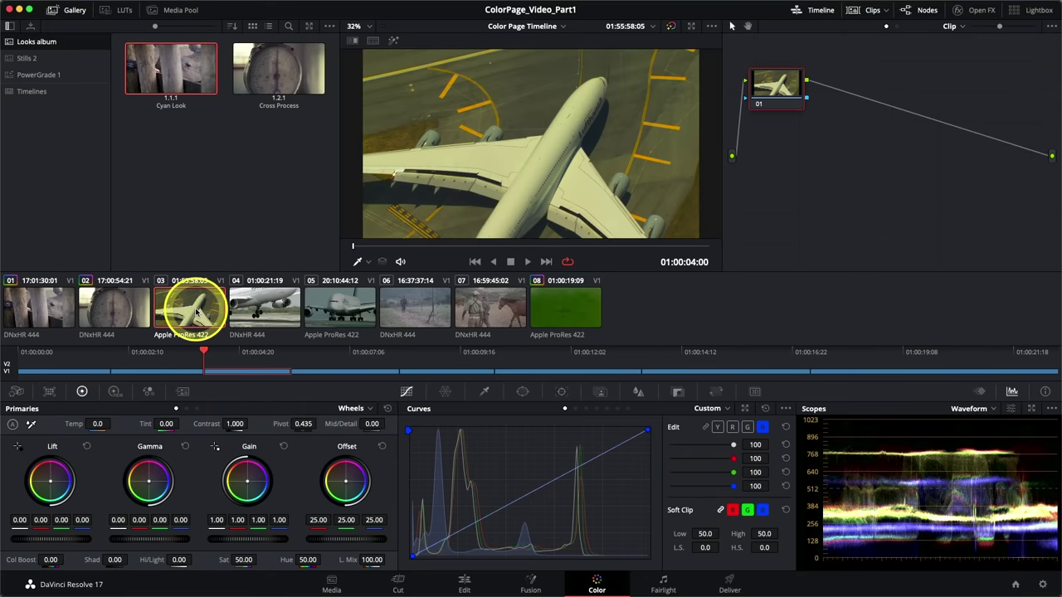
left_click(568, 262)
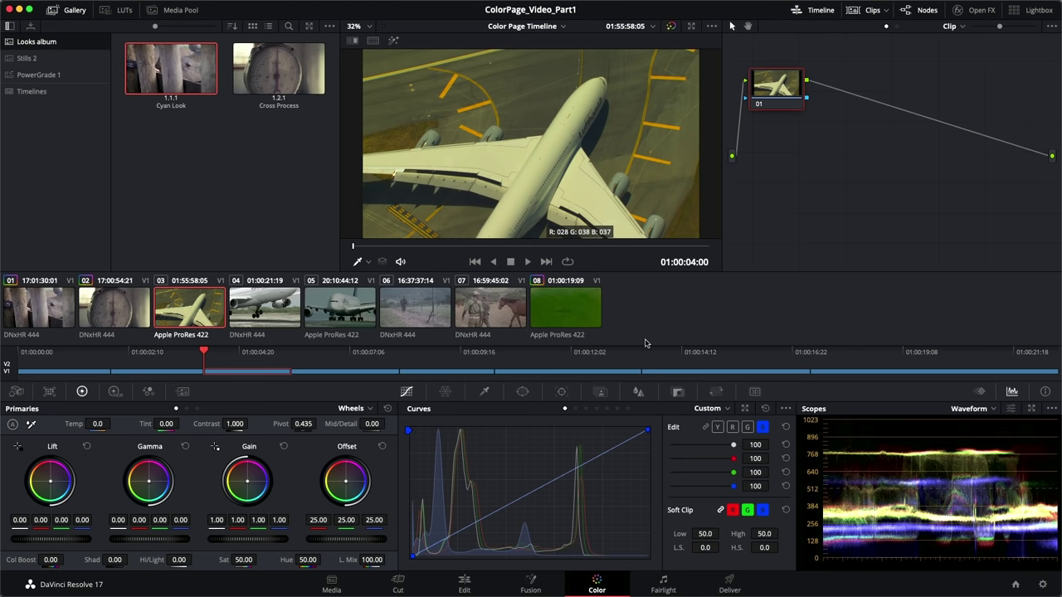
key("space")
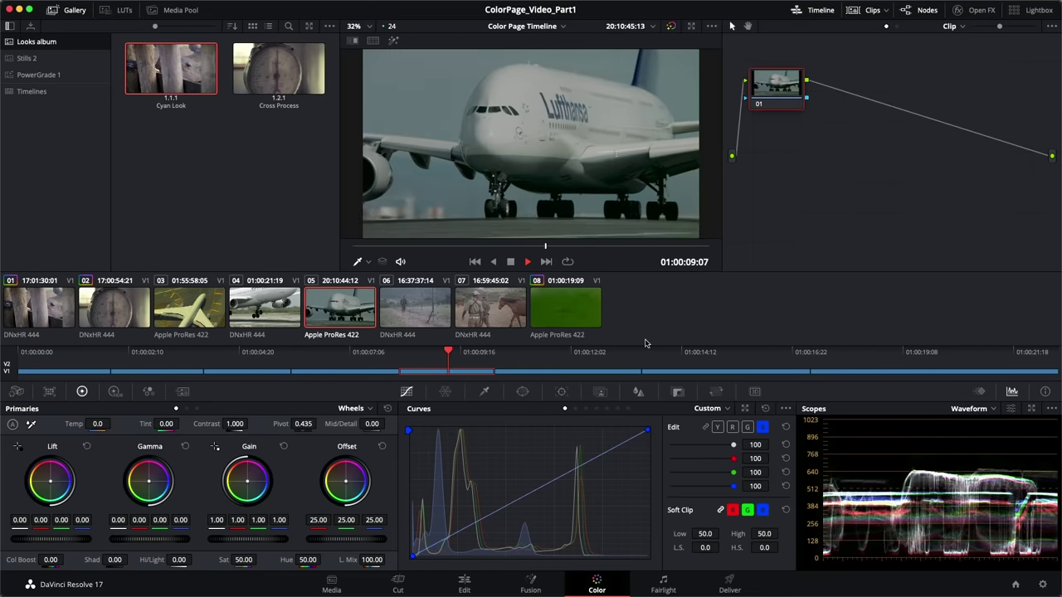
key("space")
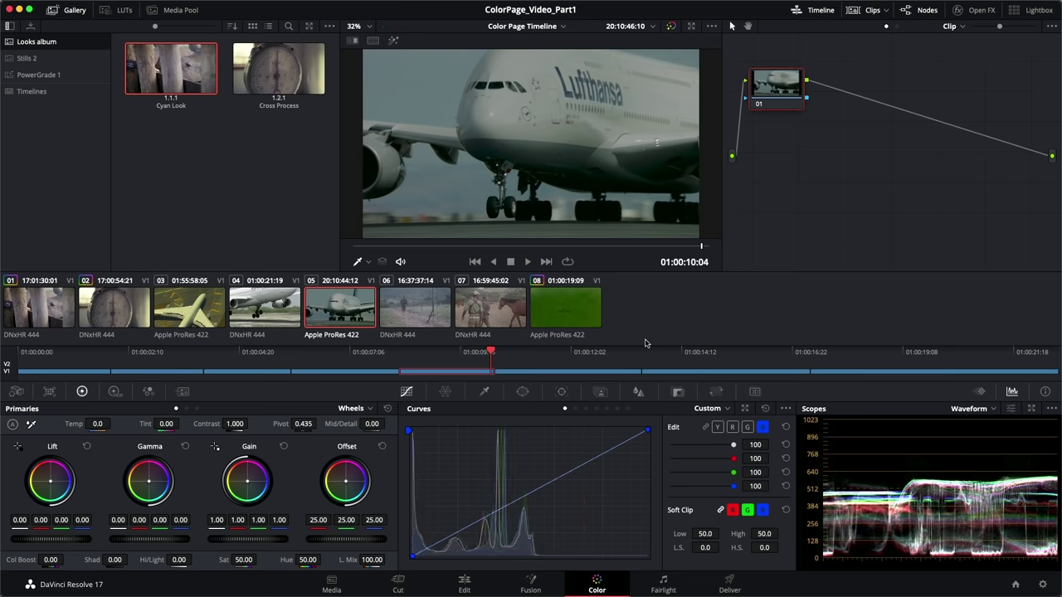
key("Up")
key("Up")
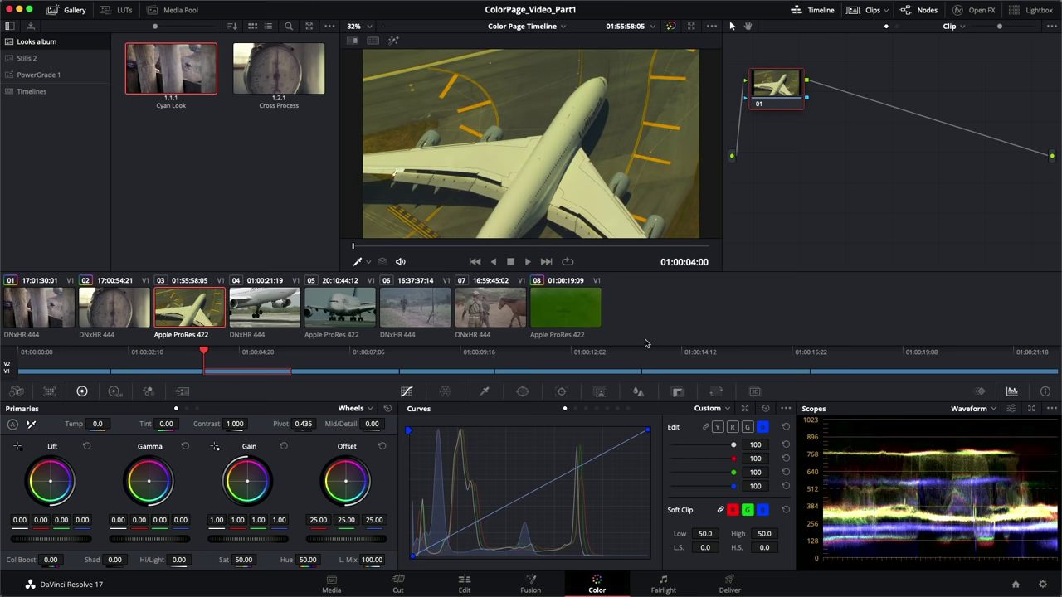
- Replay clips 03 to 05 to compare their color from shot to shot, and go back to clip 03
key("space")
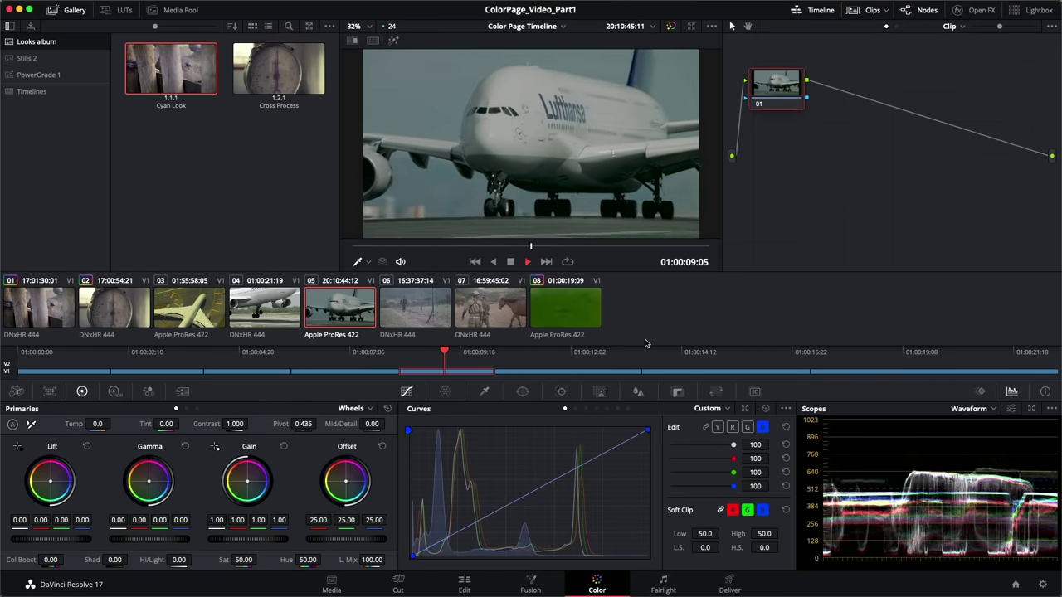
key("space")
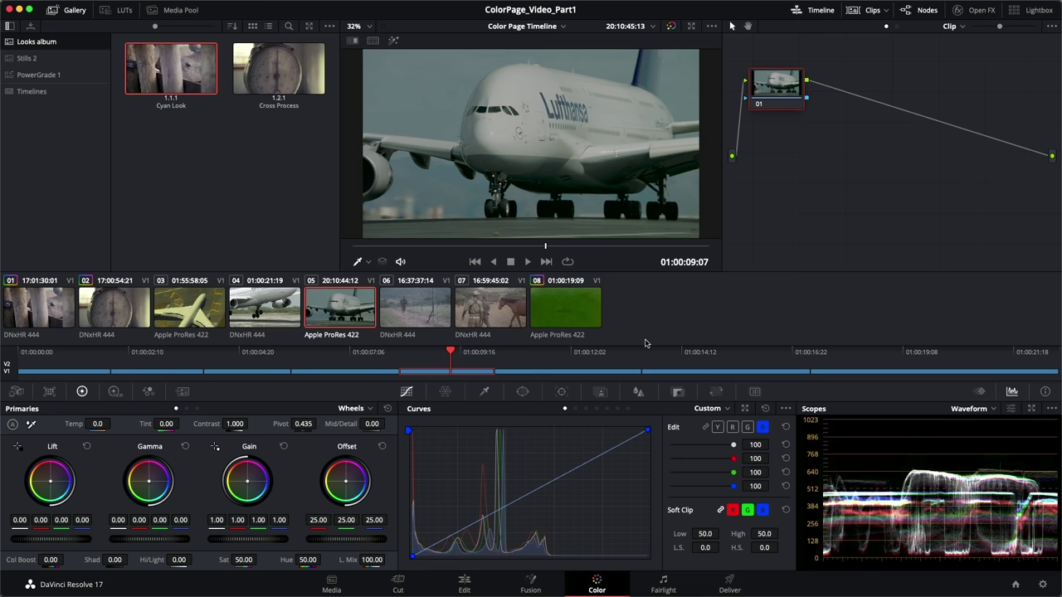
key("Up")
key("Up")
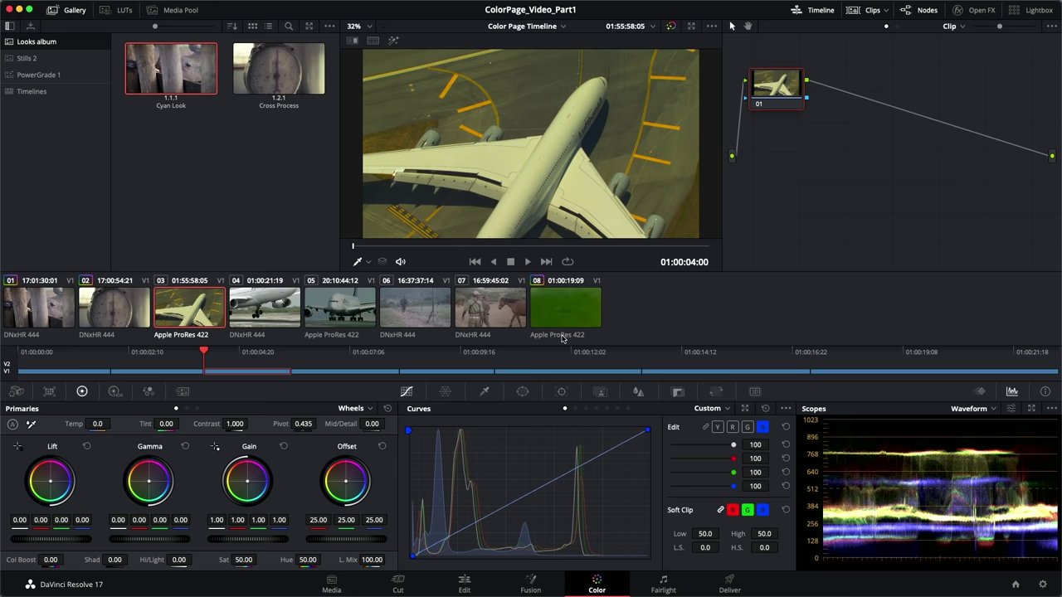
- Step back and forth between the neighbouring airplane clips to compare their color balance, ending on clip 04
key("Down")
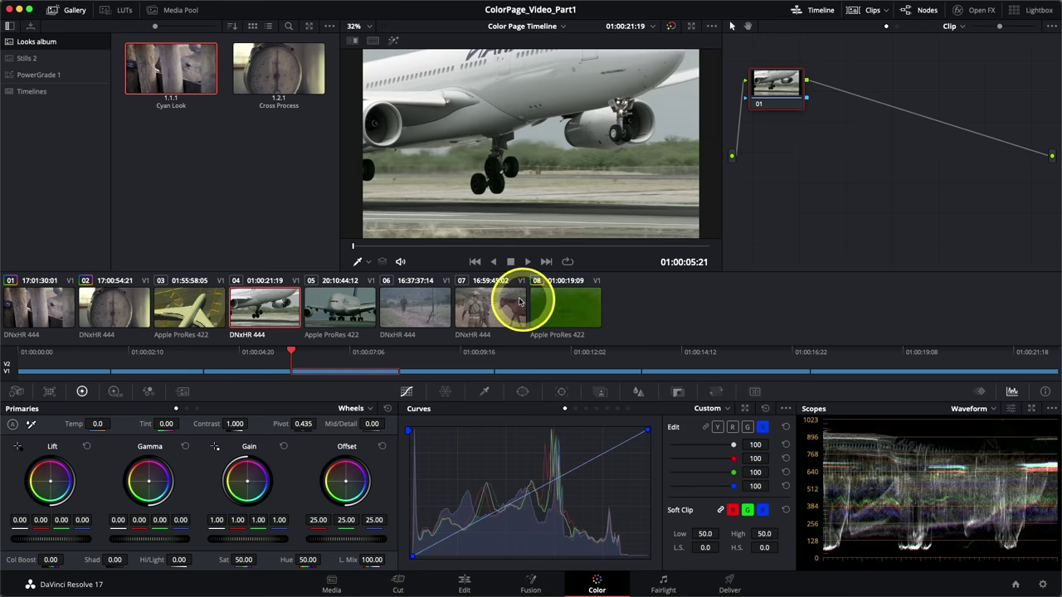
key("Down")
key("Up")
key("Down")
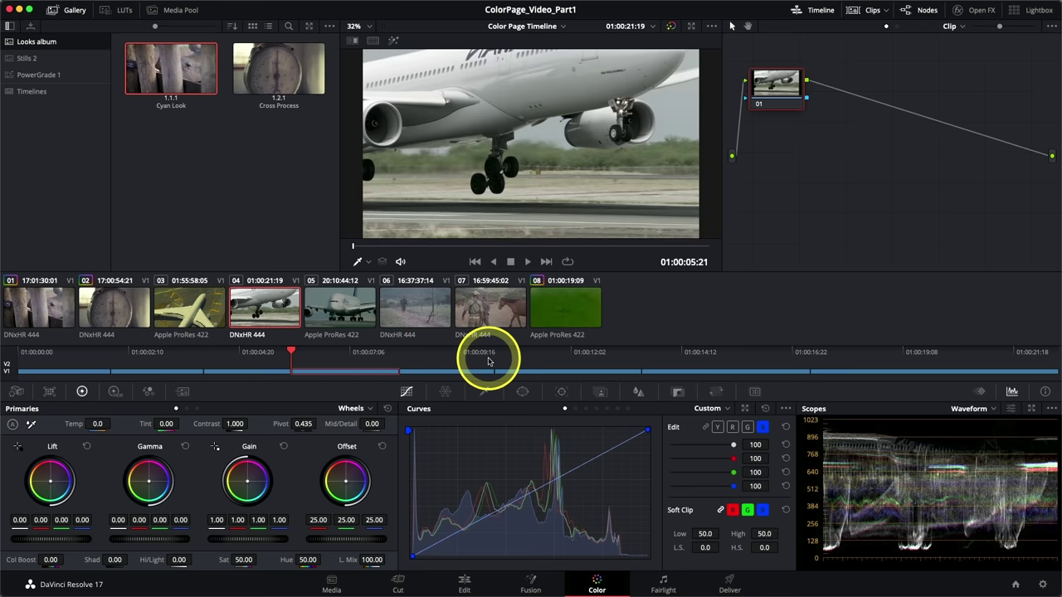
key("Up")
key("Down")
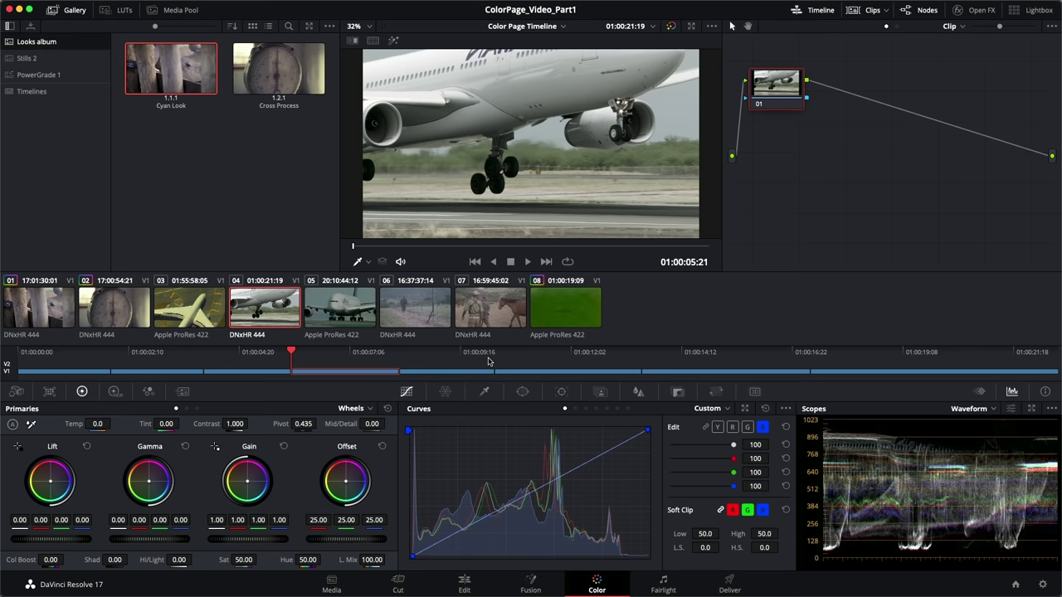
- Play clip 04 to review its color, then scrub back to the start of the clip
key("Down")
key("Up")
key("space")
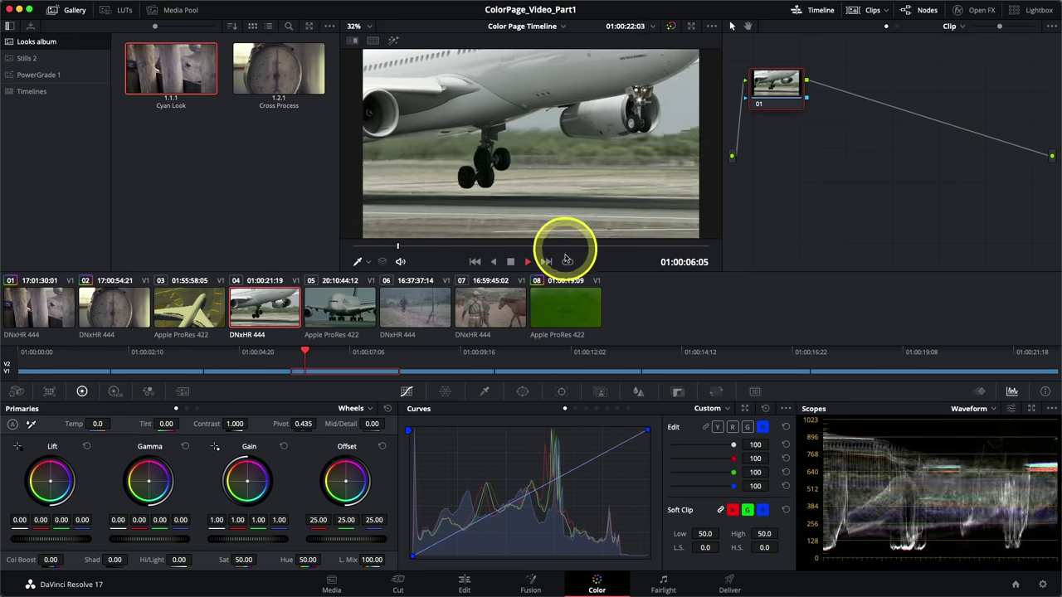
left_click(638, 247)
left_click_drag(638, 247, 356, 213)
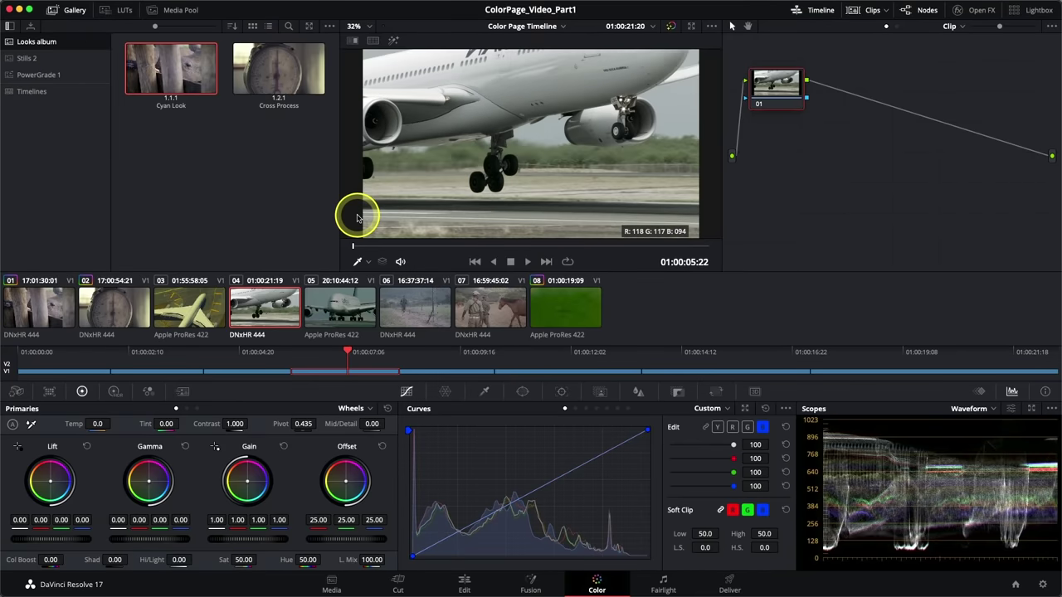
- Select clip 03 and shot match its color to clip 04
left_click(206, 305)
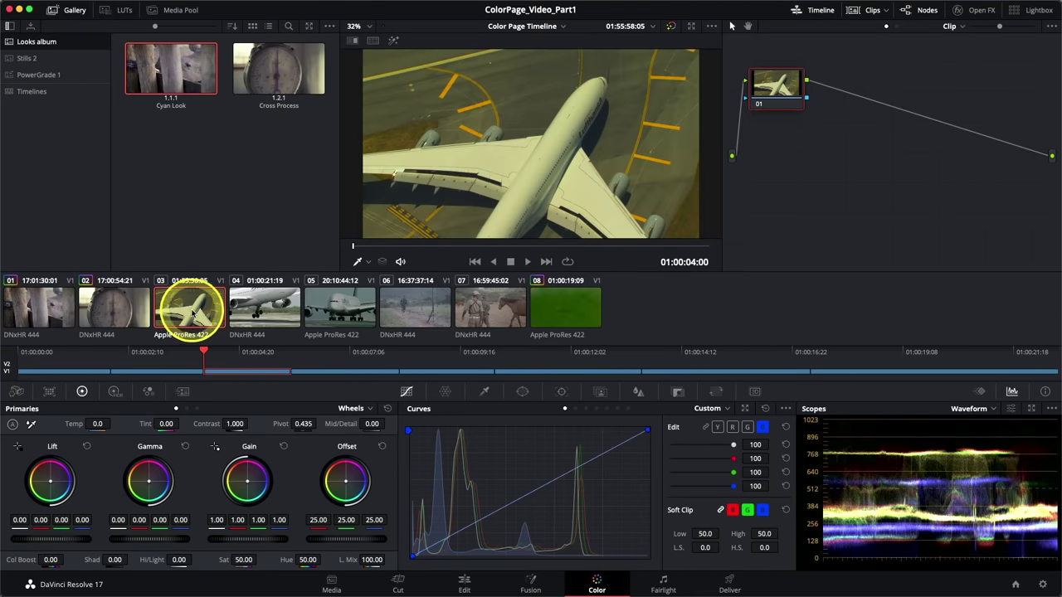
right_click(262, 311)
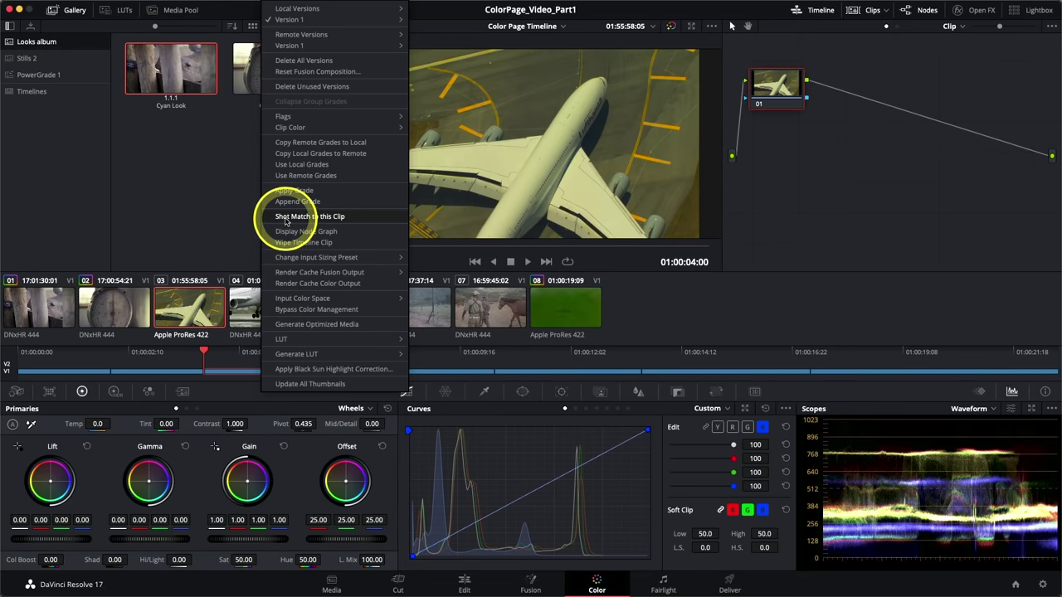
left_click(286, 217)
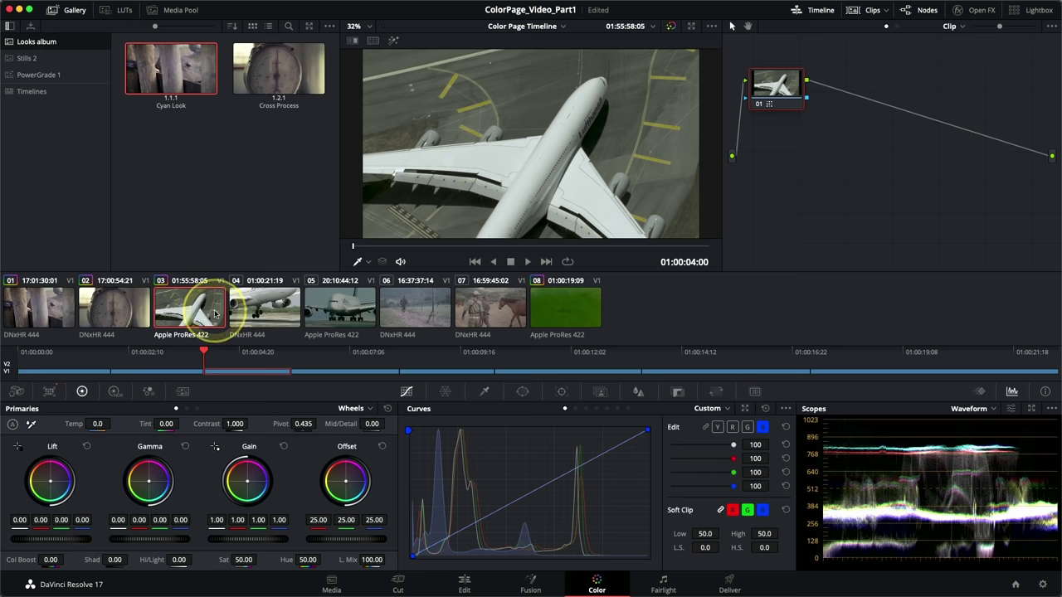
- Play from the matched clip 03 into clip 04 to check the color match, and replay it from the start of clip 03
key("space")
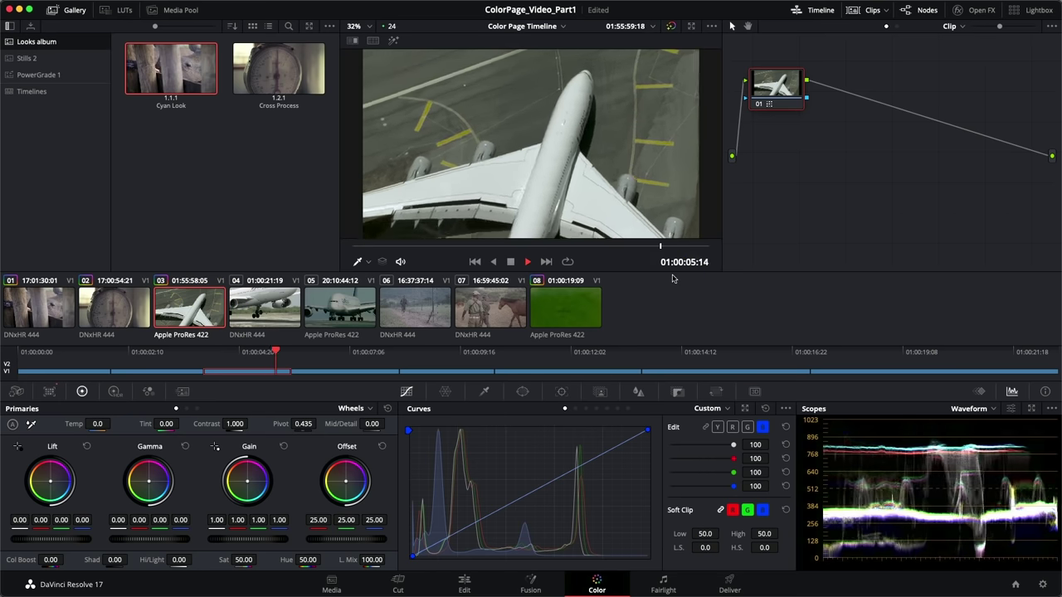
key("space")
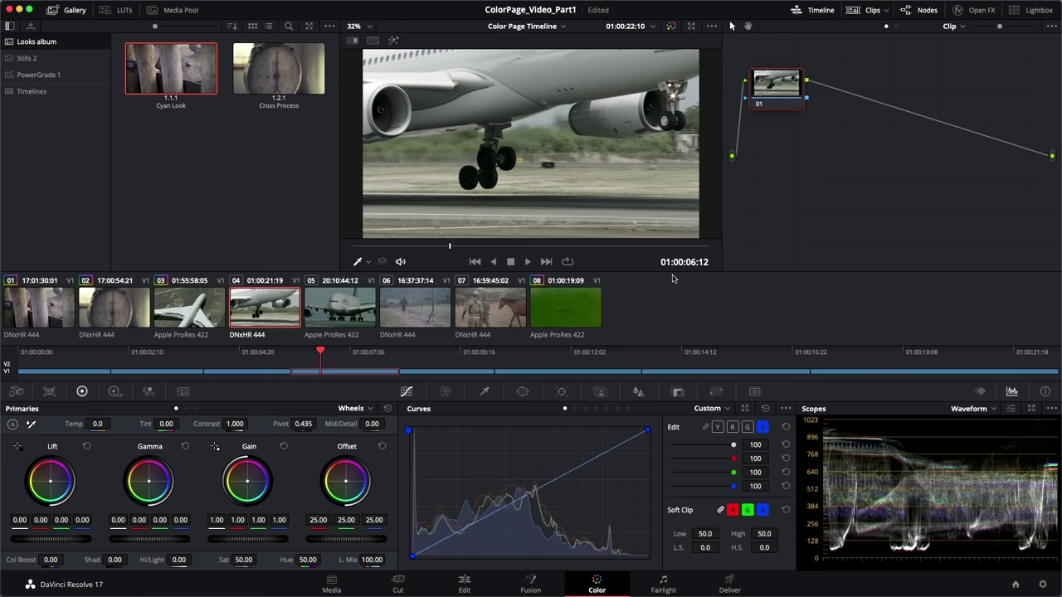
key("Up")
key("space")
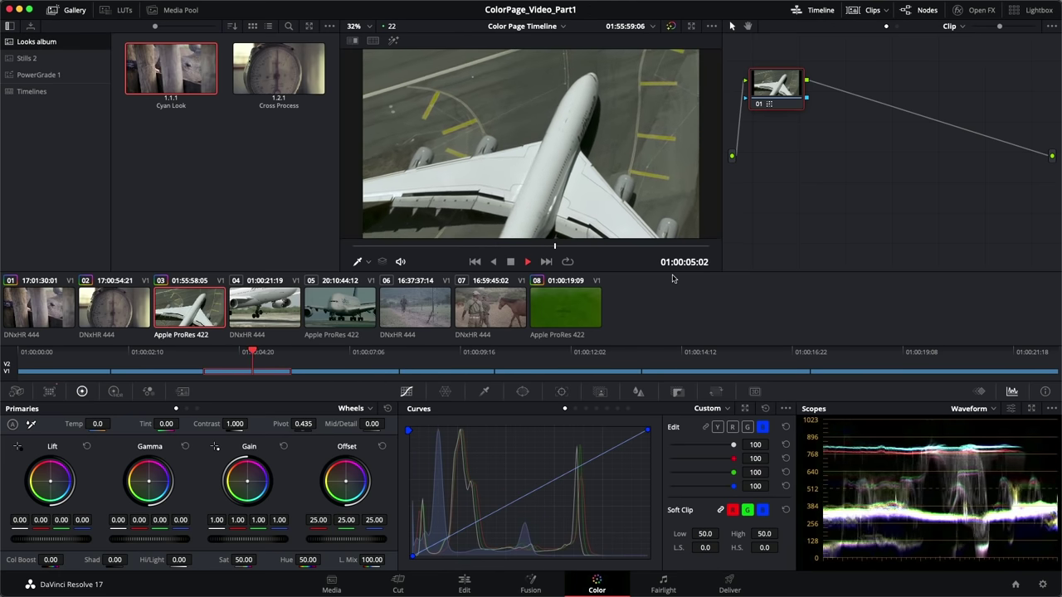
- Play clips 03 and 04 and flip between them to compare how well their colours match
key("space")
left_click(602, 214)
key("Up")
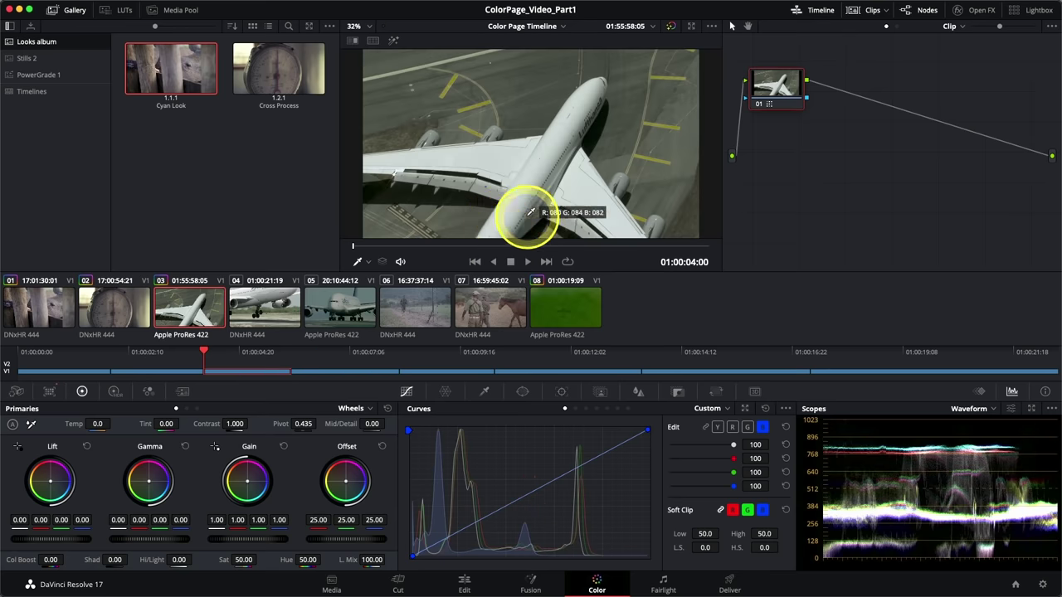
key("Down")
key("Up")
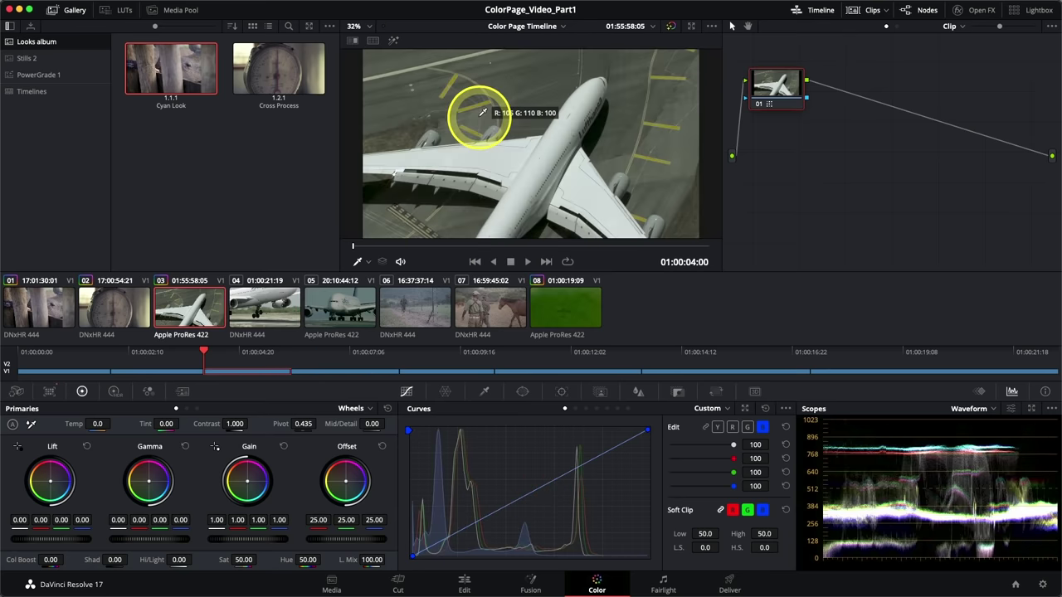
key("Down")
key("Up")
key("Down")
key("Up")
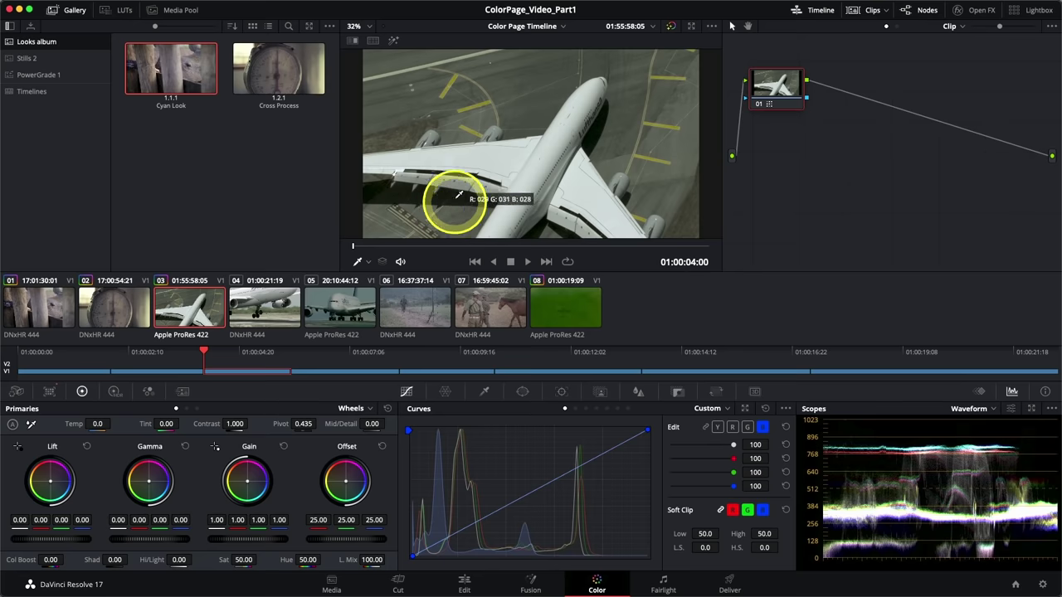
key("Down")
key("Up")
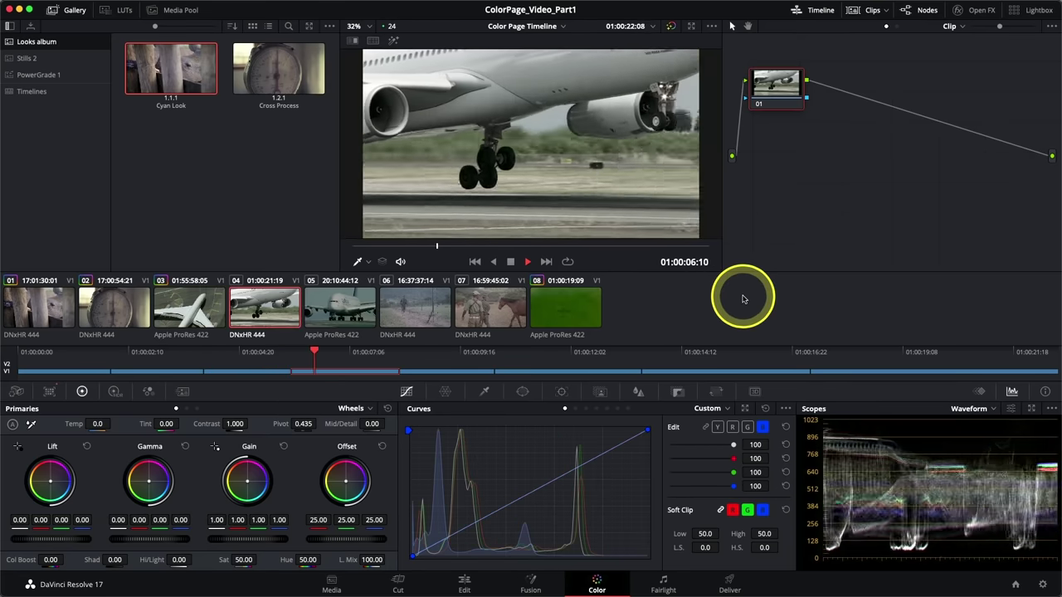
key("space")
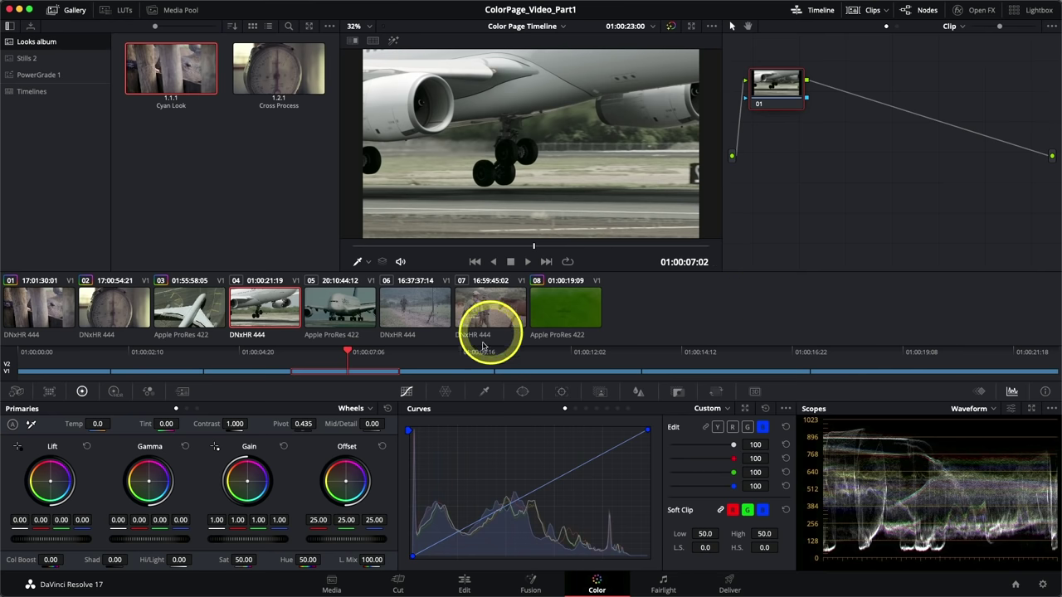
- Shot match clip 05, the taxiing Lufthansa plane, to clip 04
key("Down")
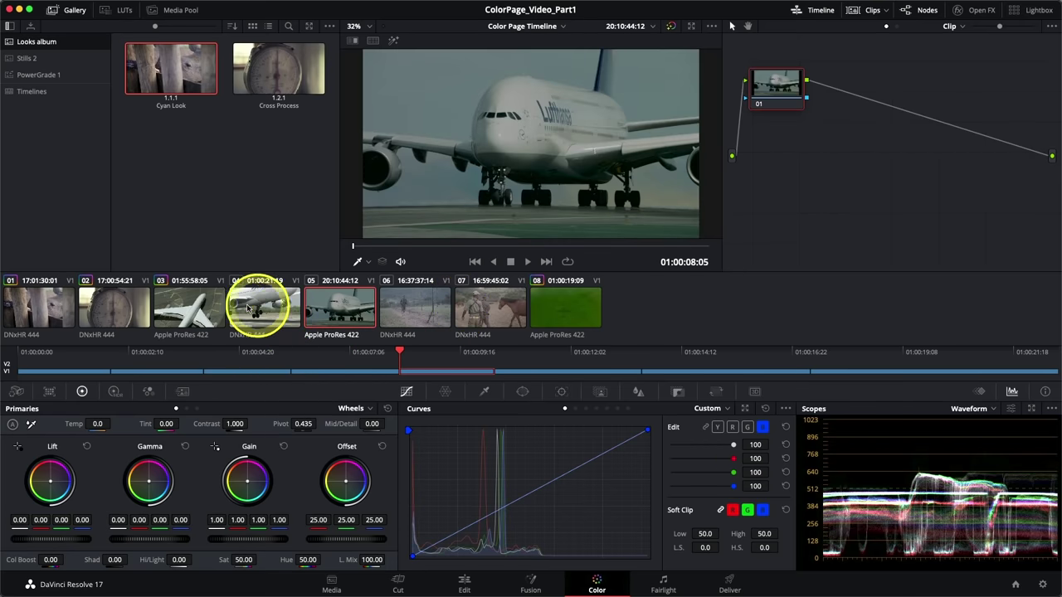
right_click(332, 312)
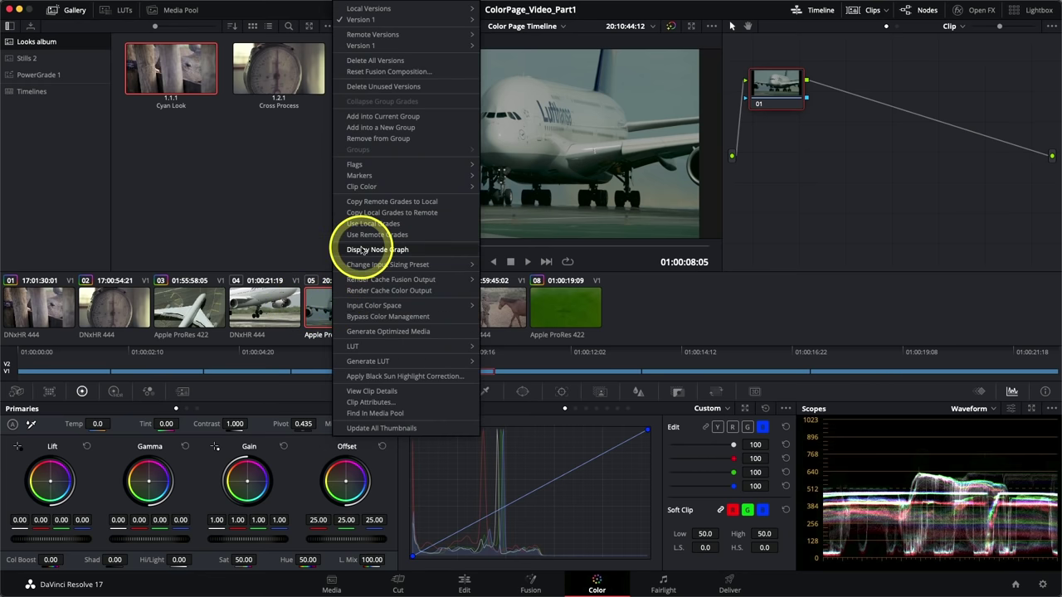
left_click(253, 305)
right_click(248, 305)
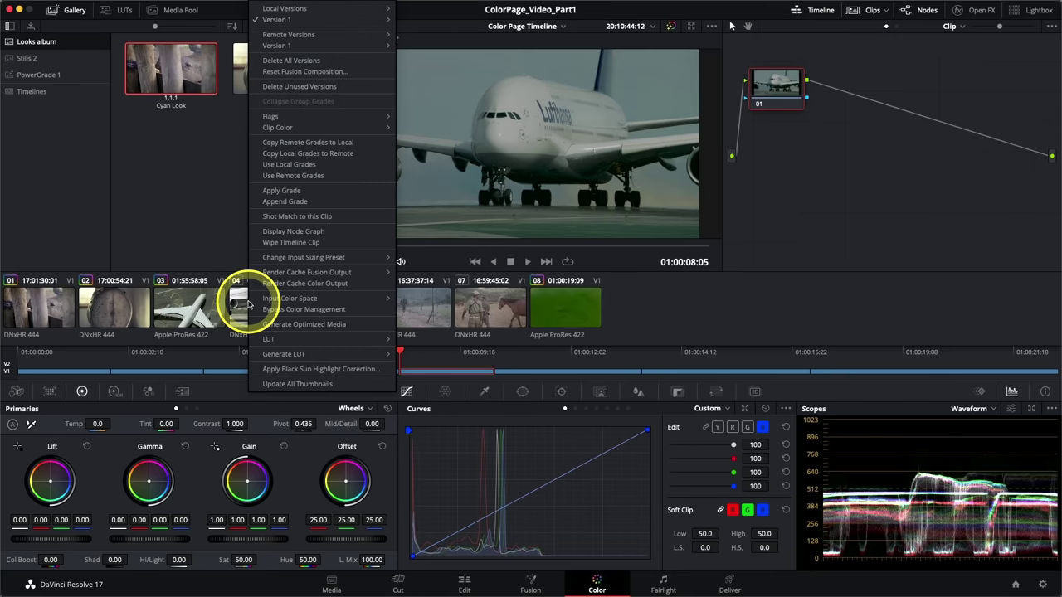
left_click(287, 218)
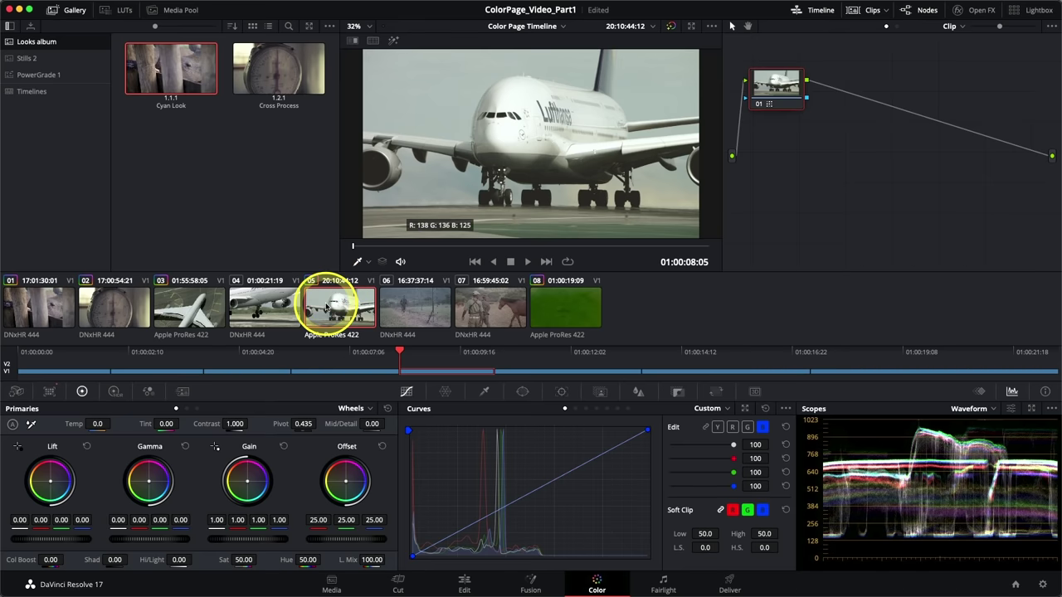
- Toggle the shot match node on clip 05 off and on, and compare the clip with clip 04
left_click(758, 104)
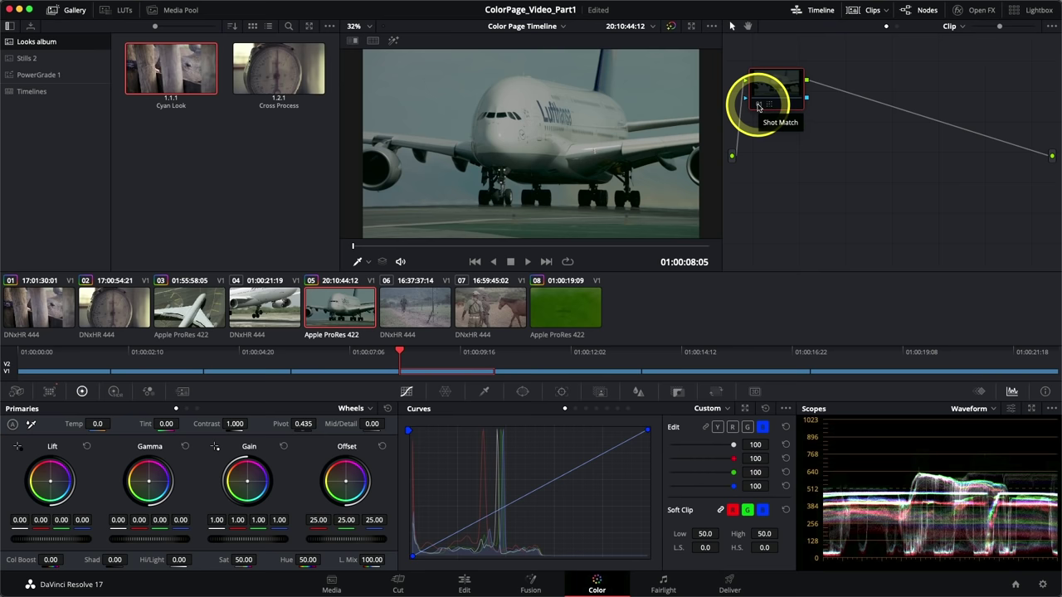
left_click(758, 104)
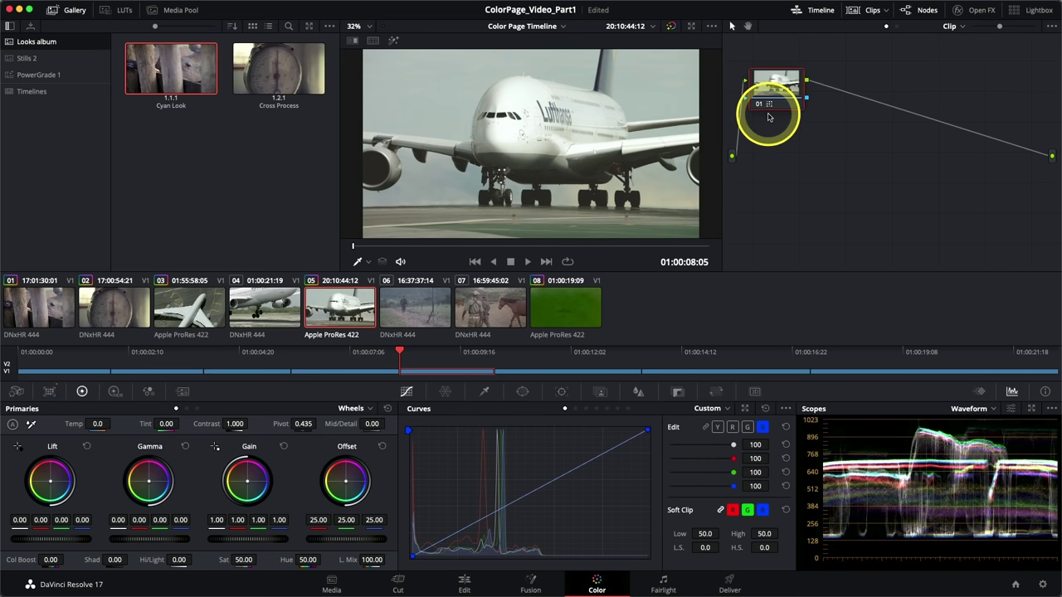
left_click(274, 295)
left_click(353, 282)
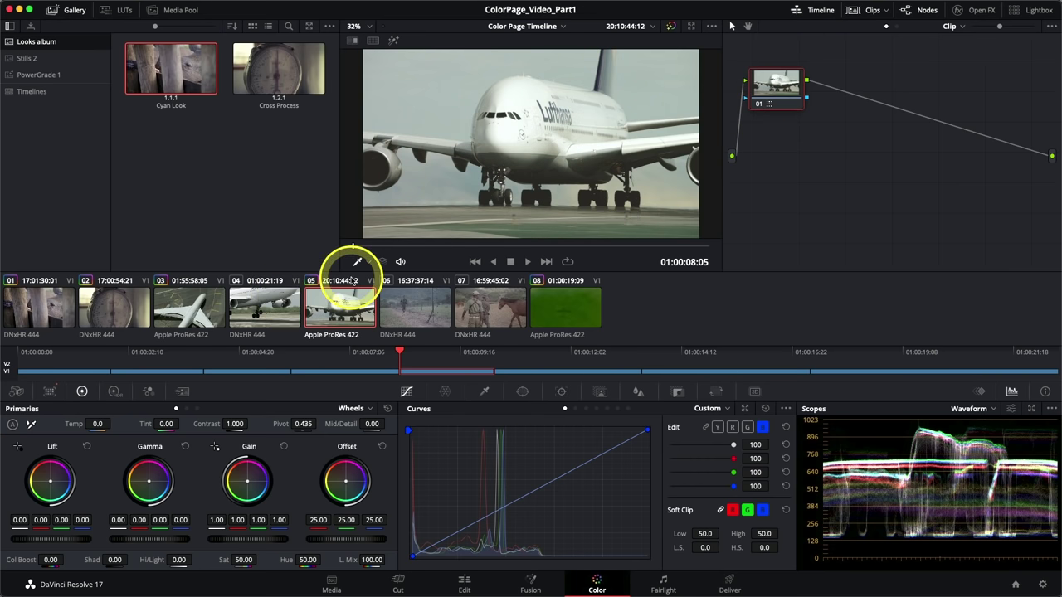
key("Up")
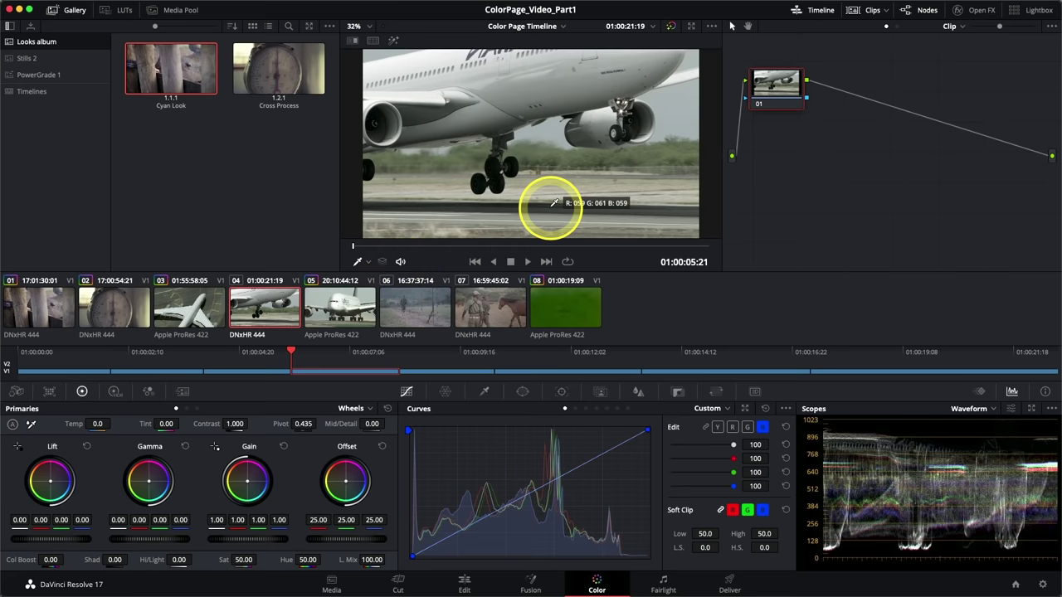
key("Down")
key("Up")
key("Down")
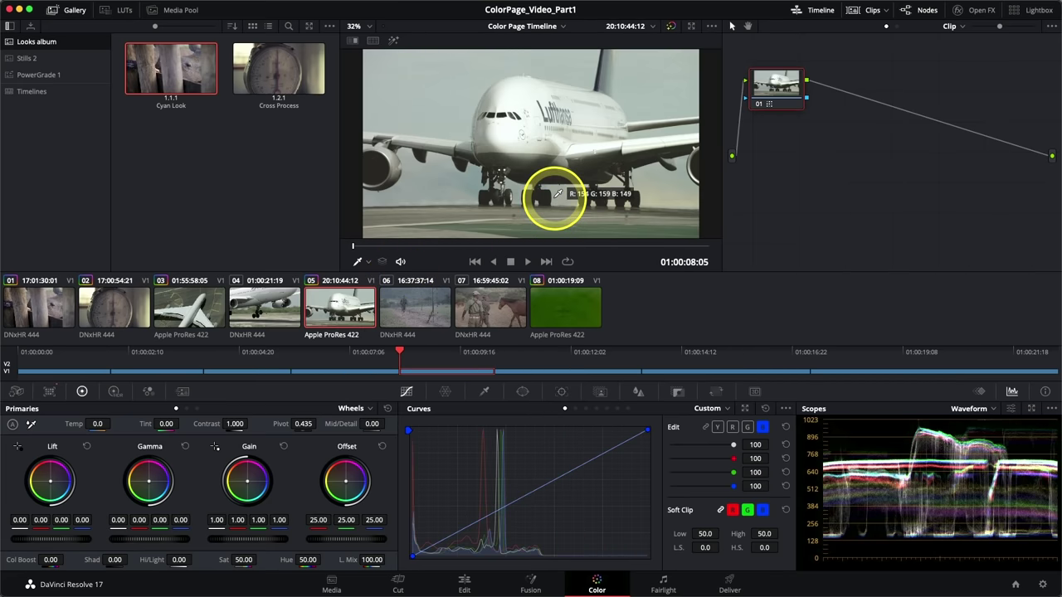
- Check the black level of clip 04 on the waveform and set the master Lift of clip 05 to -0.05
key("Up")
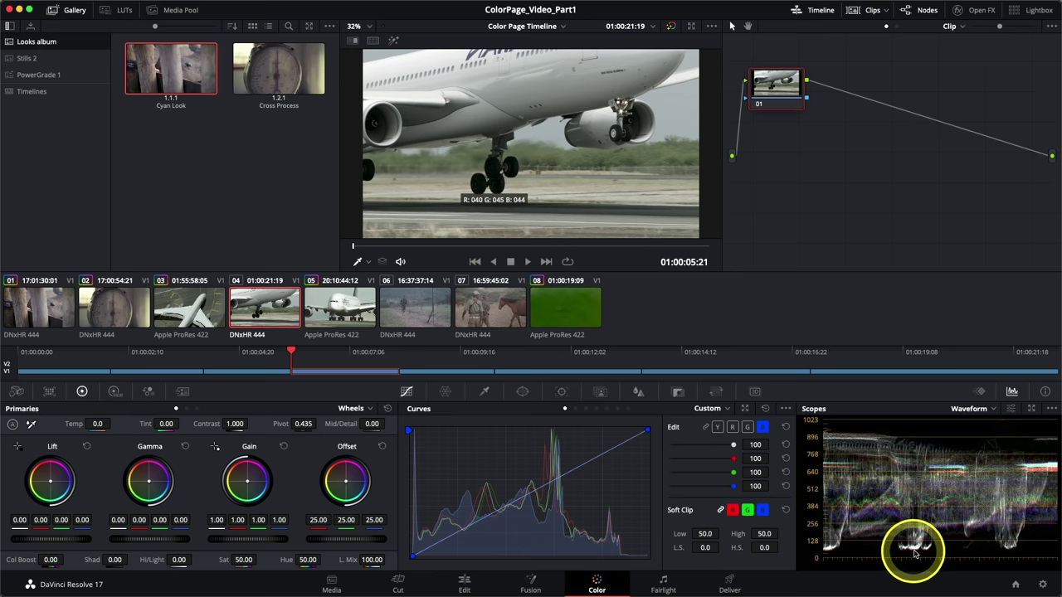
key("Down")
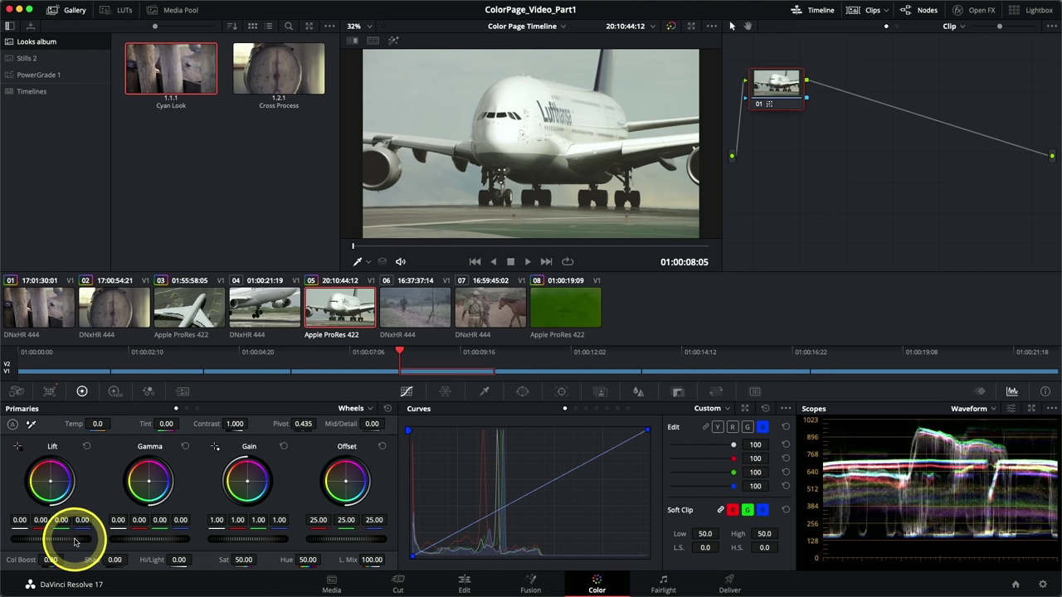
left_click_drag(74, 542, 12, 527)
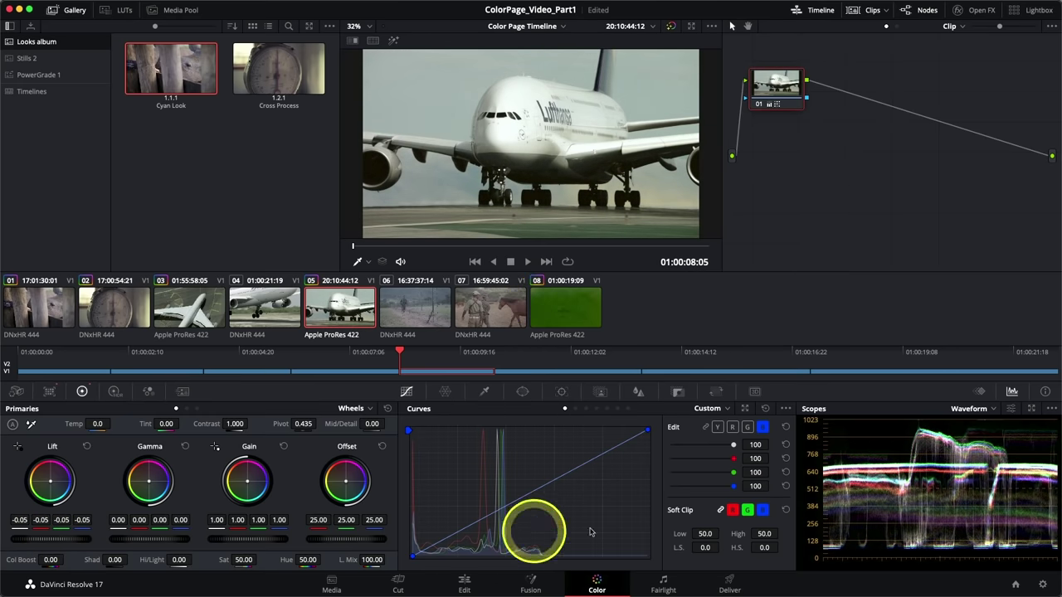
- Compare the shadows and highlights of clips 04 and 05, and set the master Gain of clip 05 to 0.99
key("Up")
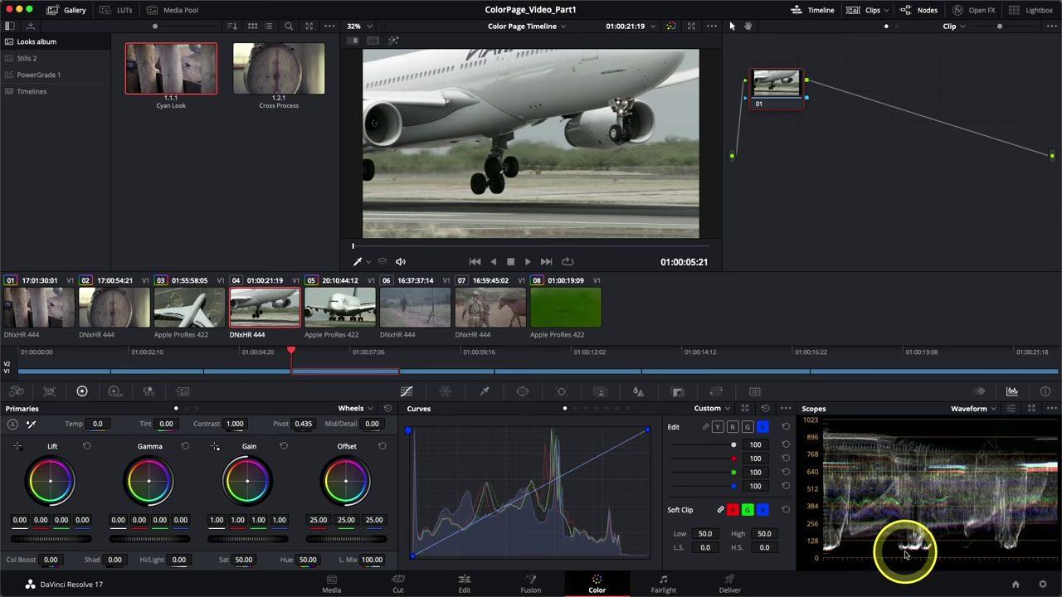
key("Down")
key("Up")
key("Down")
key("Up")
key("Down")
key("Up")
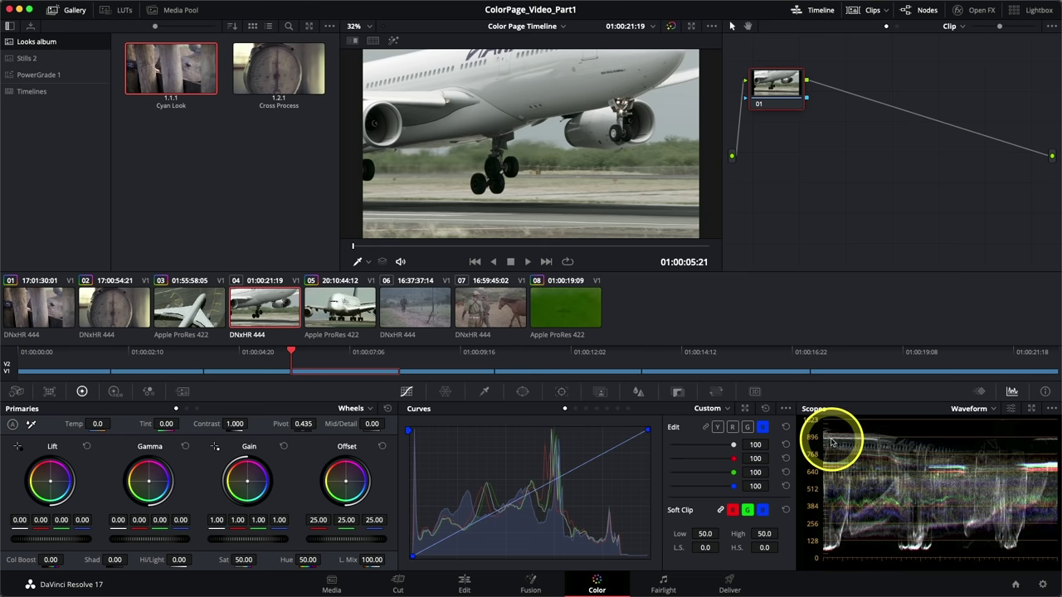
key("Down")
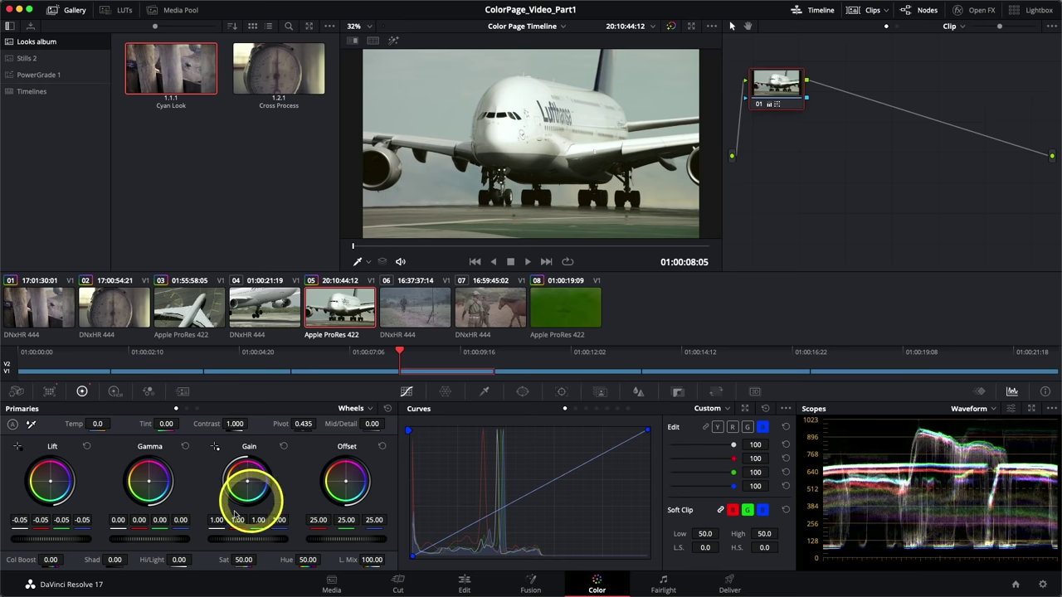
left_click_drag(268, 540, 257, 538)
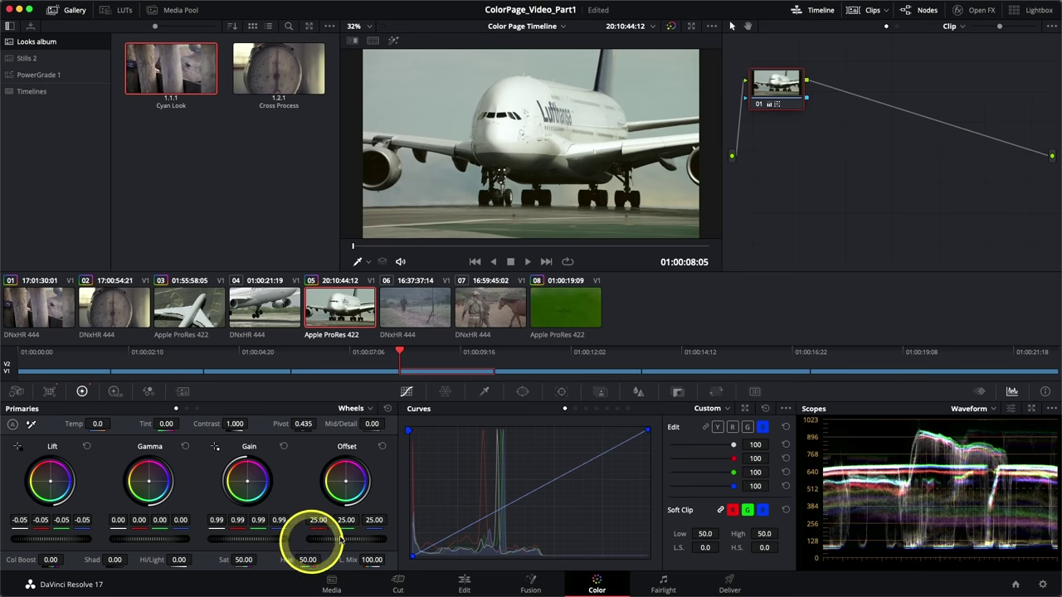
- Compare the midtones with clip 04 and set the master Gamma of clip 05 to 0.03
key("shift+Home")
key("Up")
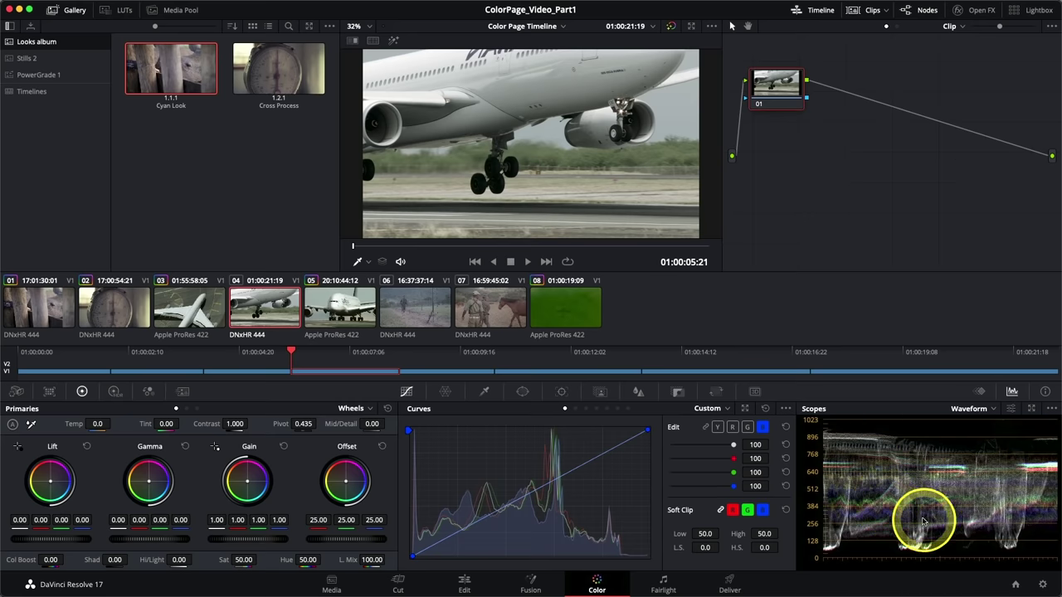
key("Down")
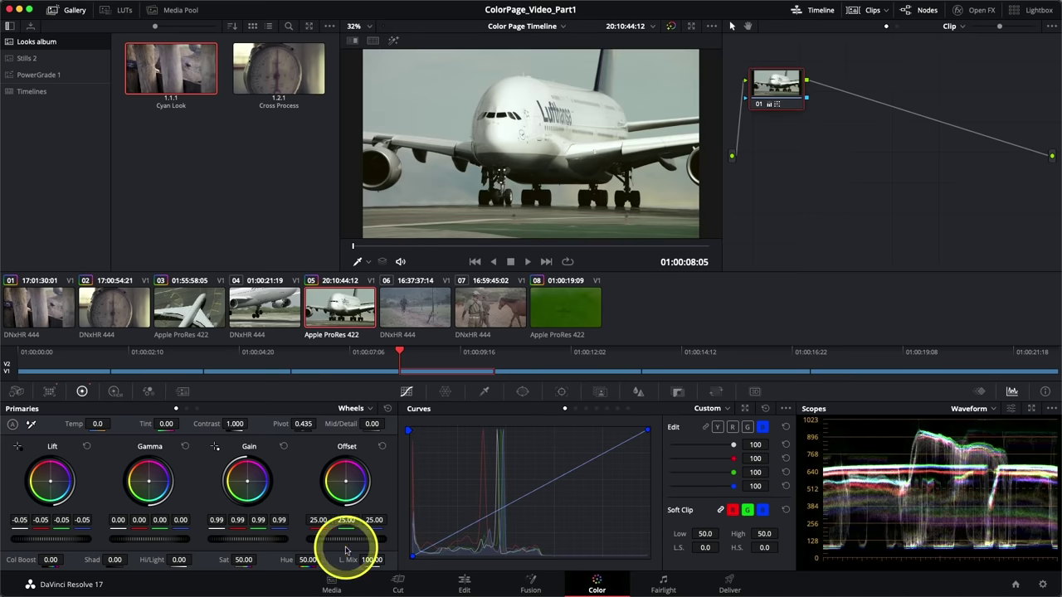
mouse_move(138, 530)
left_mouse_down()
mouse_move(217, 536)
mouse_move(127, 541)
left_mouse_up()
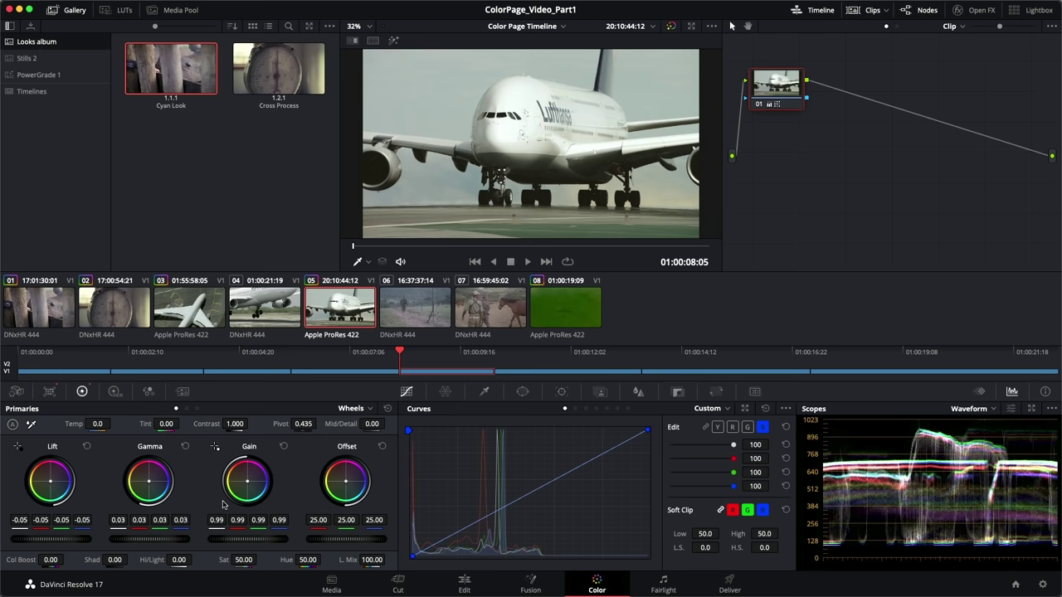
- Check clip 05 against clip 04 and switch the primaries controls from wheels to Bars
key("Up")
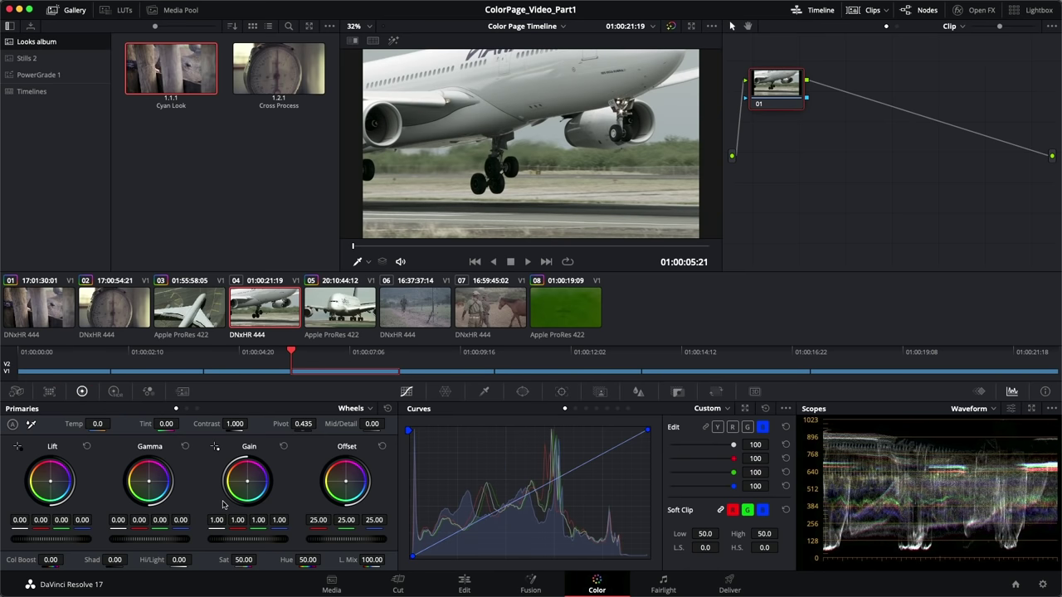
key("Down")
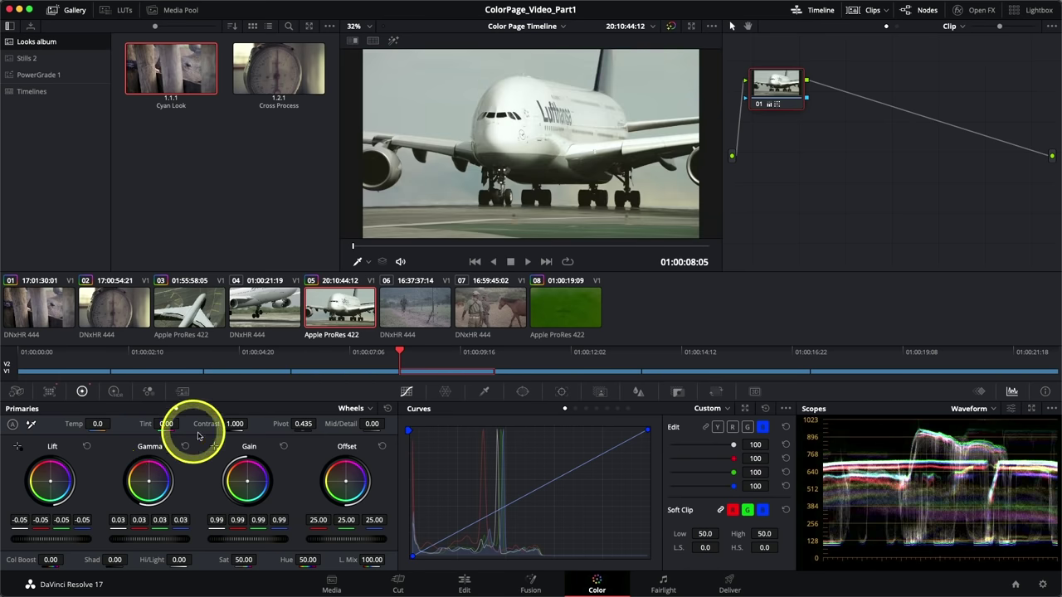
left_click(350, 408)
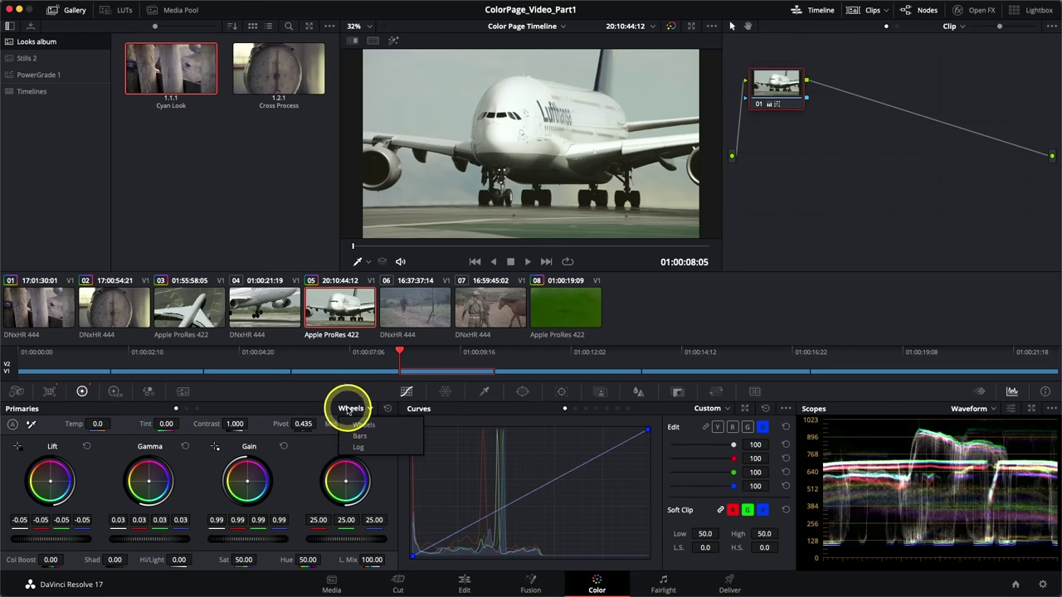
left_click(357, 436)
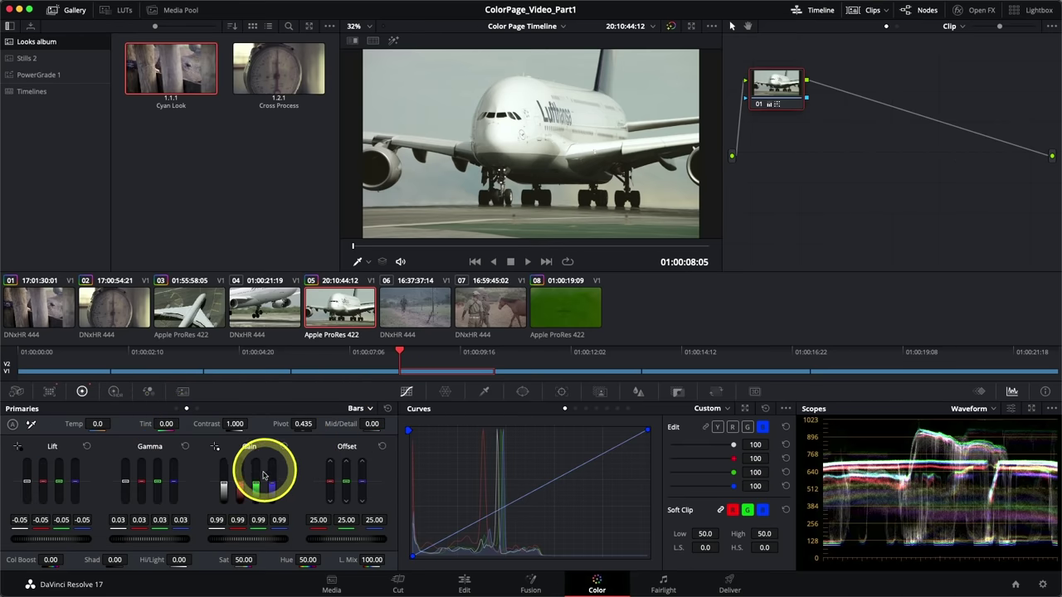
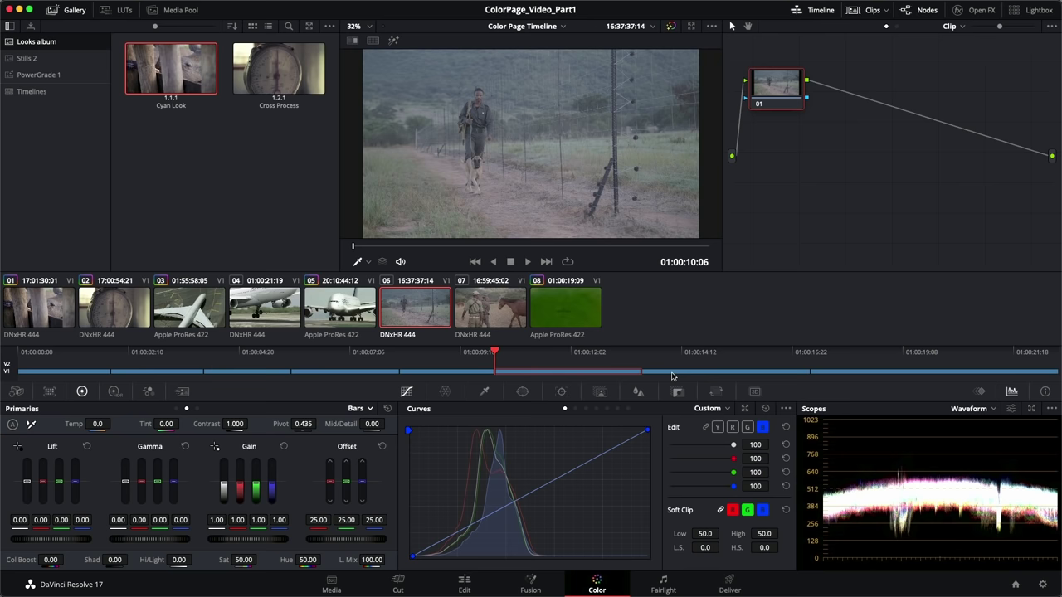
- Flip between clips 06 and 07 to compare their ungraded images and waveforms
key("Down")
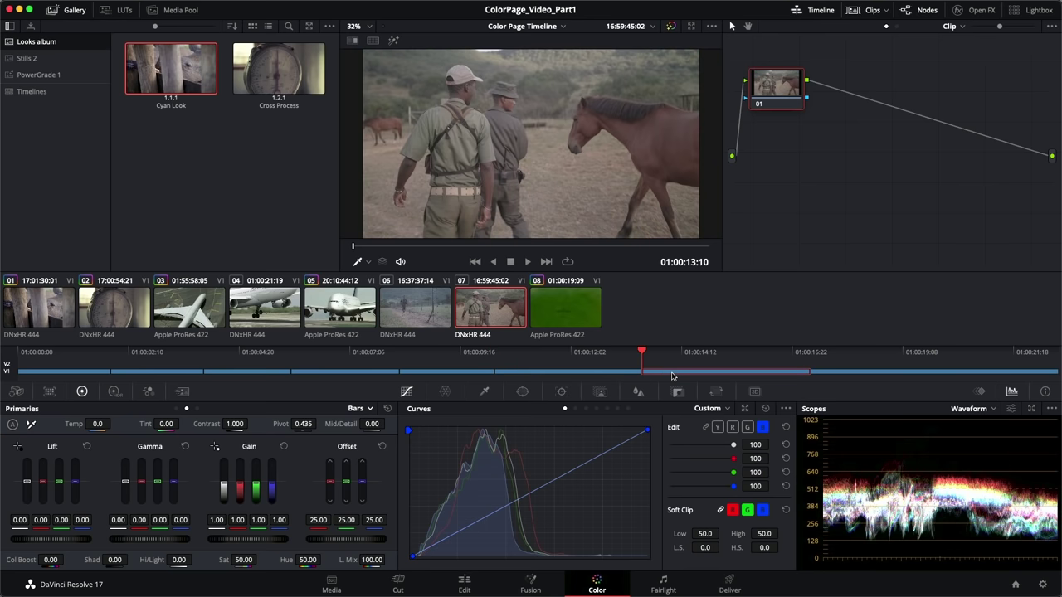
key("Up")
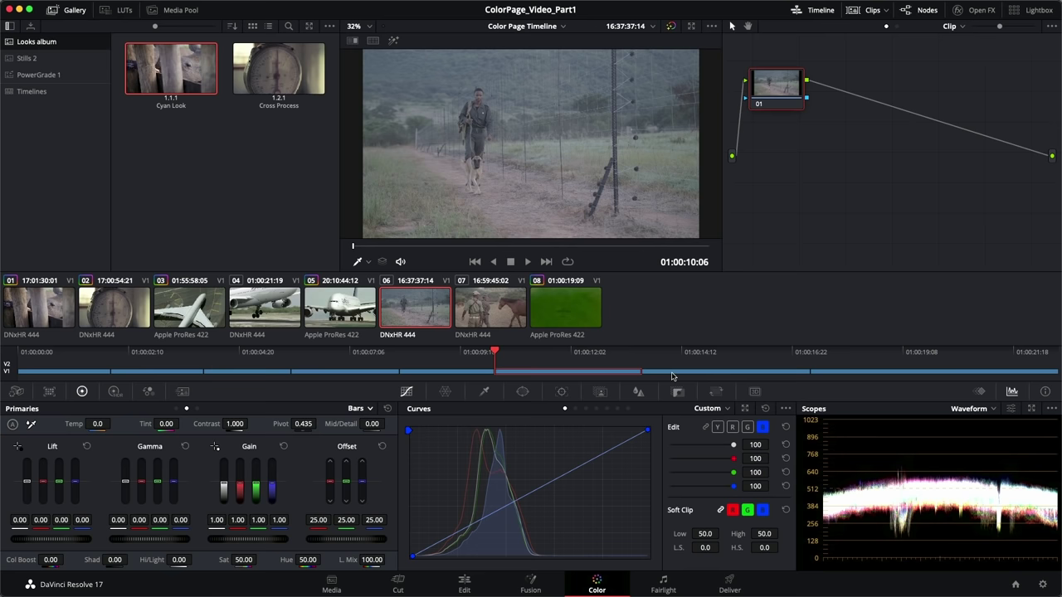
key("Down")
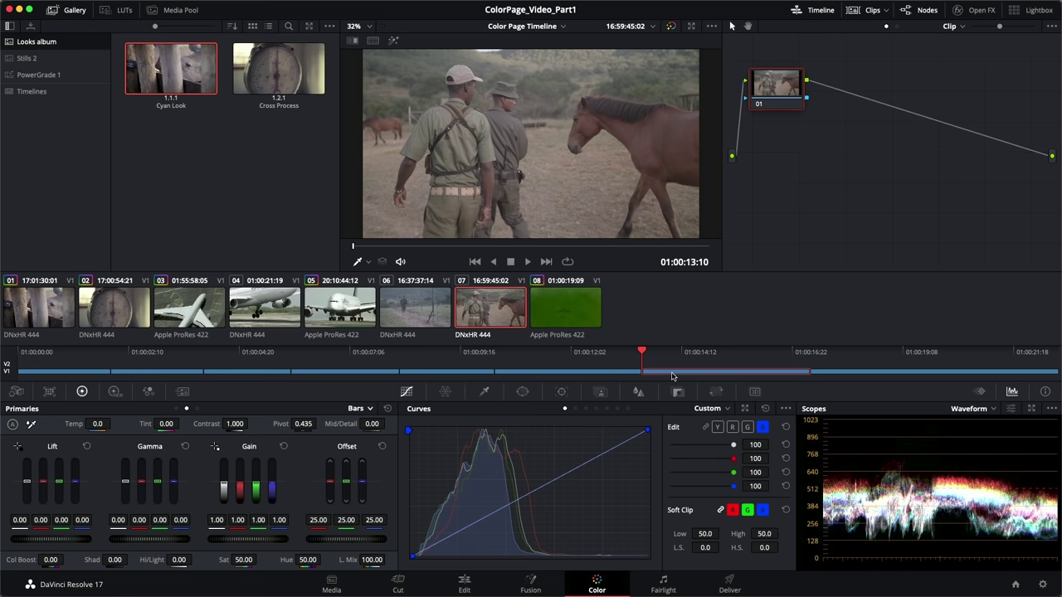
key("Up")
left_click(677, 390)
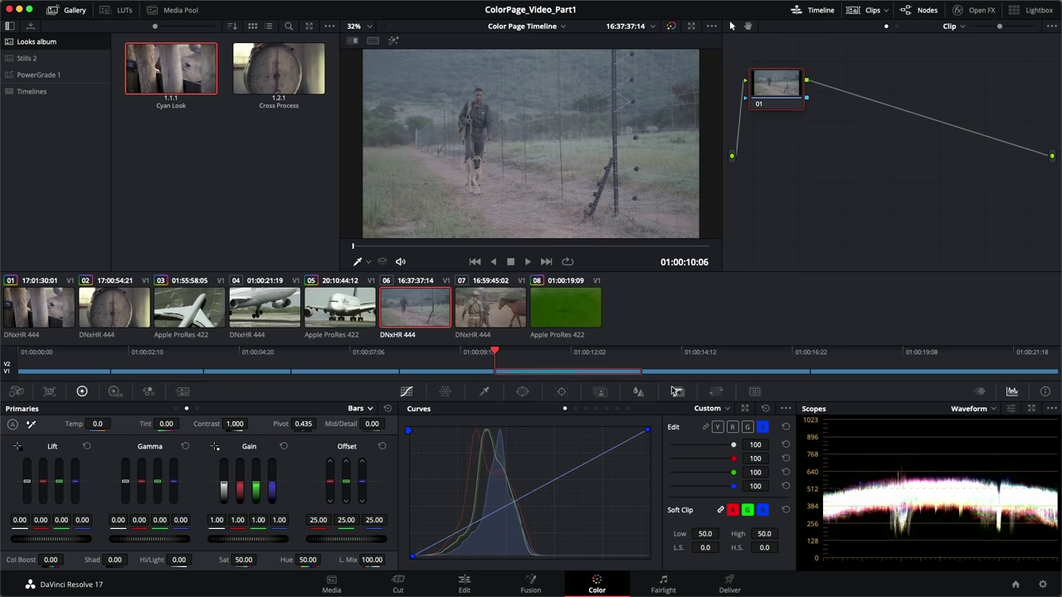
key("Down")
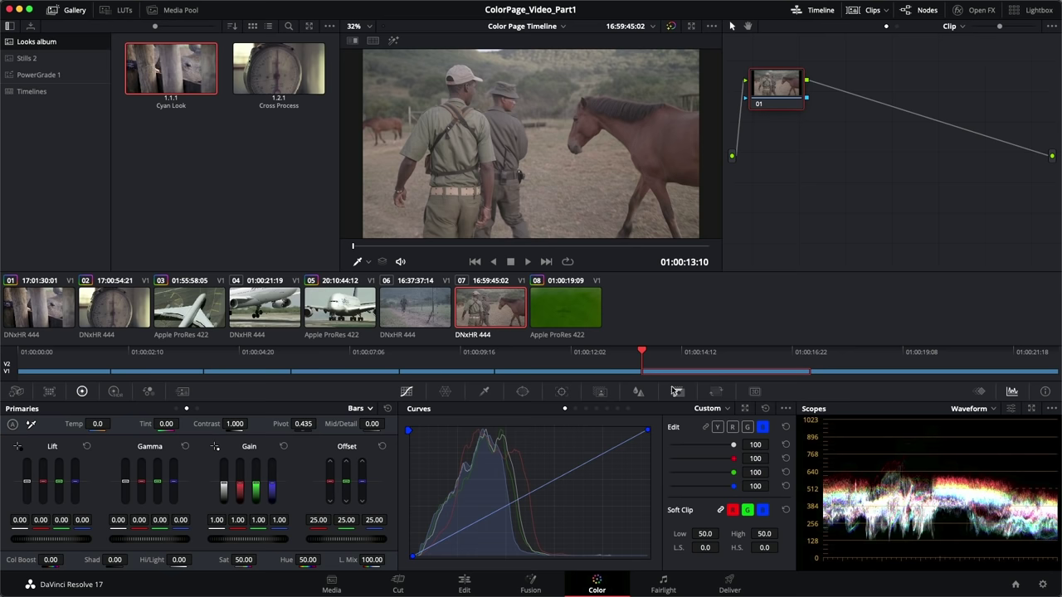
key("Up")
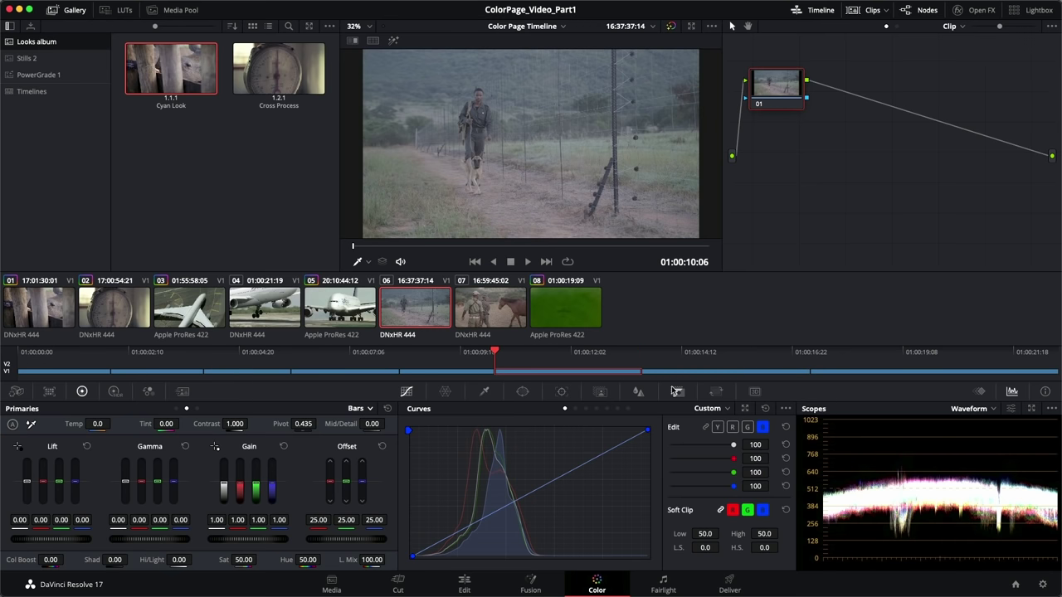
- Grab a still of clip 07 into the Stills 2 album and label it Reference
key("Down")
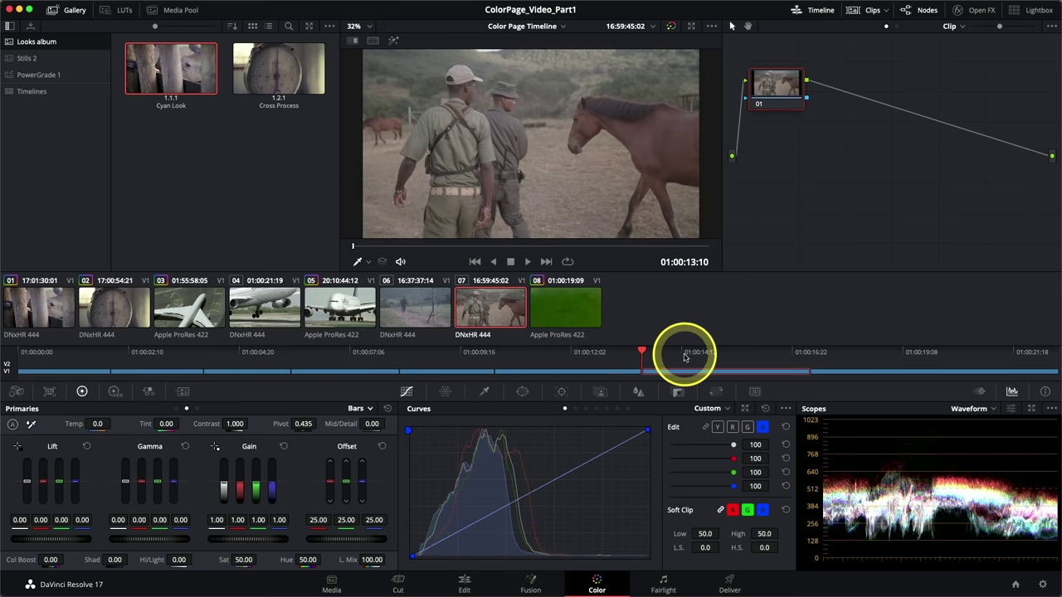
mouse_move(522, 178)
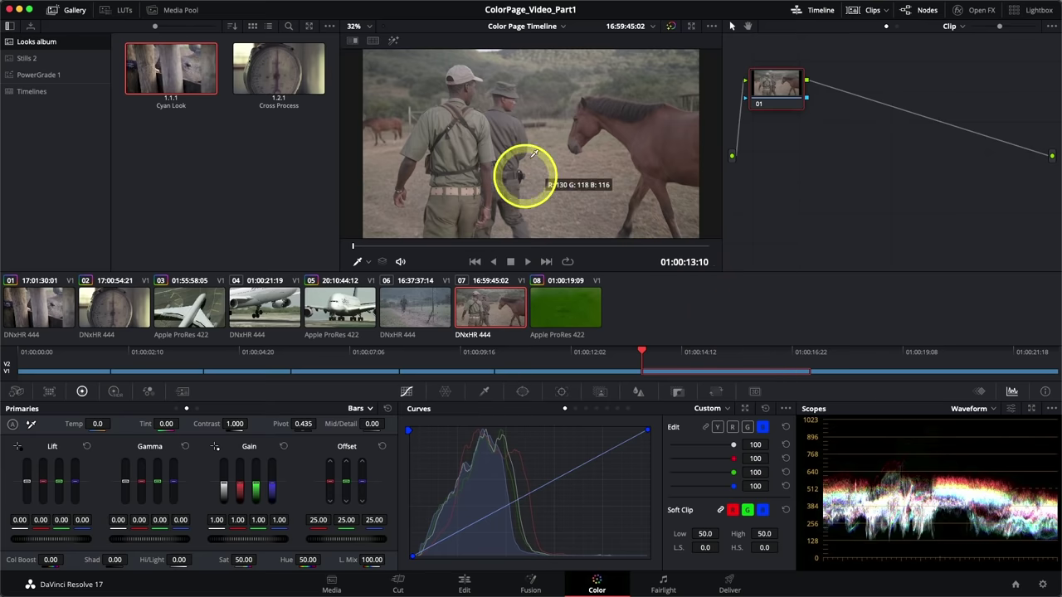
left_click(33, 60)
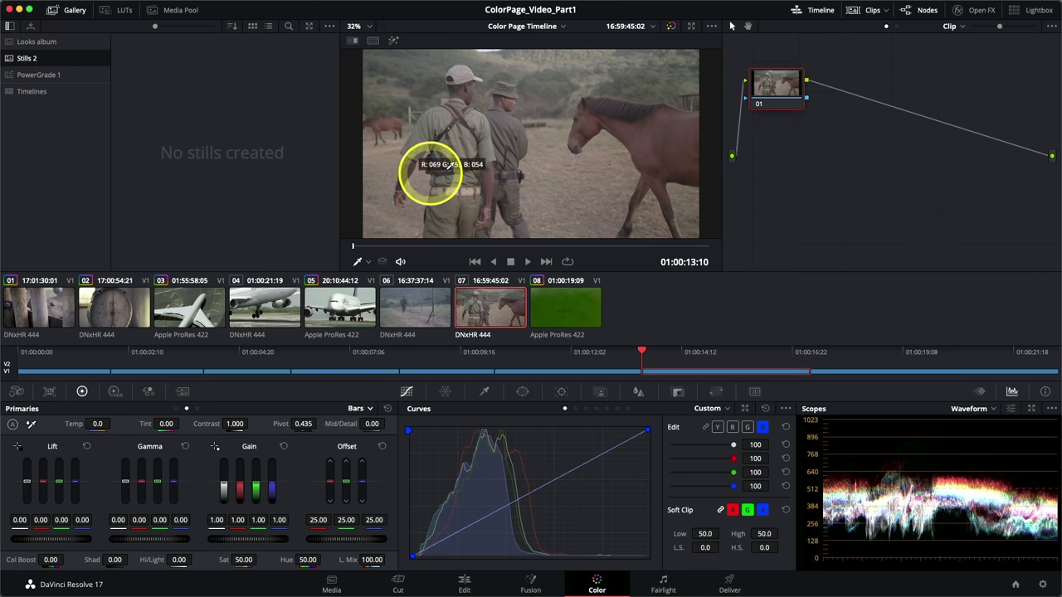
right_click(524, 151)
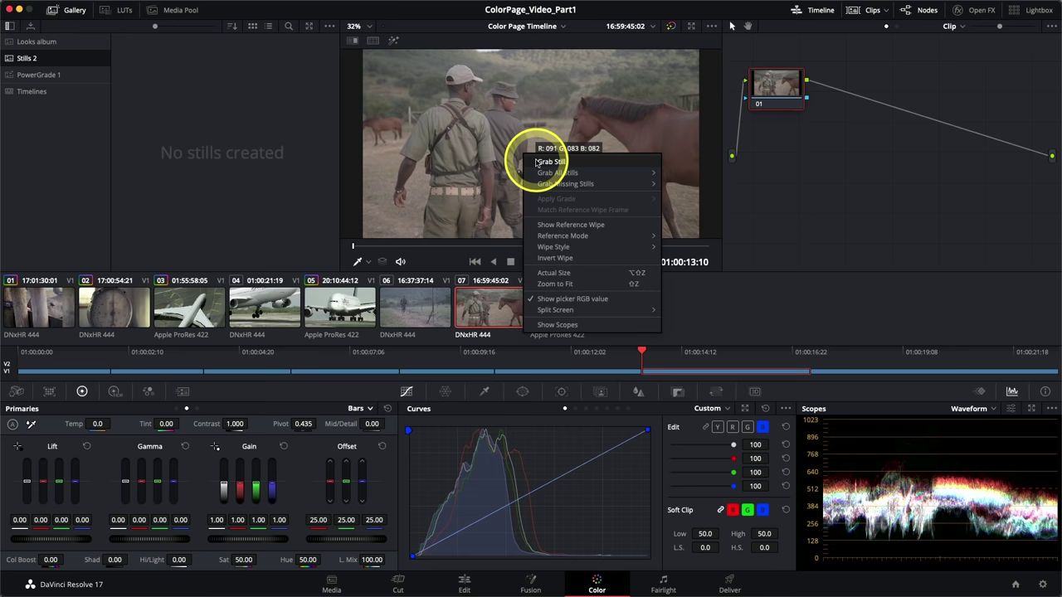
left_click(548, 162)
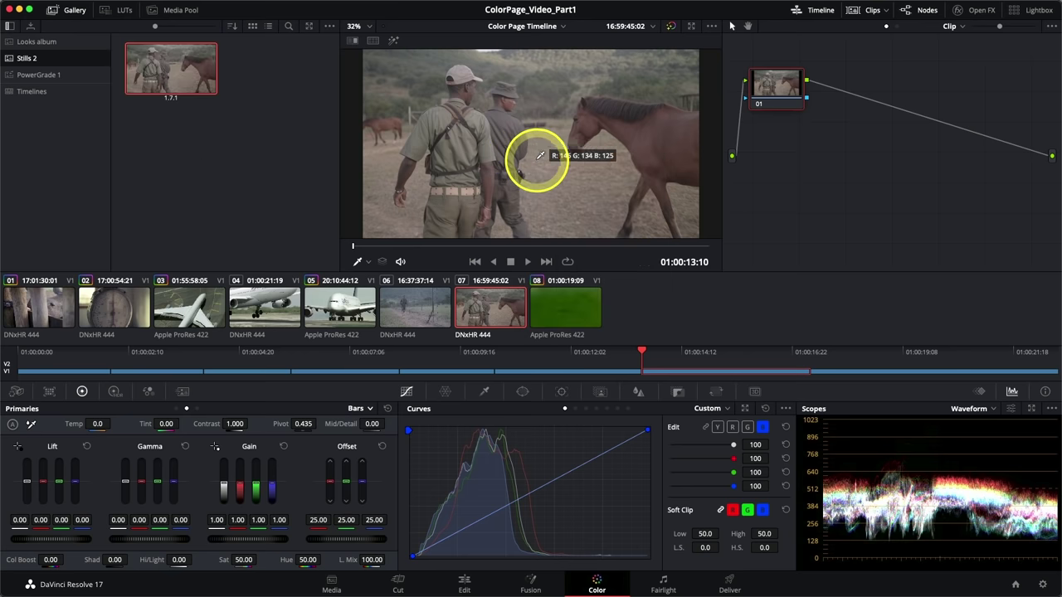
left_click(471, 164)
left_click(778, 176)
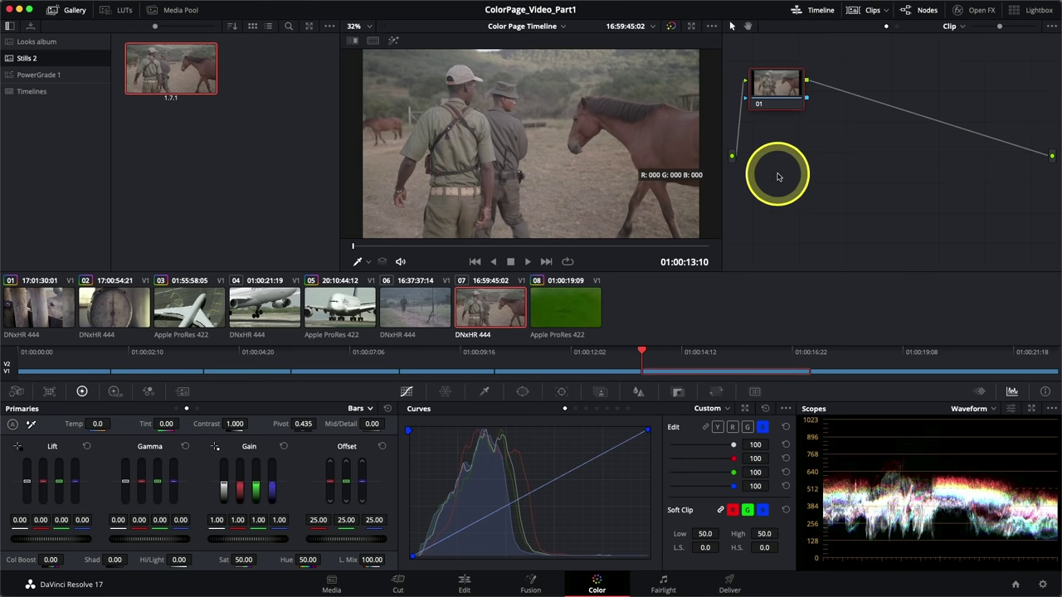
left_click(178, 106)
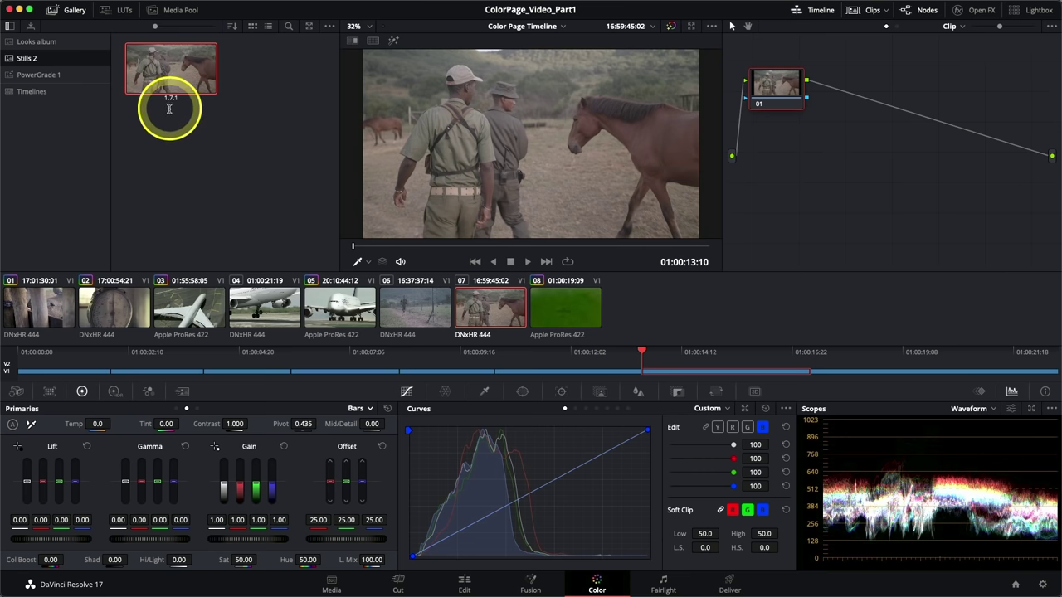
type("Reference")
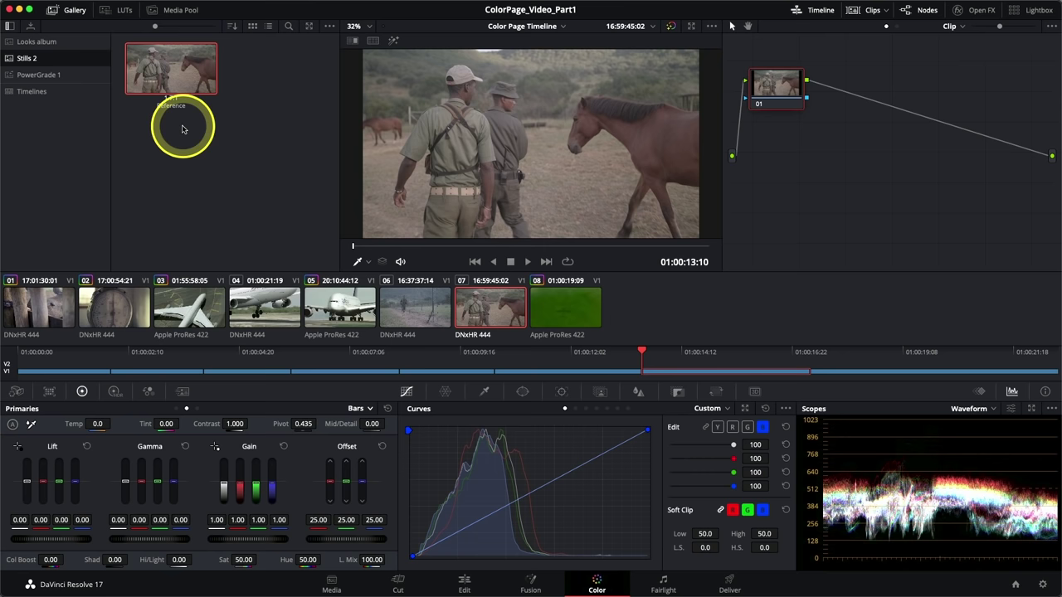
- Show the Reference still as a wipe against clip 06 and shift the wipe's dividing line
left_click(405, 307)
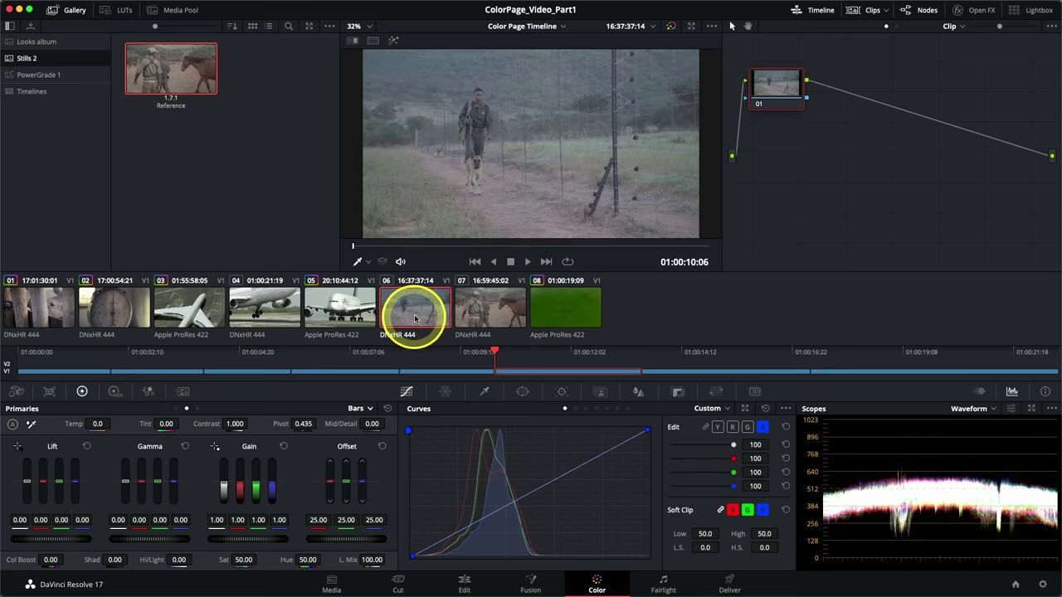
mouse_move(164, 60)
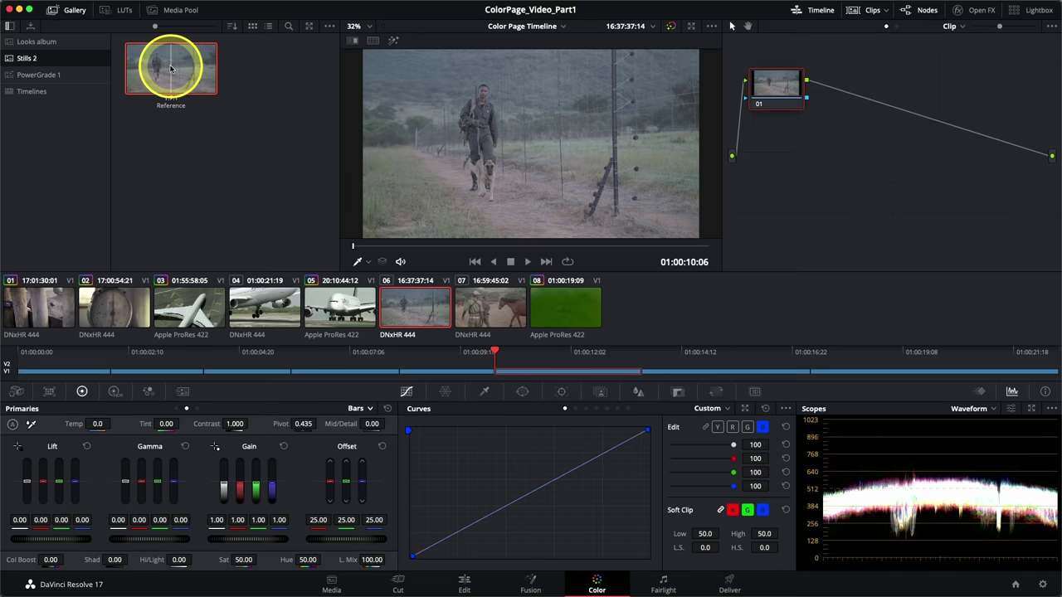
double_click(171, 69)
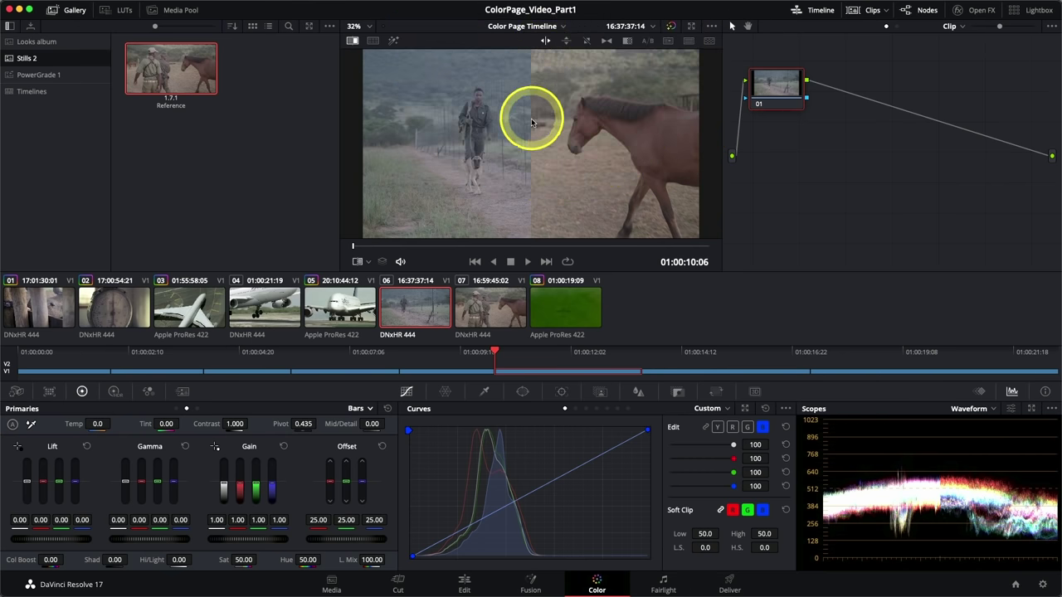
mouse_move(531, 113)
left_mouse_down()
mouse_move(468, 111)
mouse_move(625, 111)
mouse_move(543, 106)
left_mouse_up()
- Preview the horizontal, diagonal, box and venetian blind wipe styles on clip 06 and return to the vertical wipe
left_click(565, 41)
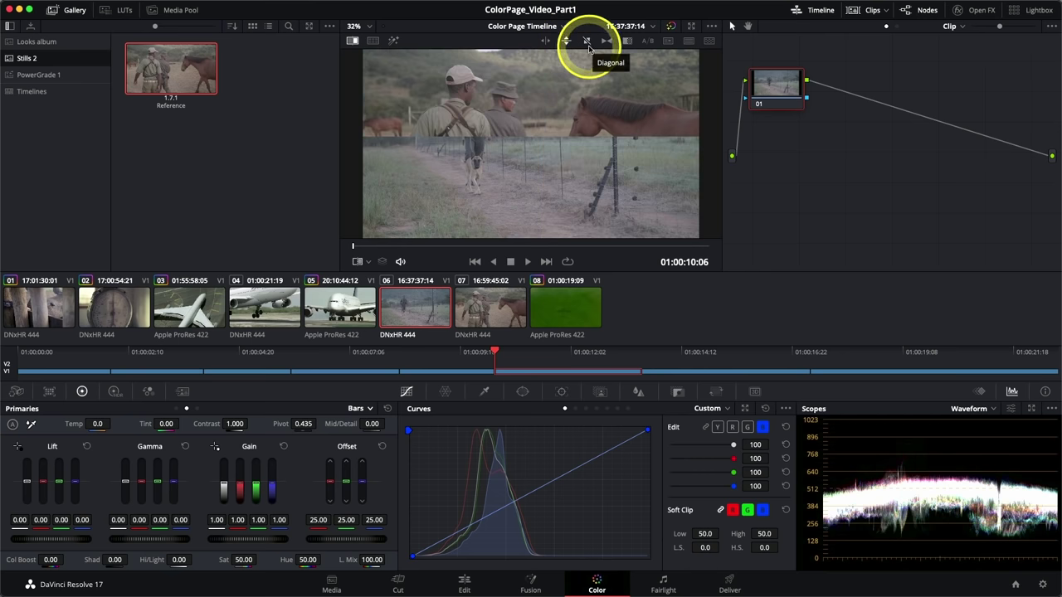
left_click(589, 47)
left_click(668, 43)
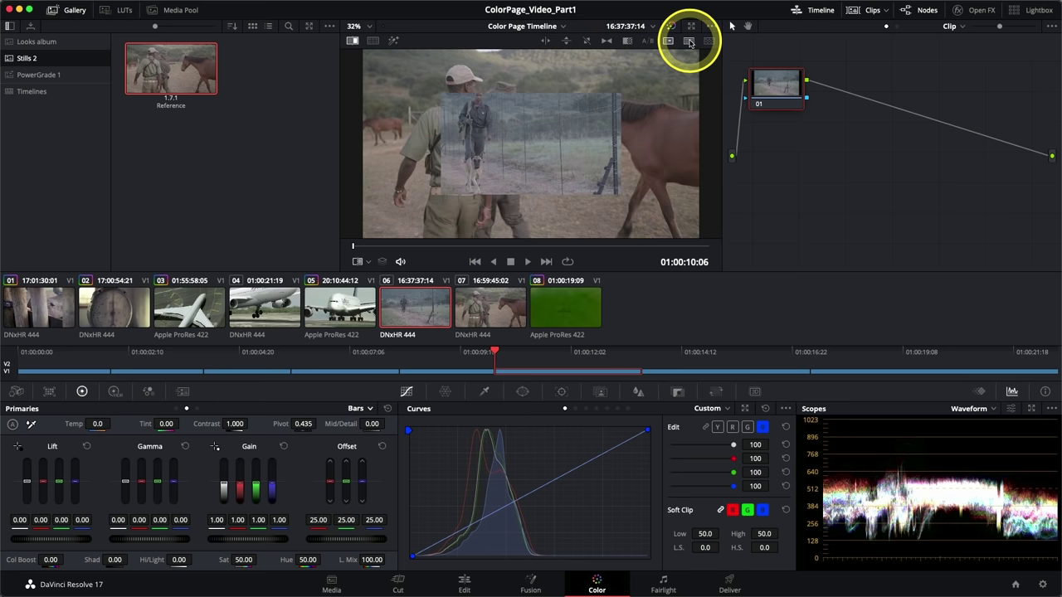
left_click(689, 43)
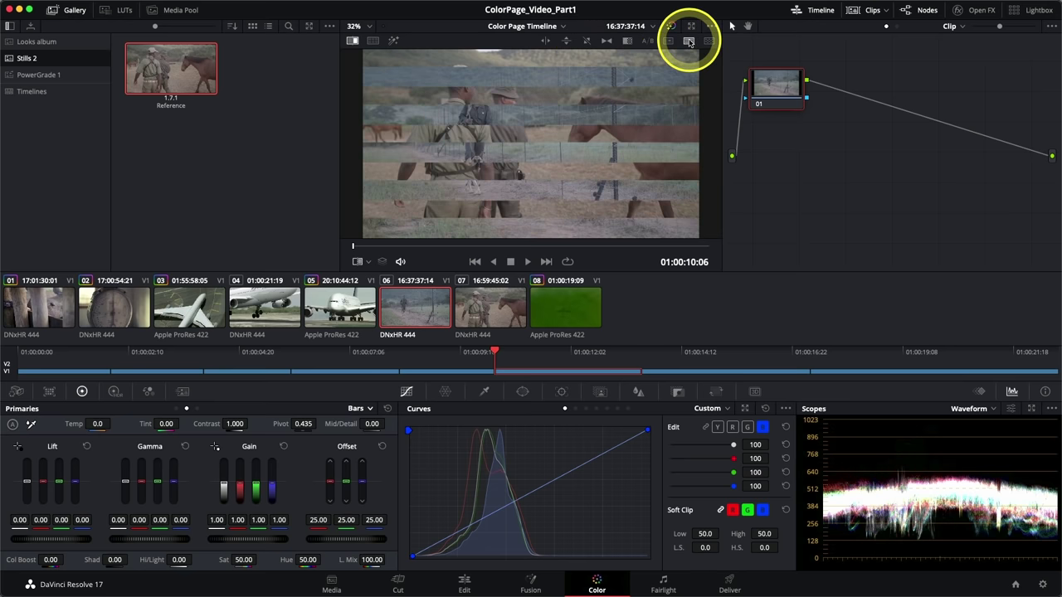
left_click(545, 41)
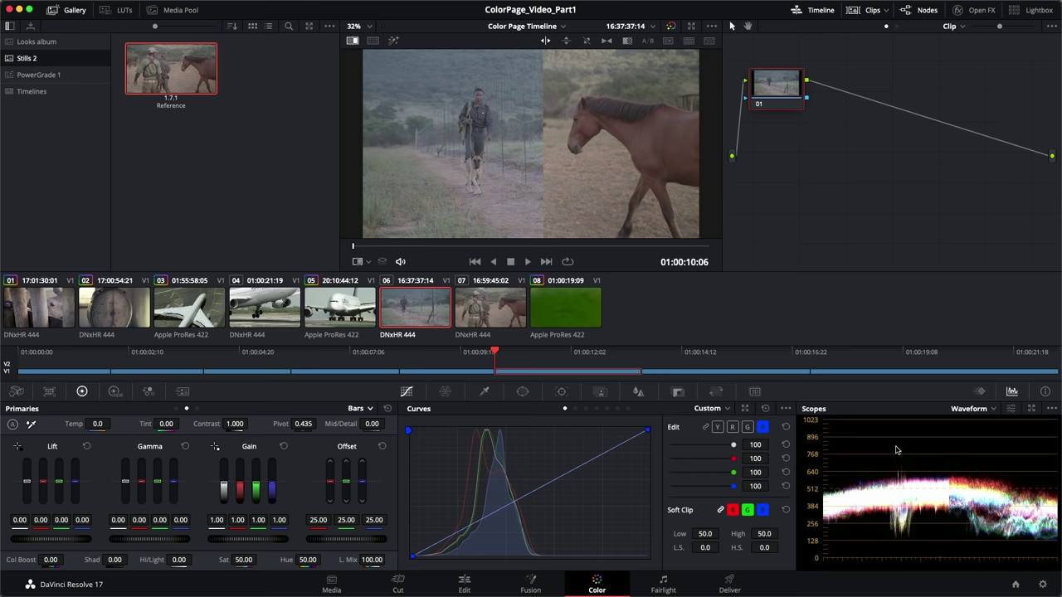
- Switch the scope to Parade and label node 01 of clip 06 Match
left_click(991, 410)
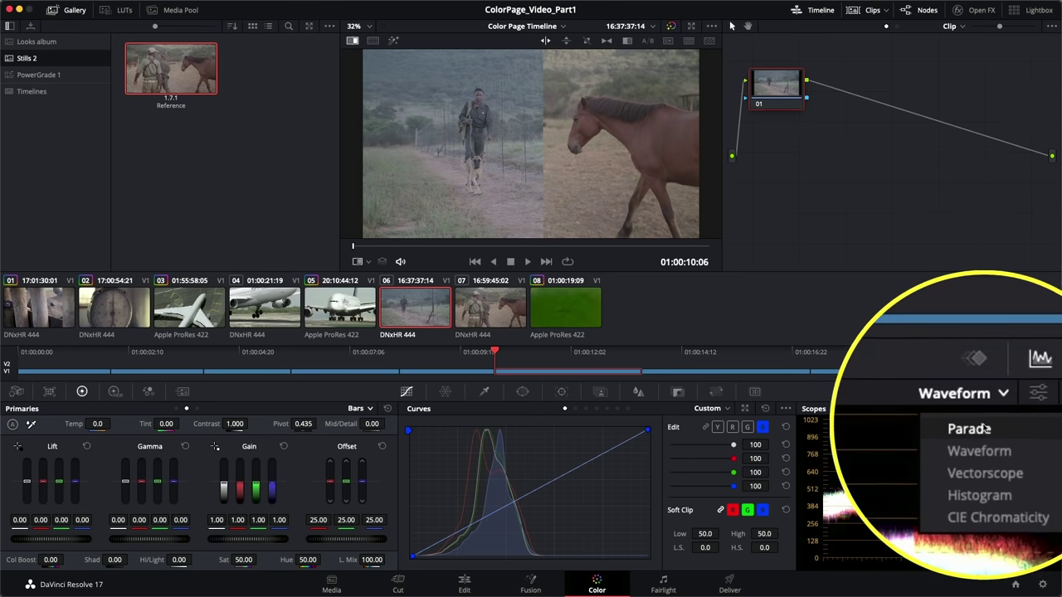
left_click(983, 425)
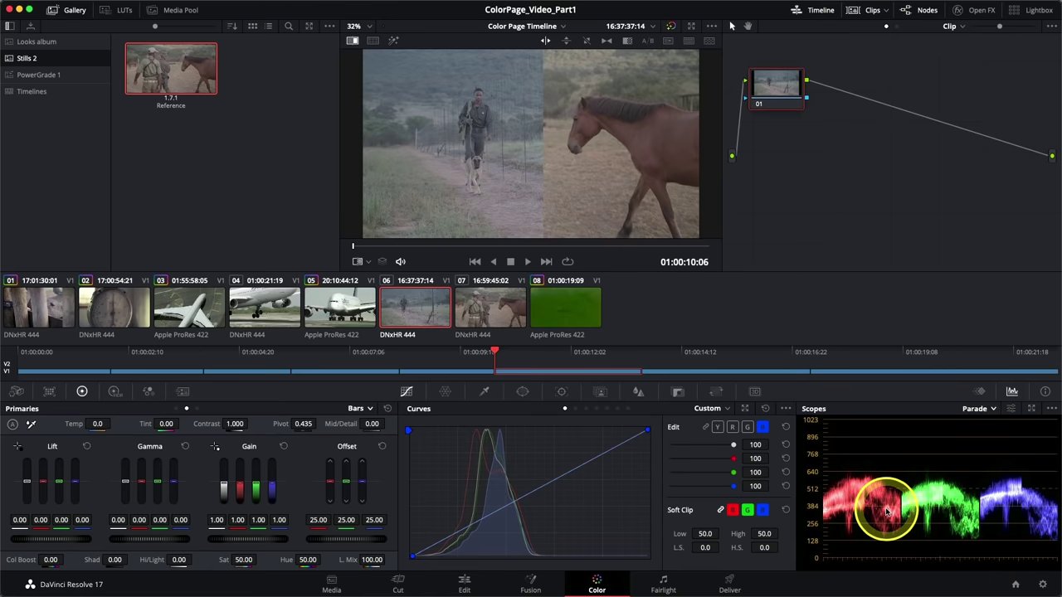
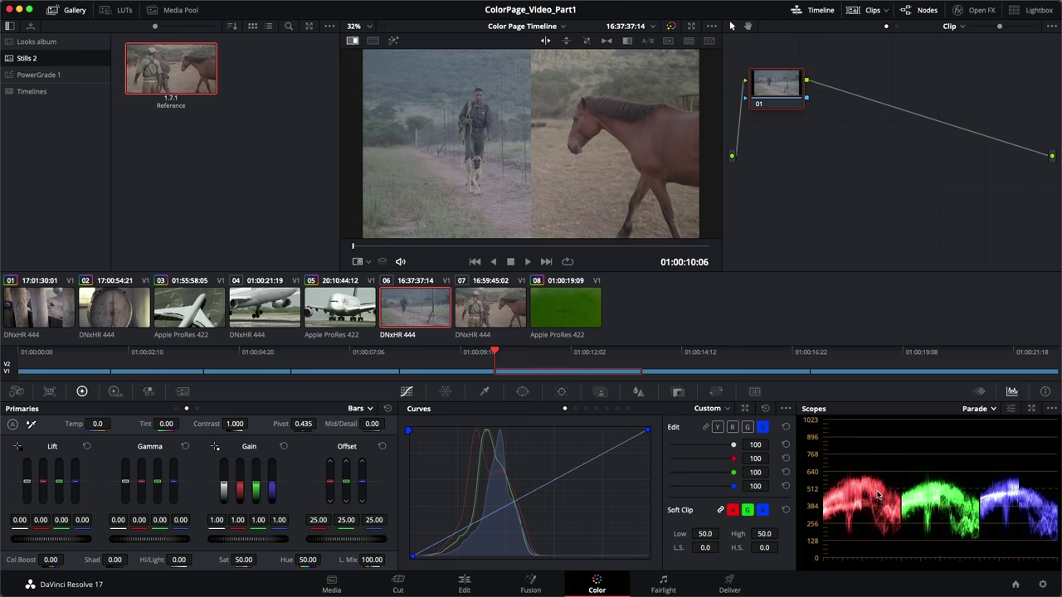
left_click_drag(773, 87, 782, 133)
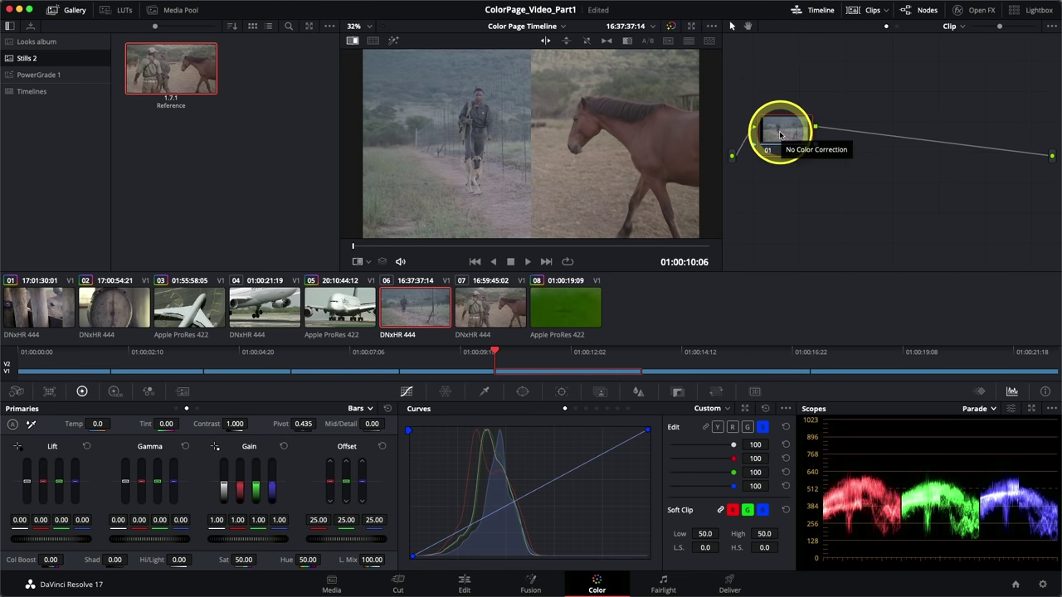
right_click(789, 140)
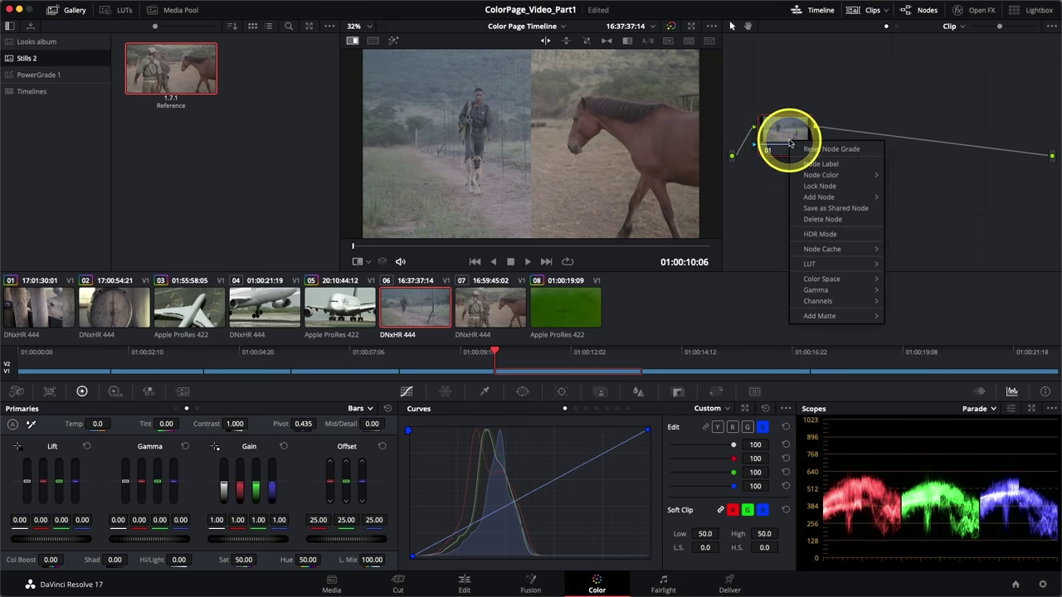
left_click(822, 168)
type("Matach")
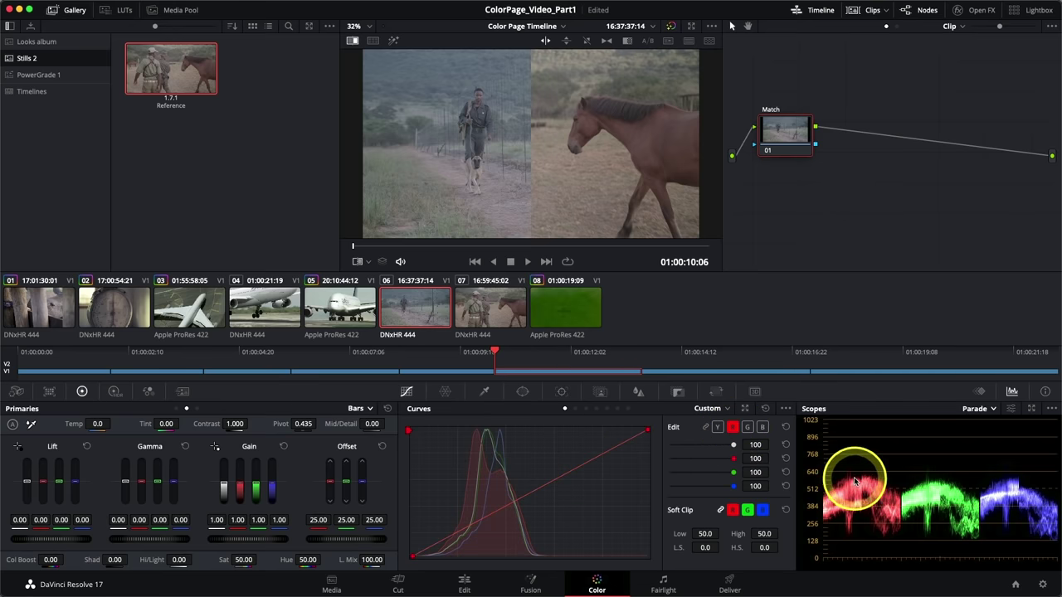
- In the Match node's custom curves, pull the red white point inward to raise red and lower the blue white point, checking against the wipe
left_click(648, 431)
left_click_drag(641, 432, 630, 431)
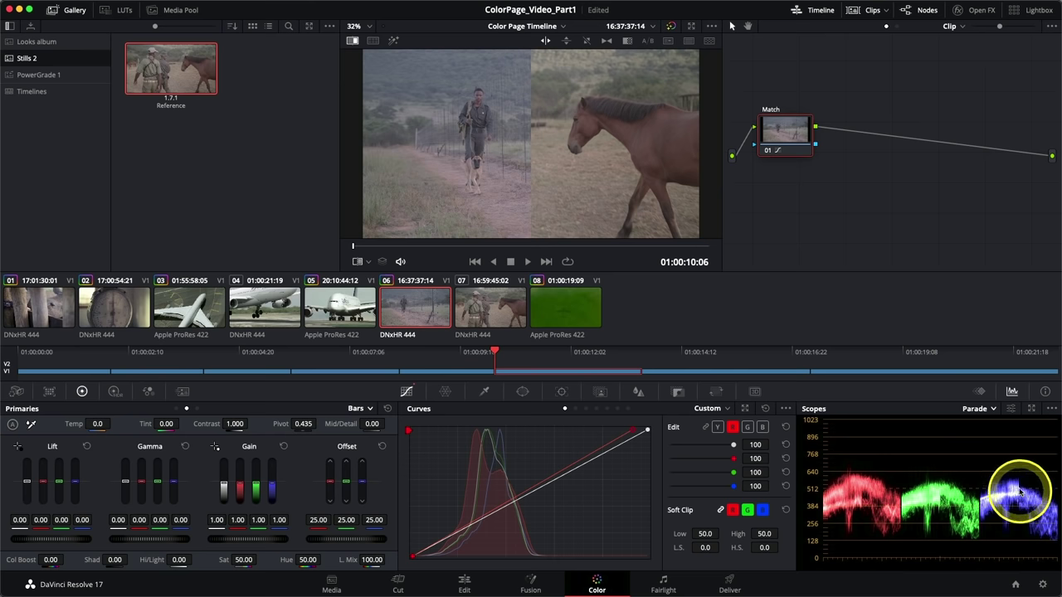
left_click(762, 427)
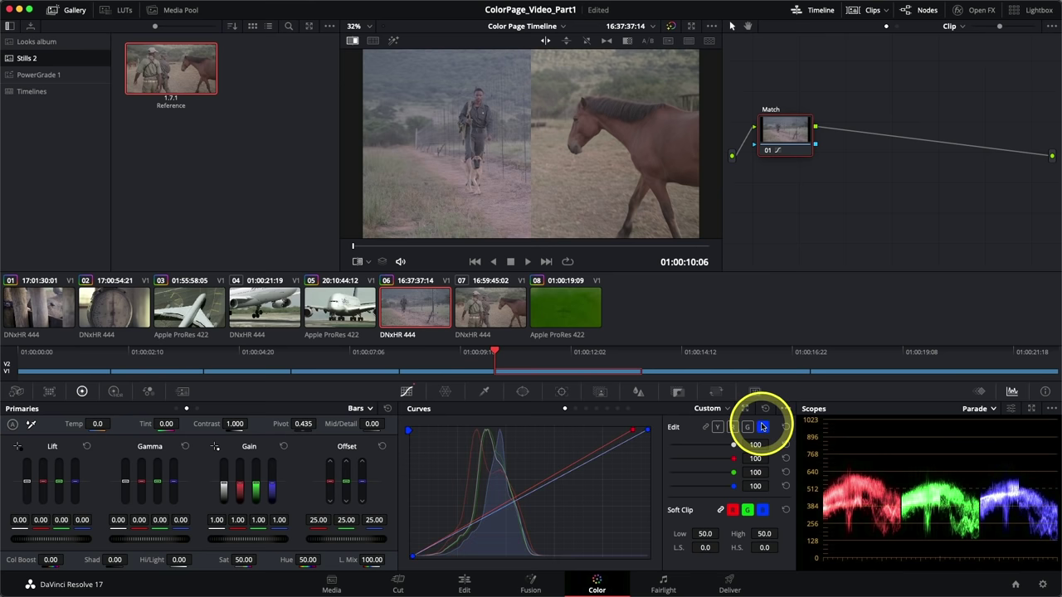
left_click(648, 430)
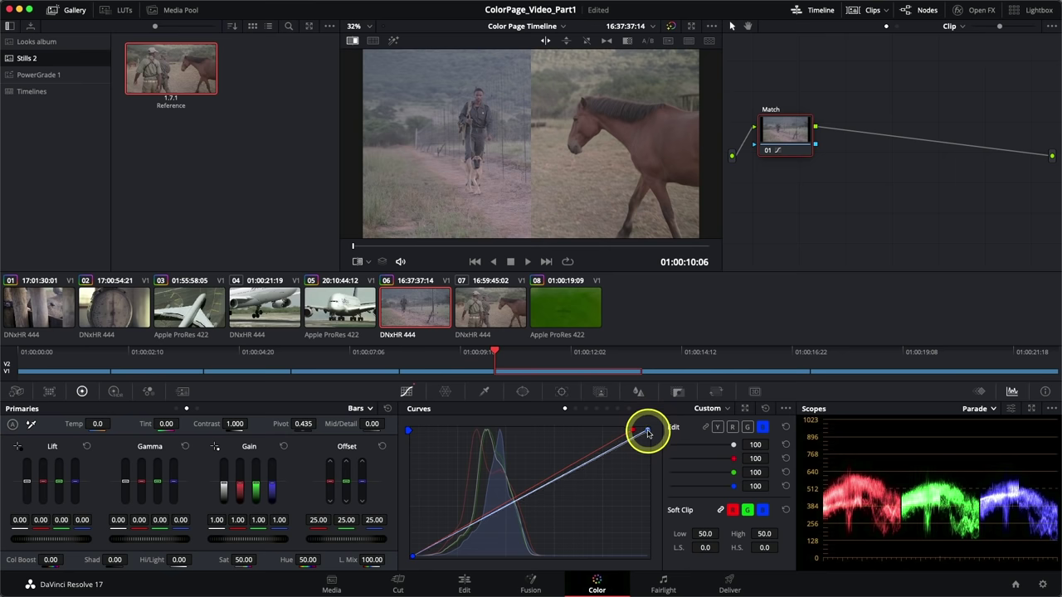
left_click_drag(648, 433, 650, 446)
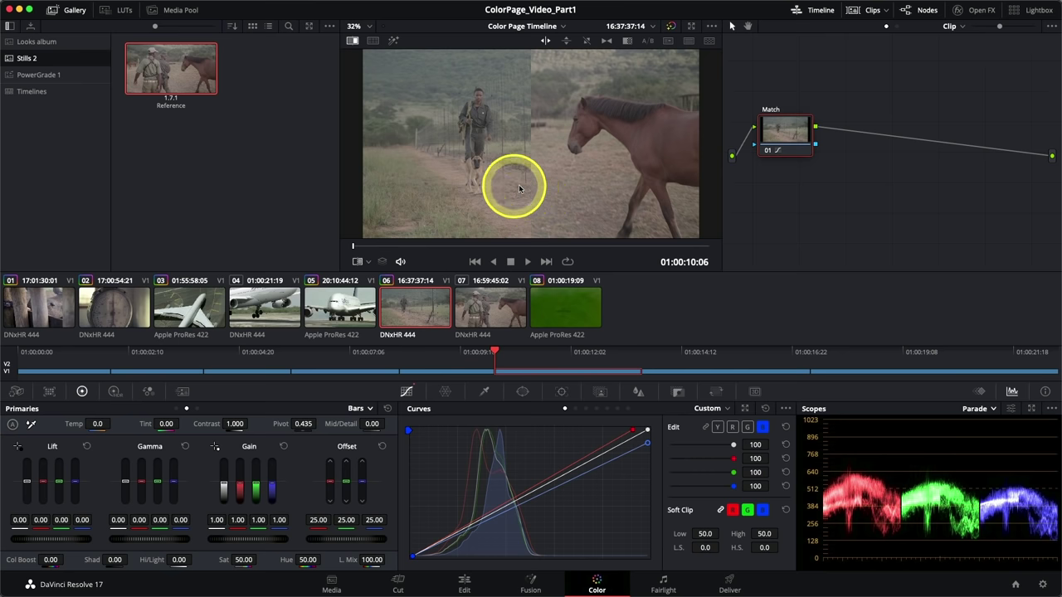
left_click_drag(525, 188, 547, 194)
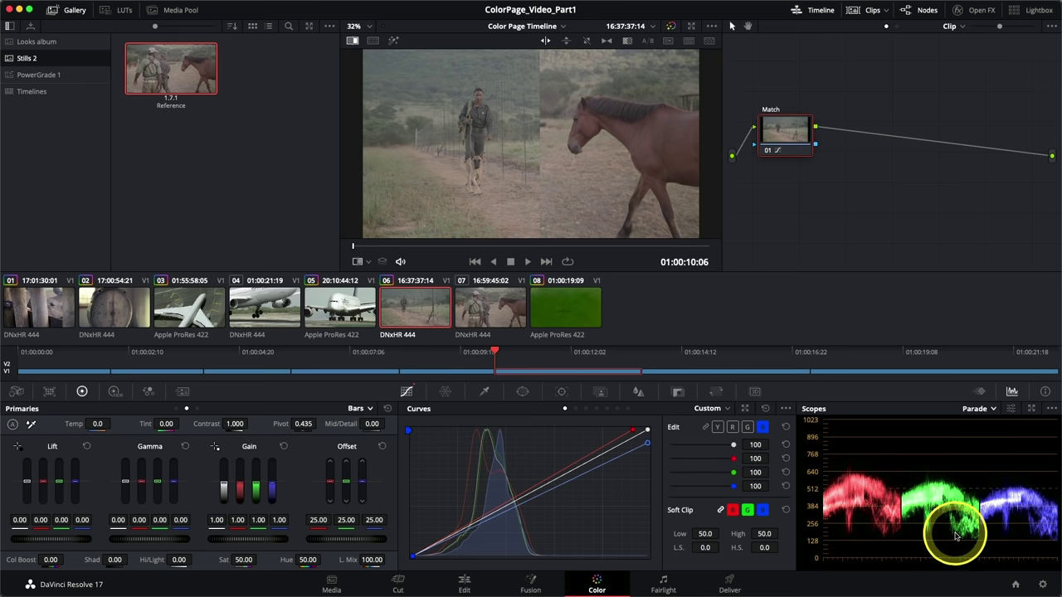
- Move the green curve's black point slightly inward to lower the green shadows, and compare with the reference wipe
left_click(747, 426)
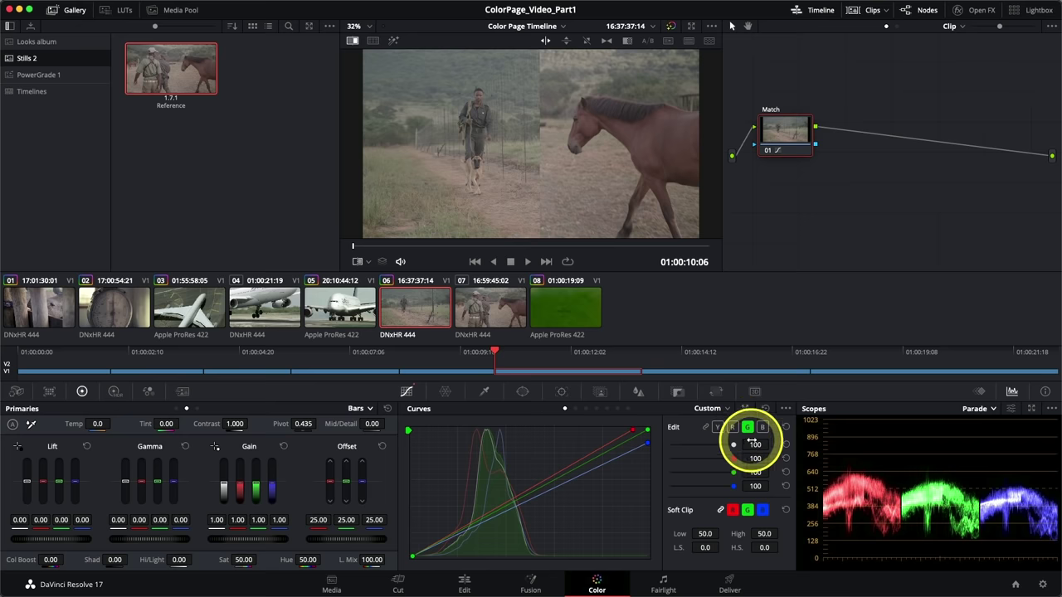
left_click(413, 556)
left_click_drag(413, 559, 416, 558)
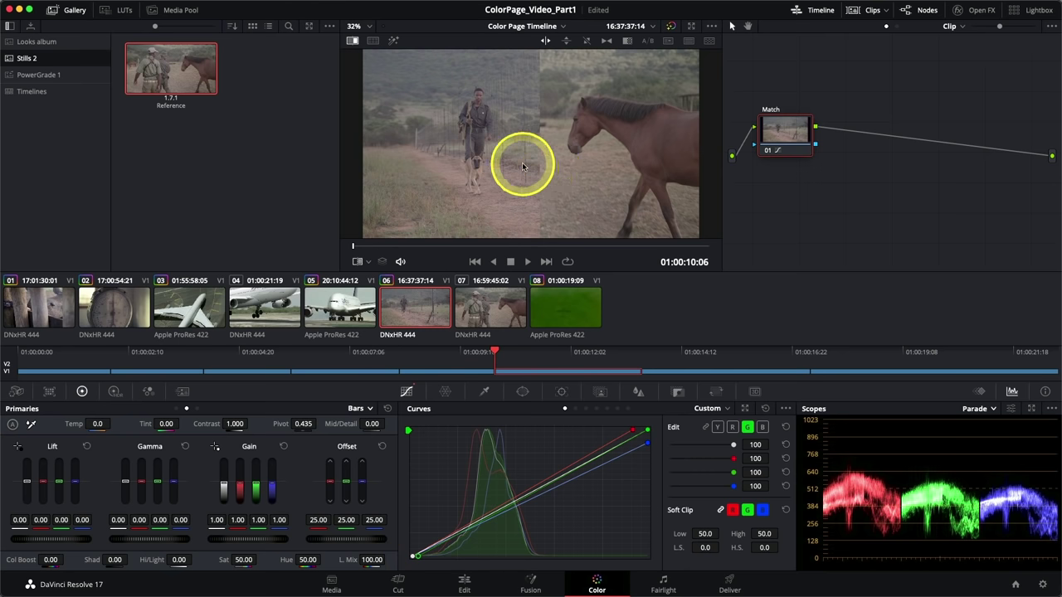
left_click_drag(550, 162, 527, 158)
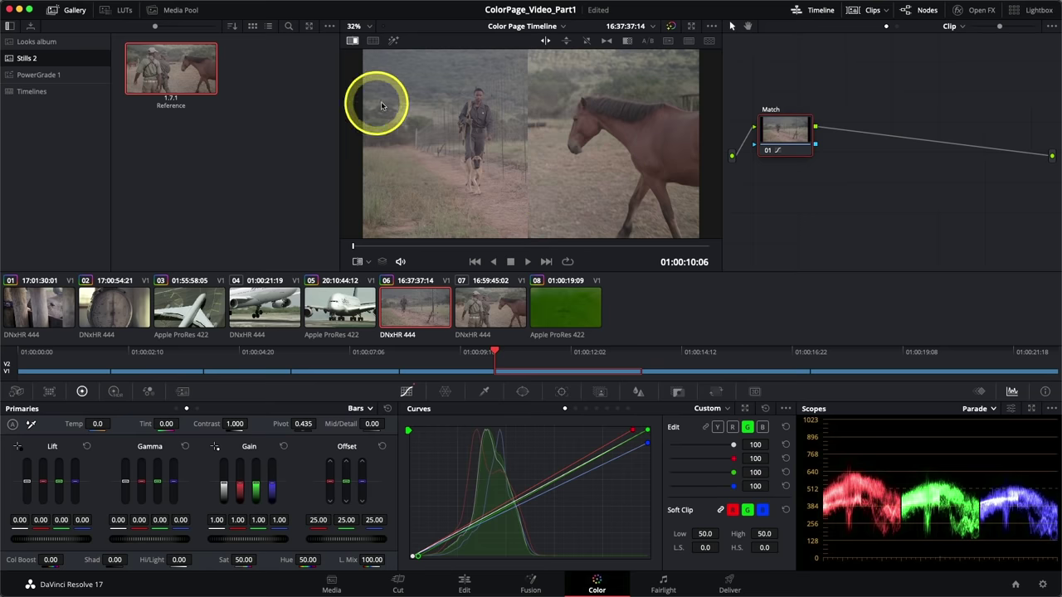
- Turn off the reference wipe and compare clips 06 and 07 by flipping between them and playing across the cut
left_click(353, 41)
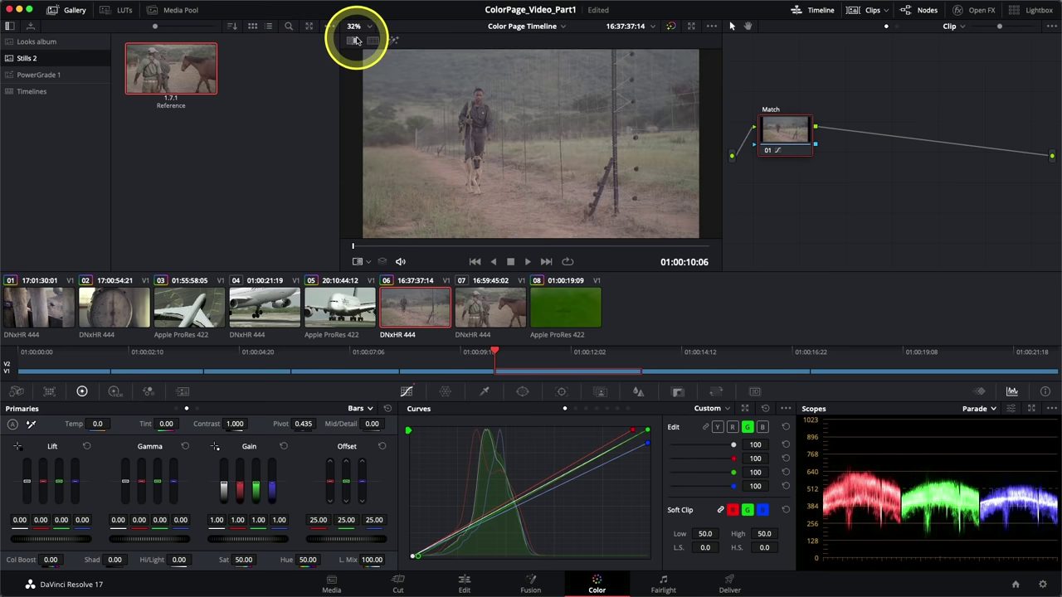
key("Down")
key("Up")
key("Down")
key("Up")
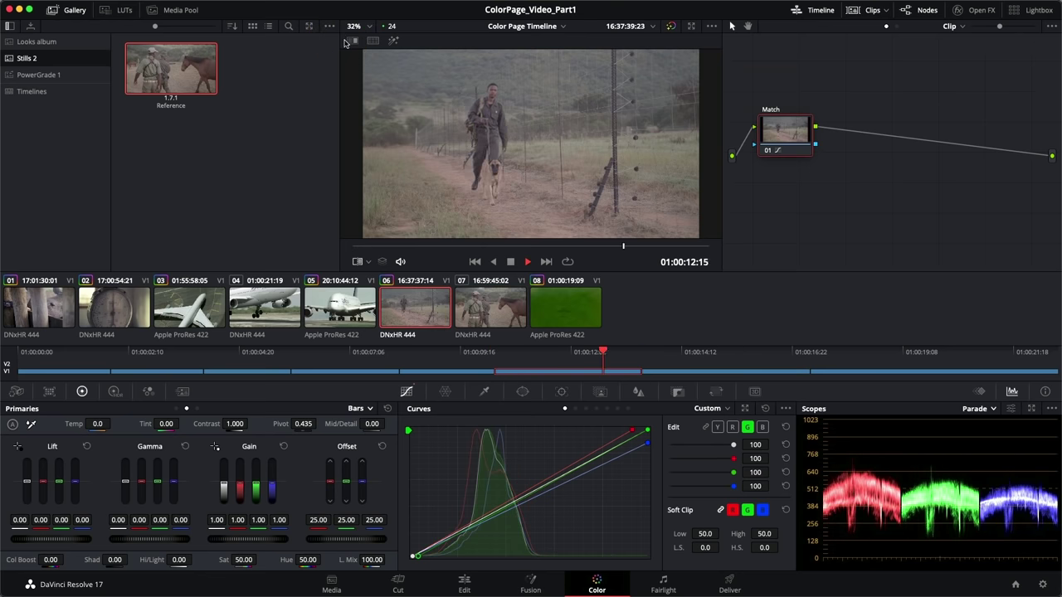
key("space")
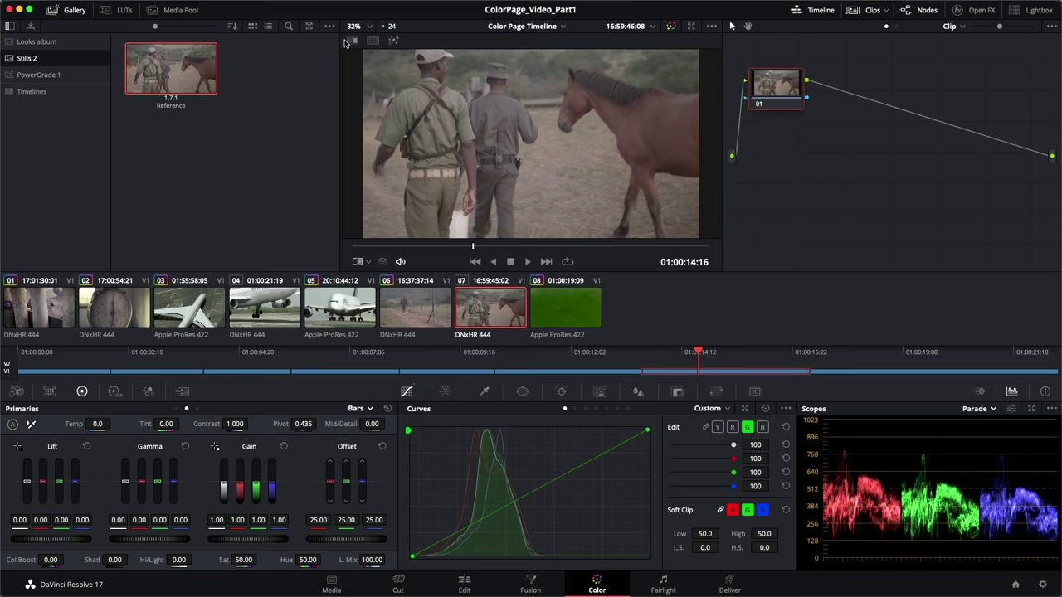
key("Up")
left_click(345, 43)
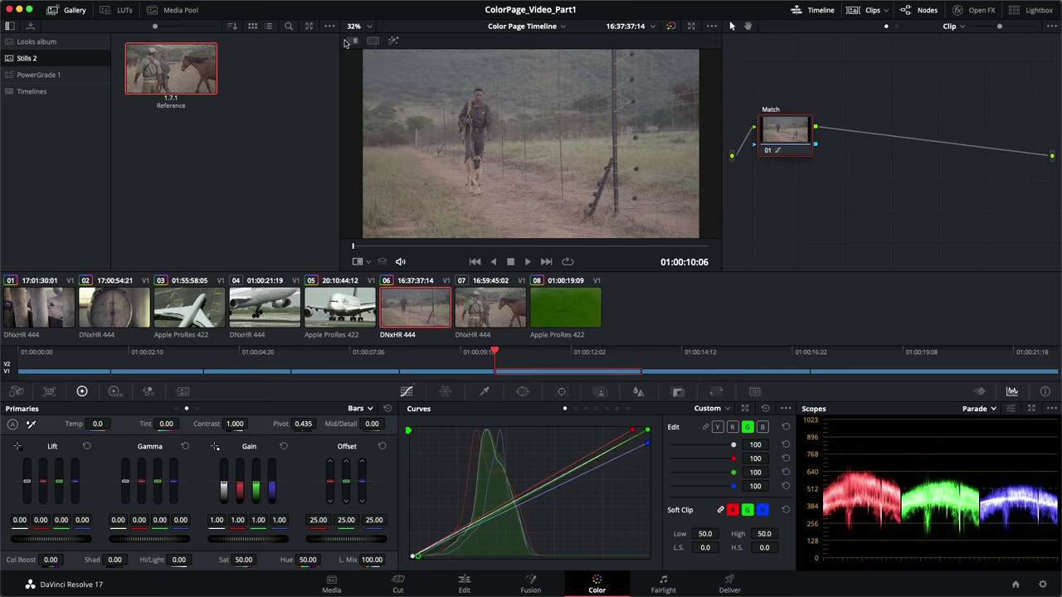
left_click(345, 43)
key("space")
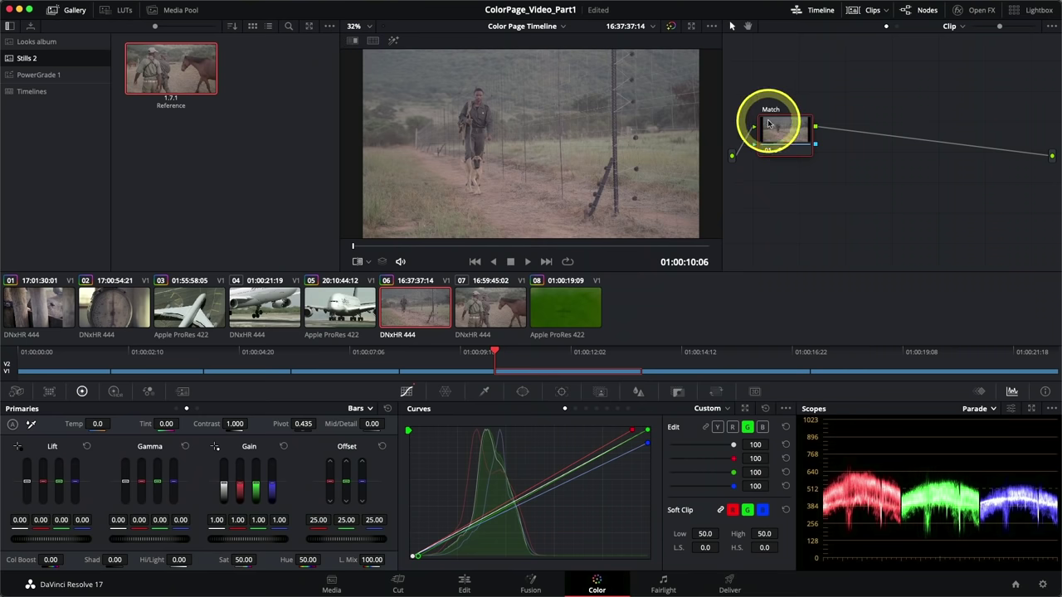
- Add a serial node after the Match node on clip 06 and label it Contrast
right_click(793, 136)
mouse_move(841, 190)
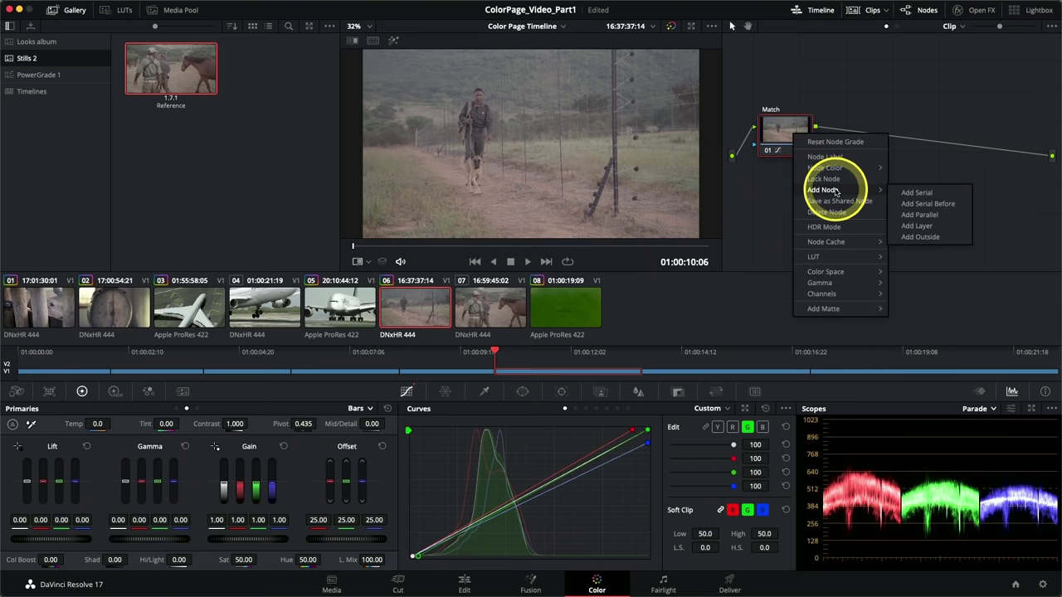
left_click(908, 193)
right_click(884, 137)
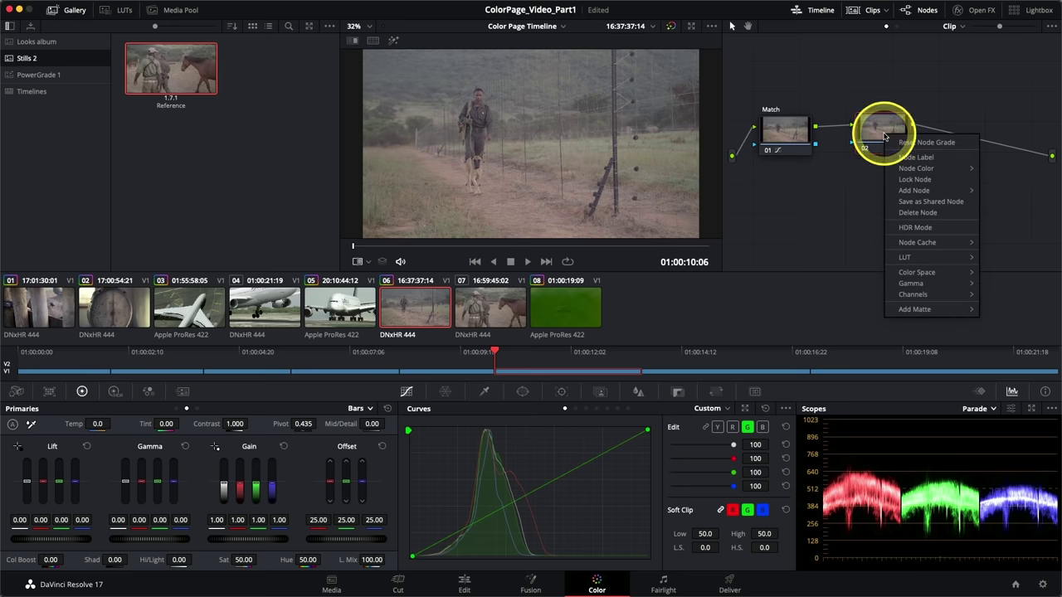
left_click(901, 157)
type("Contrast")
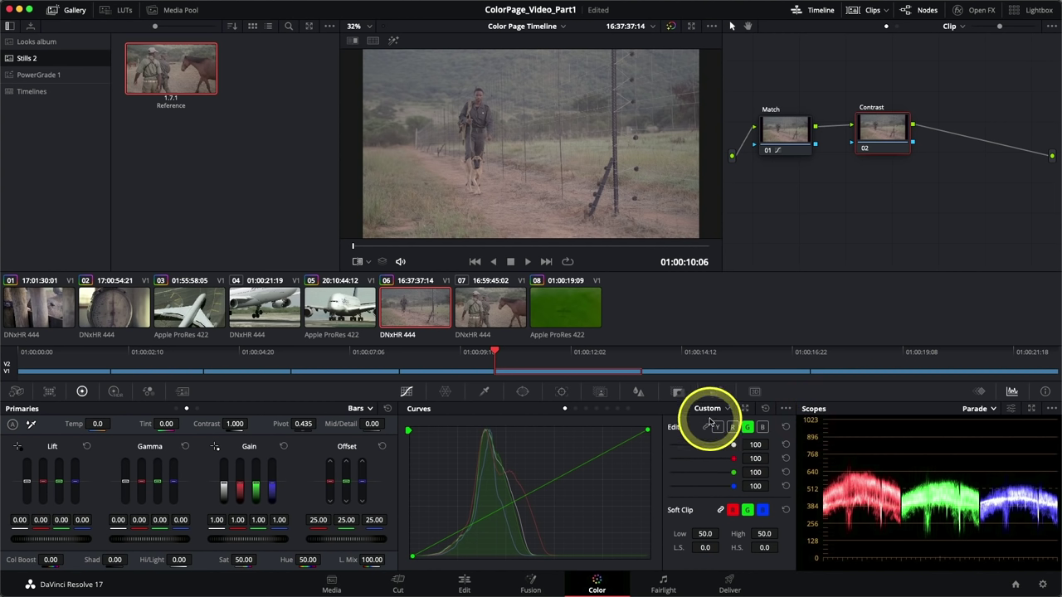
- Link all curve channels on the Contrast node and pull the white and black points inward to spread the parade trace
left_click(705, 427)
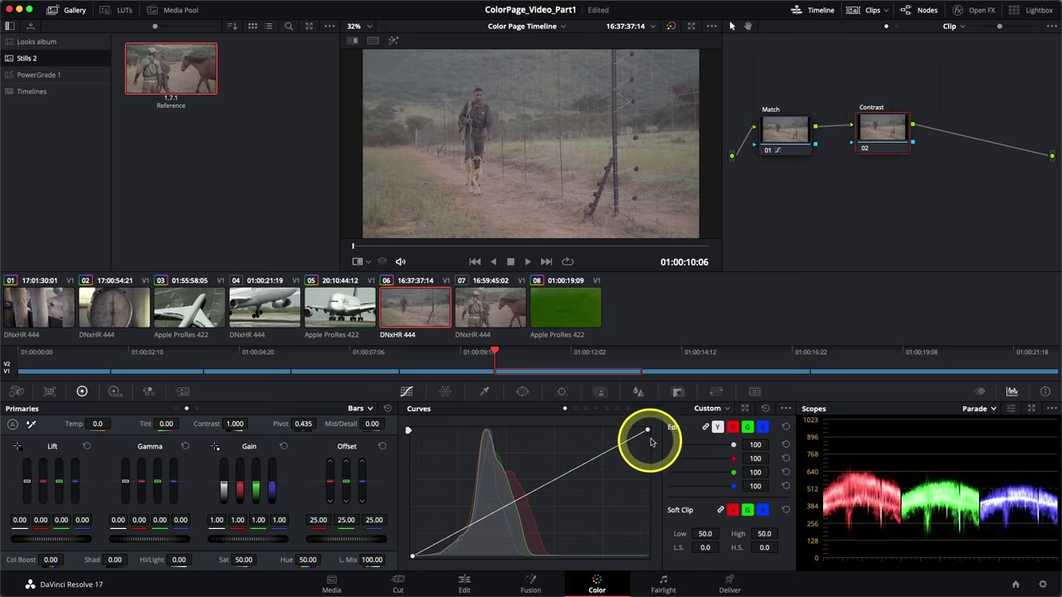
left_click_drag(648, 431, 628, 429)
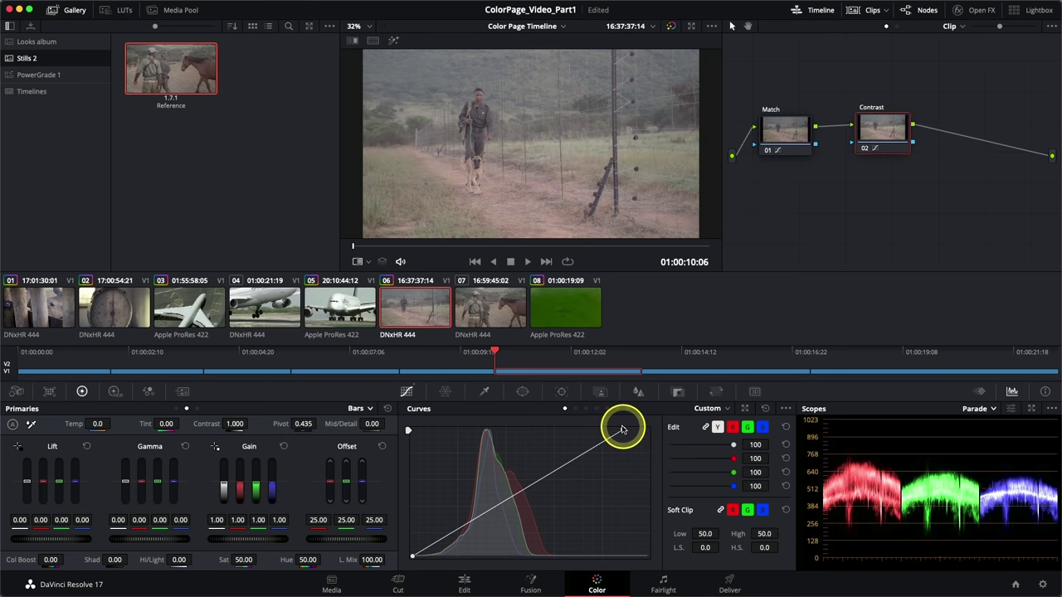
left_click_drag(413, 558, 440, 560)
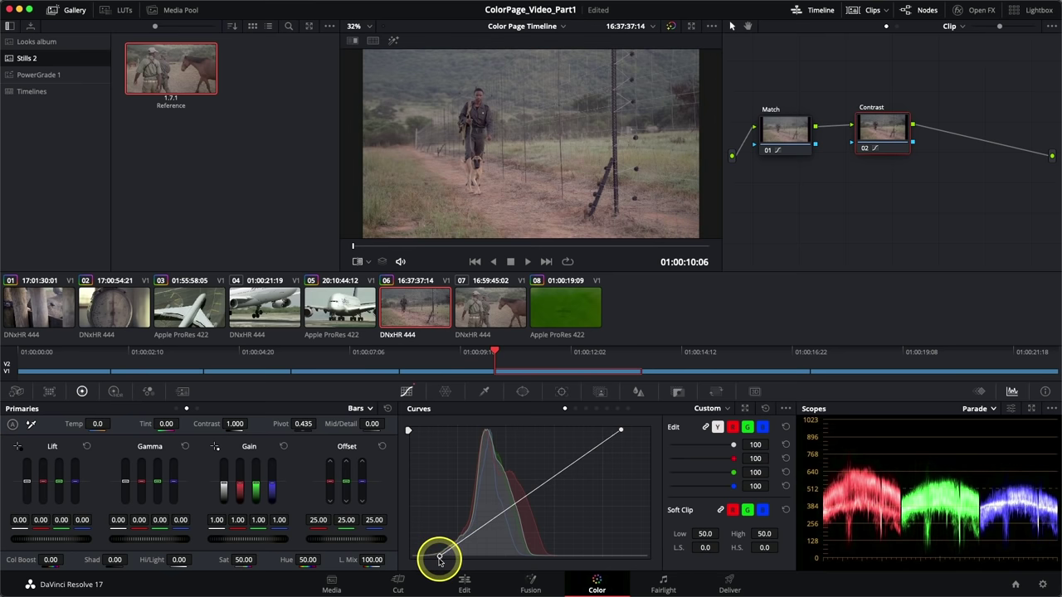
left_click_drag(620, 431, 608, 429)
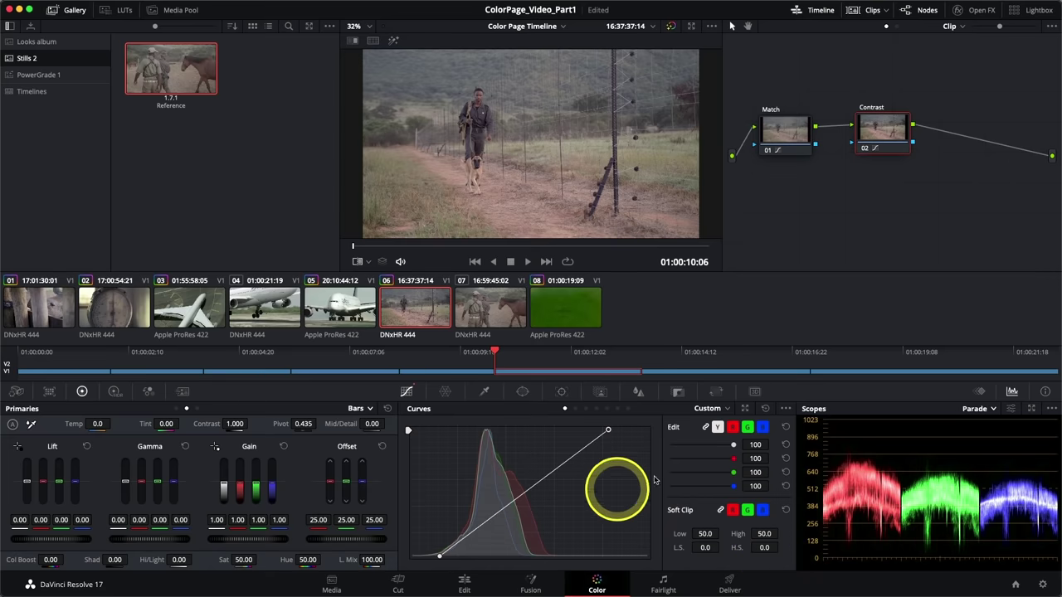
- Add a slightly lowered shadow point and a raised highlight point to the linked curve, shaping a gentle S-curve
left_click(485, 527)
mouse_move(485, 527)
left_mouse_down()
mouse_move(482, 517)
mouse_move(491, 529)
left_mouse_up()
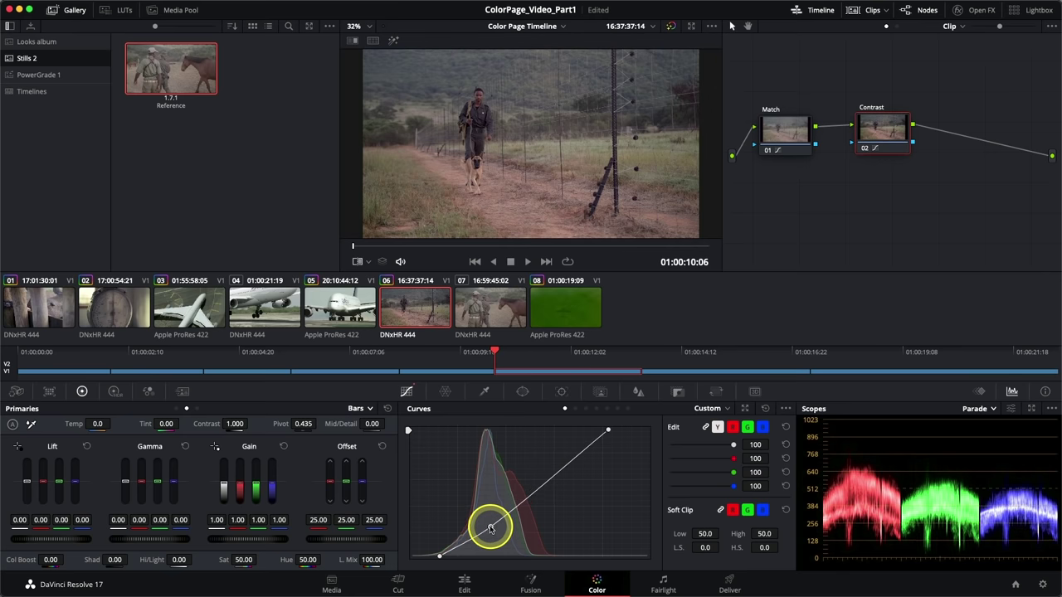
left_click_drag(490, 527, 493, 526)
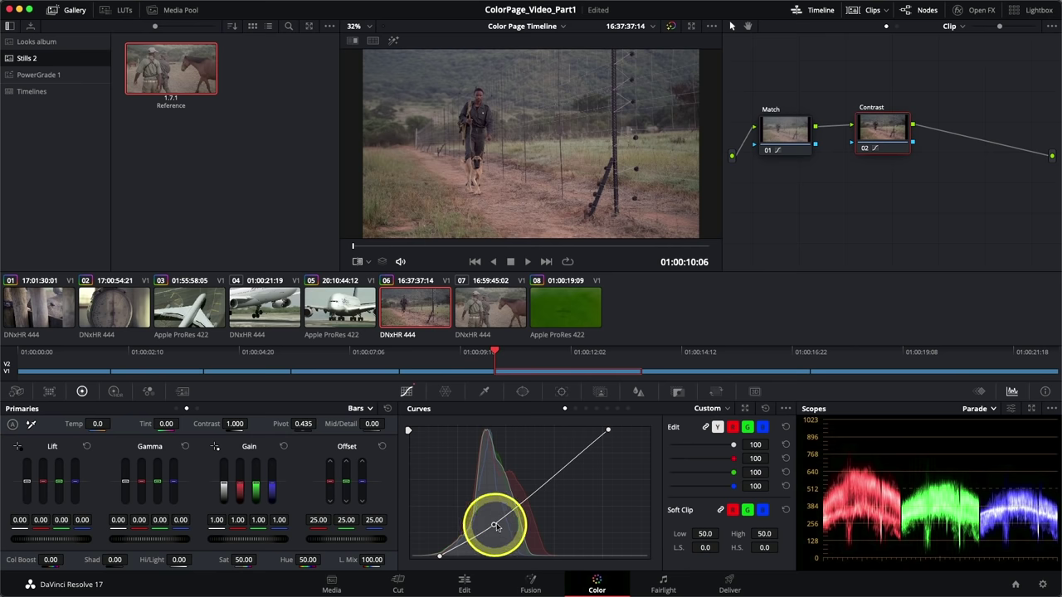
left_click_drag(554, 477, 548, 473)
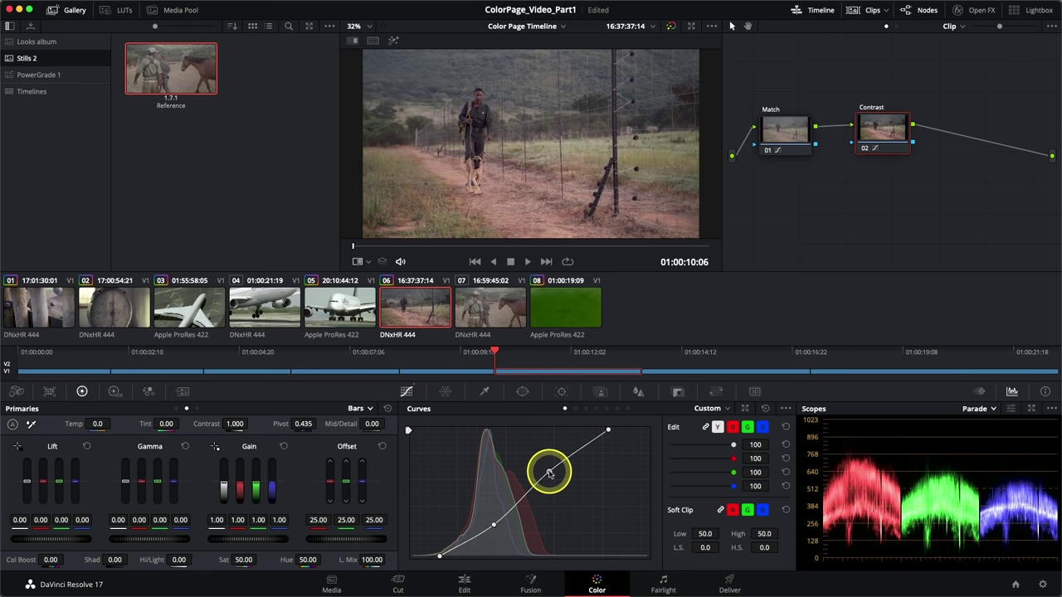
left_click_drag(495, 526, 490, 525)
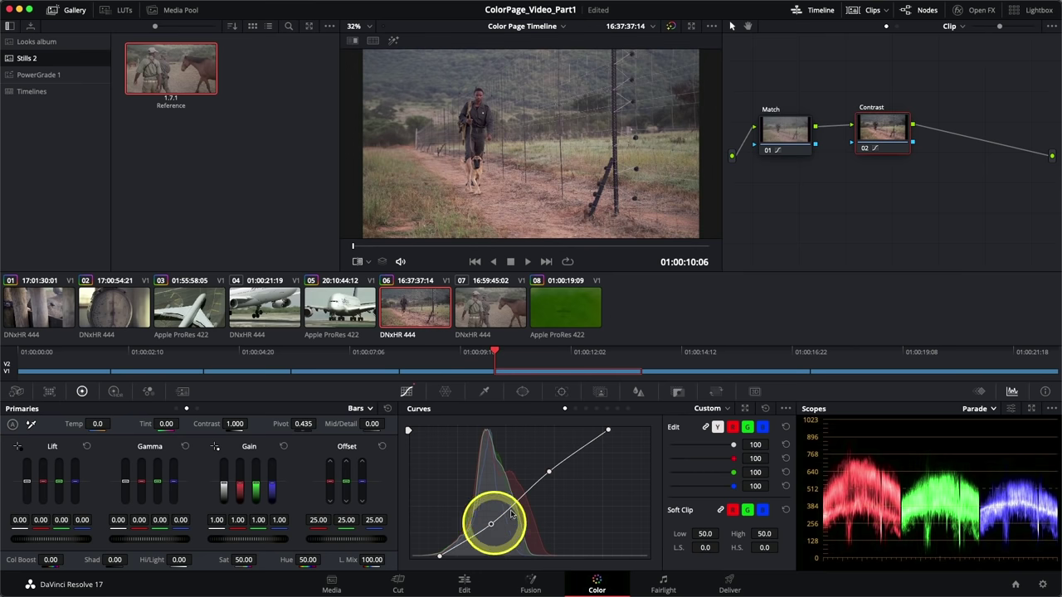
left_click_drag(550, 472, 547, 469)
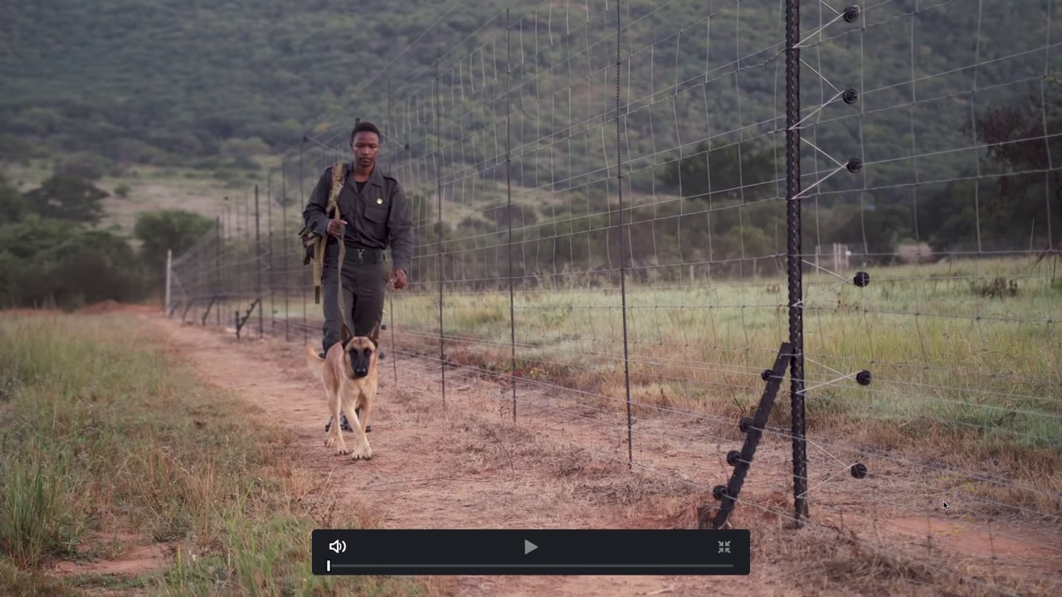
- Check the graded clip 06 full screen, leave that view, and compare the clip with the ungraded clip 07
left_click(943, 504)
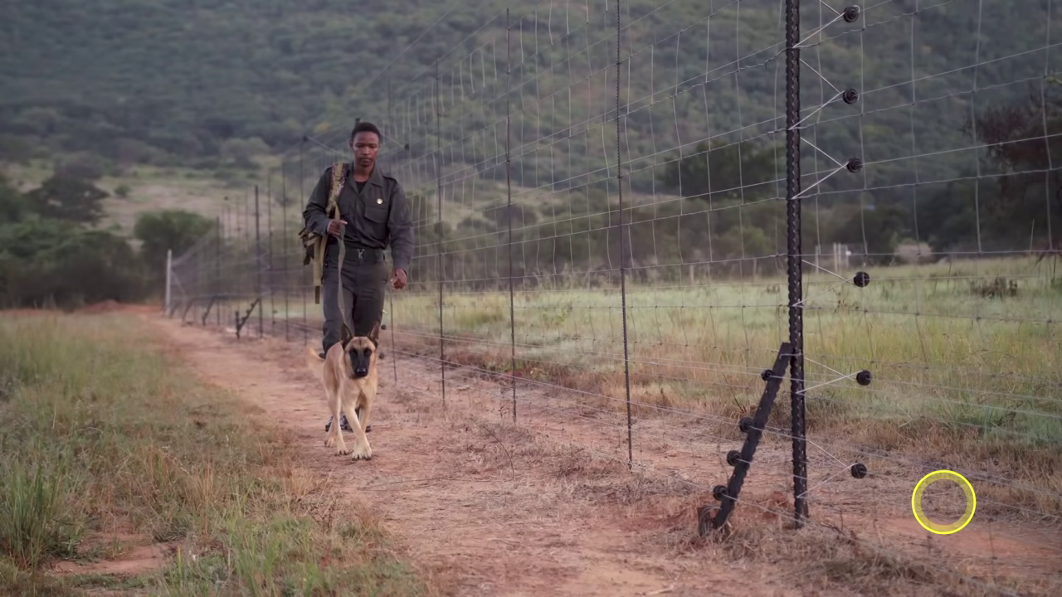
key("Escape")
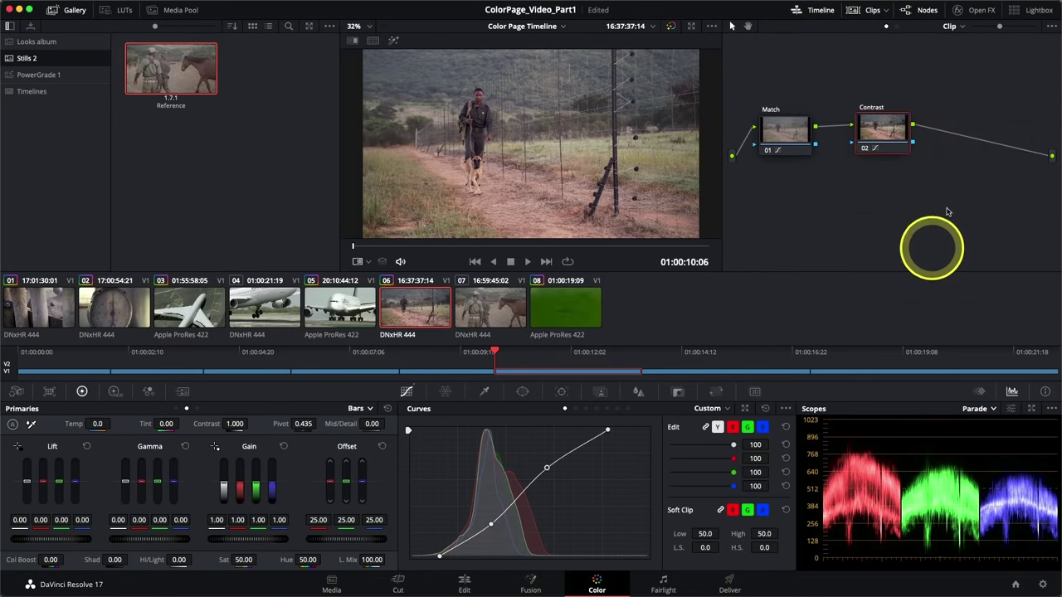
left_click_drag(876, 126, 877, 135)
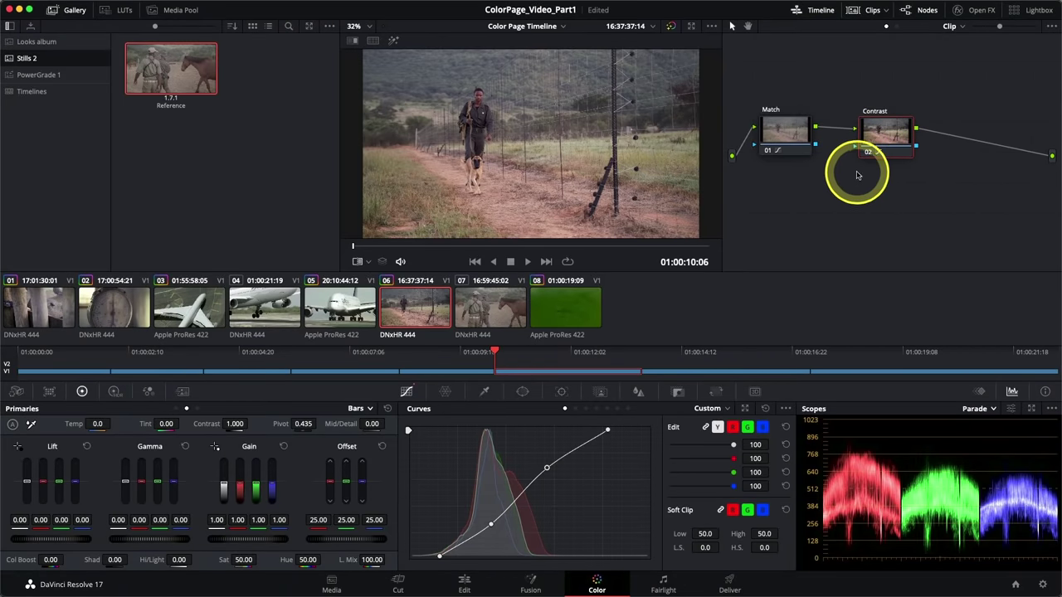
left_click(494, 304)
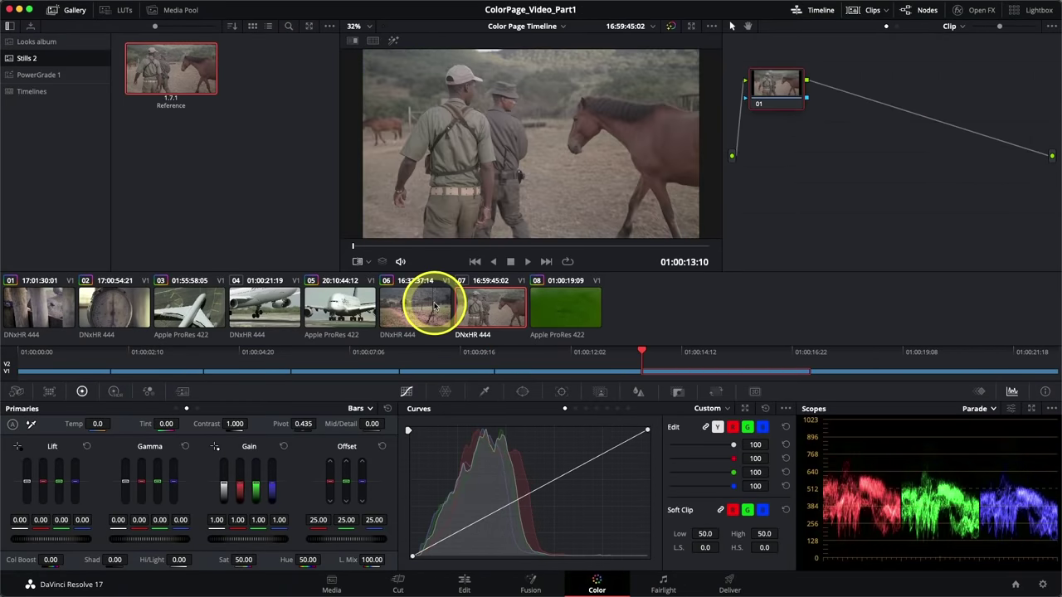
left_click(436, 306)
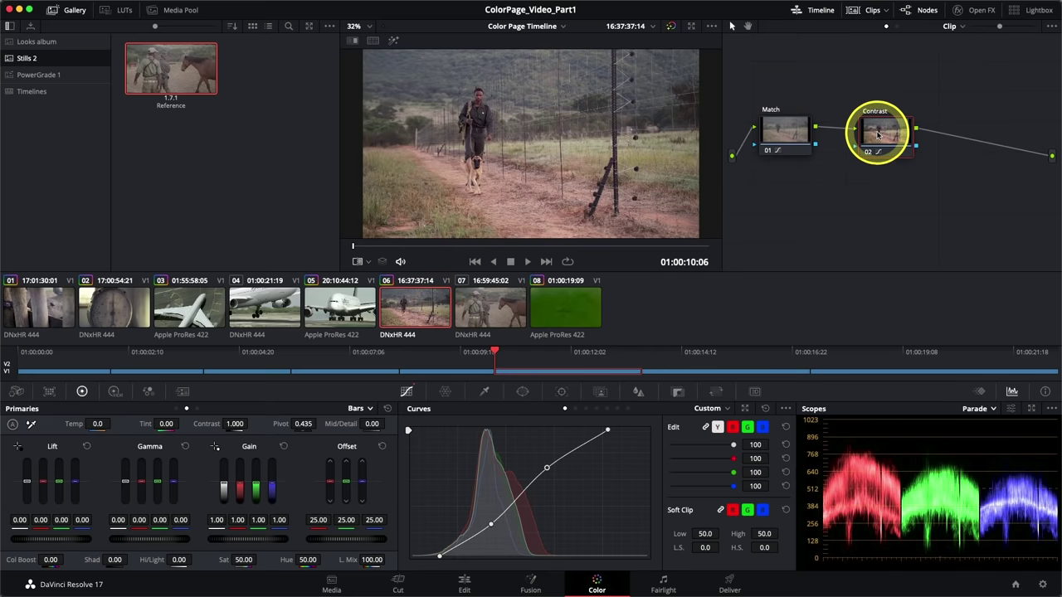
left_click_drag(857, 122, 875, 132)
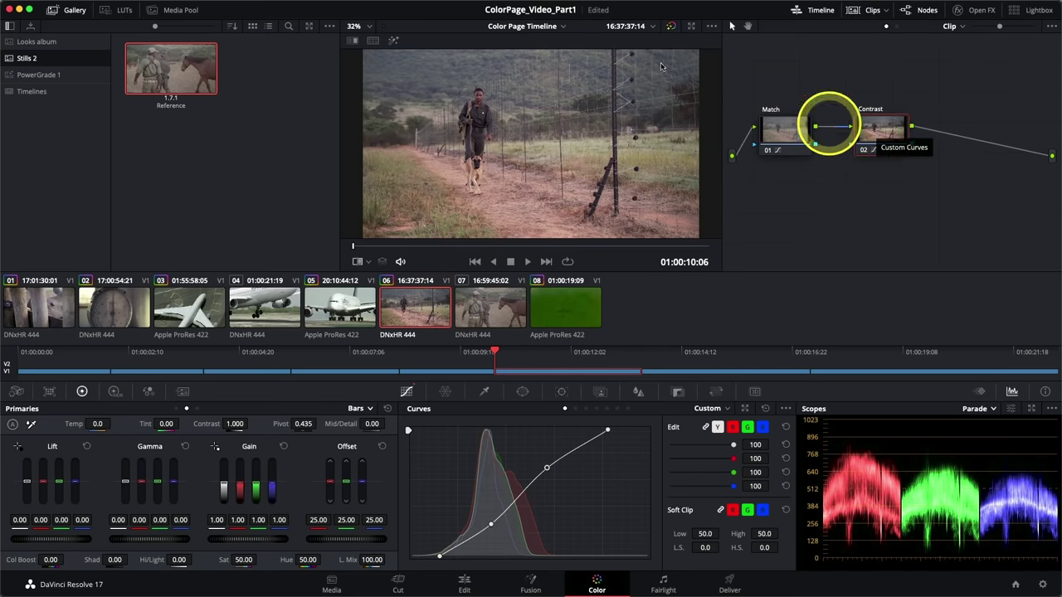
- Copy the Contrast node's grade from clip 06 and paste it onto node 01 of clip 07
left_click(131, 7)
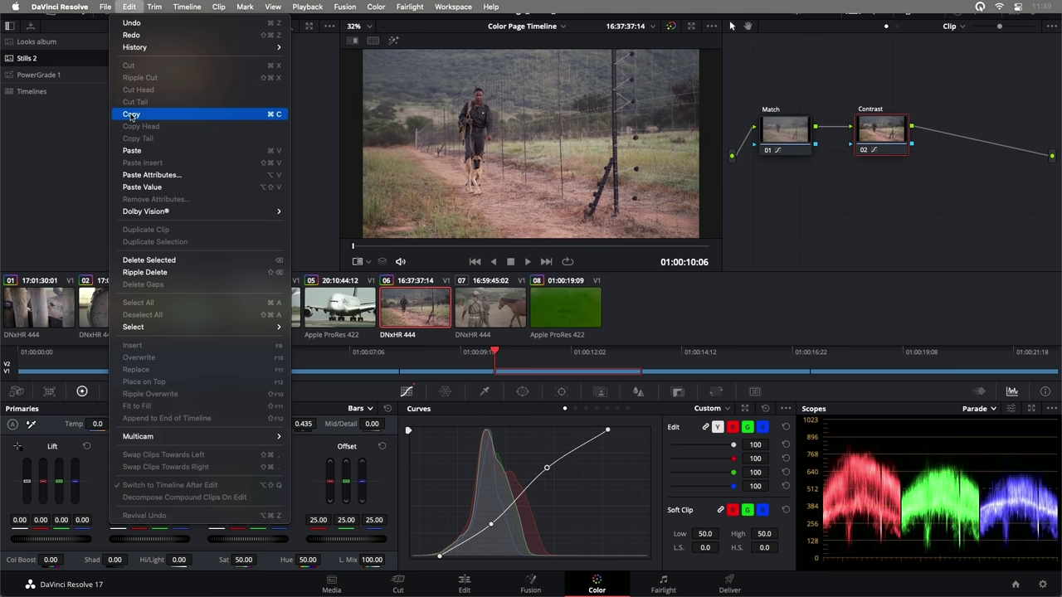
left_click(147, 135)
left_click(486, 323)
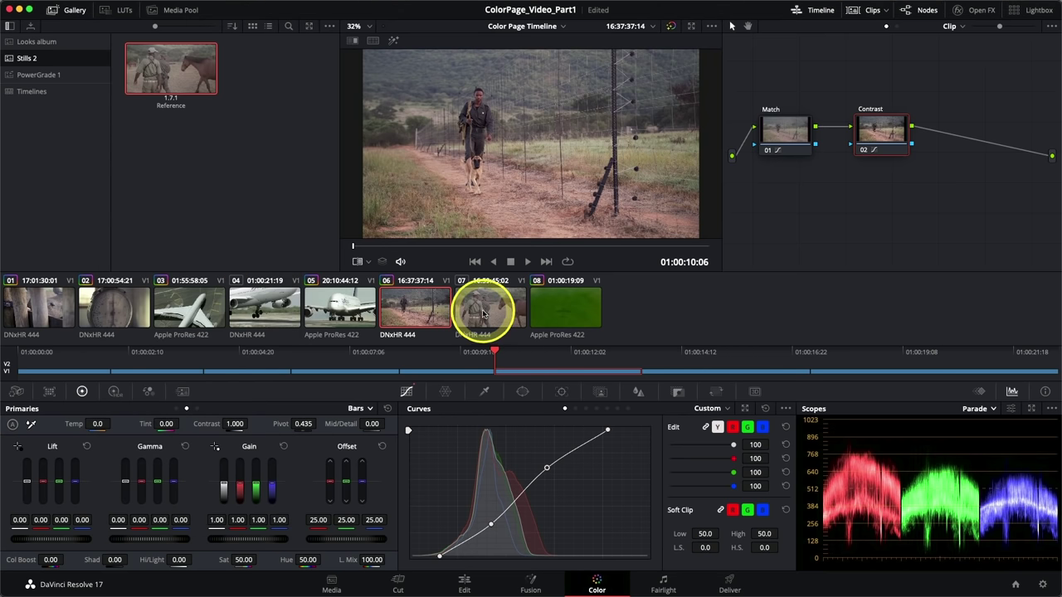
left_click(777, 90)
left_click_drag(777, 89, 789, 118)
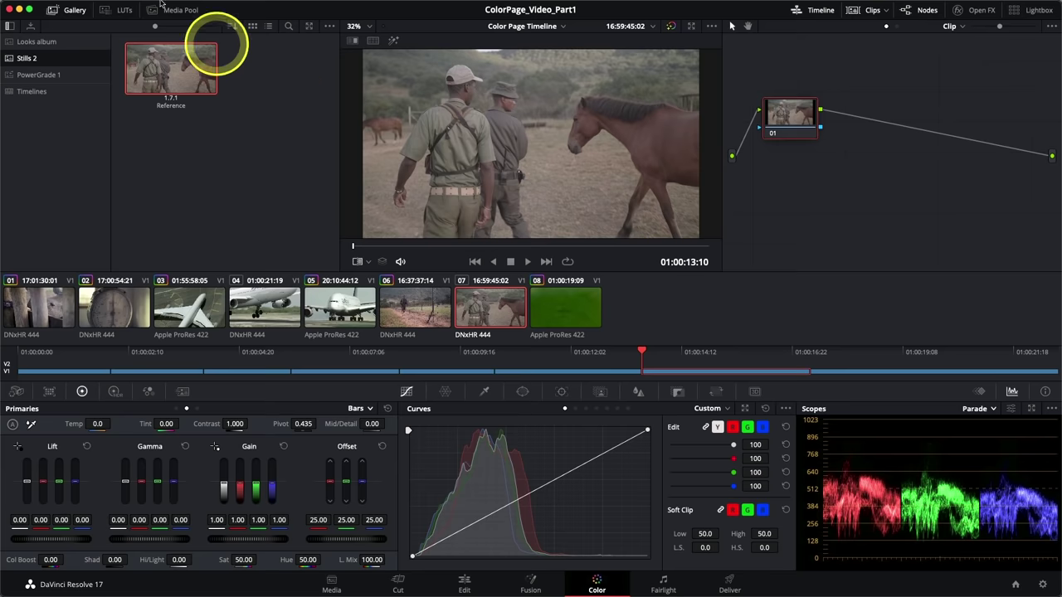
left_click(128, 7)
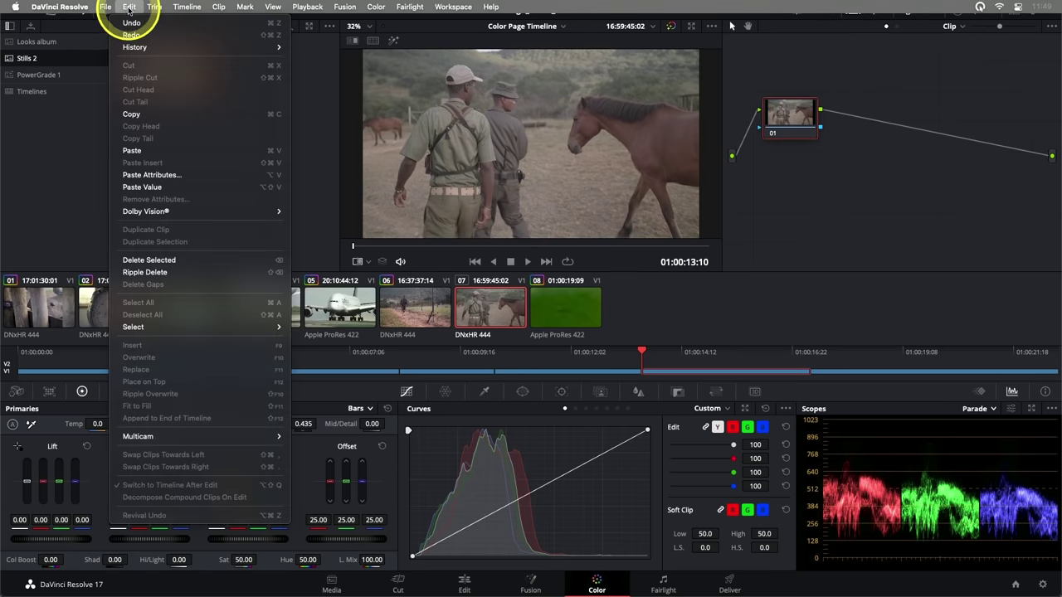
left_click(152, 150)
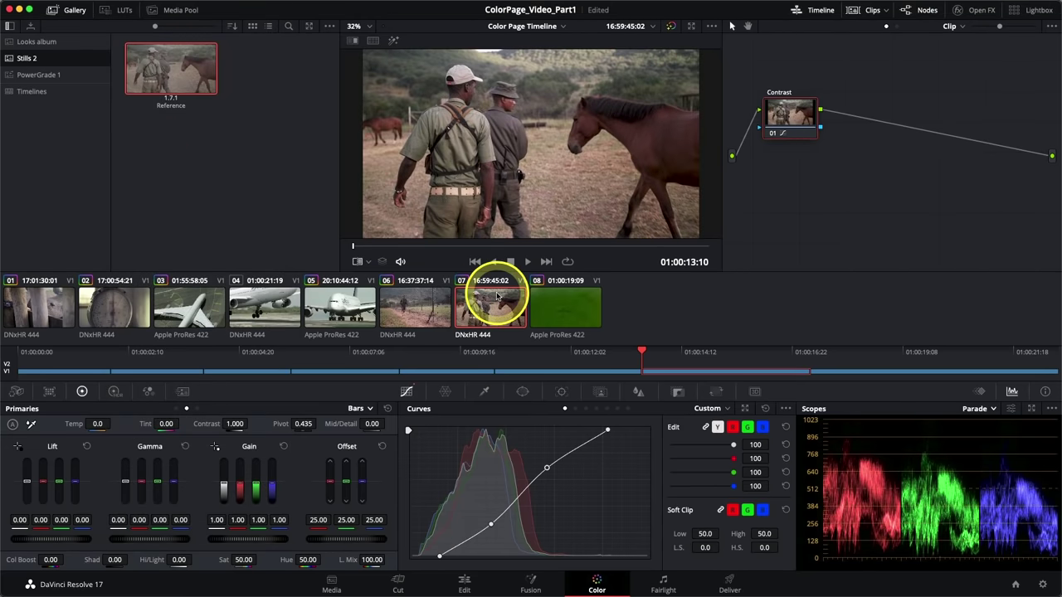
- Flip between clips 06 and 07 to compare their contrast grades
key("Up")
key("Down")
key("Up")
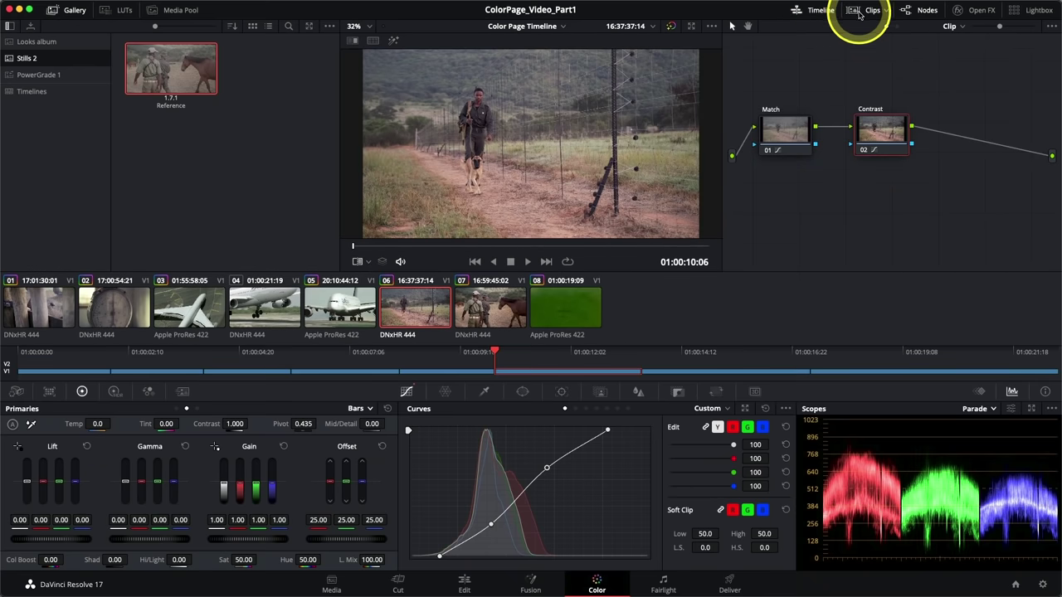
- Hide the clip thumbnail strip and show it again
left_click(866, 10)
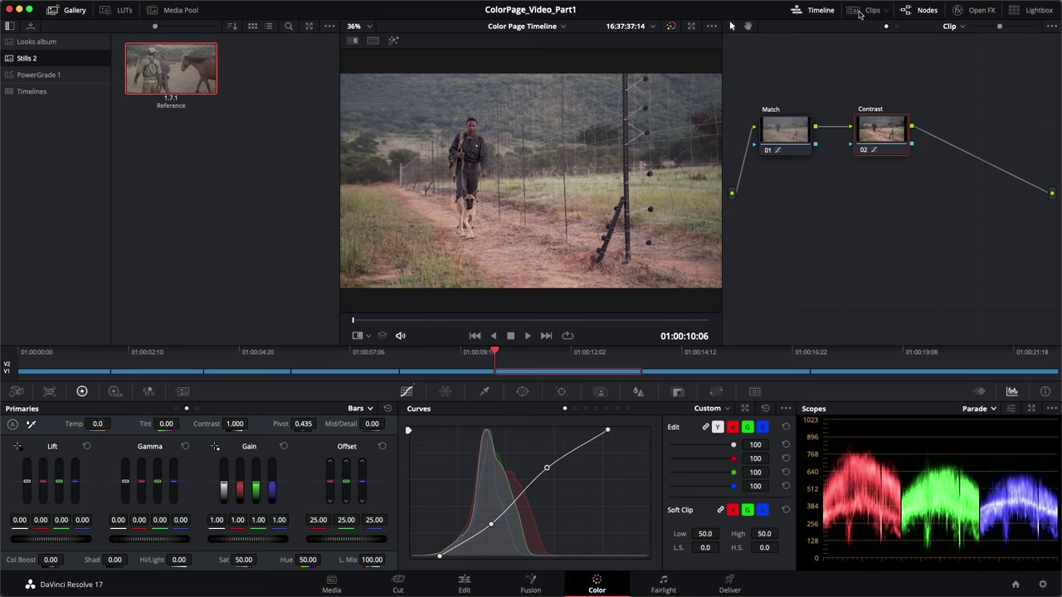
left_click(866, 10)
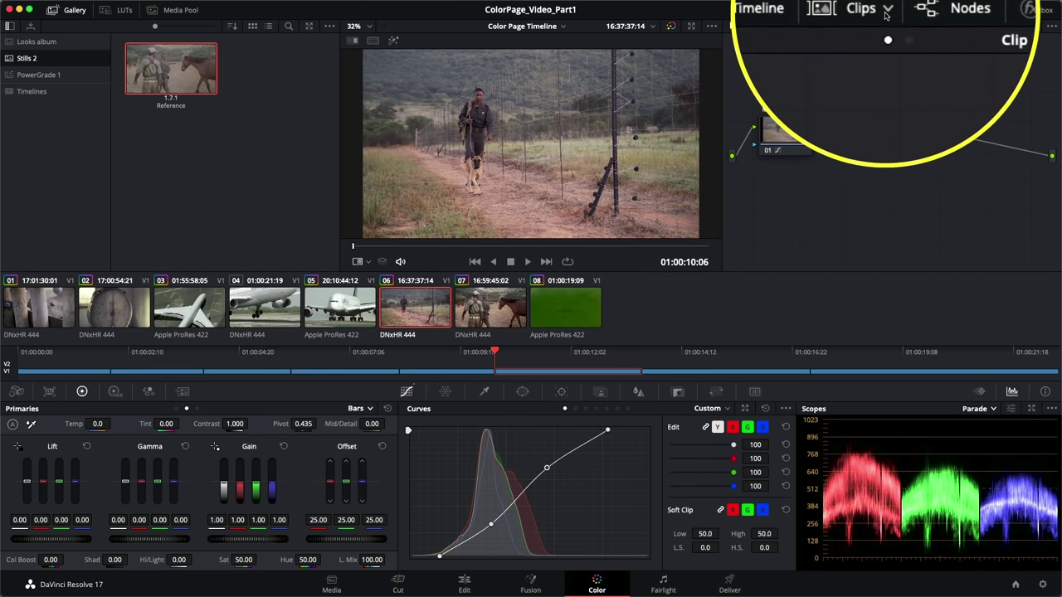
- Filter the clip thumbnails to Ungraded Clips and scrub through the airplane landing clip in the viewer
left_click(886, 11)
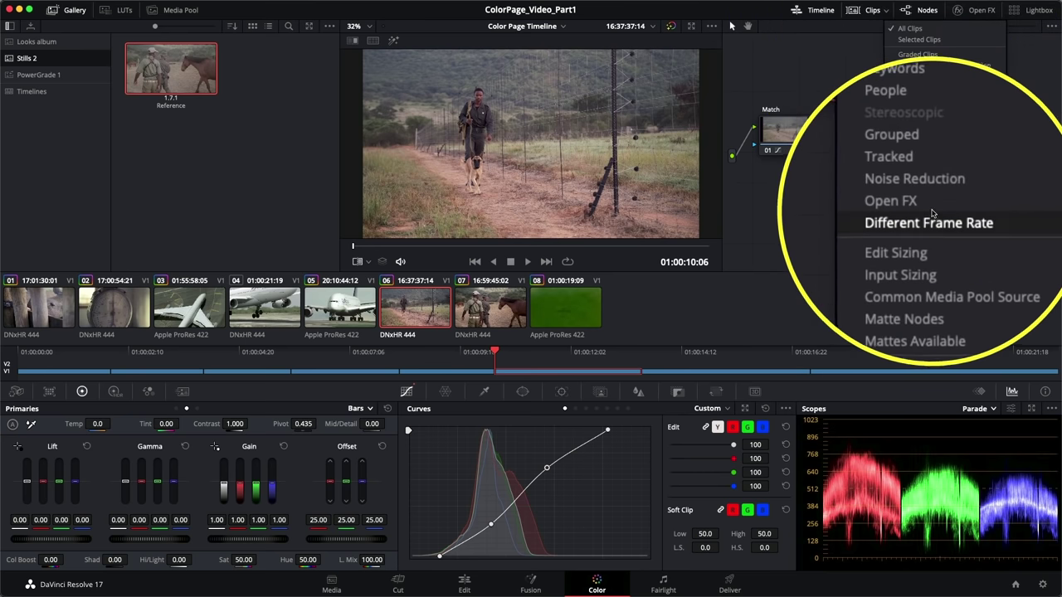
mouse_move(937, 125)
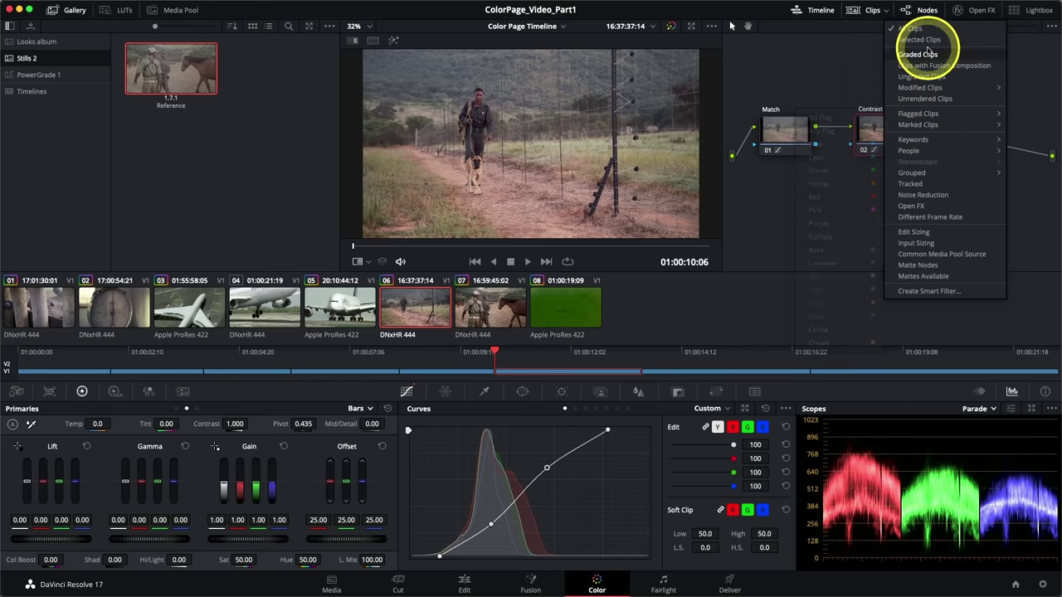
left_click(910, 30)
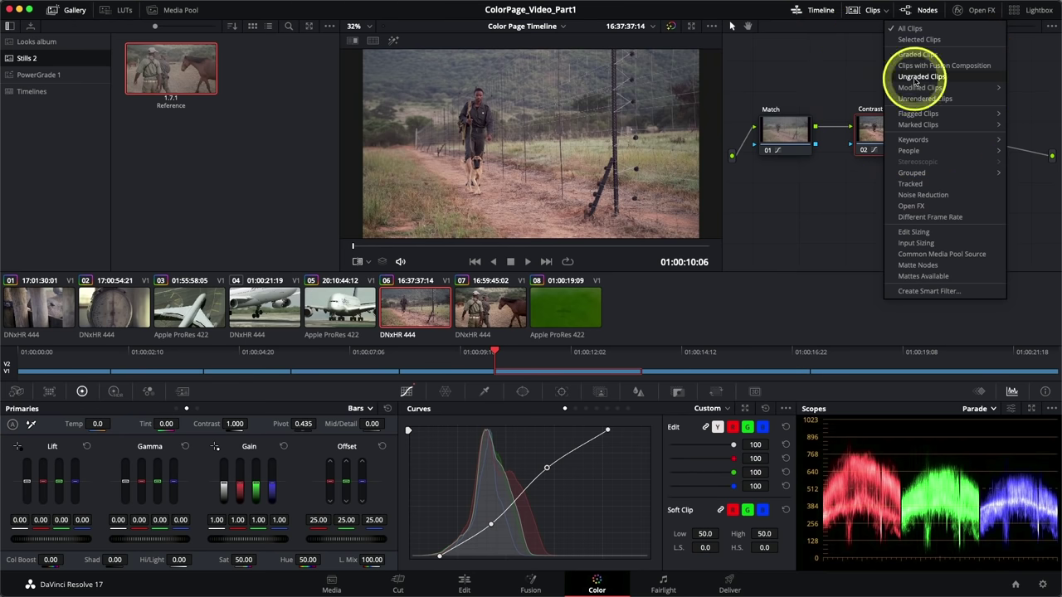
left_click(919, 76)
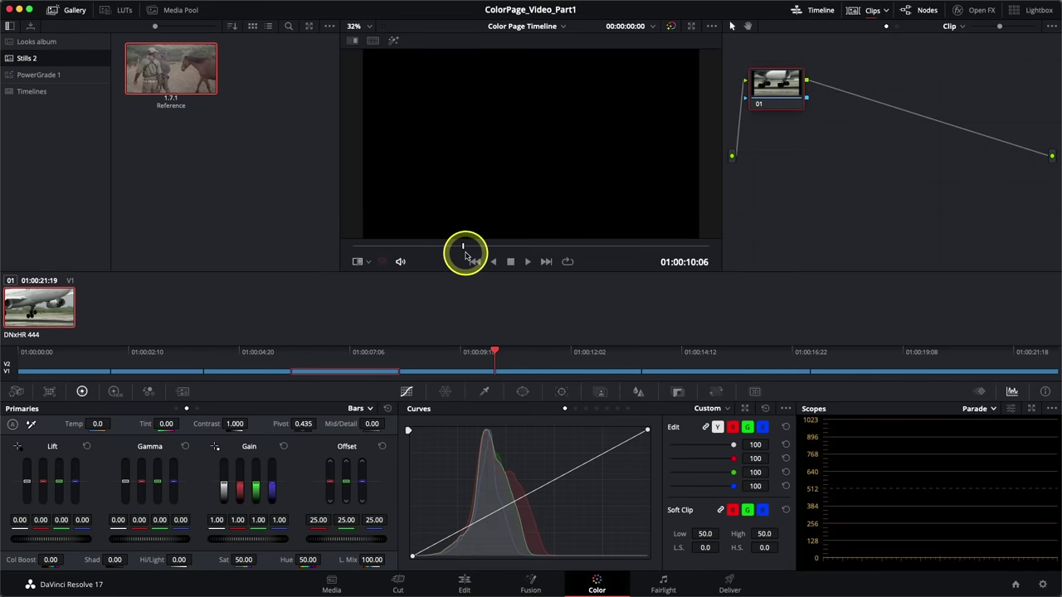
left_click(409, 247)
left_click_drag(409, 253, 476, 249)
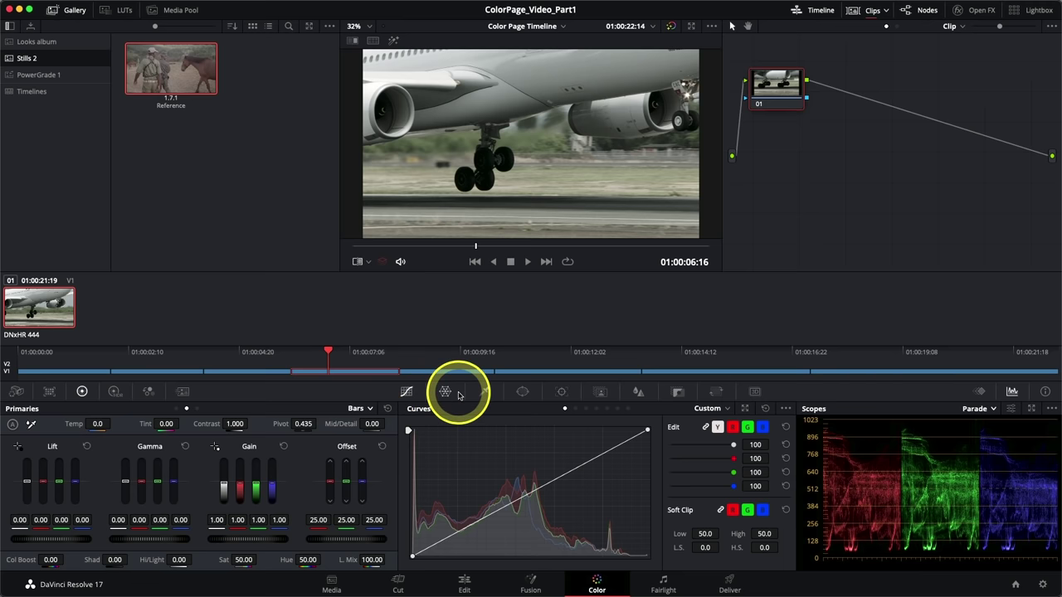
- Switch to the Edit page to view all the clips in the timeline, and return to the Color page
left_click(466, 582)
scroll(613, 489, "up", 2)
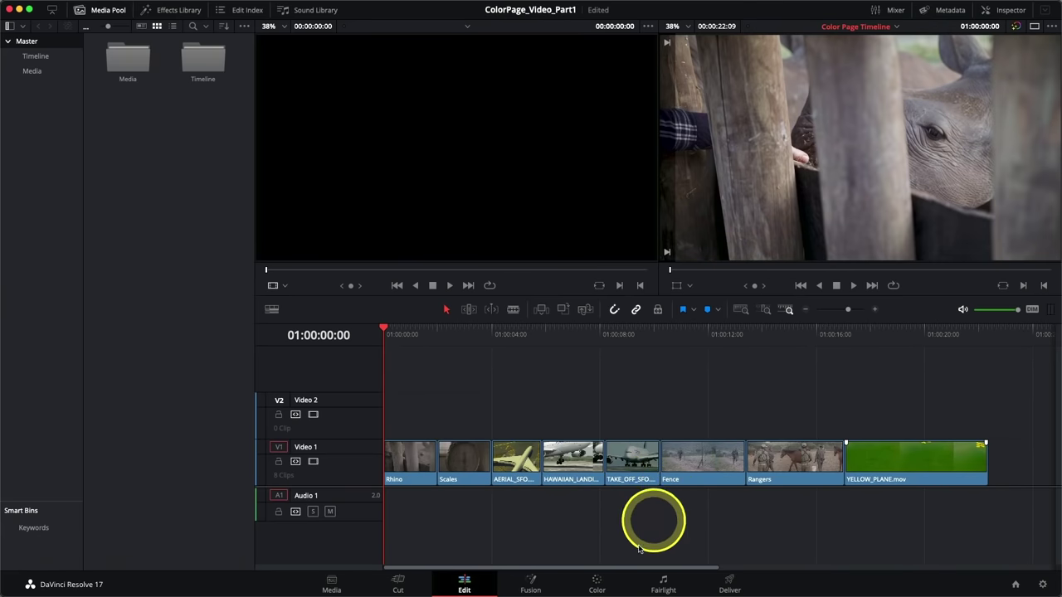
left_click(595, 581)
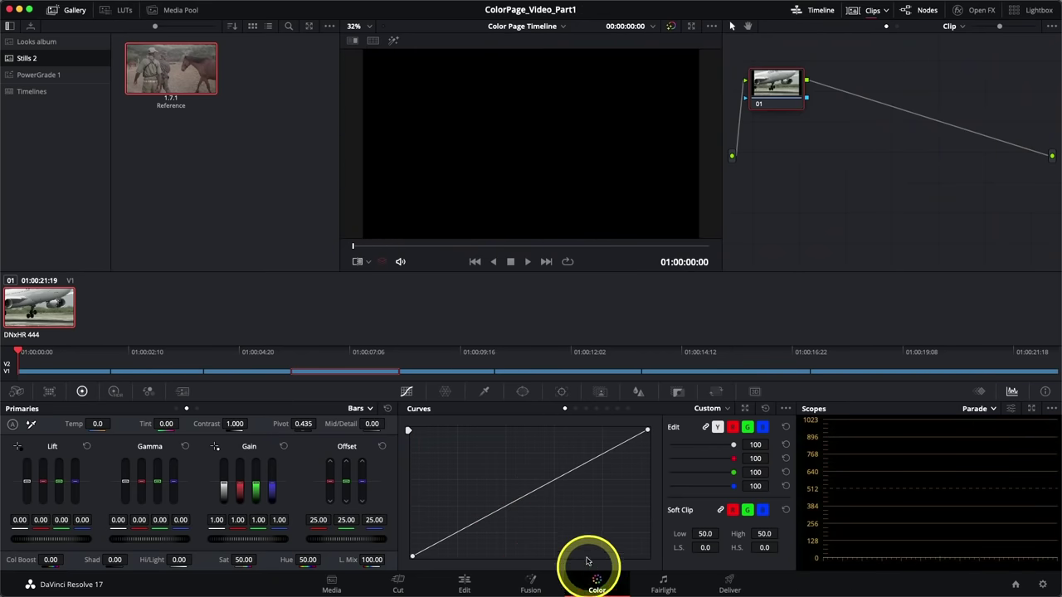
- Change the clip thumbnail filter to All Clips
left_click(881, 12)
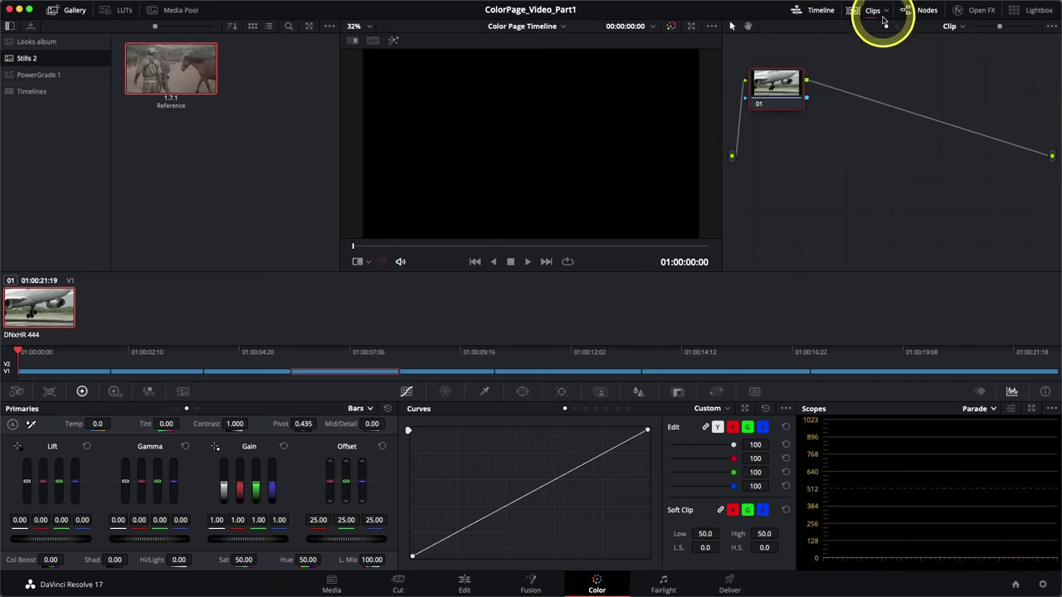
left_click(884, 14)
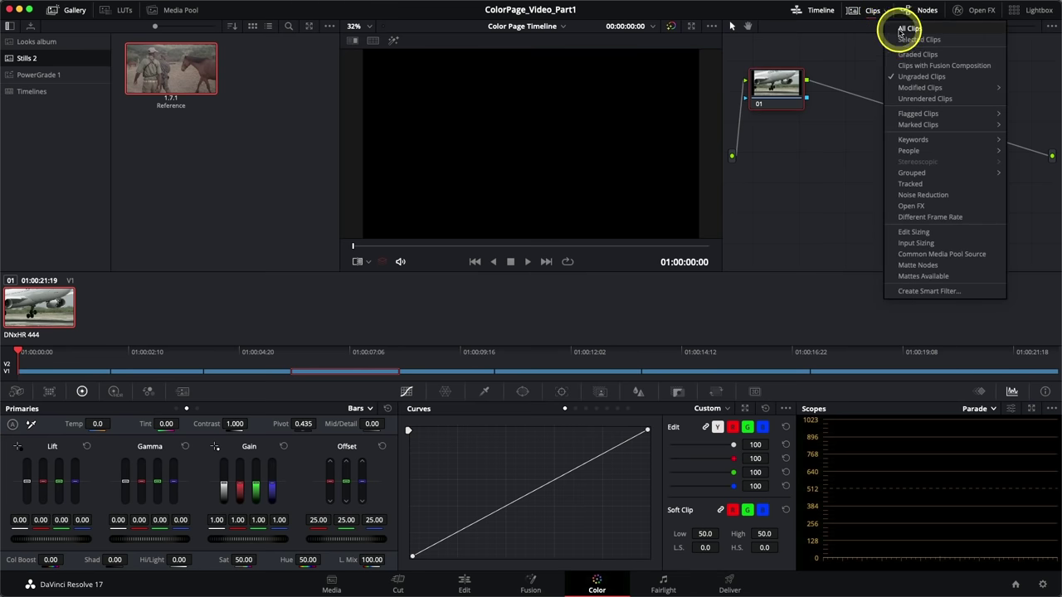
left_click(902, 29)
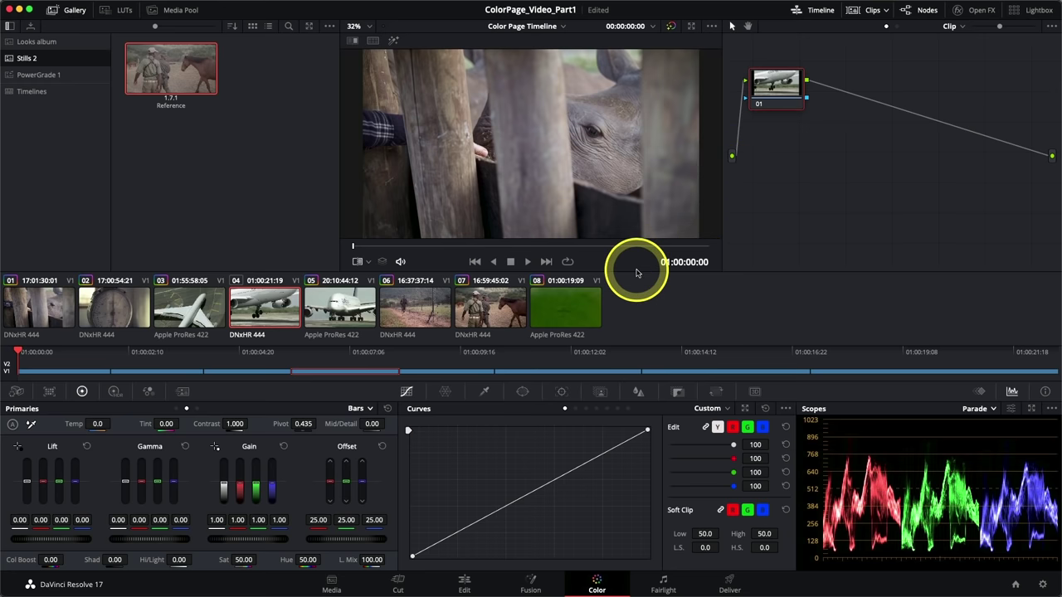
- Flag clip 02 (the weighing scale) and clip 08 (the plane shadow over the green field) with Yellow
left_click(123, 302)
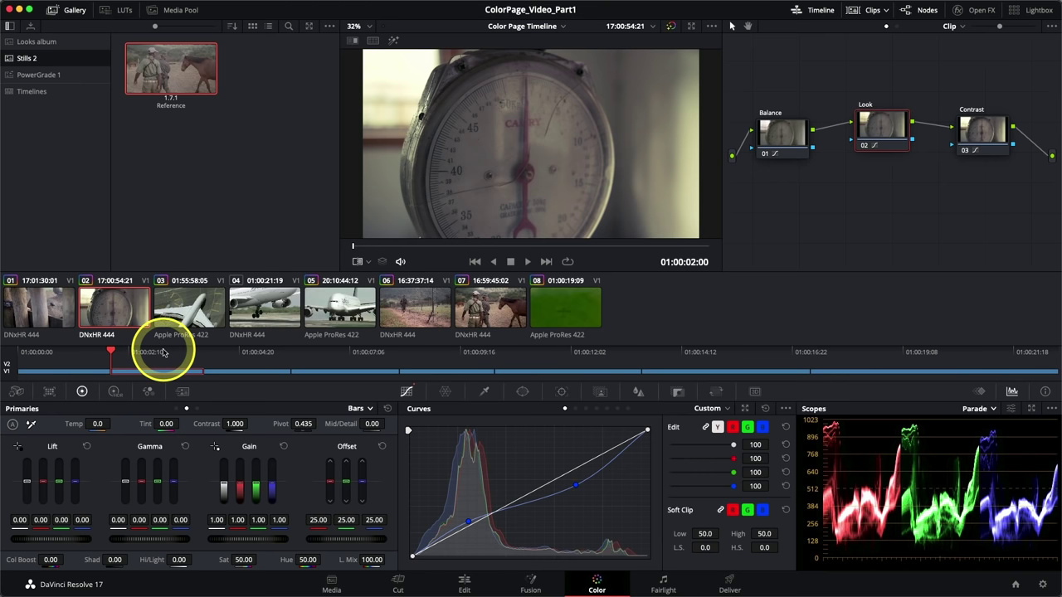
right_click(110, 315)
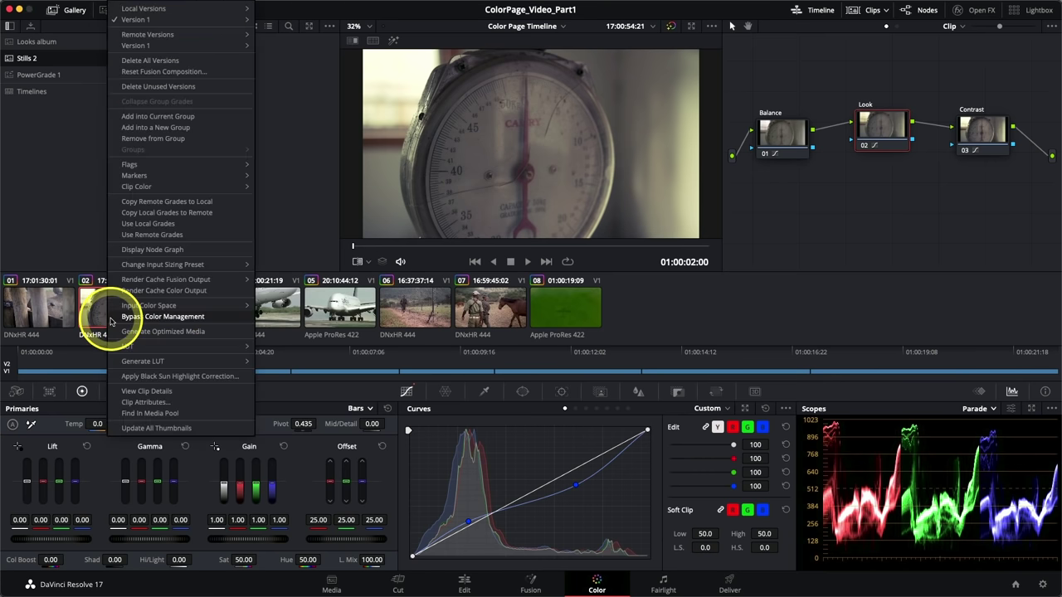
mouse_move(158, 175)
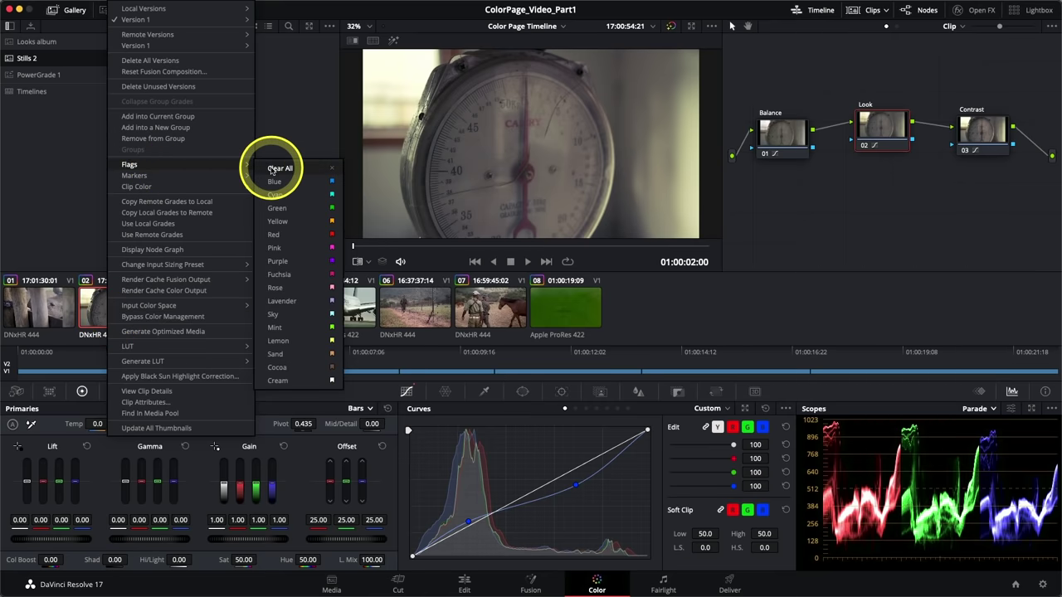
left_click(280, 223)
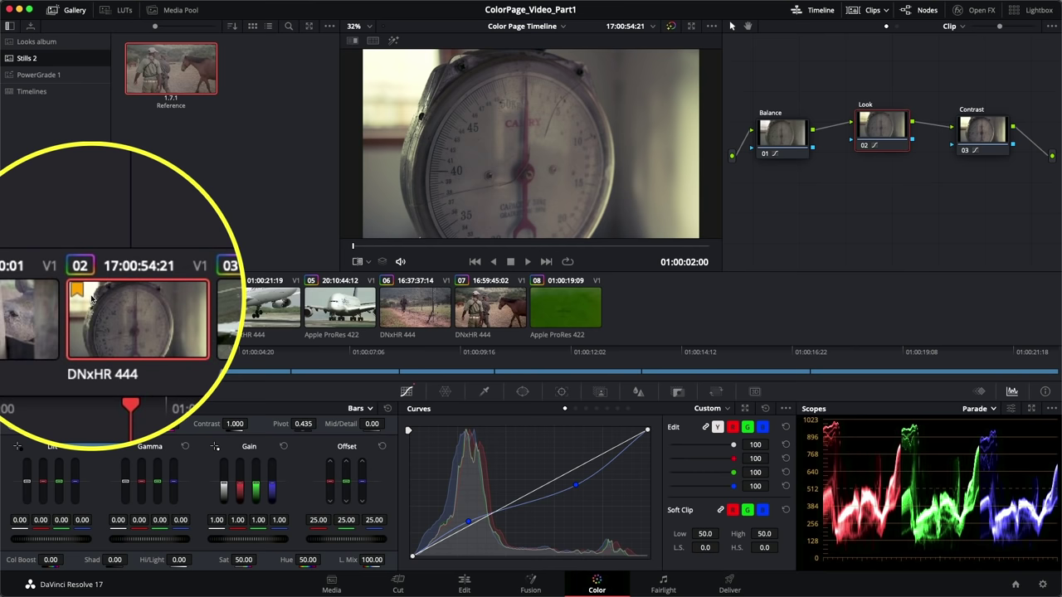
left_click(570, 336)
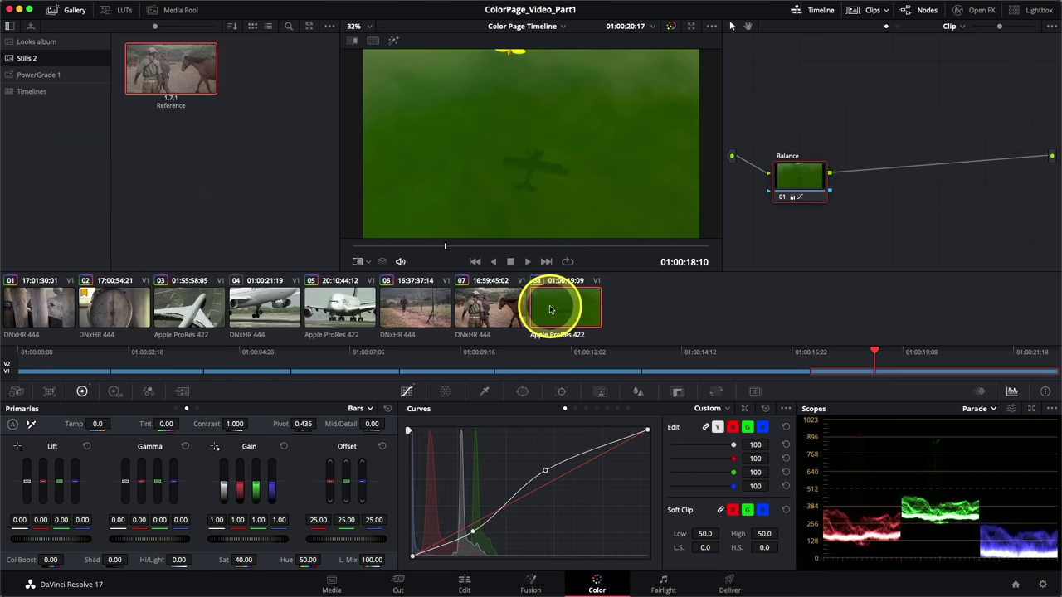
right_click(560, 315)
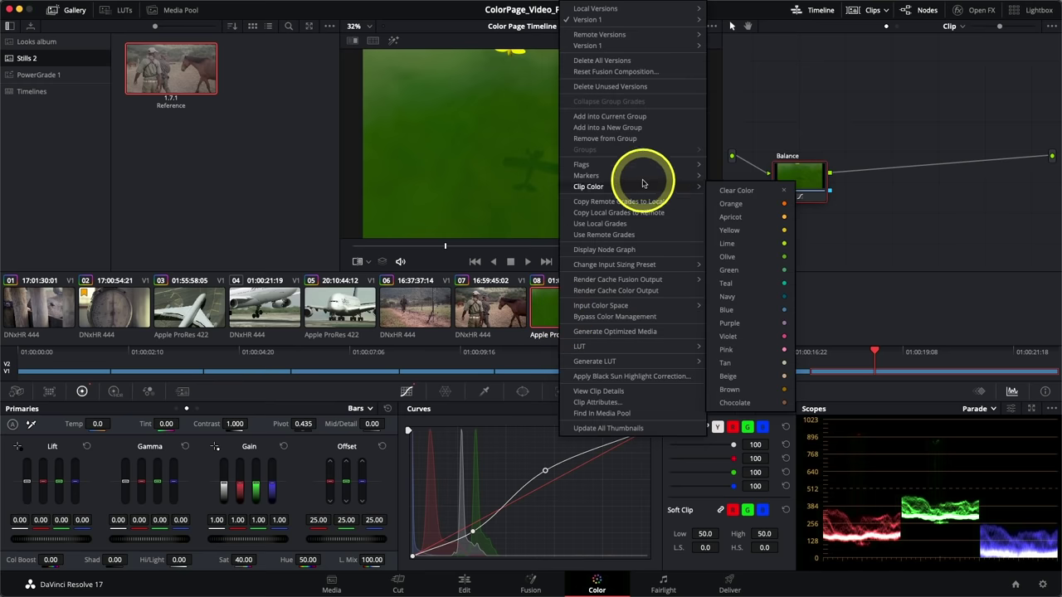
mouse_move(627, 165)
left_click(727, 222)
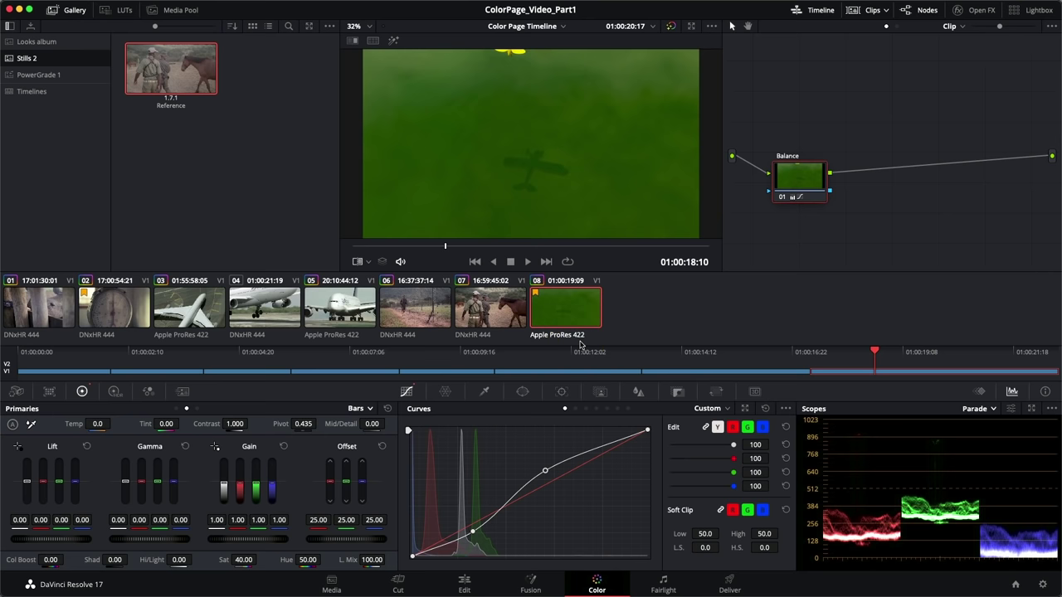
- Make clip 03 current and try out adding clips 05 to 07 individually to a multi-selection and removing them again
left_click(217, 310)
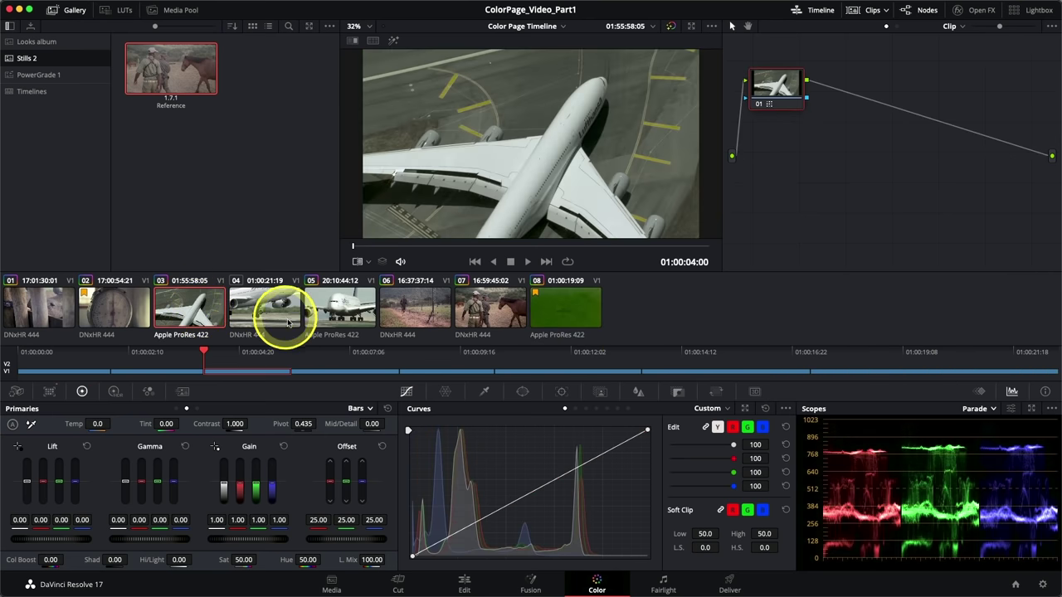
left_click(333, 308, "super")
left_click(421, 312, "super")
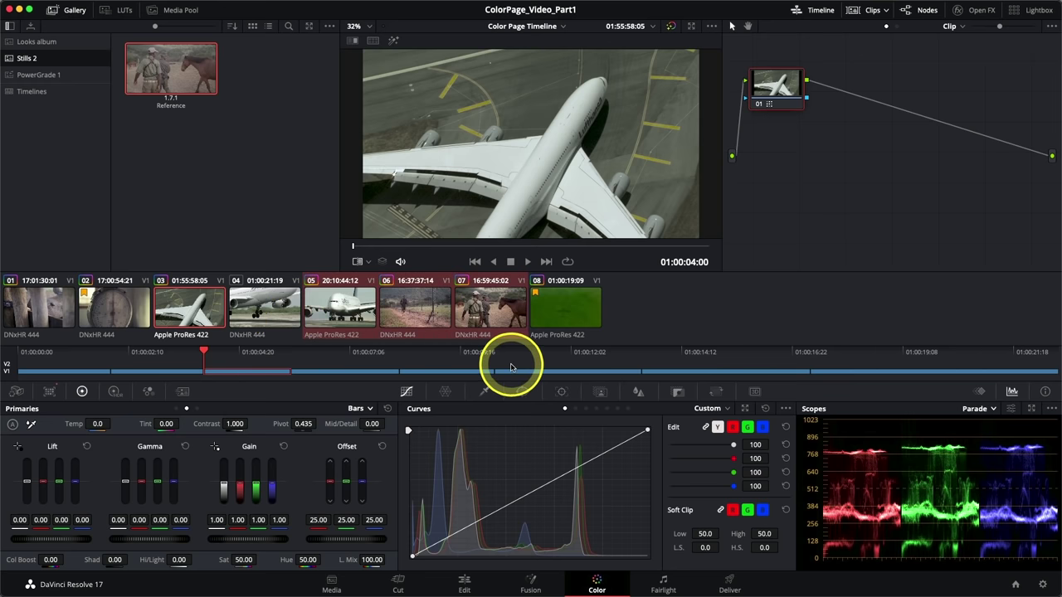
left_click(429, 309, "super")
left_click(336, 312, "super")
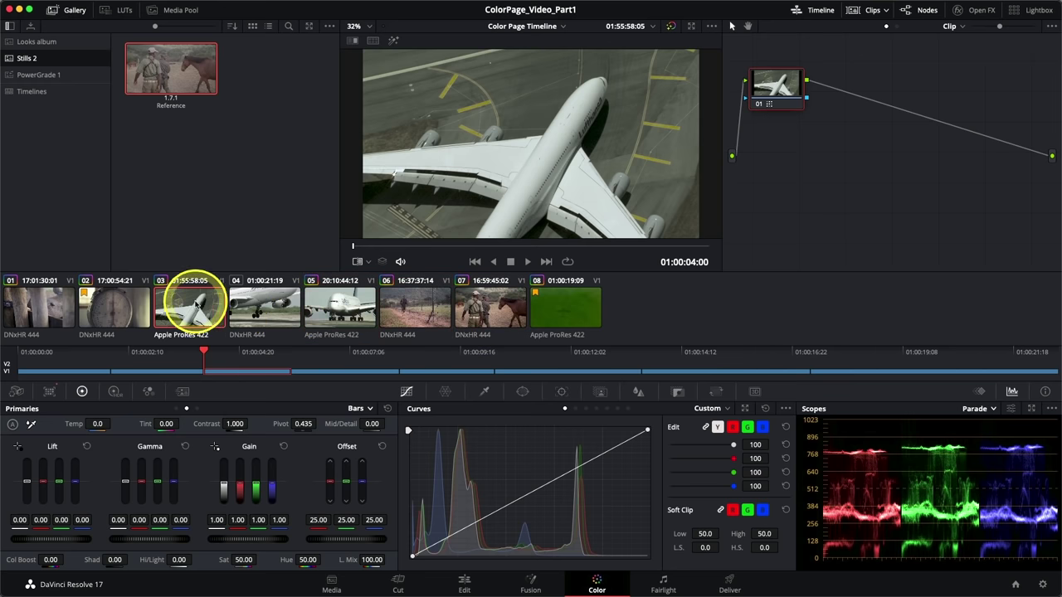
- Extend the selection from clip 03 through clip 05 and flag these airplane clips with Blue
left_click(331, 305, "shift")
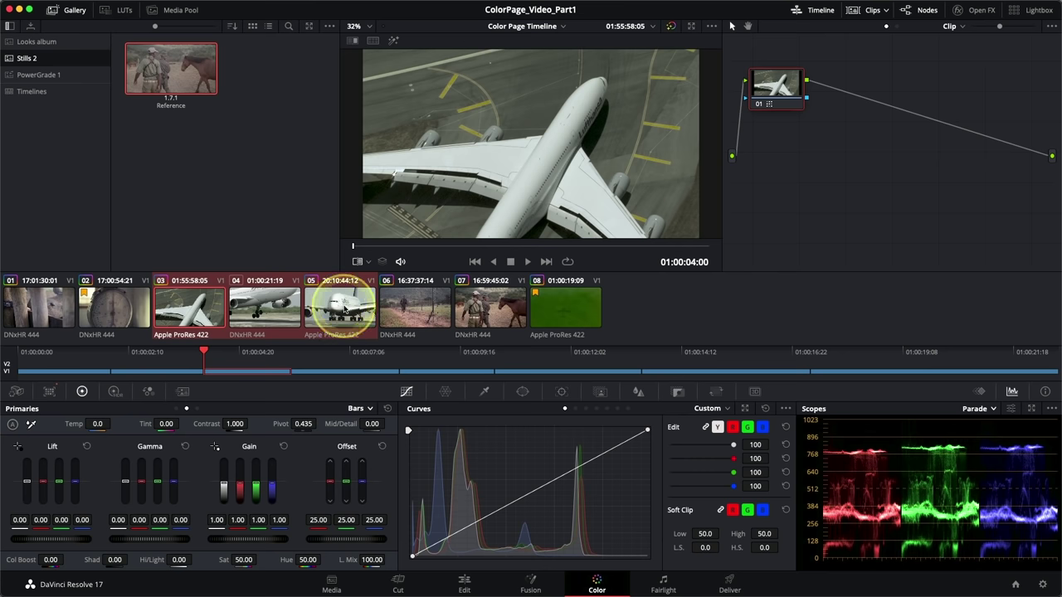
right_click(209, 304)
mouse_move(309, 164)
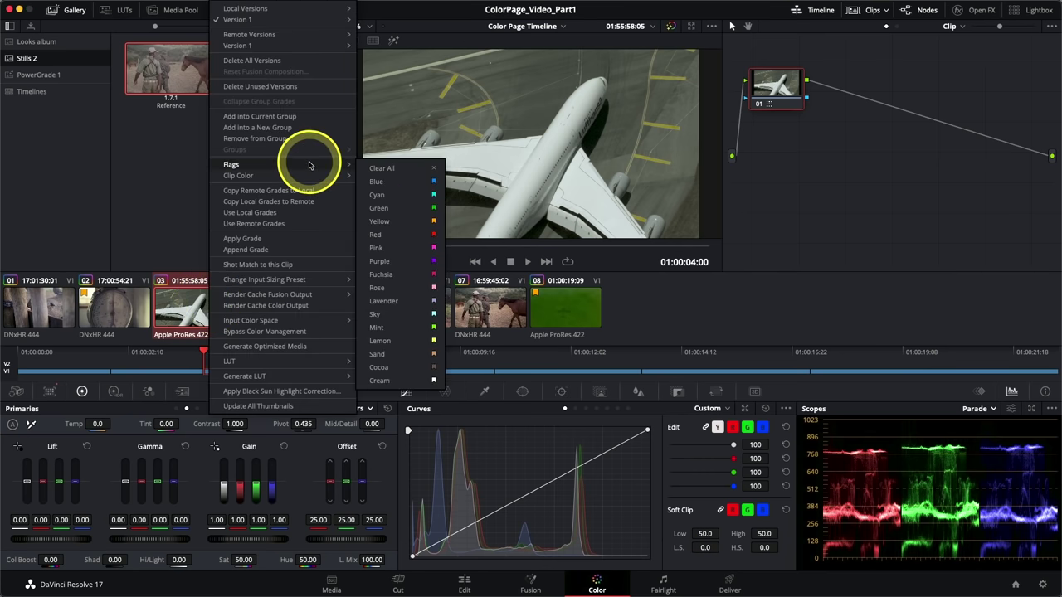
left_click(381, 182)
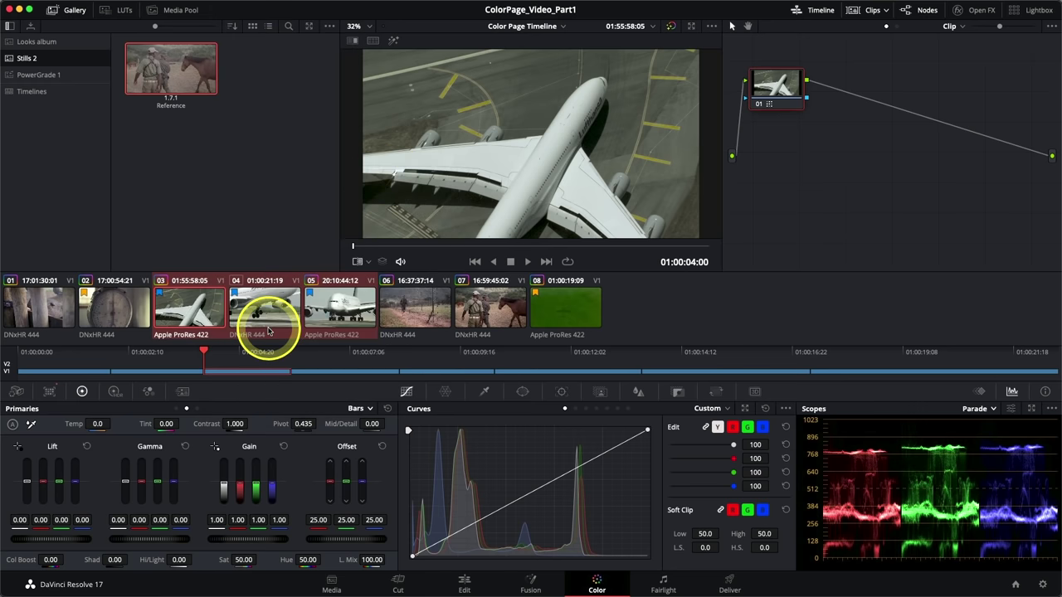
- View airplane clips 05 and 03, and filter the clip thumbnails to Blue flagged clips to check the landing clip
left_click(332, 314)
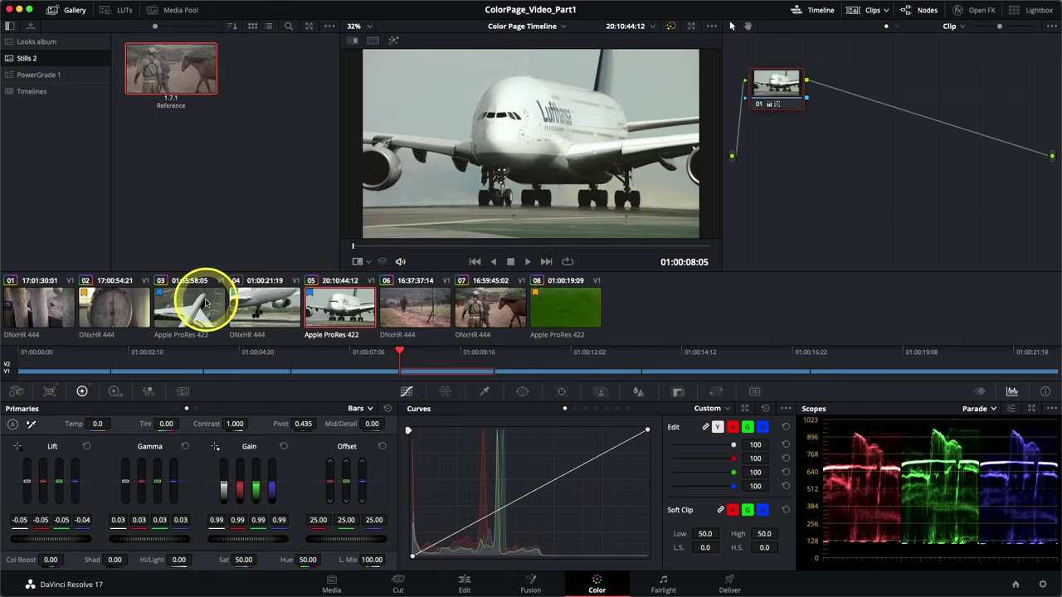
left_click(206, 303)
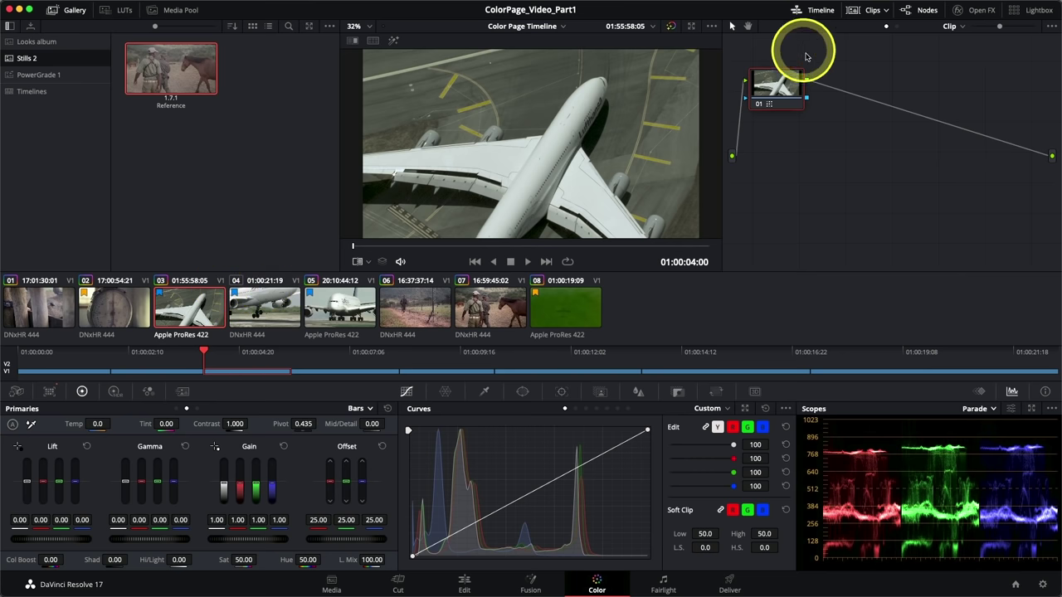
left_click(885, 12)
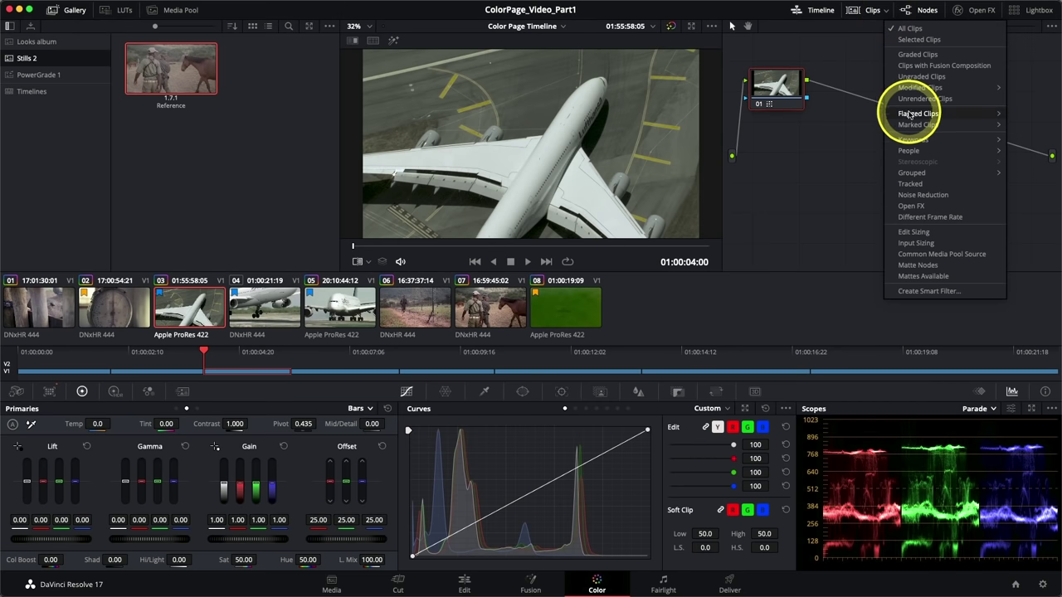
mouse_move(909, 113)
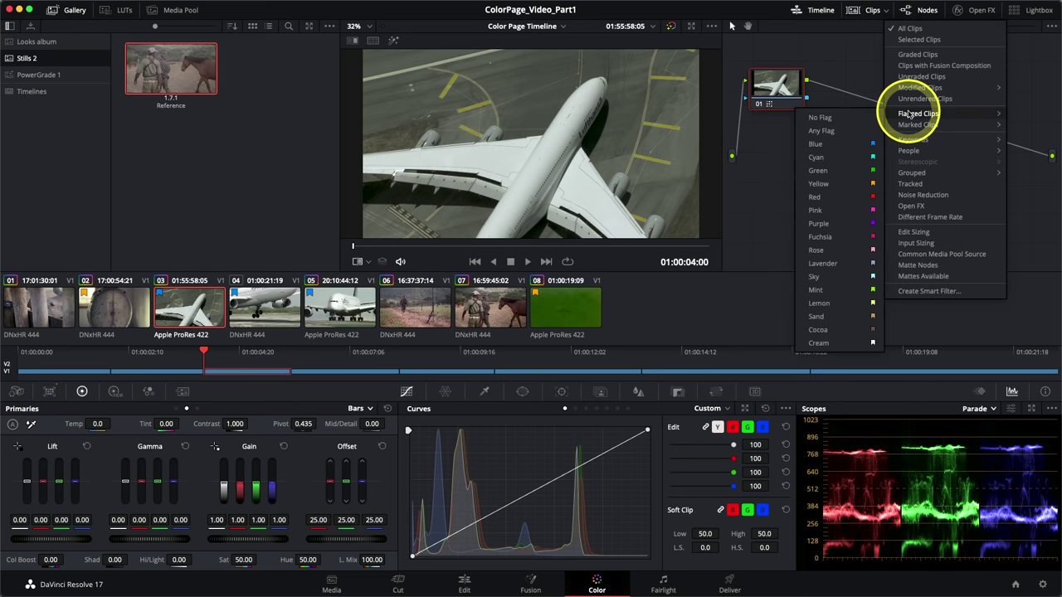
left_click(816, 145)
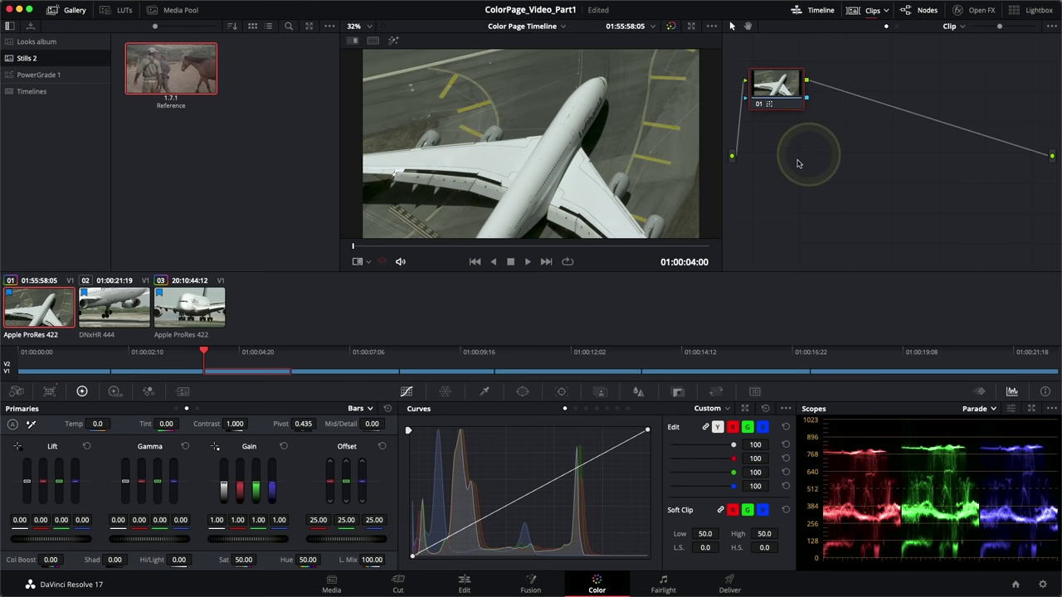
left_click(114, 306)
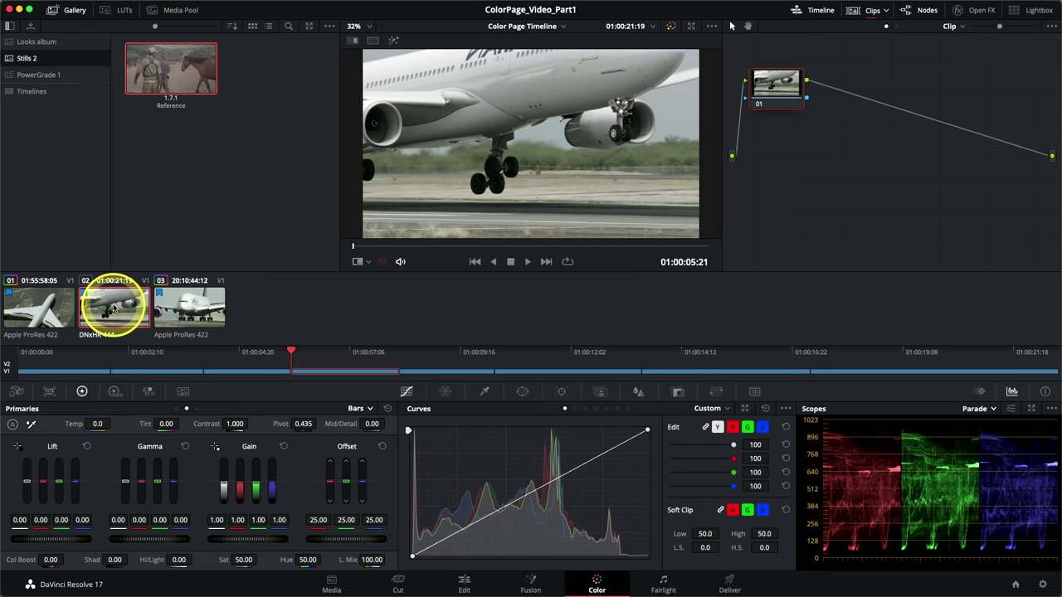
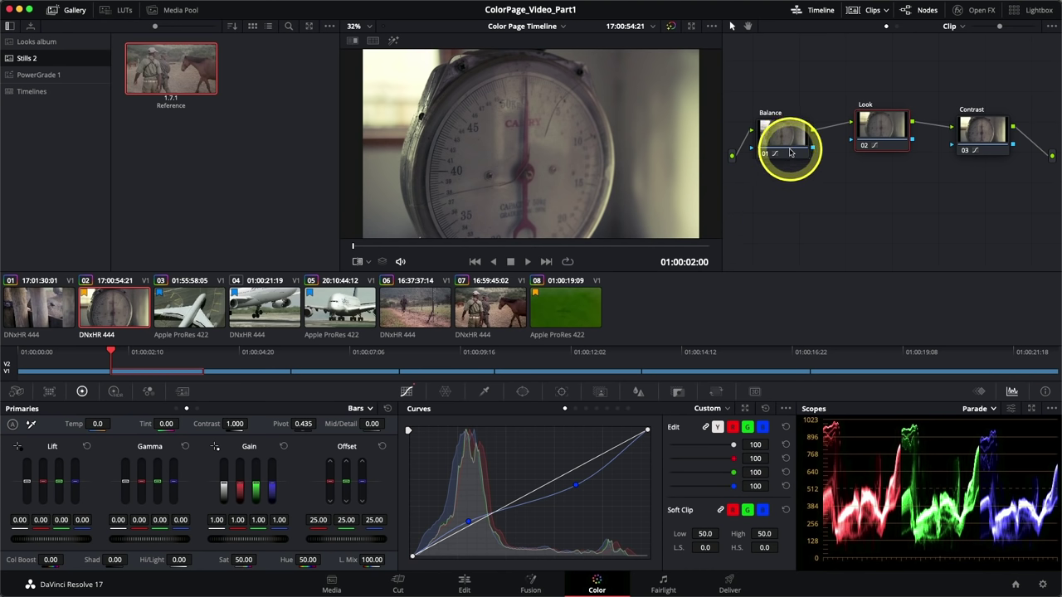
- Add a serial node after the Balance node on clip 02, place it below the node chain and label it Scales
left_click_drag(787, 142, 773, 137)
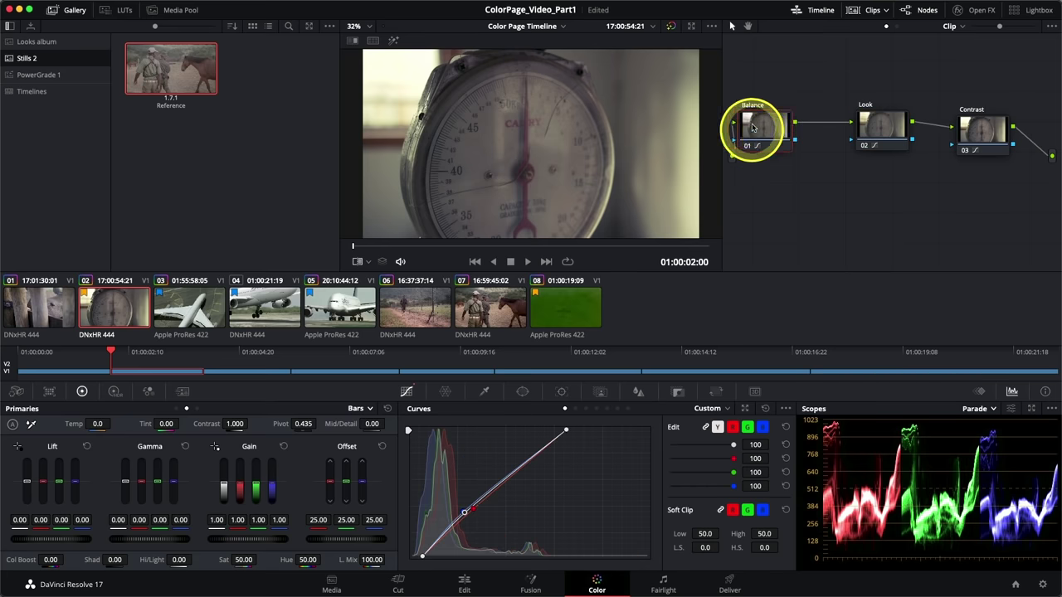
right_click(769, 132)
mouse_move(818, 187)
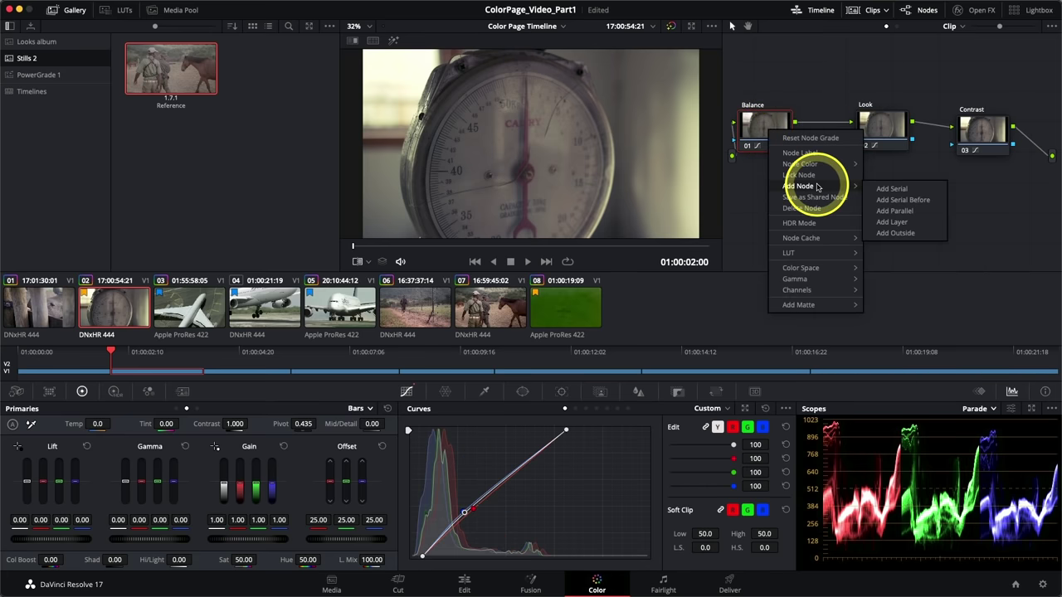
left_click(881, 189)
left_click_drag(867, 190, 836, 195)
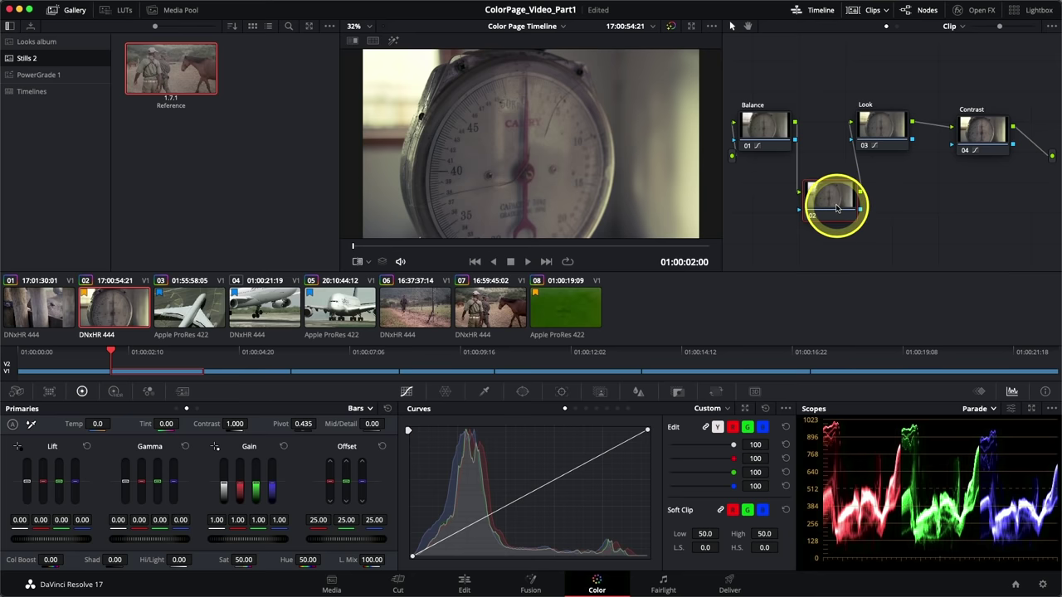
right_click(838, 203)
left_click(854, 230)
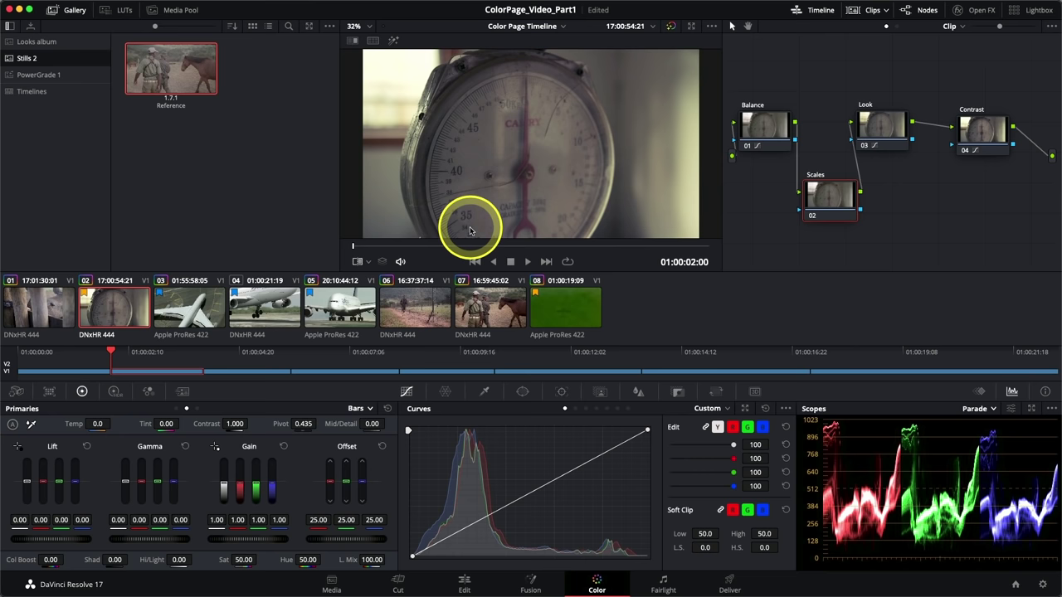
- Add a circle window to the Scales node and fit it over the dial at size about 47.5, pan 49.4 and tilt 48.7
left_click(521, 393)
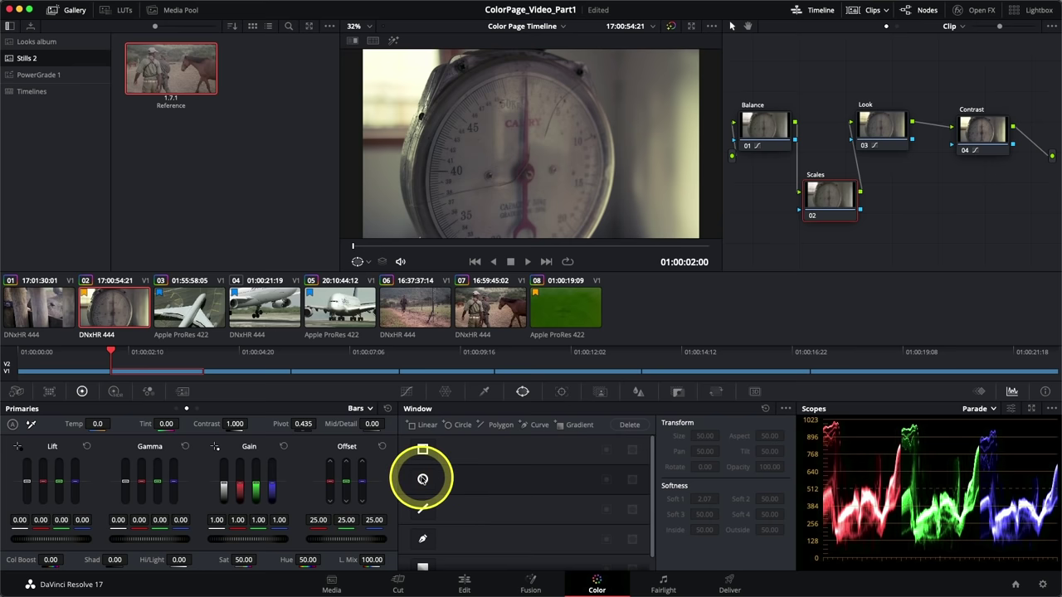
left_click(422, 486)
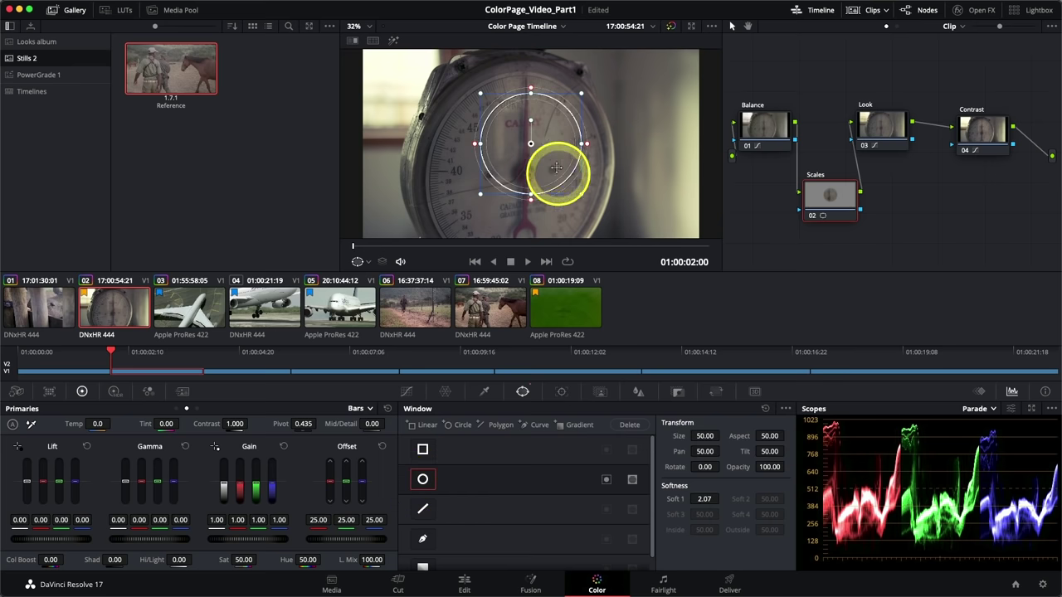
left_click_drag(583, 197, 627, 228)
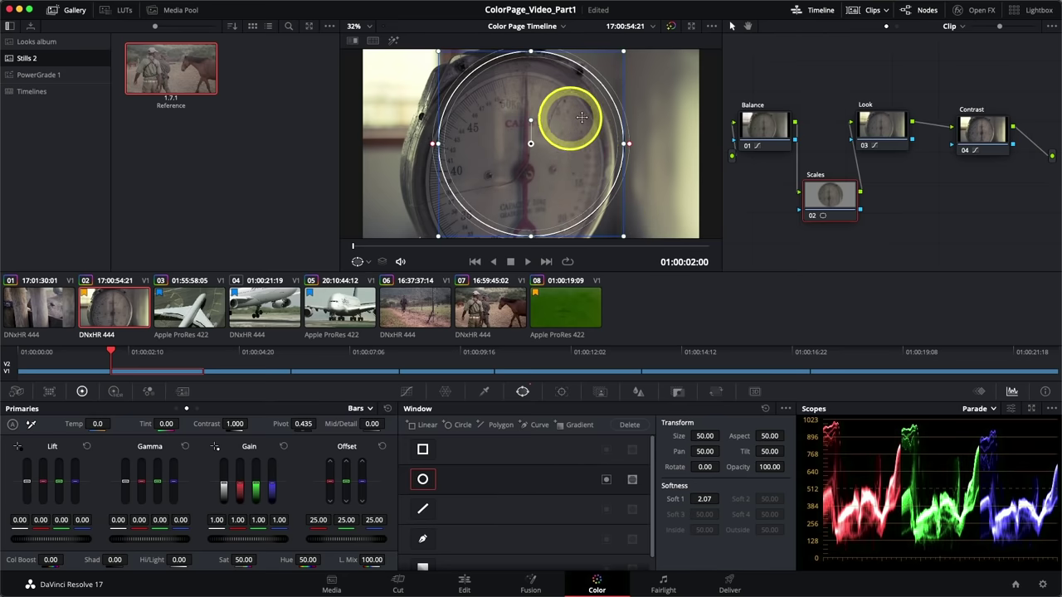
left_click_drag(583, 120, 613, 168)
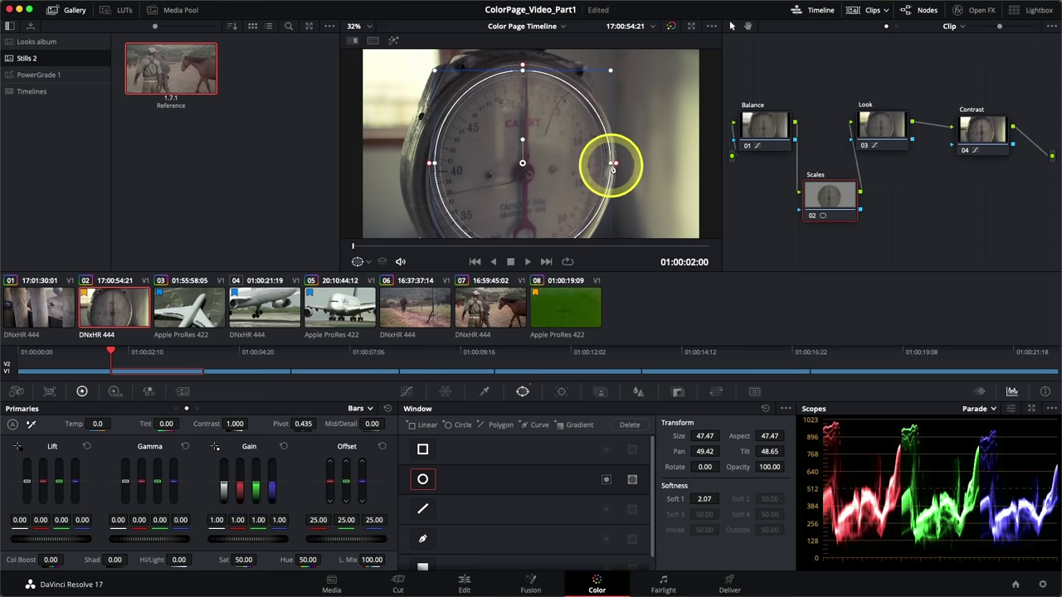
- Refine the circle window on the dial to pan about 49.1, tilt 48.1, aspect 44.9 and rotation 1.5
left_click_drag(552, 147, 552, 166)
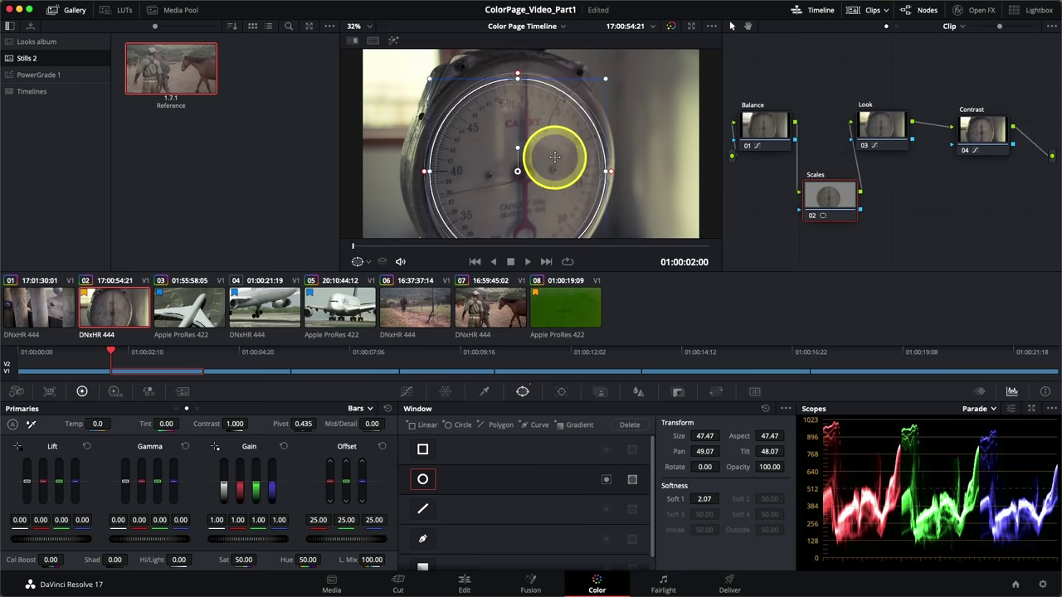
left_click_drag(518, 81, 520, 70)
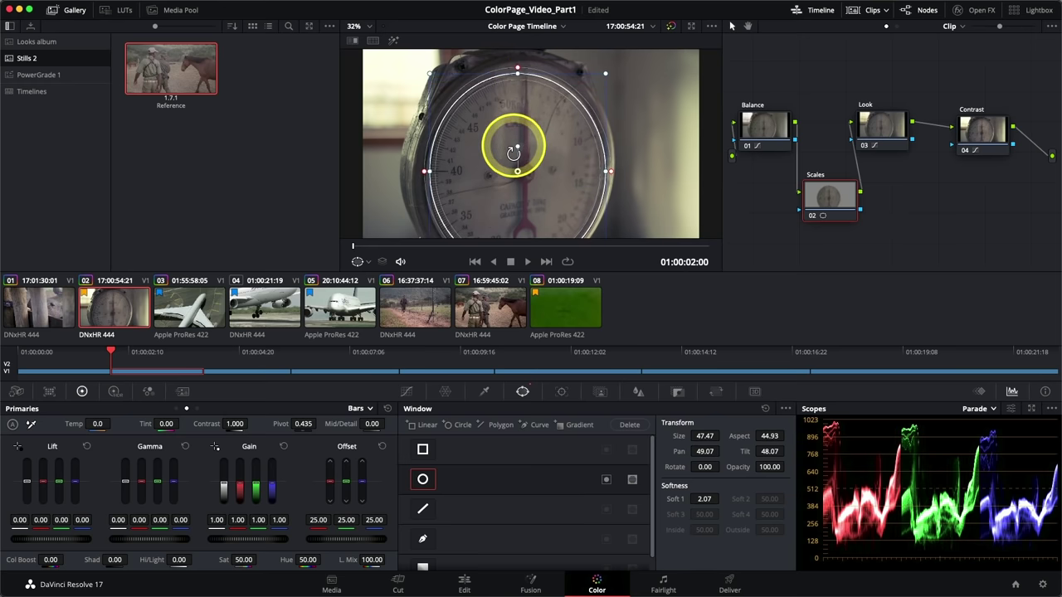
left_click_drag(518, 147, 517, 148)
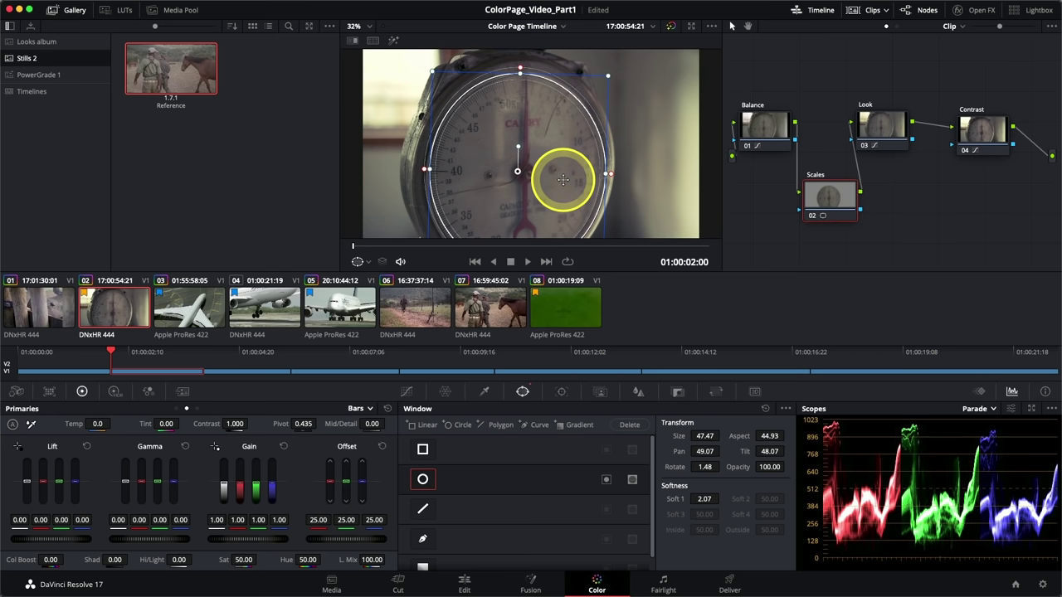
scroll(562, 179, "down", 3)
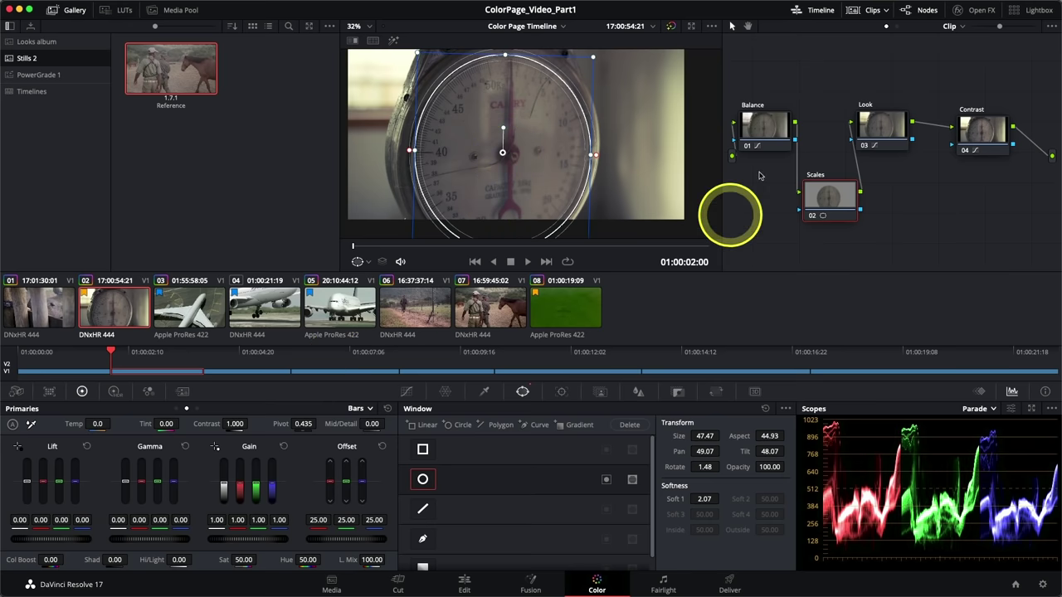
- Enlarge the viewer by hiding the mini timeline and narrowing the gallery, and convert the Scales circle window to Bezier
left_click(813, 14)
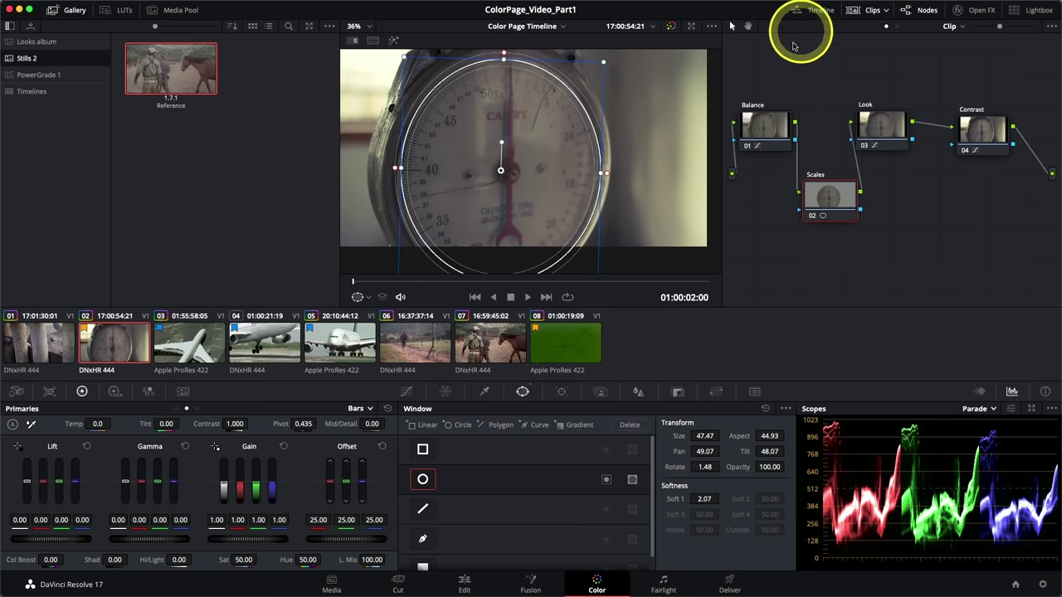
left_click_drag(337, 171, 269, 161)
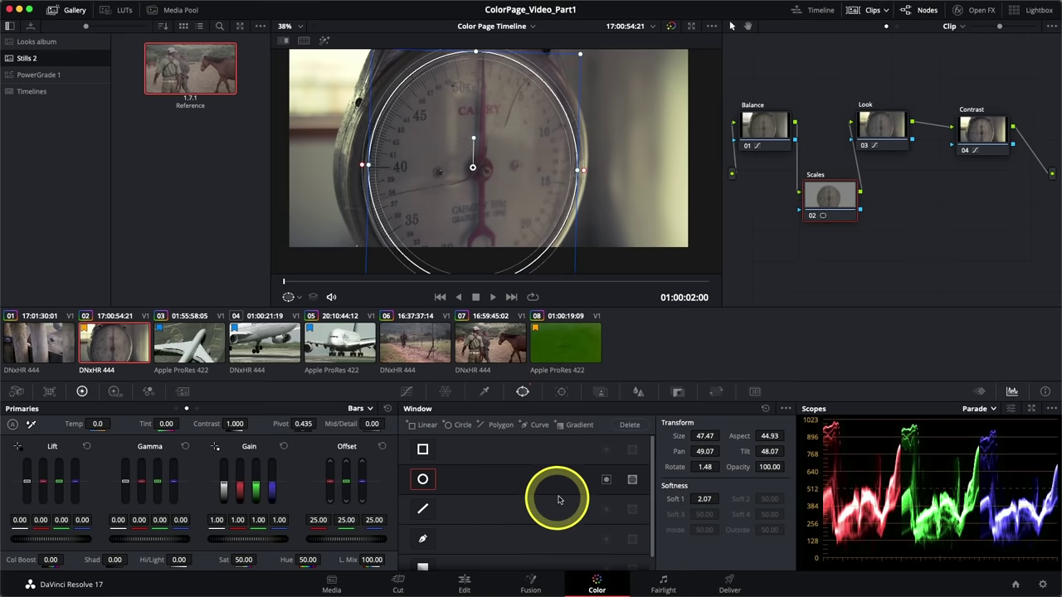
left_click(786, 410)
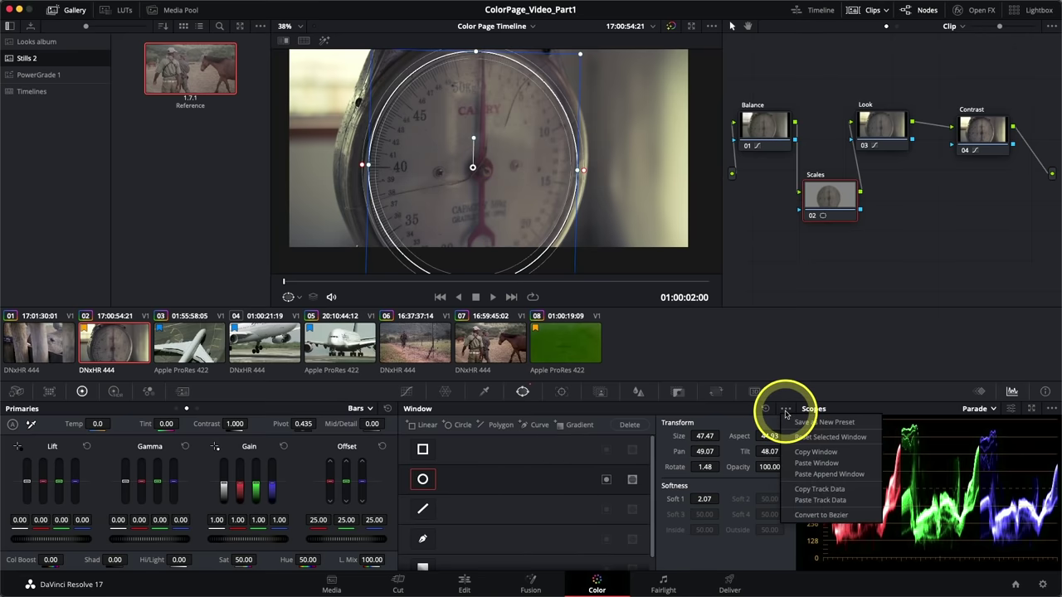
left_click(819, 515)
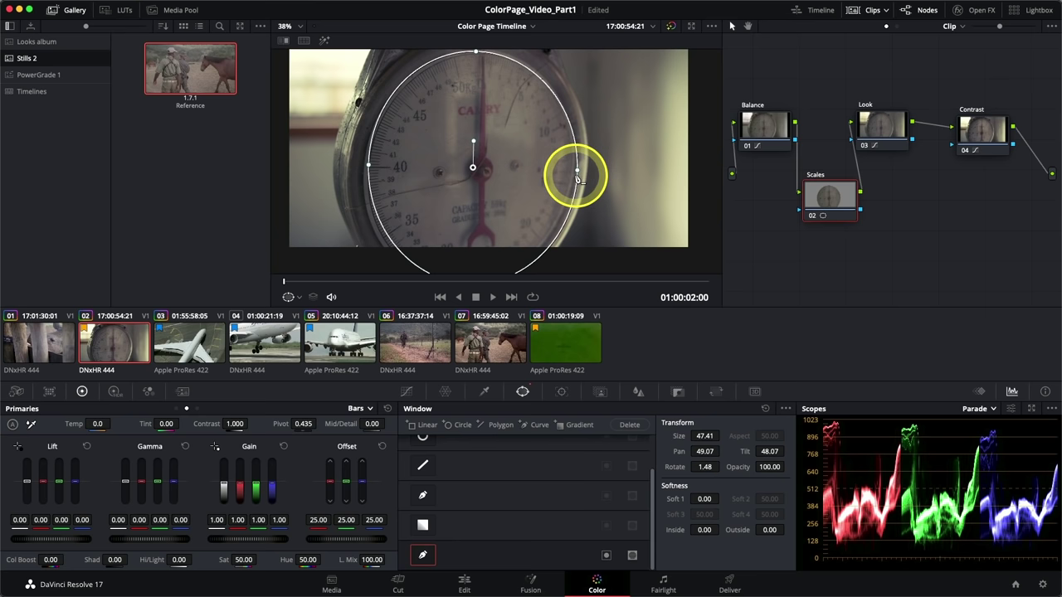
- Reshape the Bezier window by adjusting its side, upper and lower points and handles to follow the dial's edge
left_click_drag(578, 171, 578, 171)
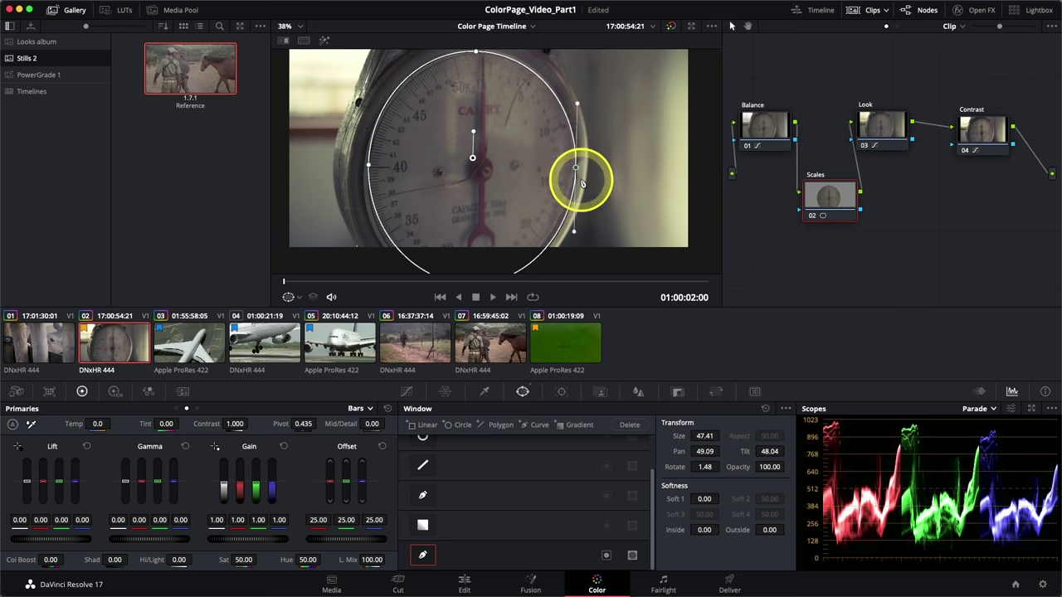
left_click_drag(583, 112, 585, 107)
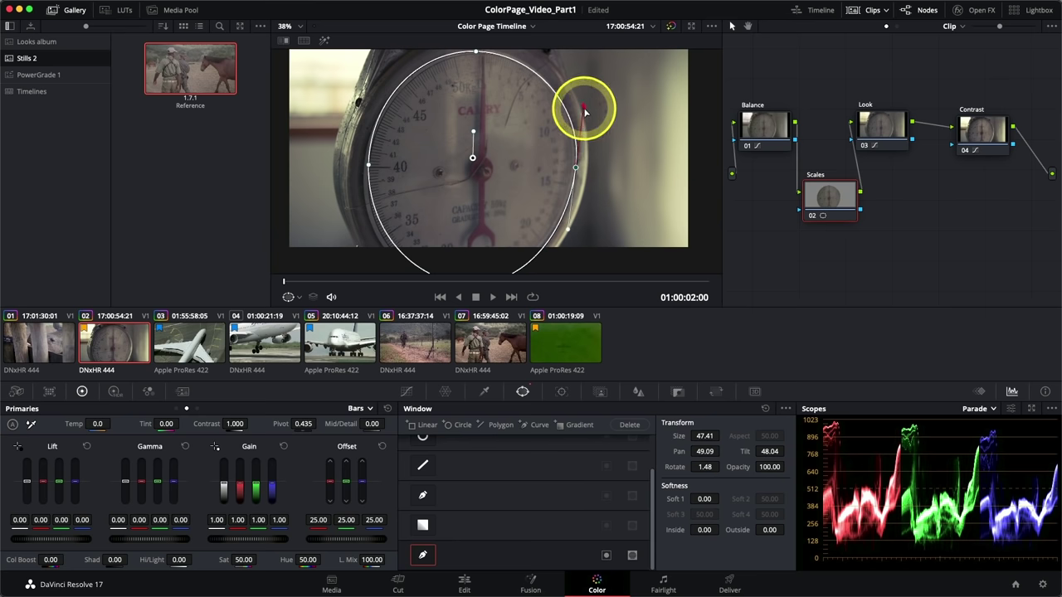
scroll(509, 88, "up", 2)
left_click_drag(472, 66, 479, 65)
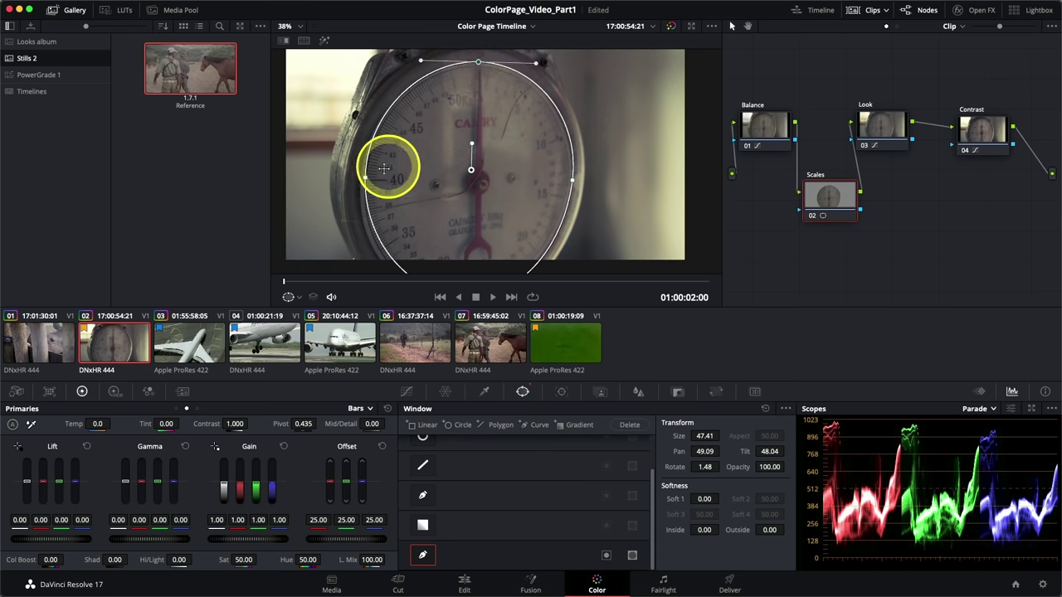
left_click_drag(366, 179, 359, 186)
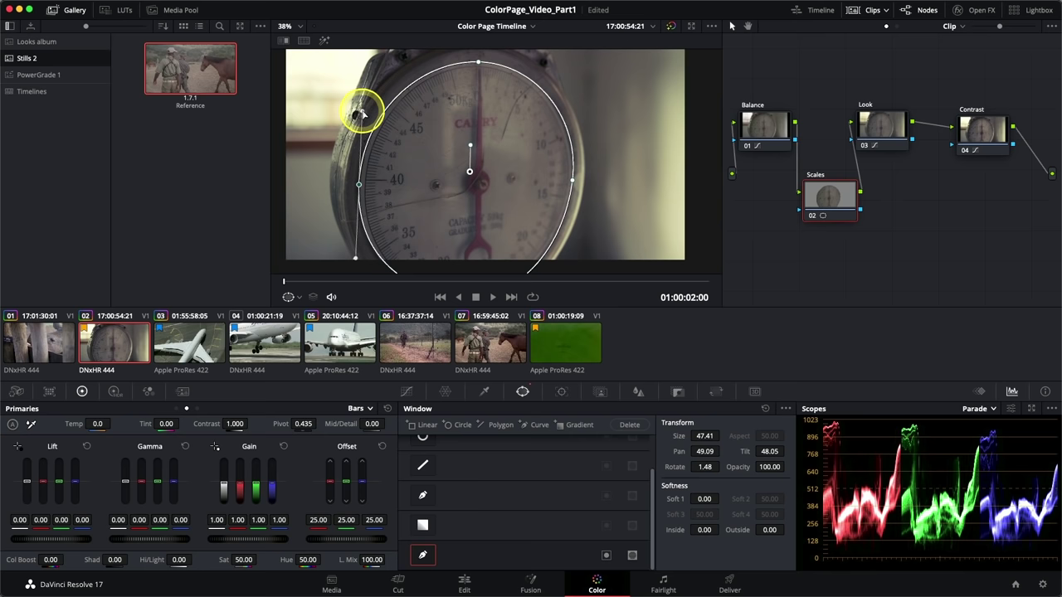
left_click(573, 181)
left_click_drag(573, 181, 572, 184)
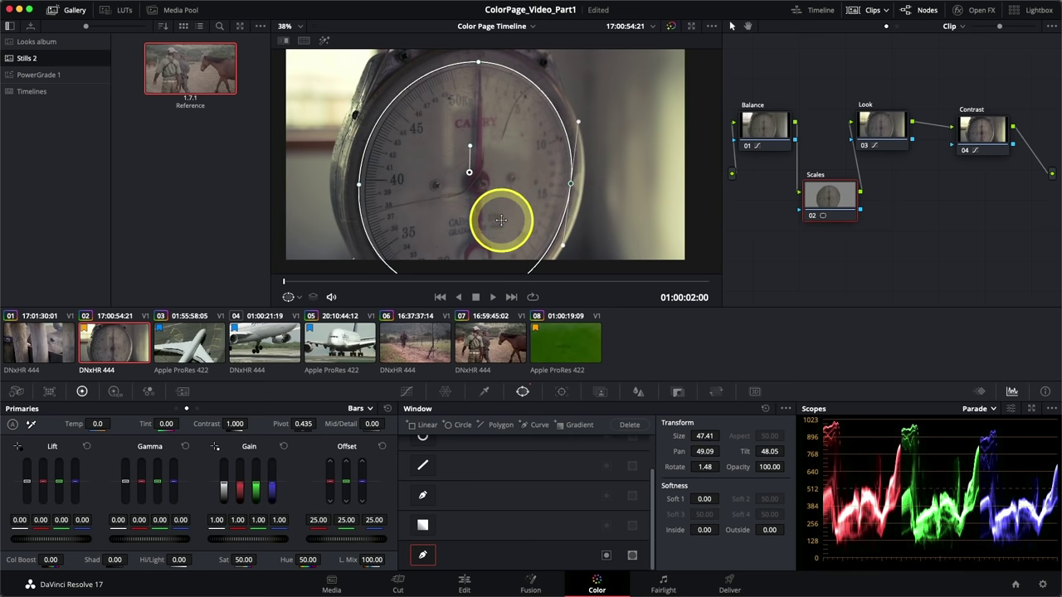
left_click_drag(503, 222, 456, 253)
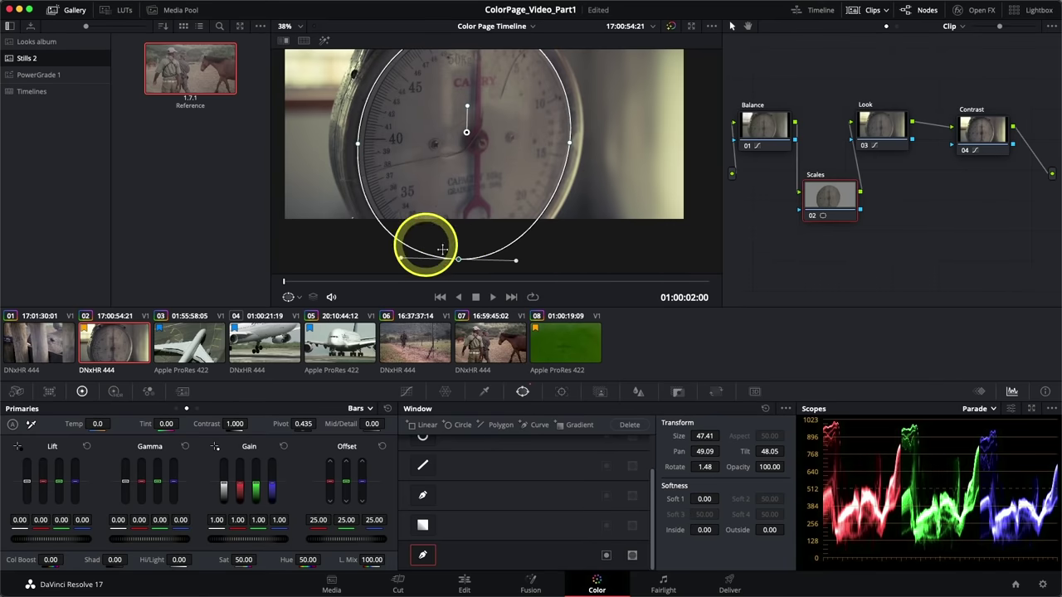
left_click_drag(472, 118, 499, 163)
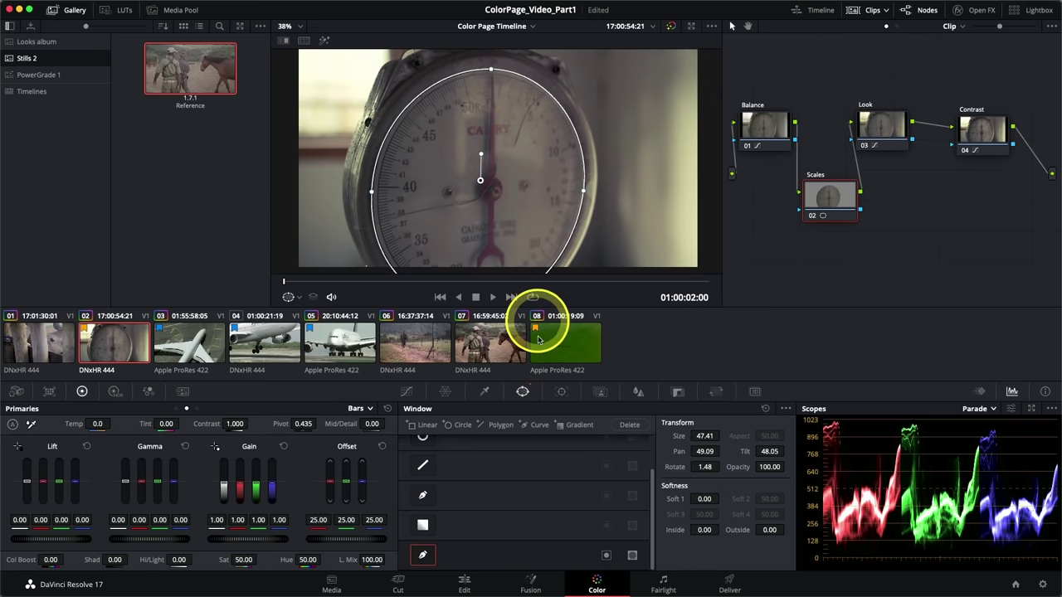
- Show the primaries as wheels and set the Scales node's gamma to 0.02, contrast to 1.122 and pivot to 0.189
left_click(406, 394)
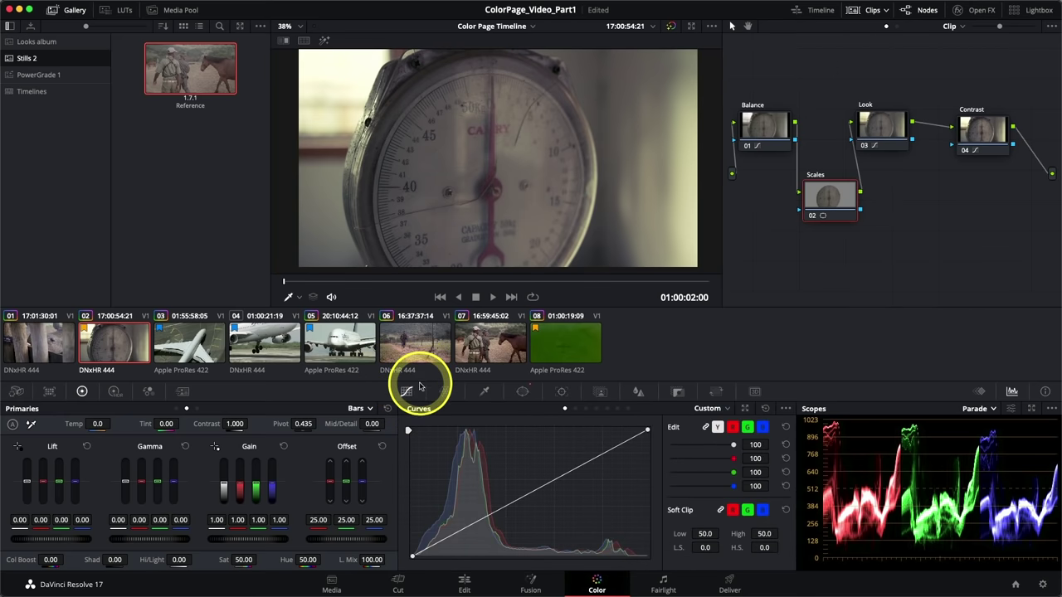
left_click(517, 392)
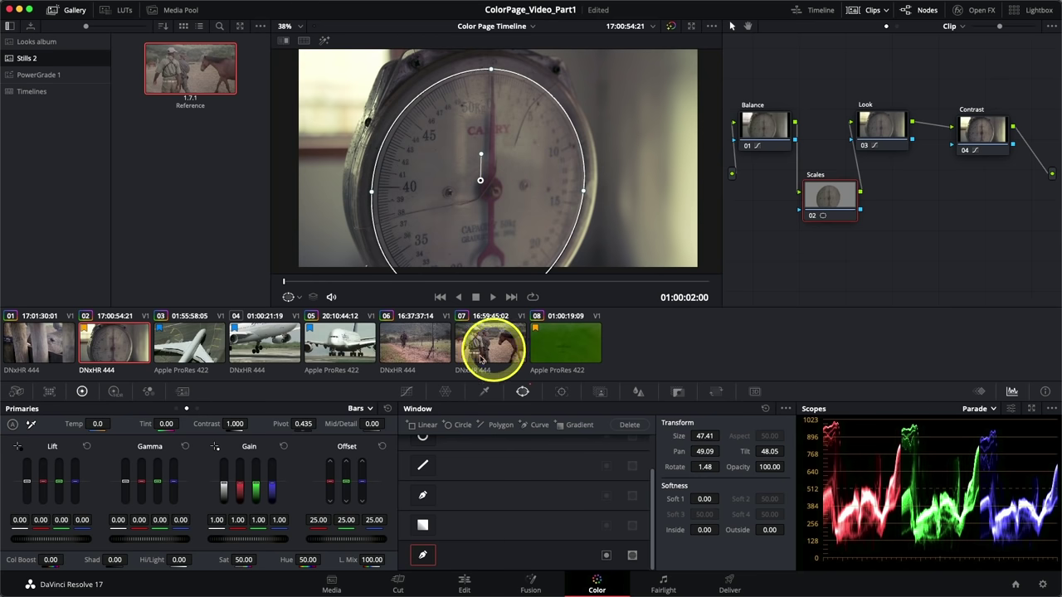
left_click(406, 393)
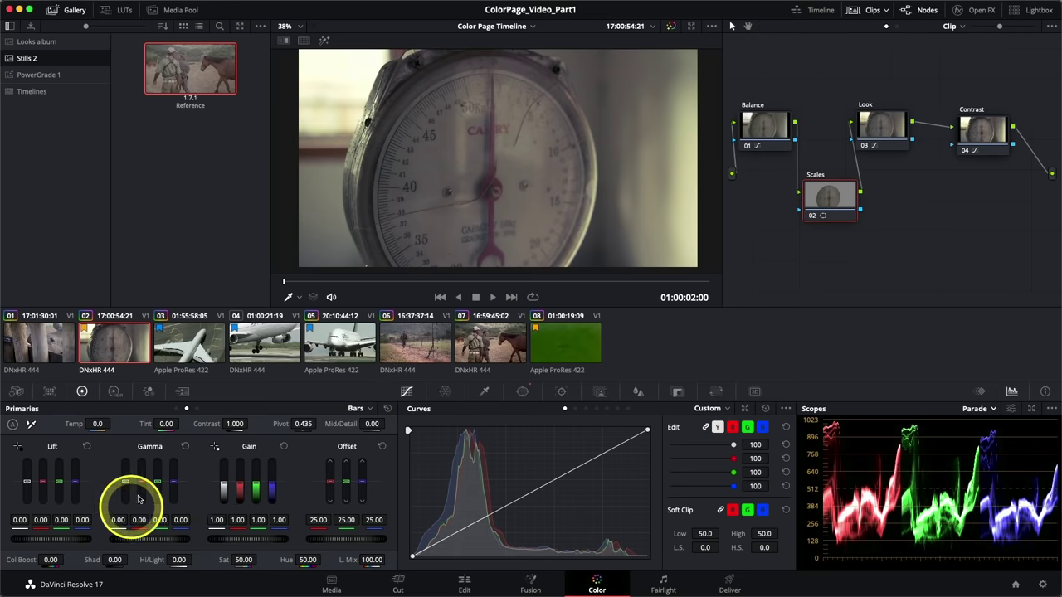
left_click(176, 409)
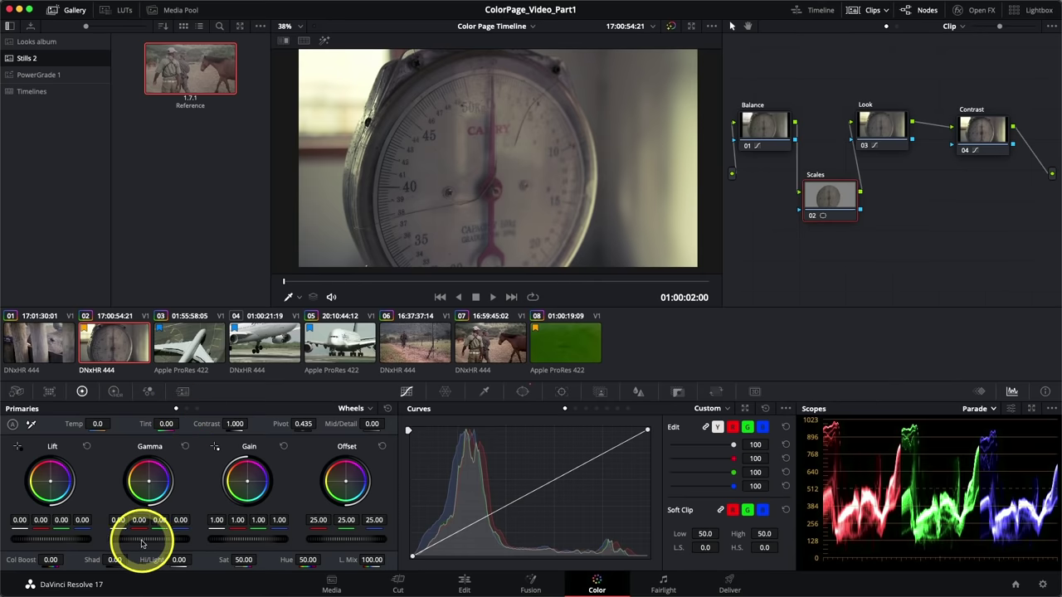
left_click_drag(159, 539, 200, 533)
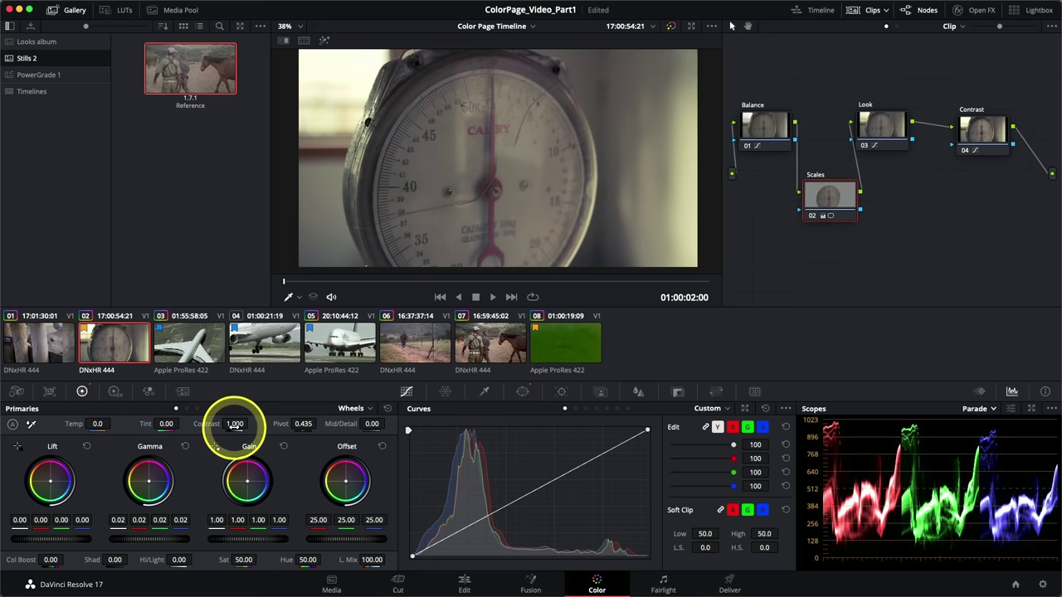
left_click_drag(235, 424, 304, 424)
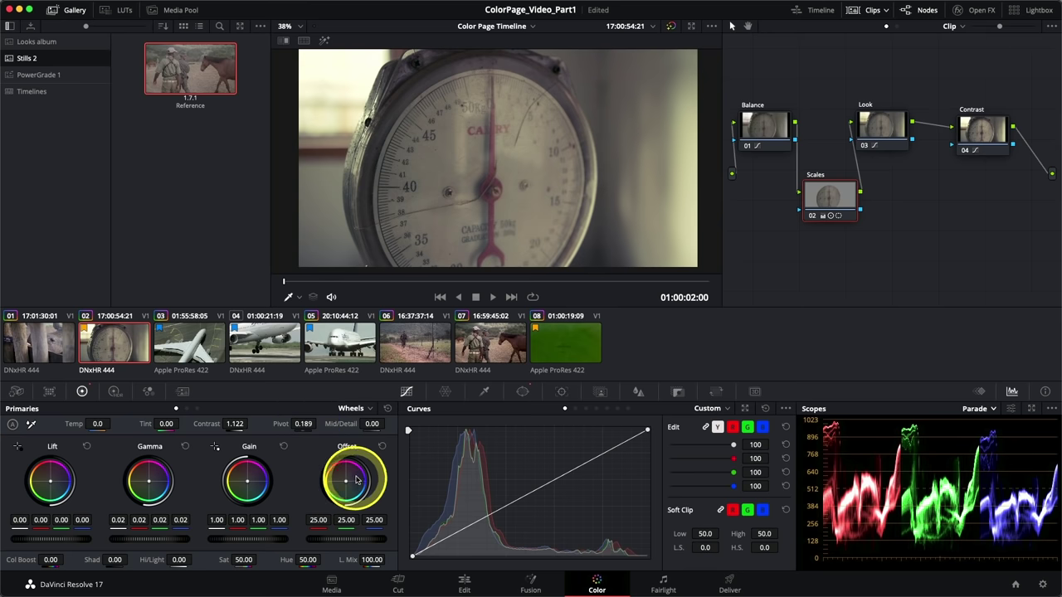
- Set the Scales node's midtone detail to 36.50
left_click(372, 424)
left_click_drag(375, 424, 367, 422)
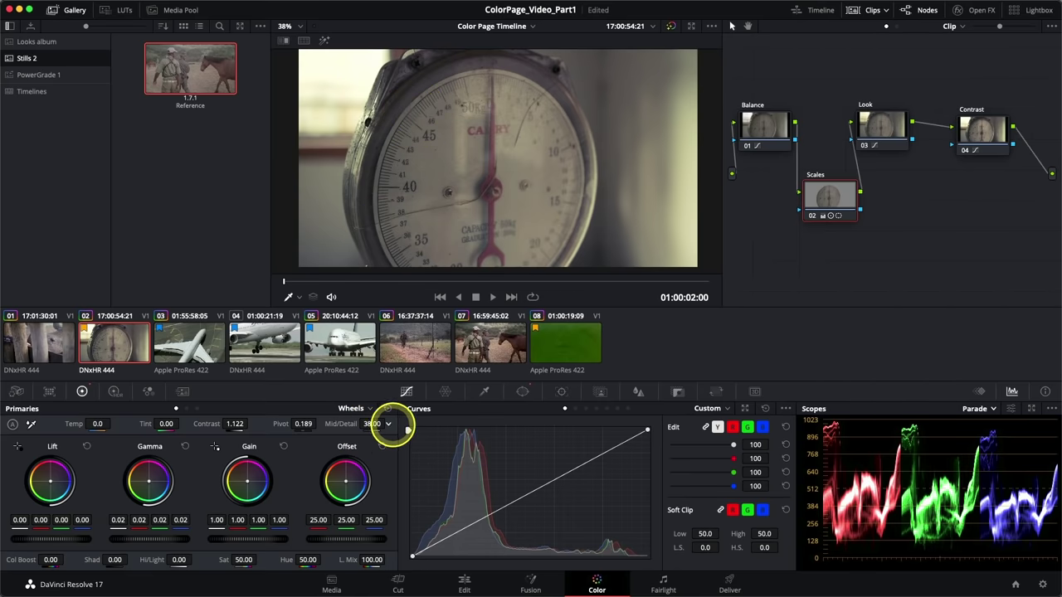
left_click_drag(392, 425, 363, 423)
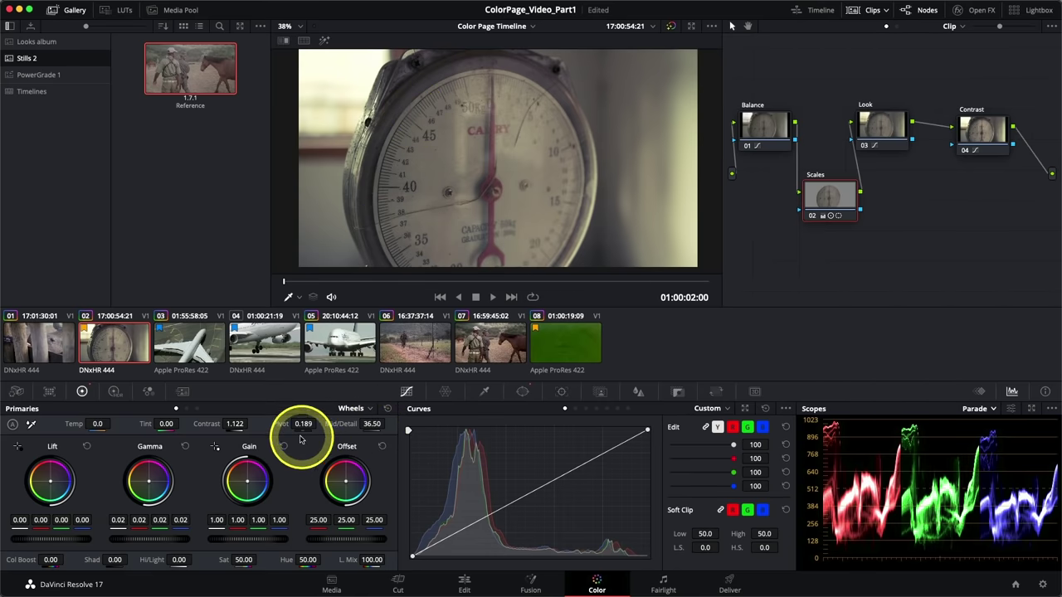
- Toggle the Scales node off and on to compare the dial with and without its grade
left_click(812, 216)
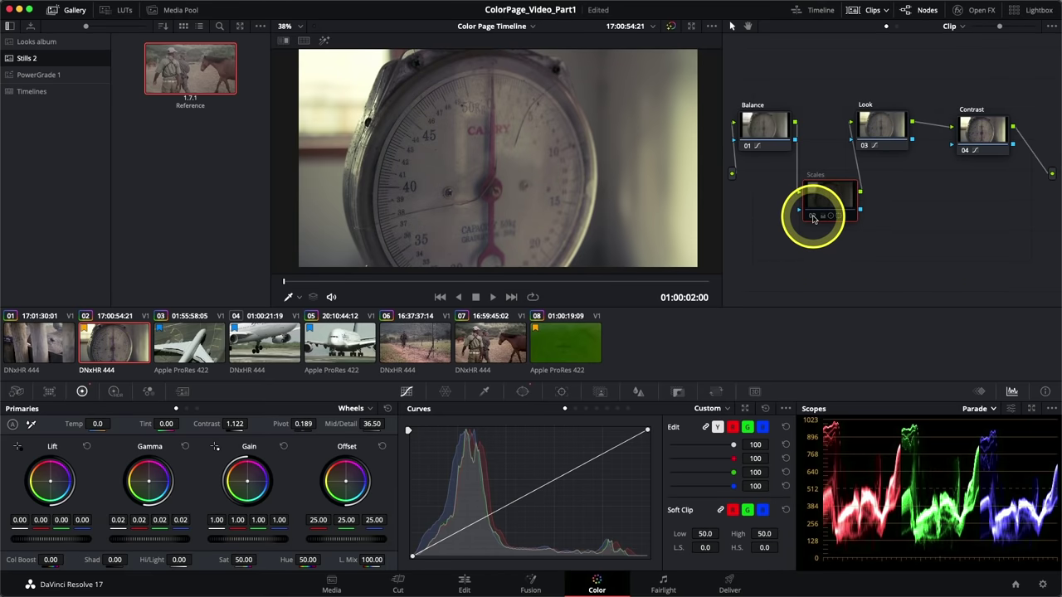
left_click(812, 215)
left_click(812, 216)
left_click(812, 215)
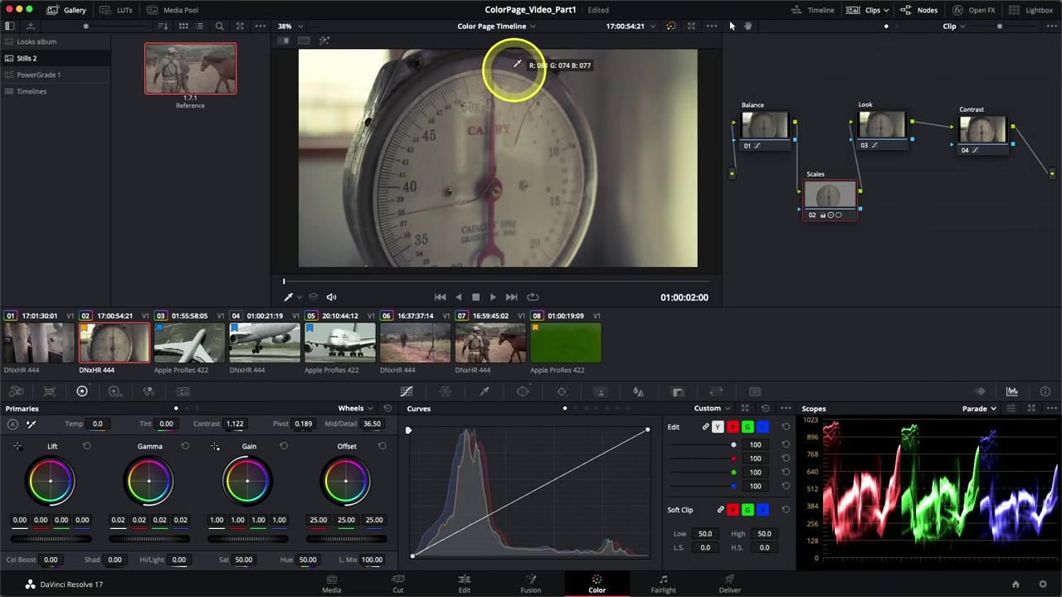
- Turn off the window outline in the viewer and soften the dial window's edge to a Soft 1 value of 2.86
left_click(523, 391)
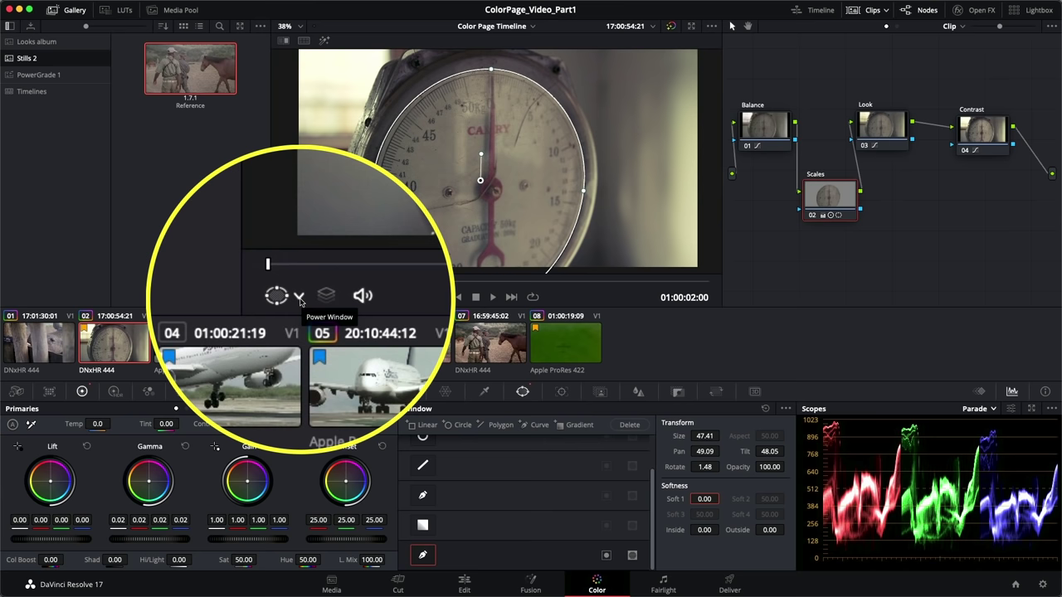
left_click(299, 298)
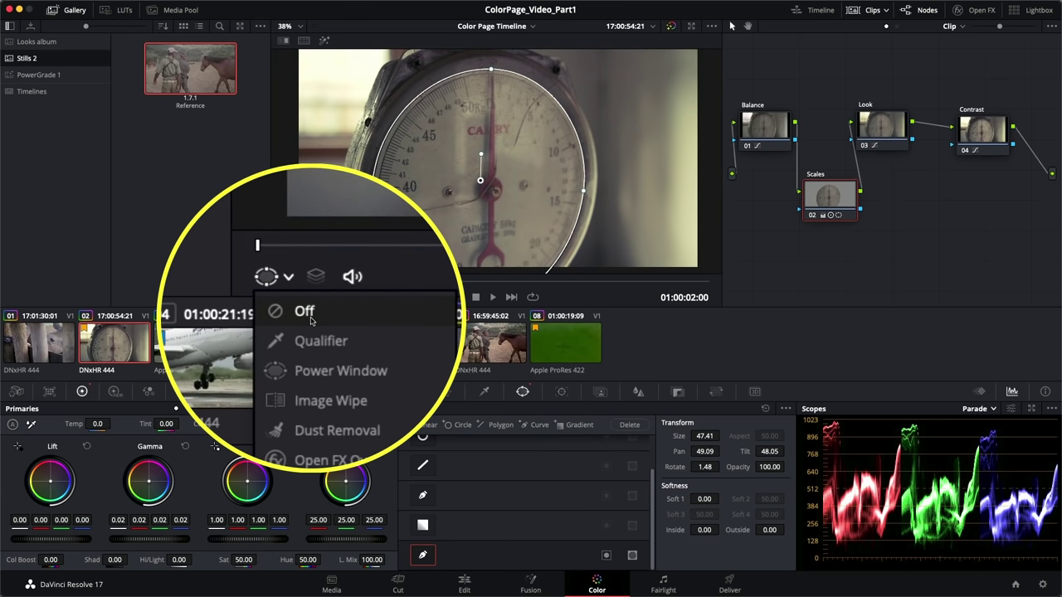
left_click(309, 315)
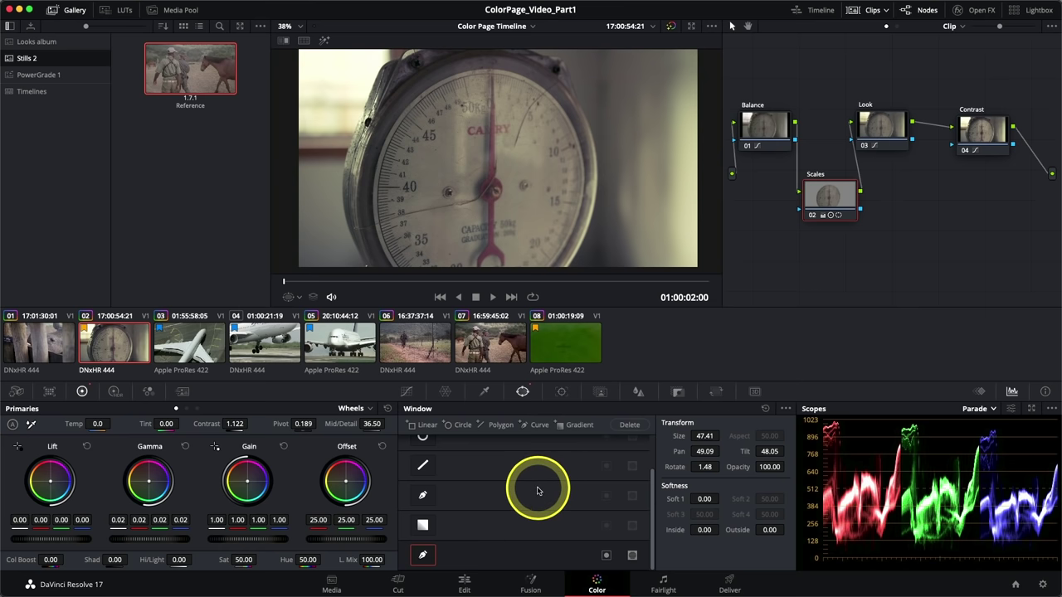
left_click(704, 500)
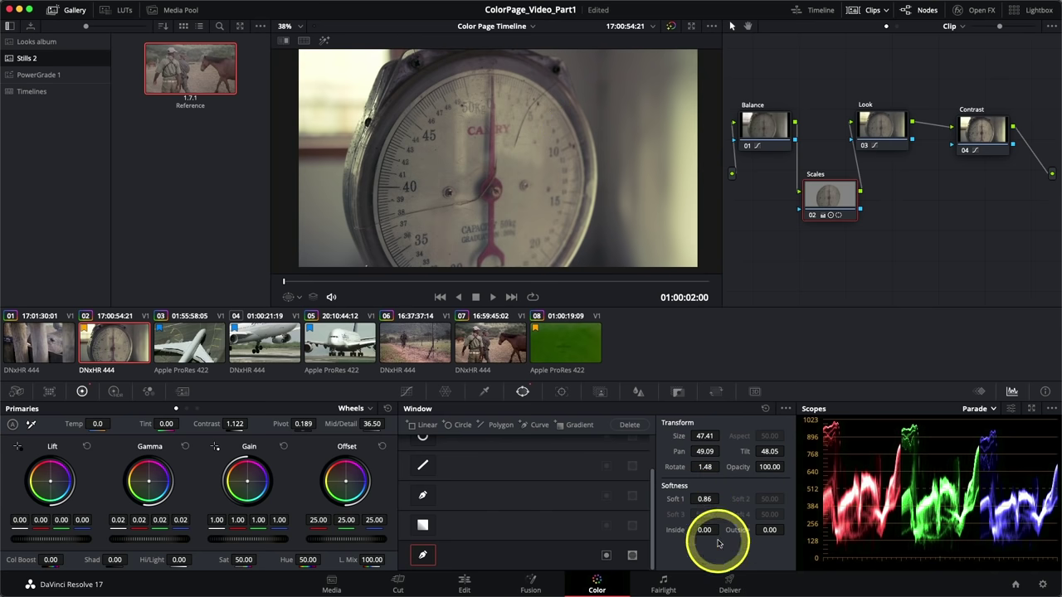
left_click_drag(717, 499, 720, 499)
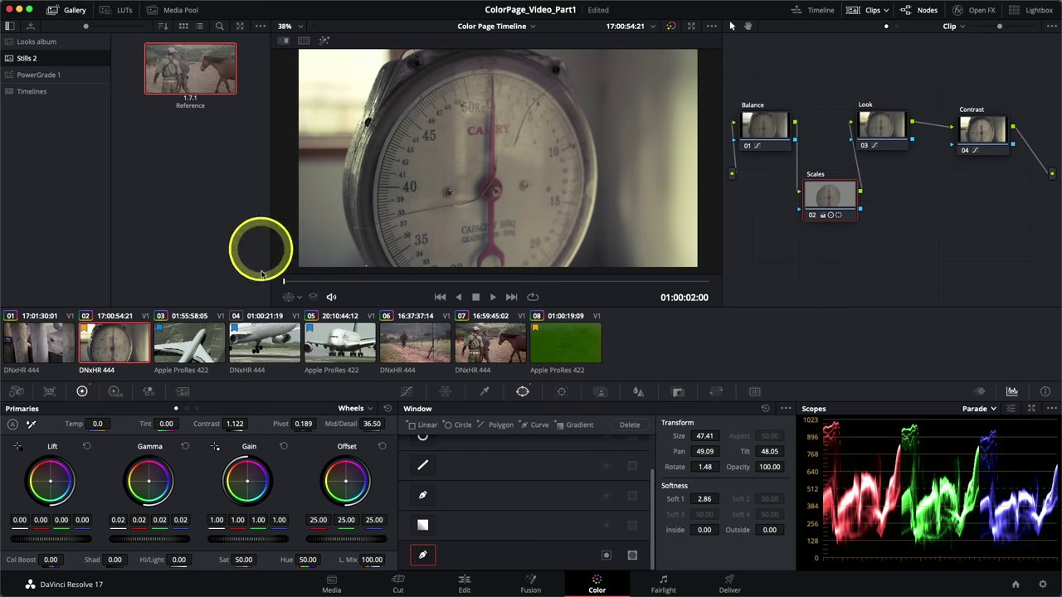
- Play clip 02 in a loop to check how the dial moves against the window, and stop playback
left_click(407, 393)
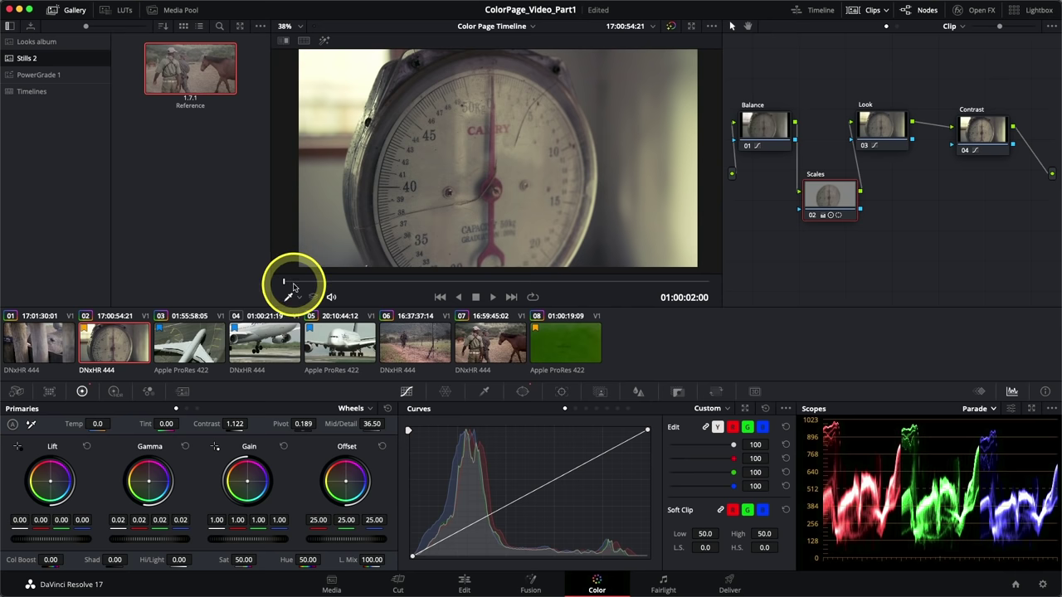
left_click(533, 297)
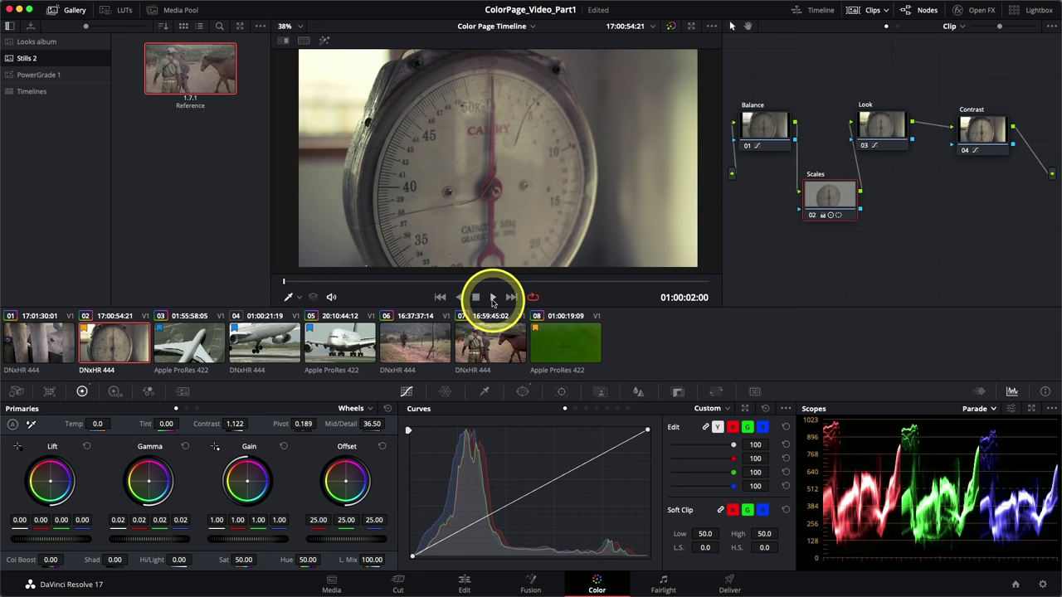
left_click(492, 299)
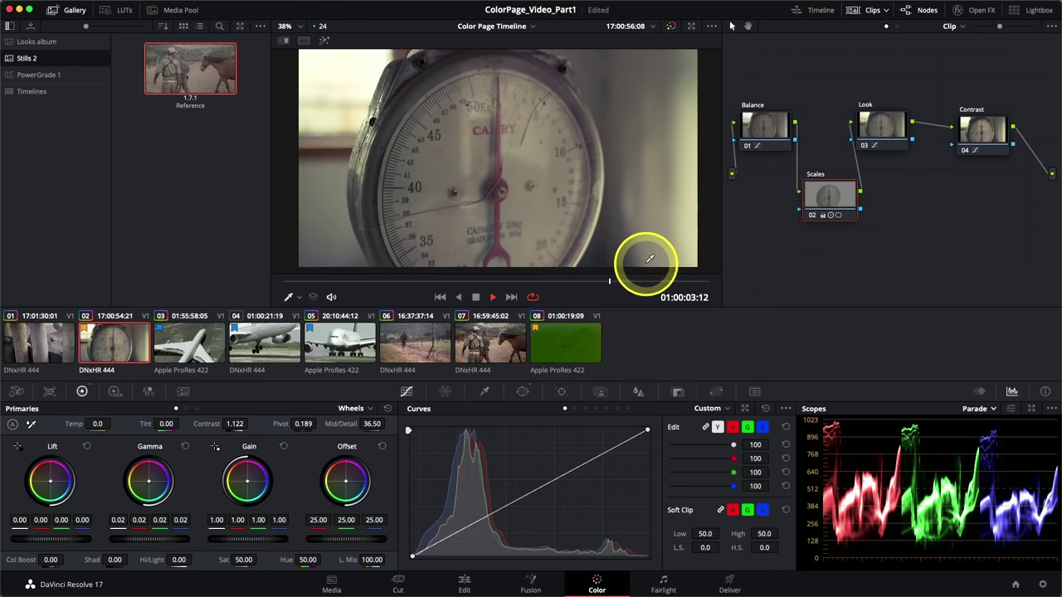
key("space")
- Turn on the Power Window outline in the viewer and return the playhead to the first frame of clip 02
left_click(299, 297)
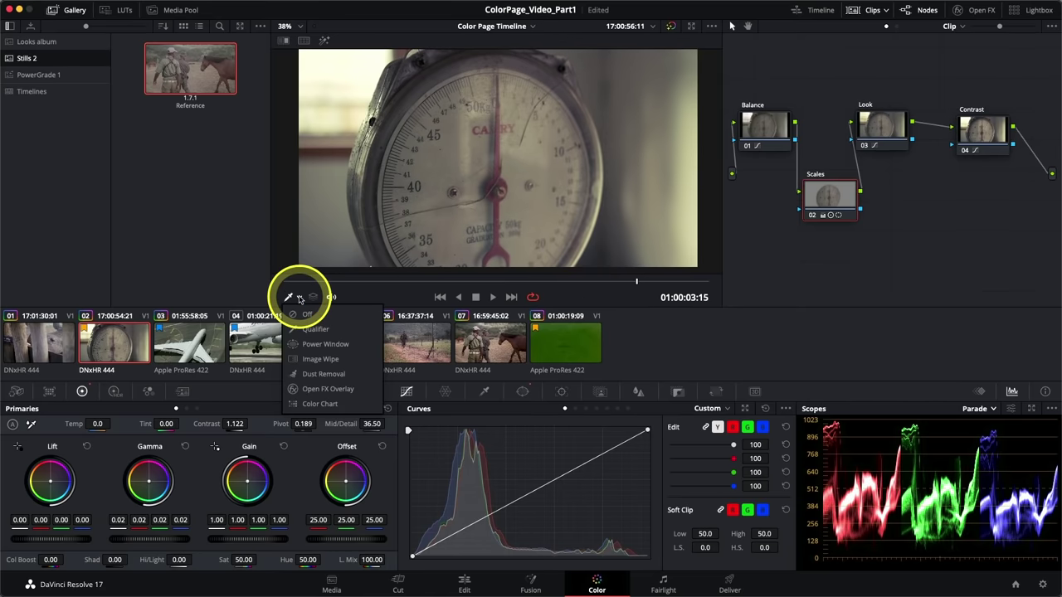
left_click(312, 343)
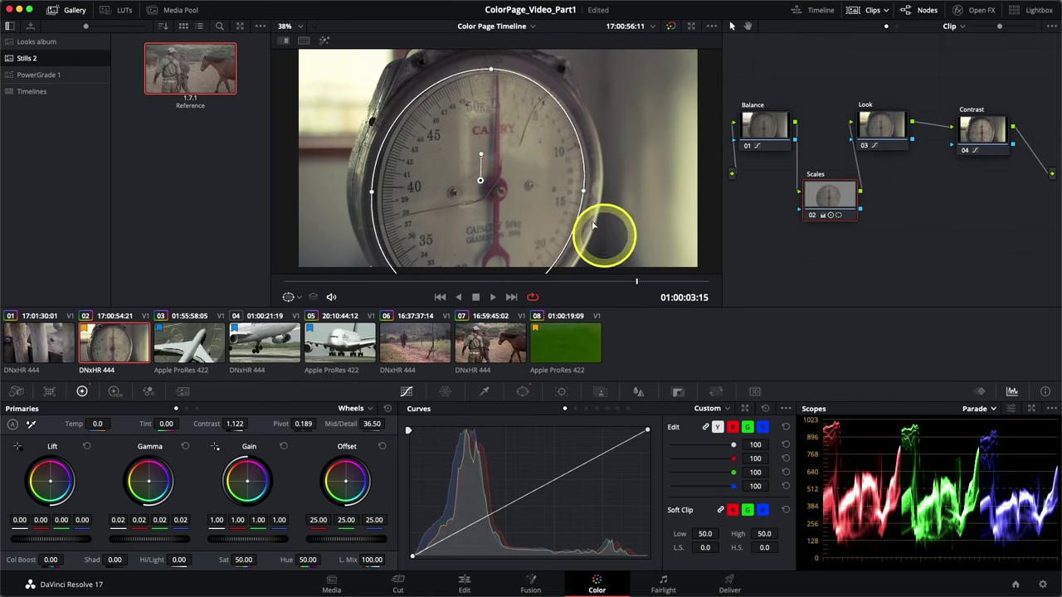
left_click_drag(699, 282, 275, 246)
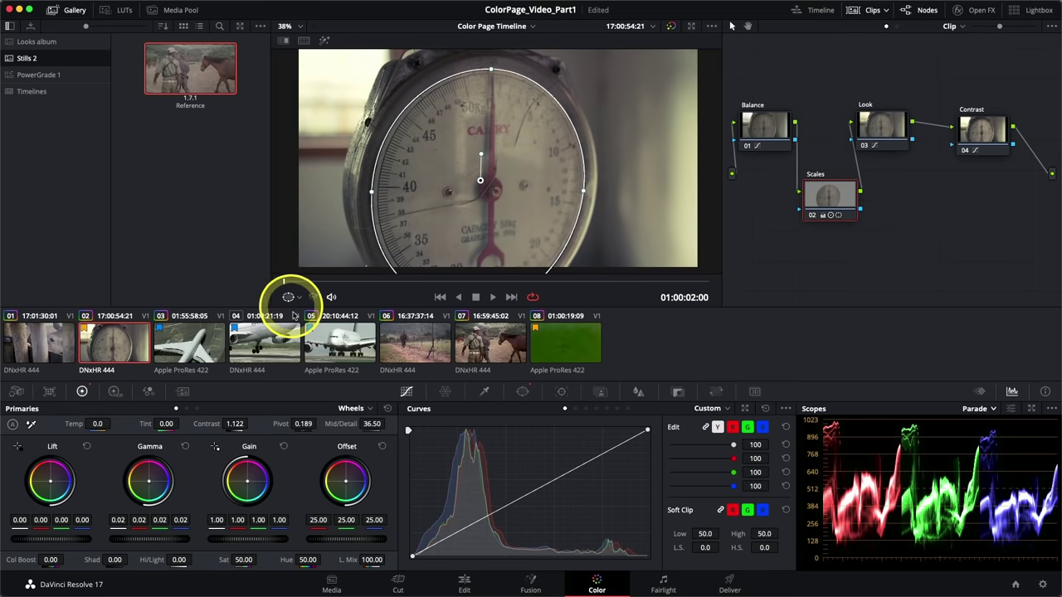
- Track the dial window forward to the end of clip 02 with pan, tilt, zoom, rotate and 3D enabled
left_click(523, 391)
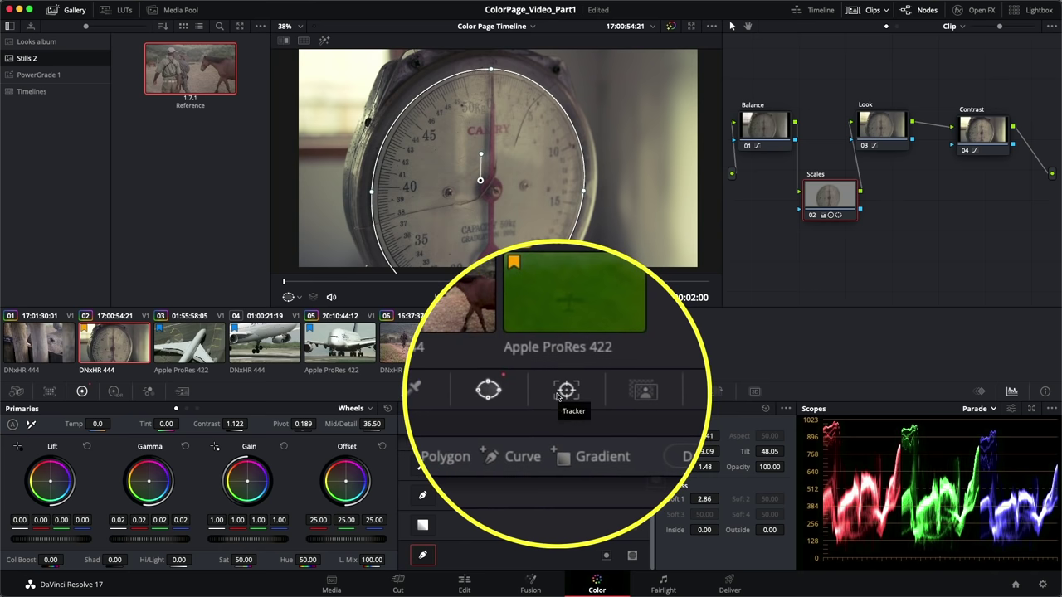
left_click(561, 392)
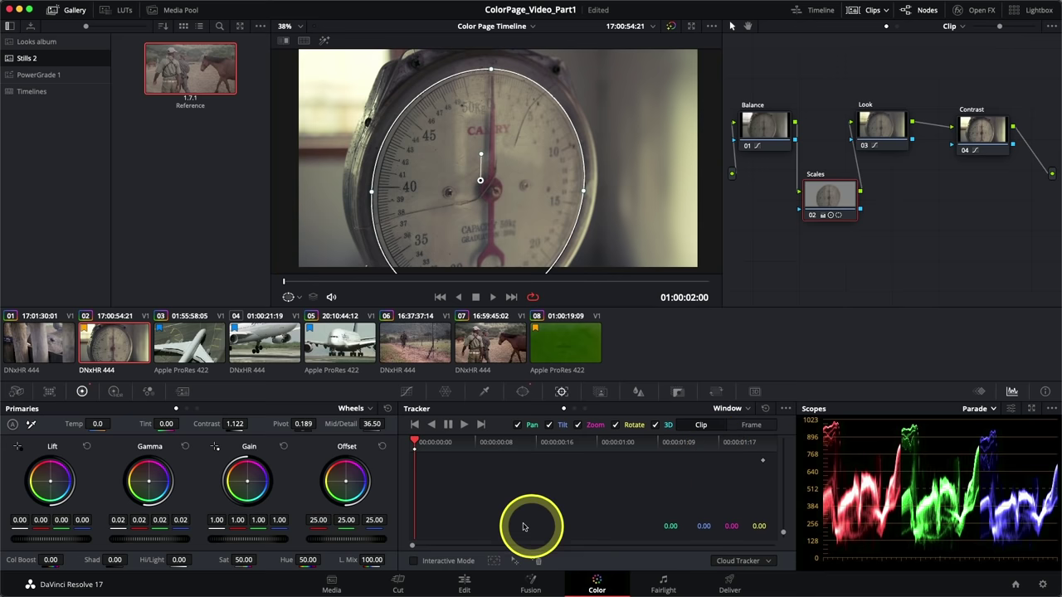
left_click(463, 425)
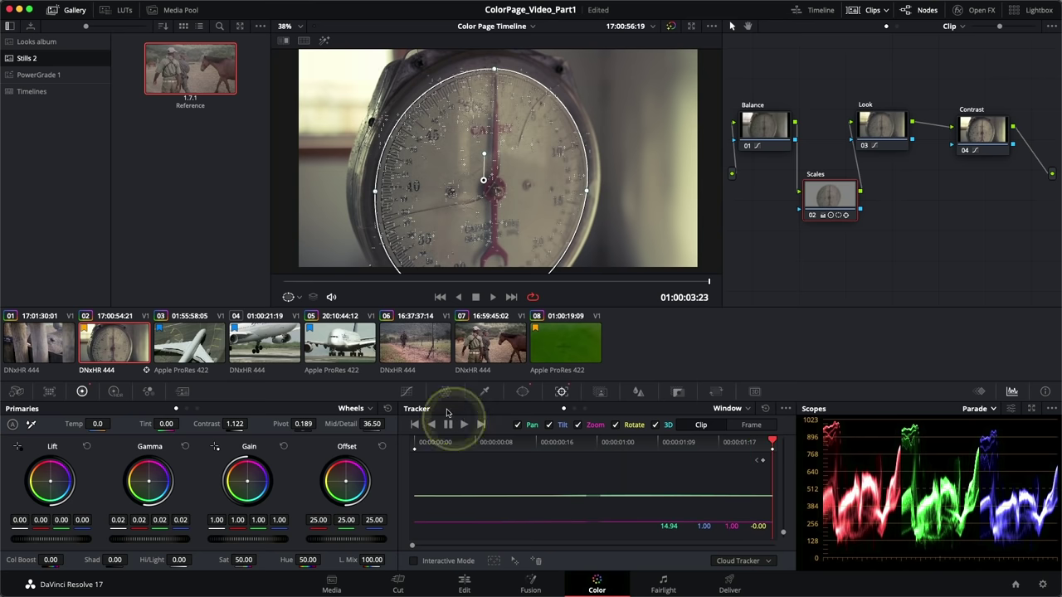
- Scrub clip 02 back to its first frame to check the tracked dial window, and play it with the window outline hidden
left_click_drag(772, 445, 685, 440)
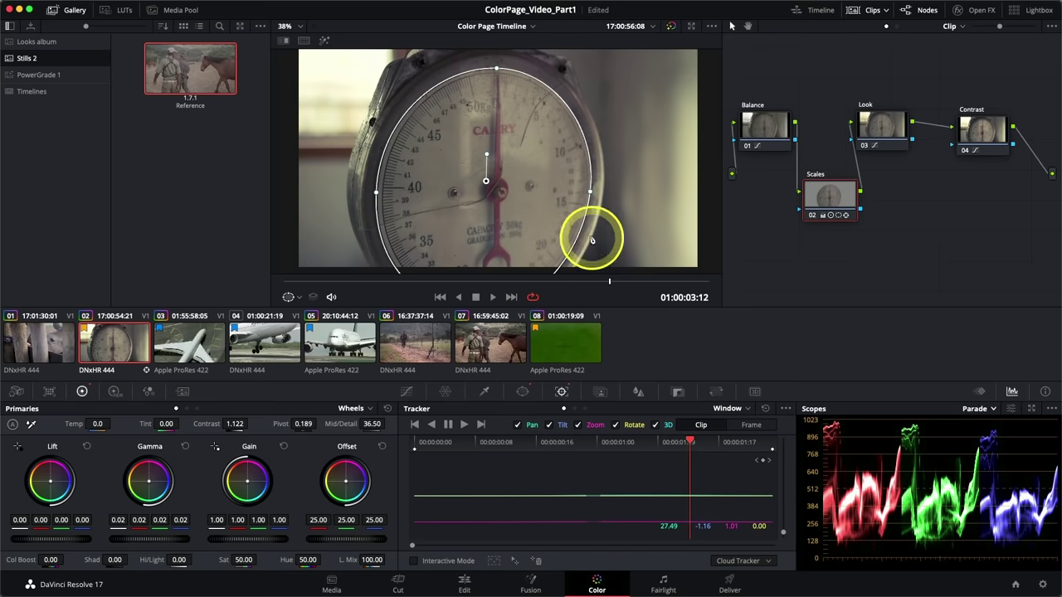
left_click_drag(521, 271, 406, 277)
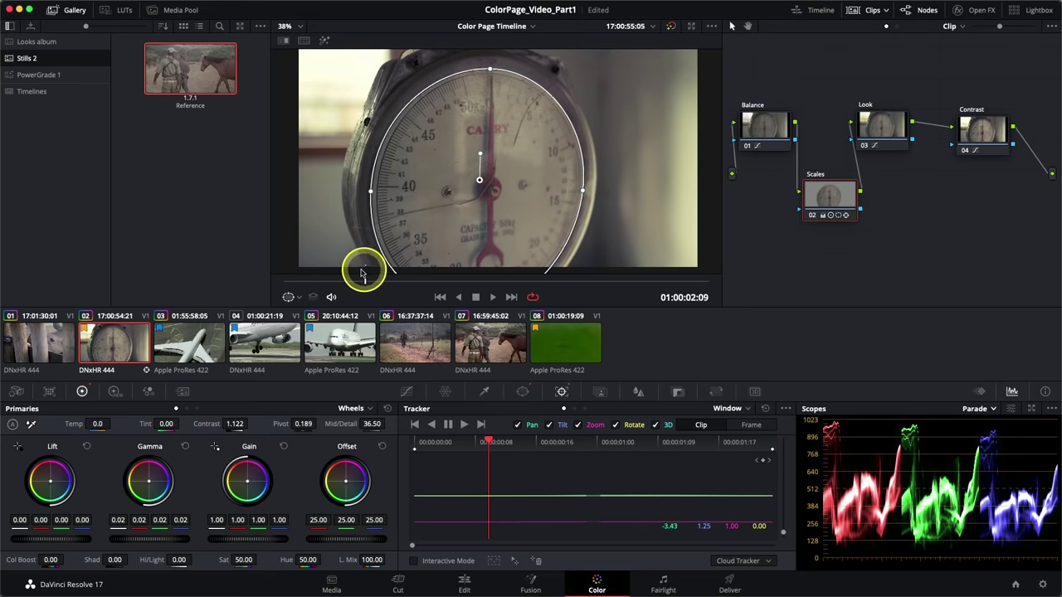
mouse_move(316, 274)
left_mouse_down()
mouse_move(291, 273)
mouse_move(713, 277)
mouse_move(424, 251)
mouse_move(303, 266)
left_mouse_up()
left_click(406, 391)
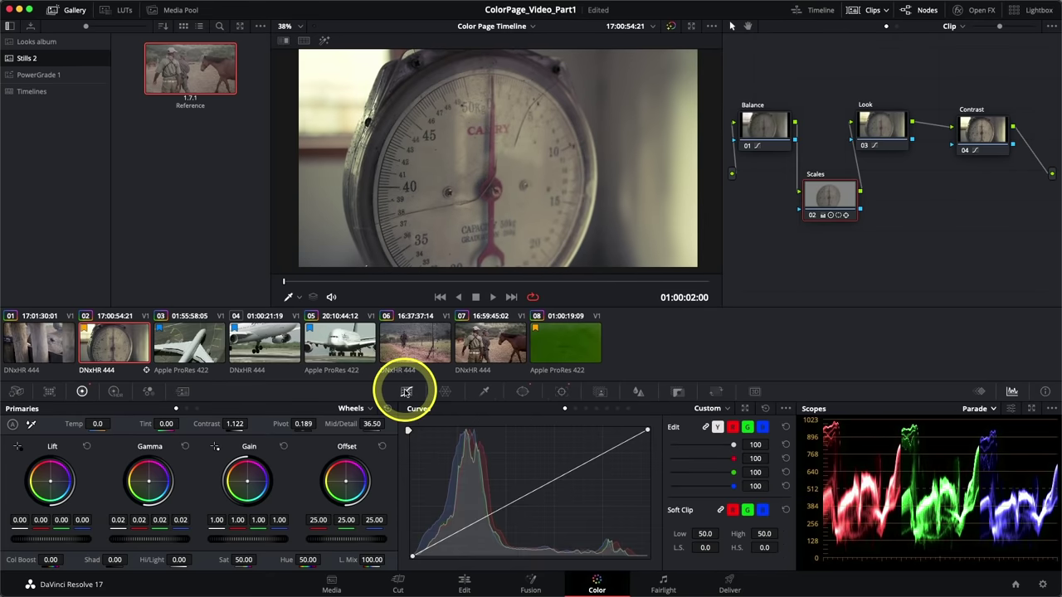
key("space")
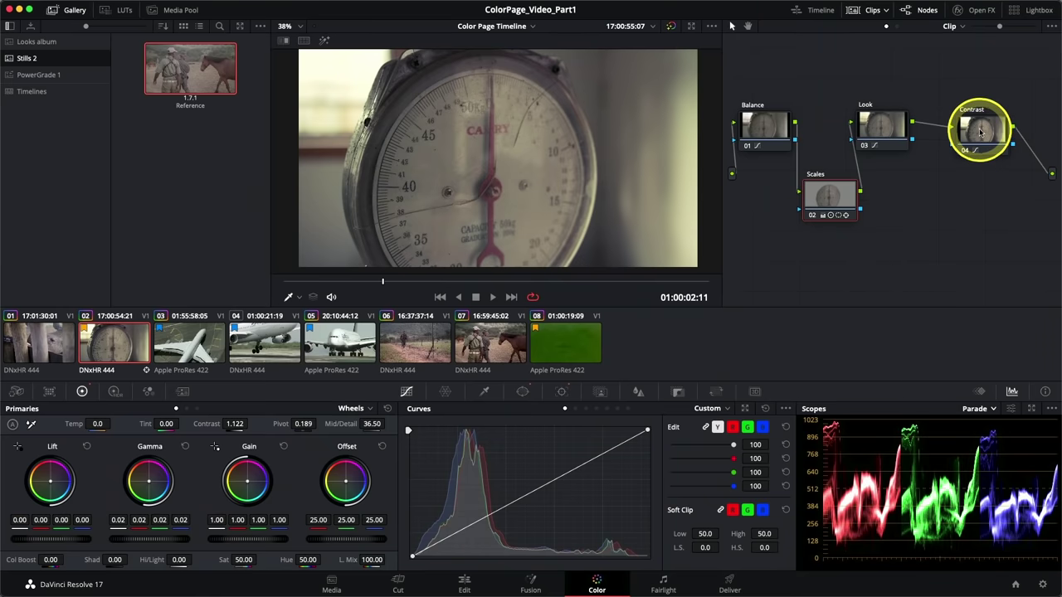
- Add a serial node after the Contrast node and place it beneath Contrast in the node graph
left_click(980, 131)
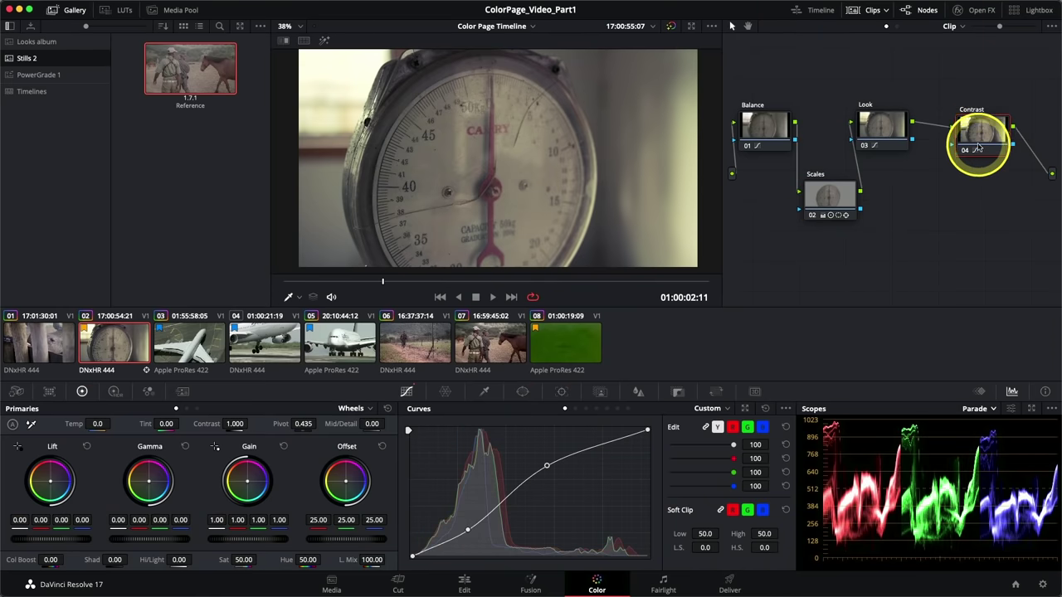
right_click(978, 141)
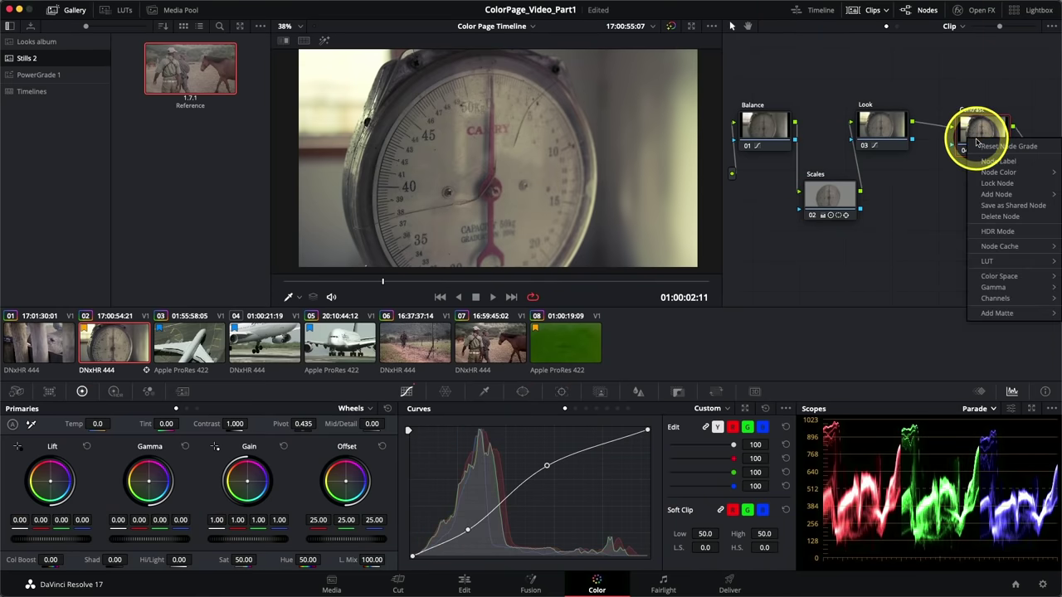
mouse_move(991, 194)
left_click(942, 203)
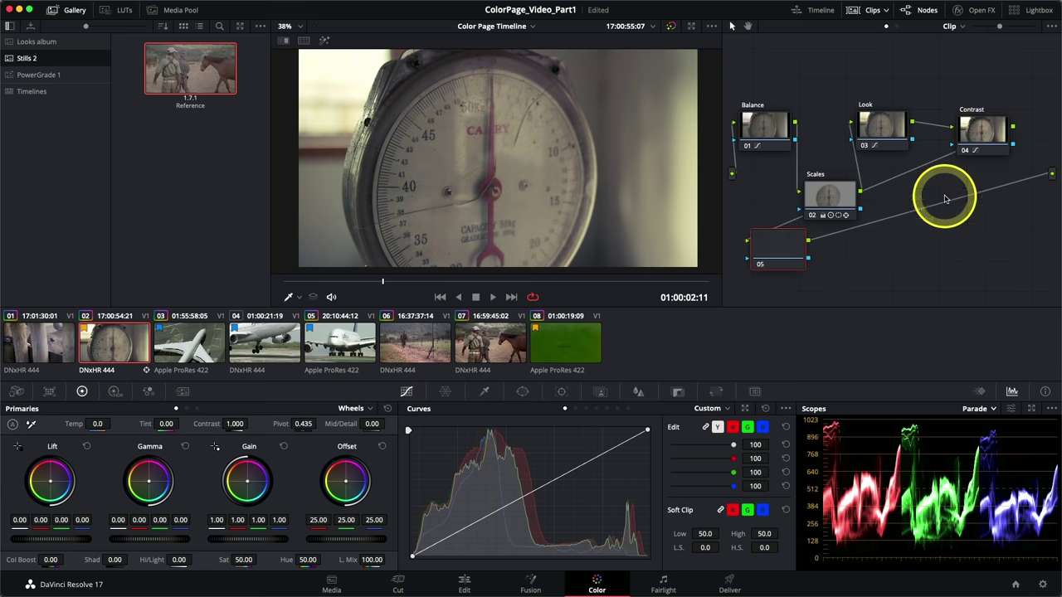
left_click_drag(775, 244, 969, 203)
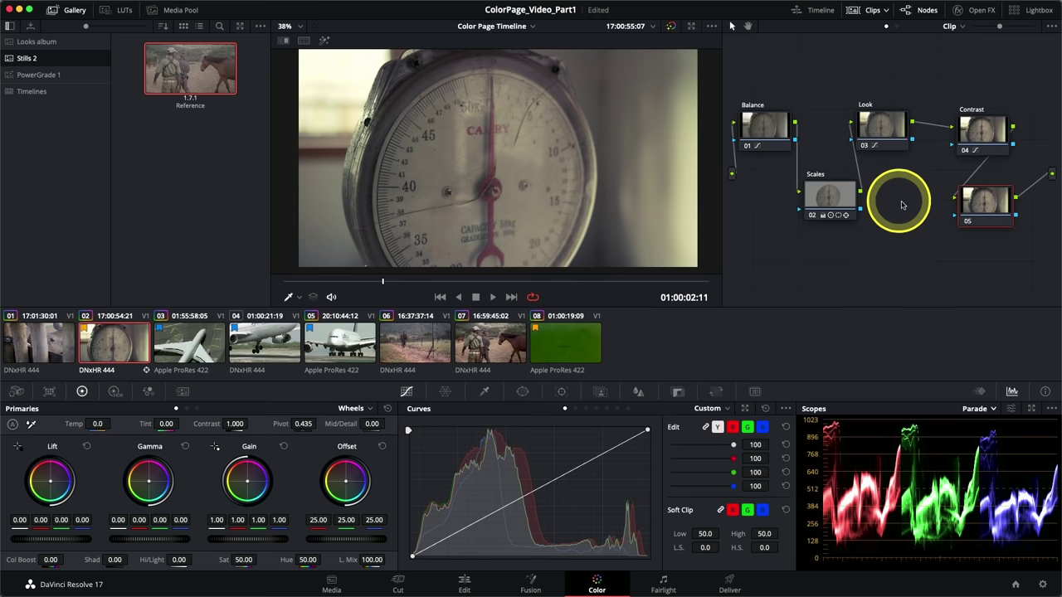
- Line up the Scales node between Balance and Look in one row, with node 05 moved below the row
left_click_drag(985, 204, 868, 241)
left_click_drag(829, 195, 886, 71)
left_click_drag(879, 123, 915, 123)
left_click_drag(889, 65, 832, 127)
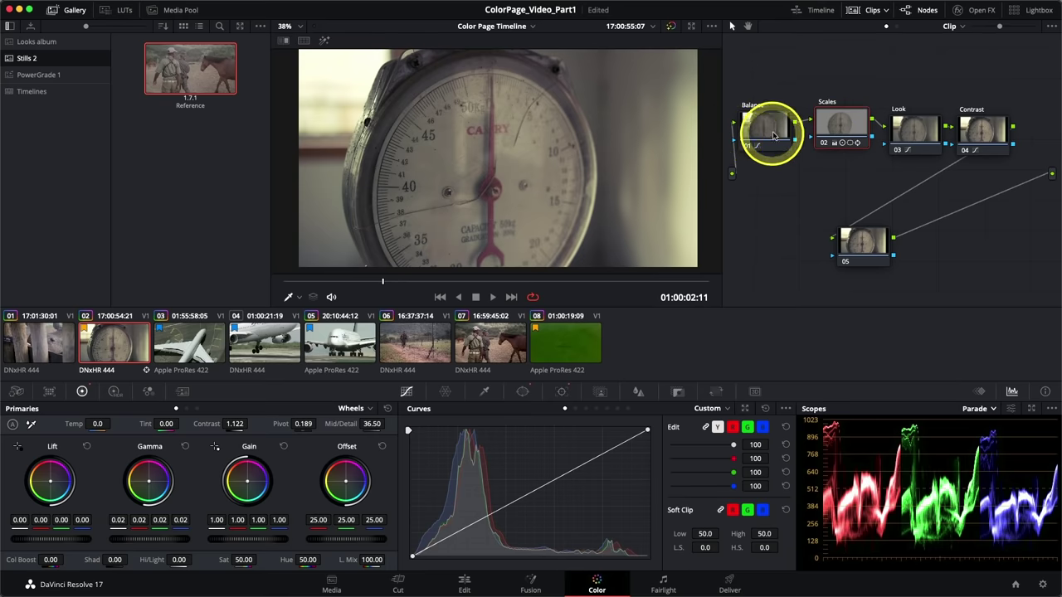
- Shift the Balance, Scales, Look and Contrast nodes up and to the left, and place node 05 beneath Balance
left_click_drag(766, 130, 751, 106)
left_click_drag(839, 126, 825, 110)
mouse_move(915, 134)
left_mouse_down()
mouse_move(901, 131)
mouse_move(905, 122)
left_mouse_up()
left_click_drag(981, 126, 959, 119)
left_click_drag(865, 244, 776, 221)
left_click_drag(751, 102, 756, 107)
left_click(767, 228)
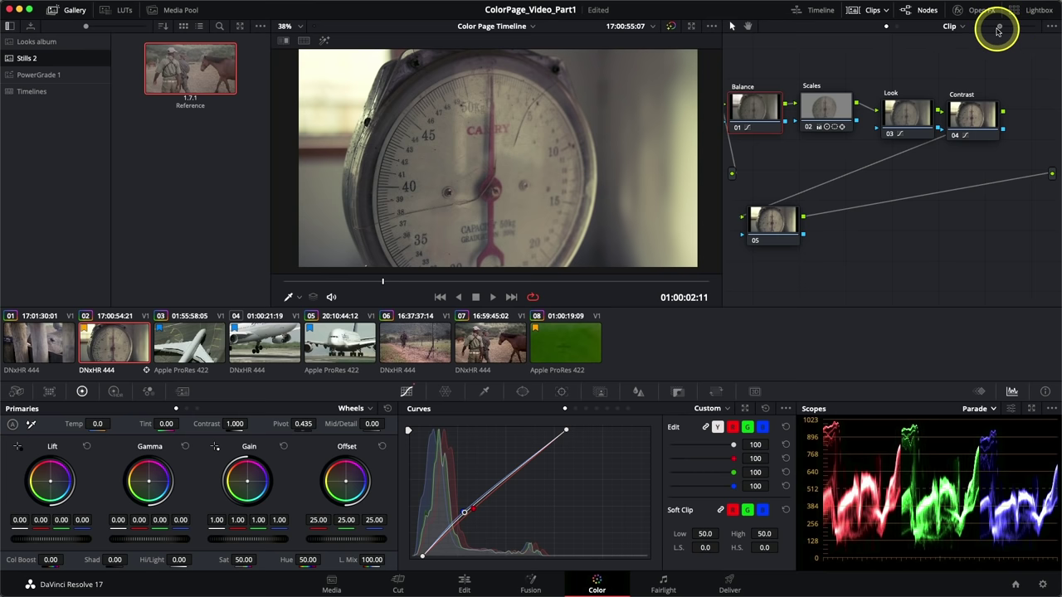
- Shrink the node graph display, move node 05 below Contrast, and label it Vignette
left_click_drag(997, 31, 985, 34)
left_click_drag(794, 213, 990, 218)
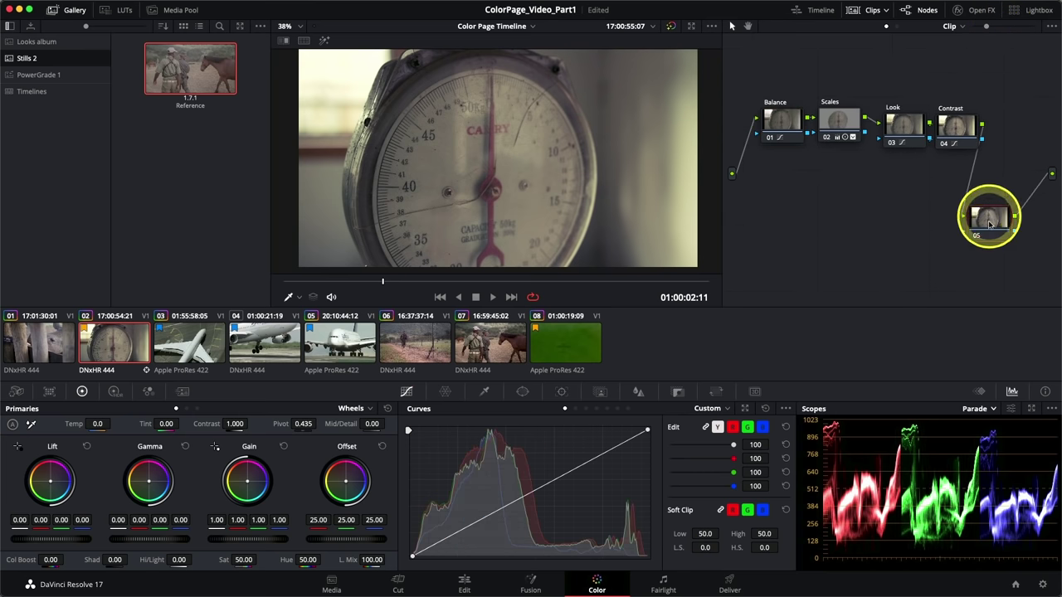
right_click(982, 214)
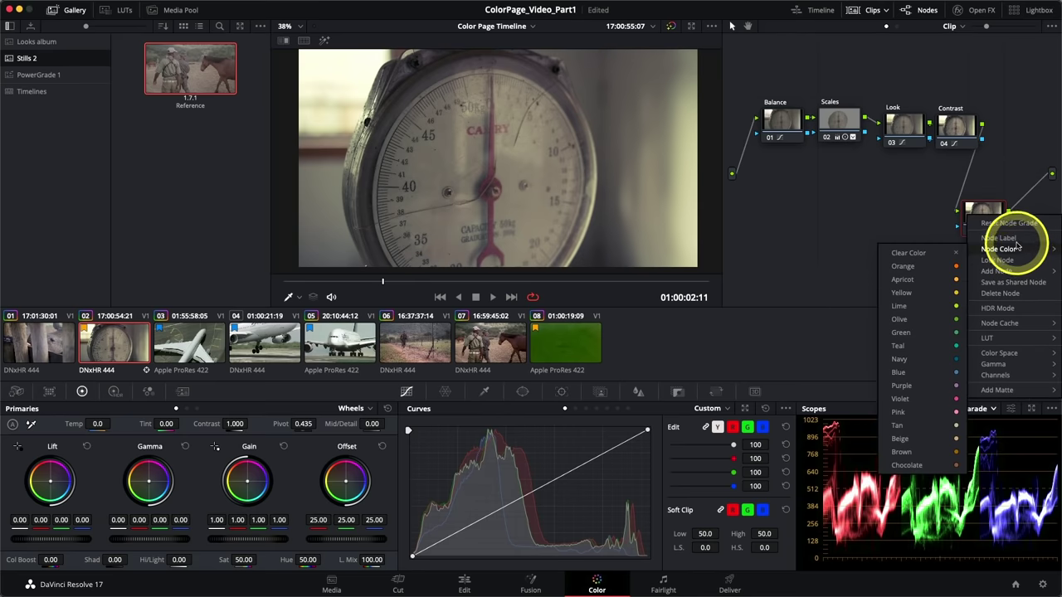
left_click(1014, 240)
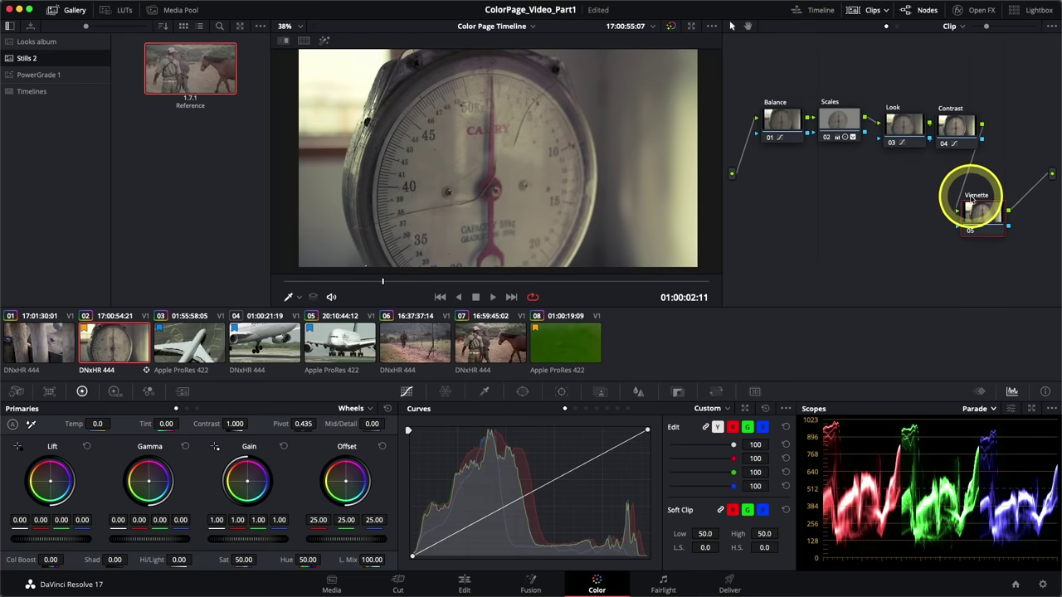
- Add a circle window to the Vignette node and stretch it into a wide ellipse with size 58.59 and aspect 73.27
left_click(523, 390)
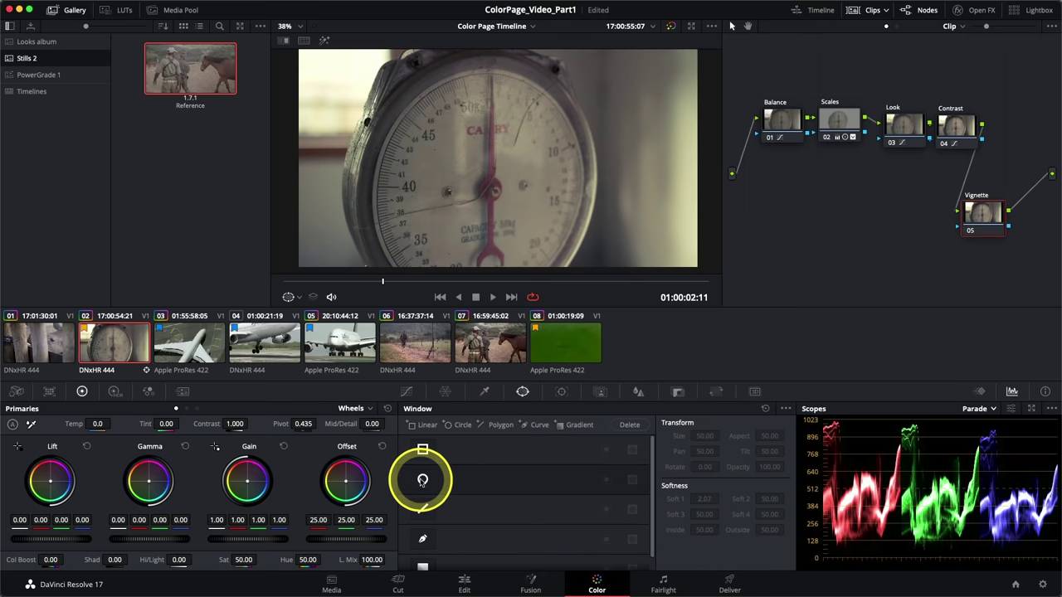
left_click(422, 481)
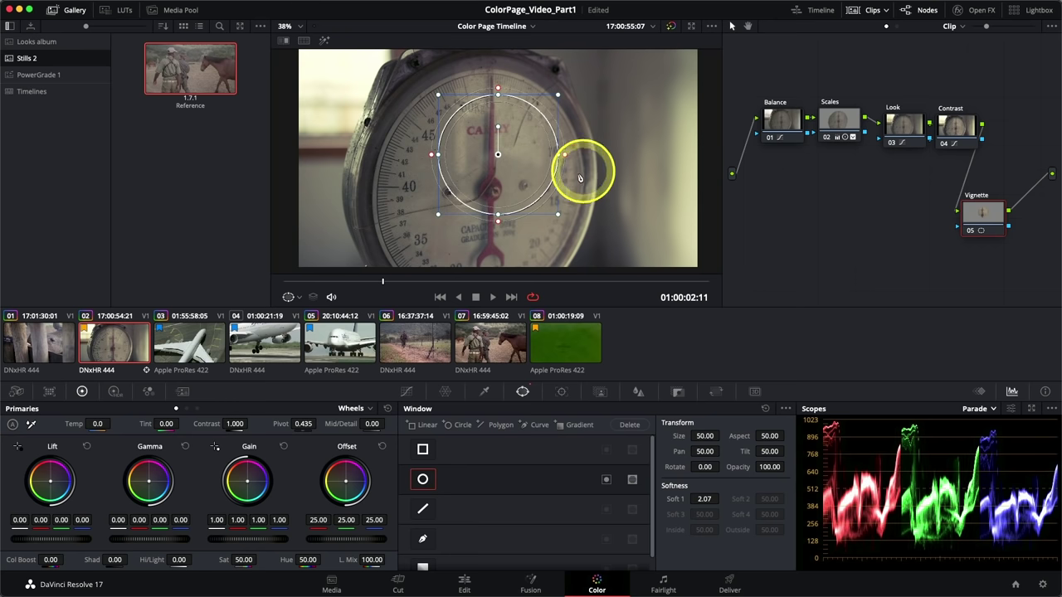
left_click_drag(557, 154, 687, 156)
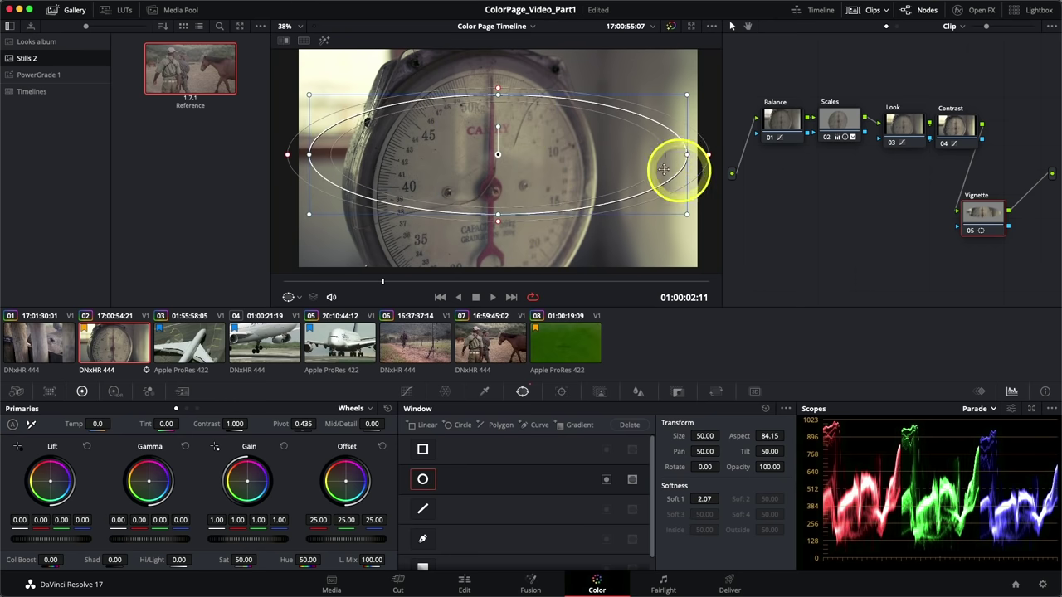
left_click_drag(497, 91, 496, 54)
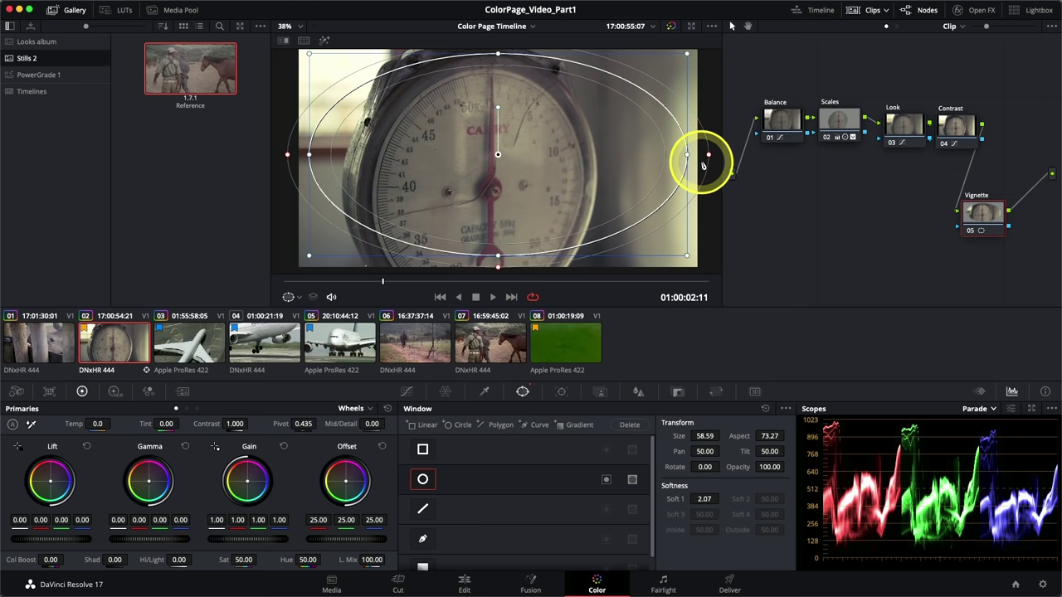
- Soften the ellipse window's edge to a Soft 1 value of 4.36, with Highlight turned on in the viewer
left_click_drag(709, 157, 715, 155)
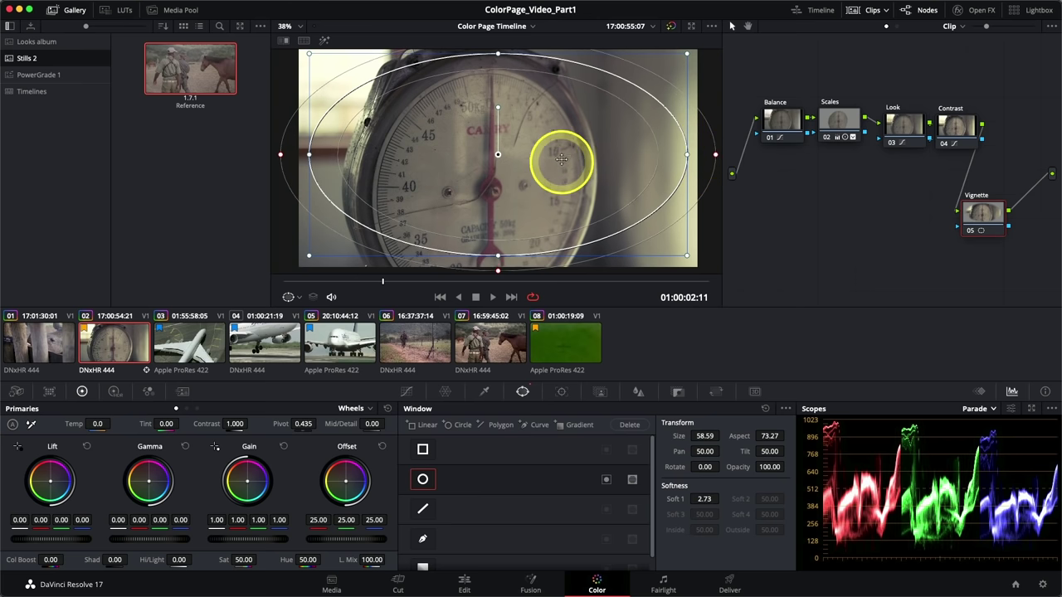
left_click_drag(553, 148, 540, 154)
mouse_move(705, 162)
left_mouse_down()
mouse_move(690, 164)
mouse_move(718, 169)
mouse_move(700, 164)
mouse_move(710, 165)
left_mouse_up()
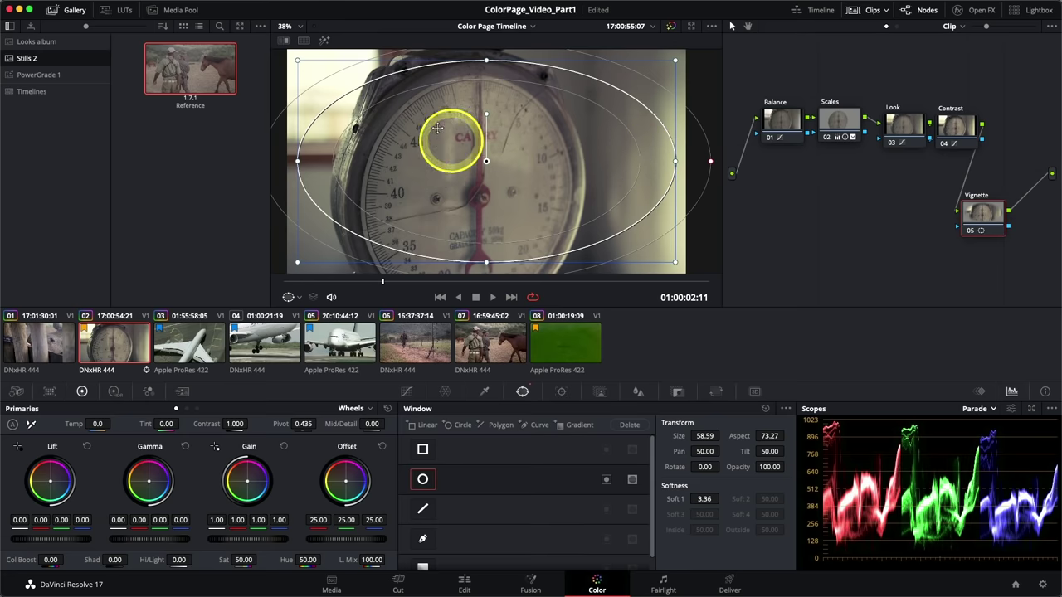
left_click(324, 40)
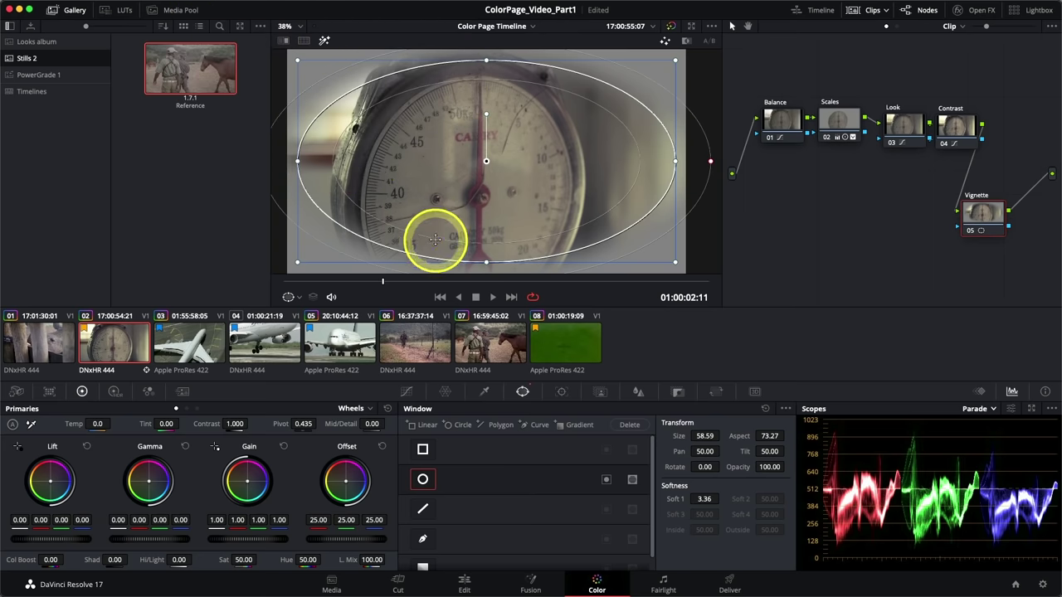
left_click_drag(711, 165, 693, 165)
left_click_drag(685, 163, 752, 167)
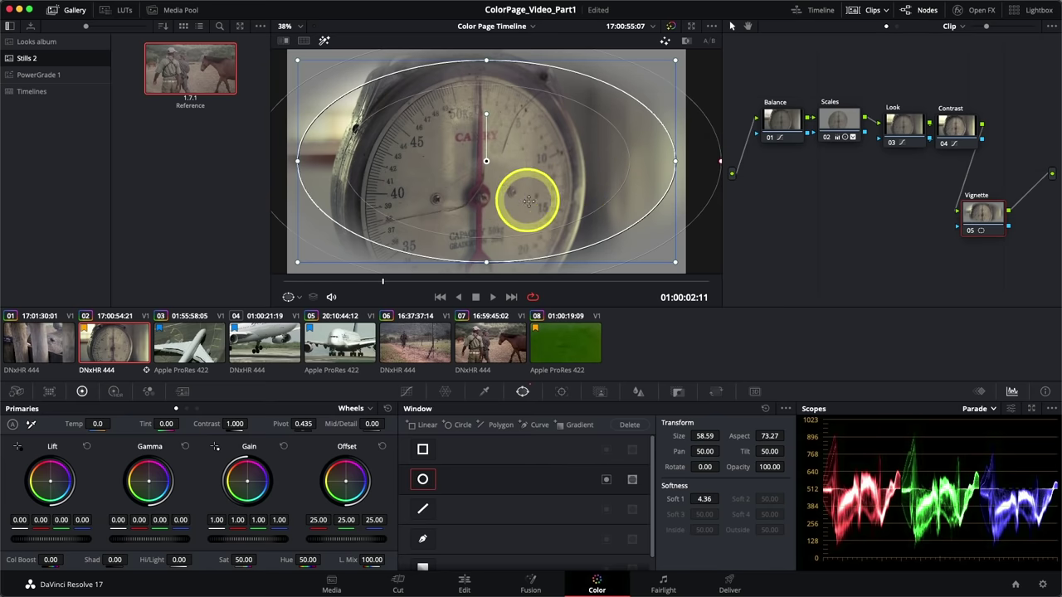
- Soften the ellipse window's edge further to a Soft 1 value of 5.43 and turn off Highlight
scroll(498, 184, "right", 3)
scroll(498, 185, "down", 2)
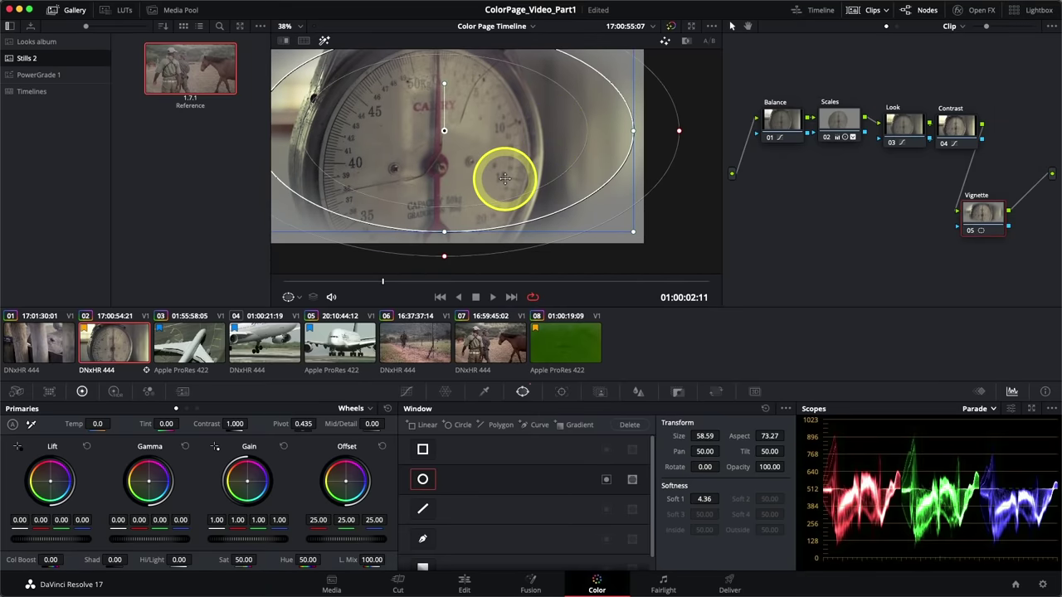
scroll(504, 178, "left", 3)
scroll(505, 178, "up", 2)
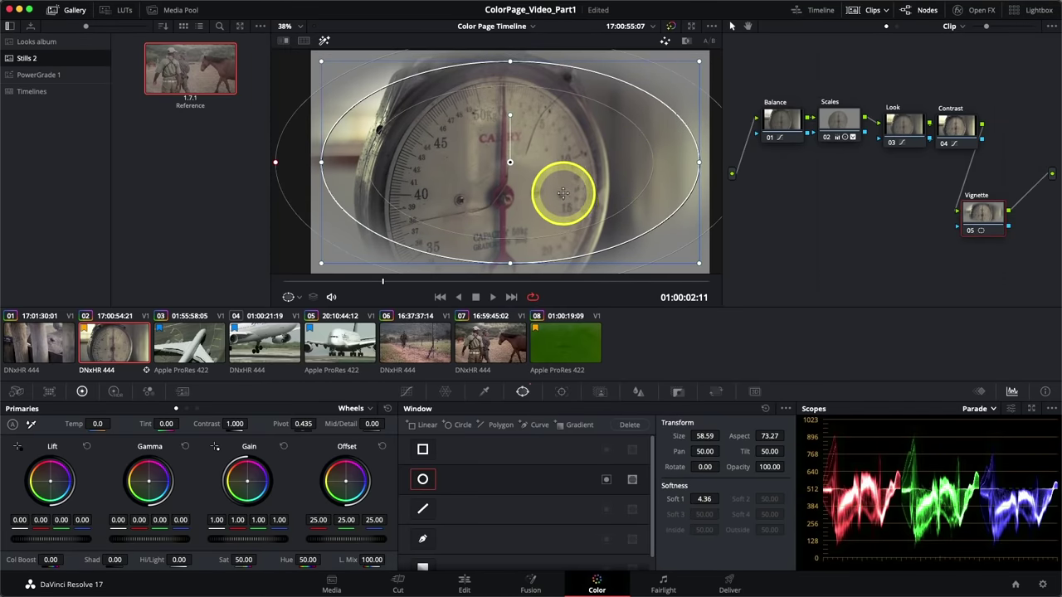
scroll(567, 195, "down", 3)
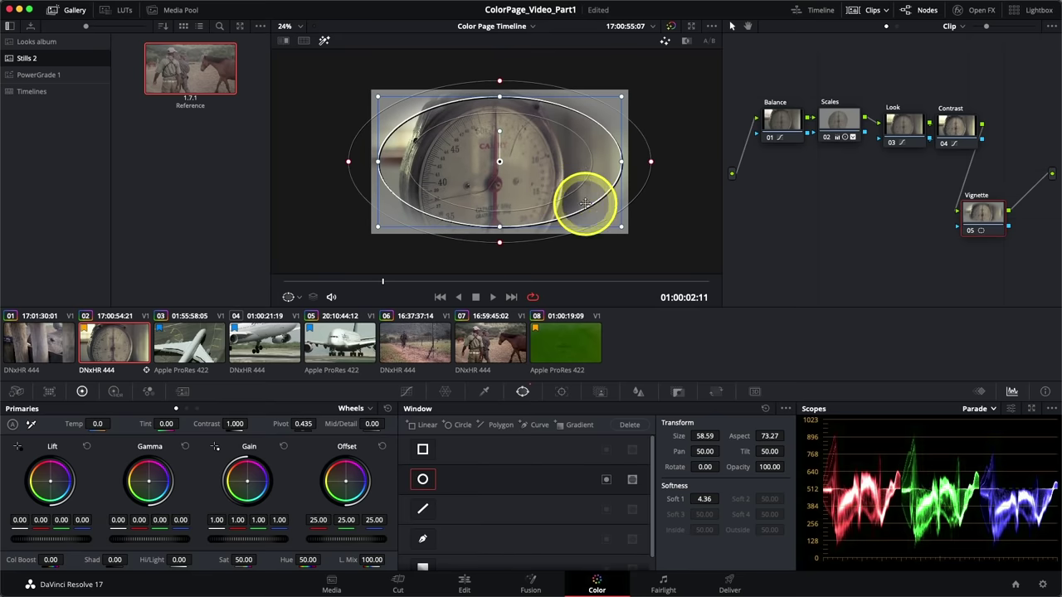
scroll(571, 182, "right", 2)
left_click_drag(634, 166, 641, 166)
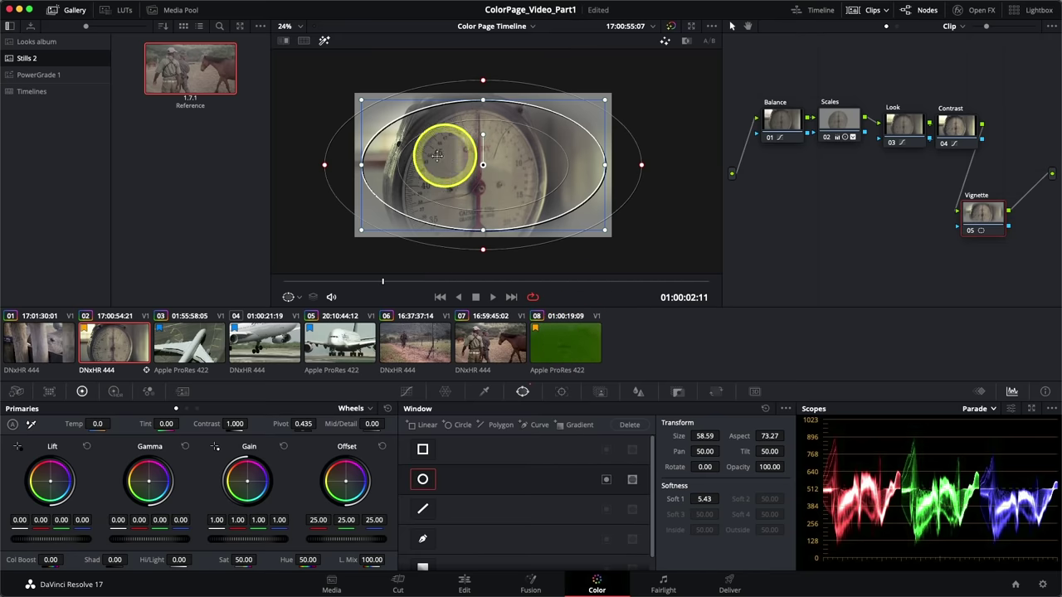
left_click(325, 42)
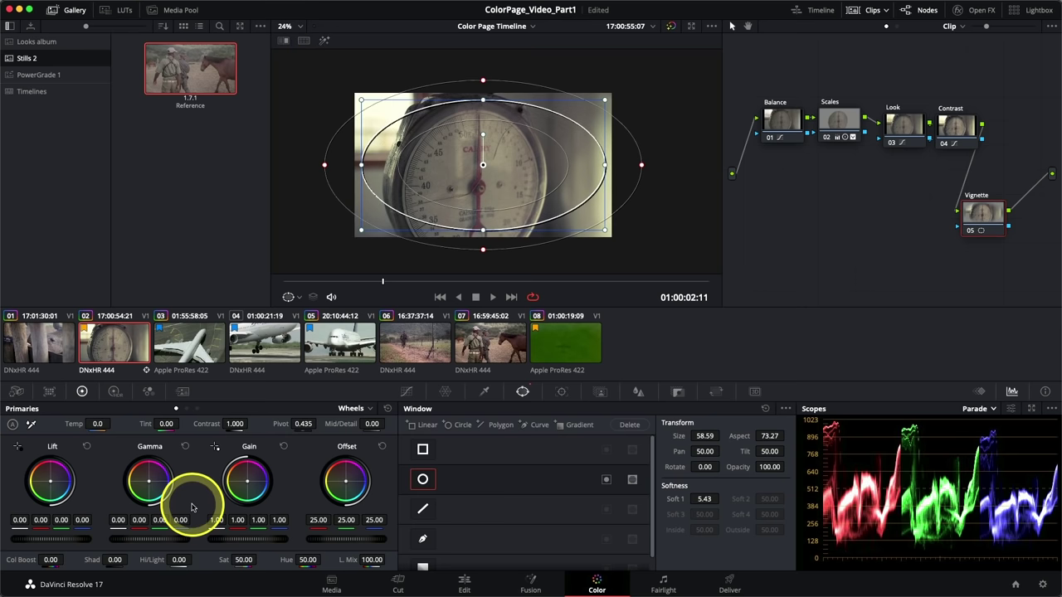
left_click_drag(173, 544, 33, 512)
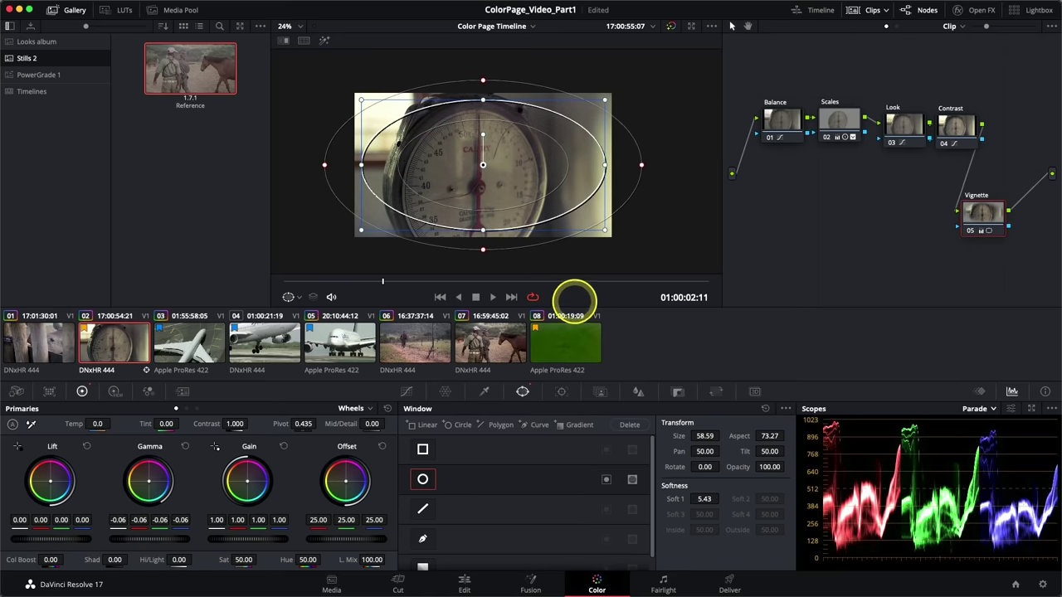
left_click_drag(161, 540, 108, 541)
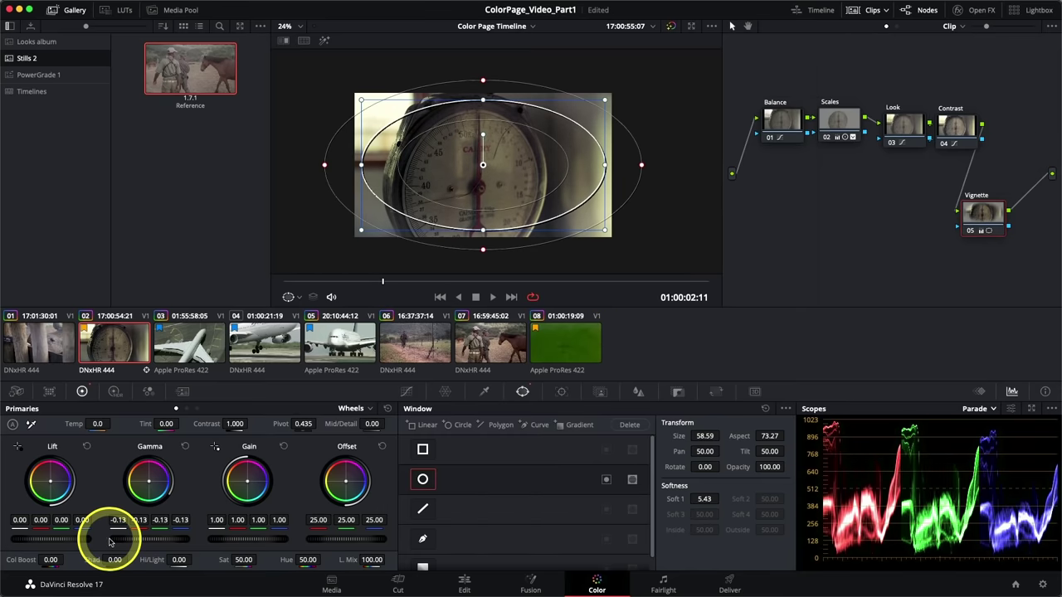
left_click(184, 447)
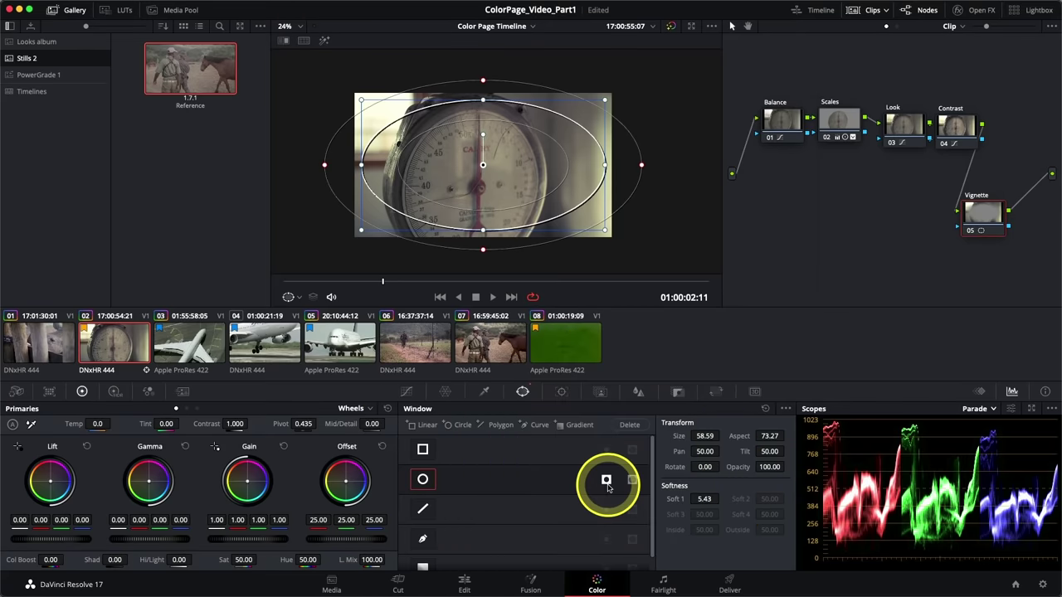
- Invert the ellipse window, check the selection with Highlight, and lower the Vignette node's master Gamma to -0.03
left_click(324, 41)
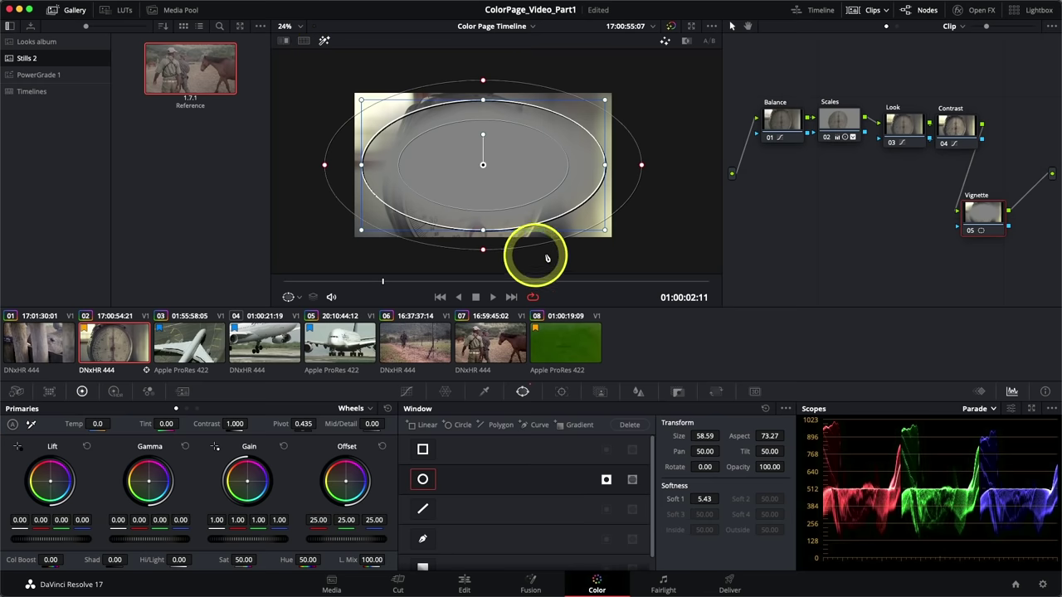
left_click(323, 40)
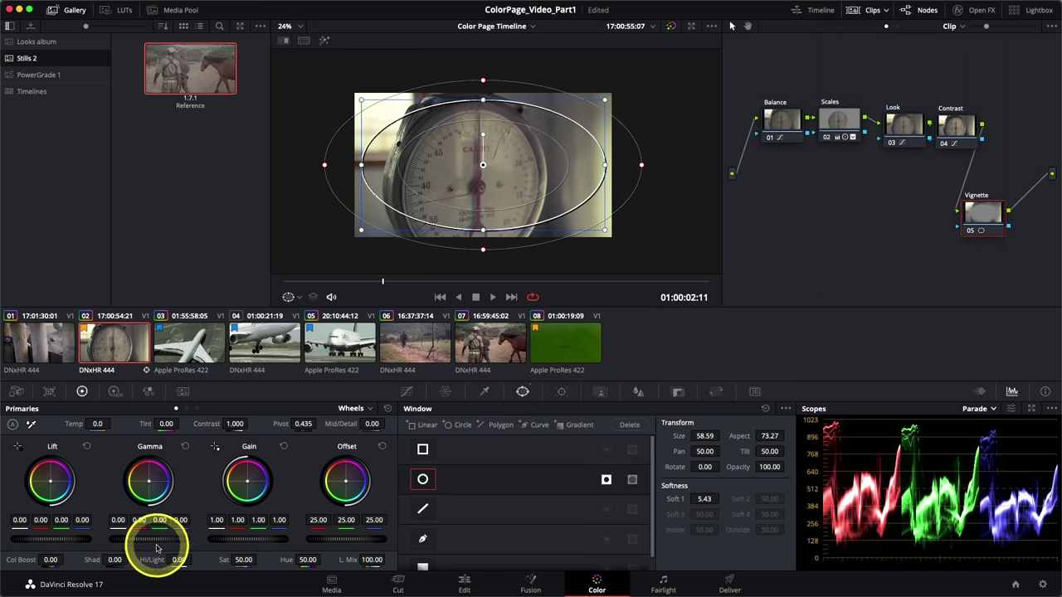
left_click_drag(176, 541, 175, 501)
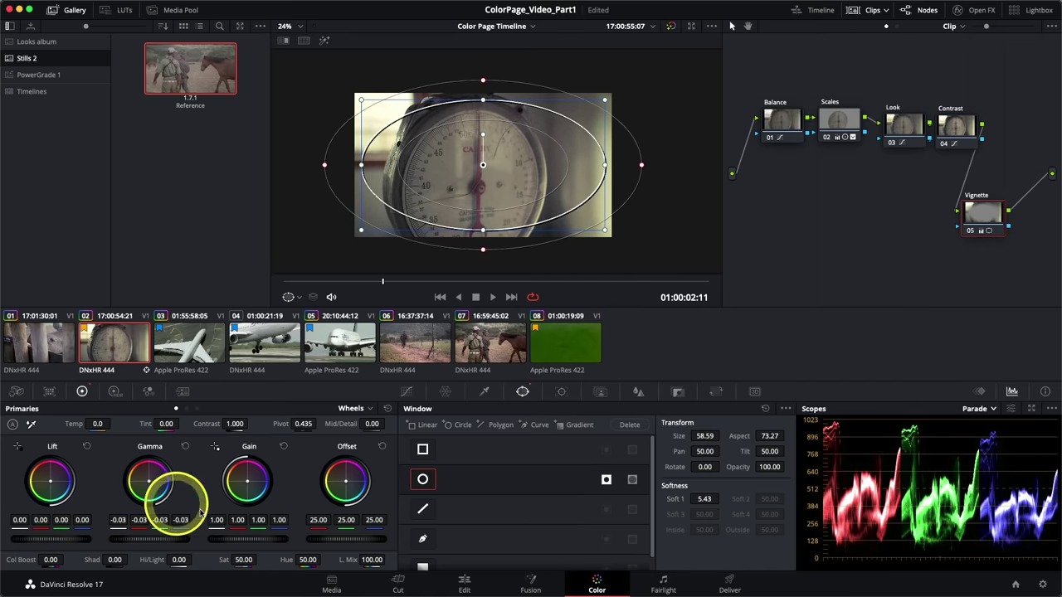
- Hide the window outline and fit the image to the viewer to inspect the vignette on clip 02
left_click(406, 394)
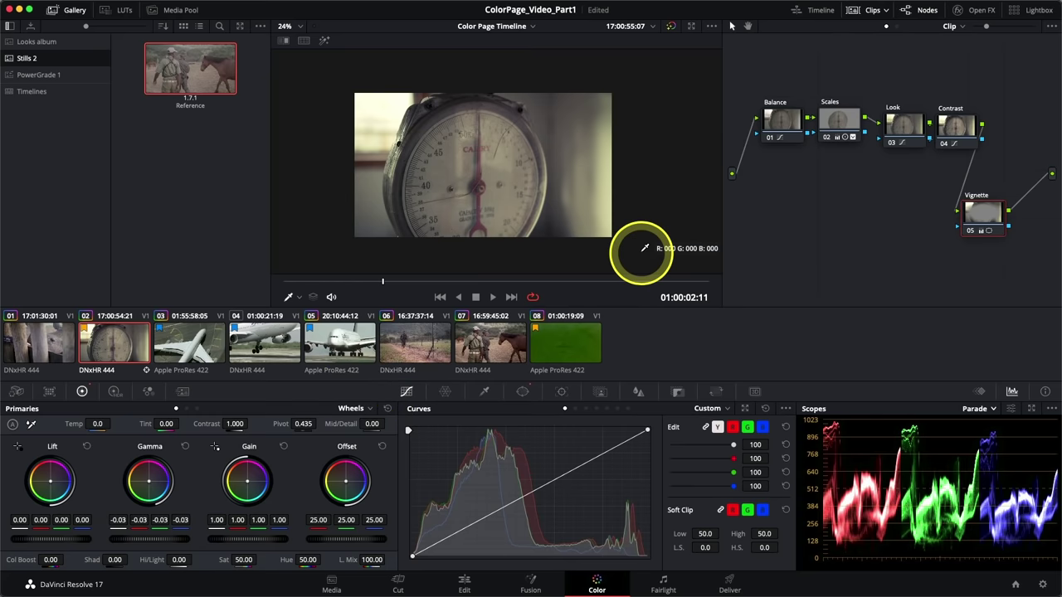
scroll(631, 220, "up", 5)
scroll(605, 205, "down", 2)
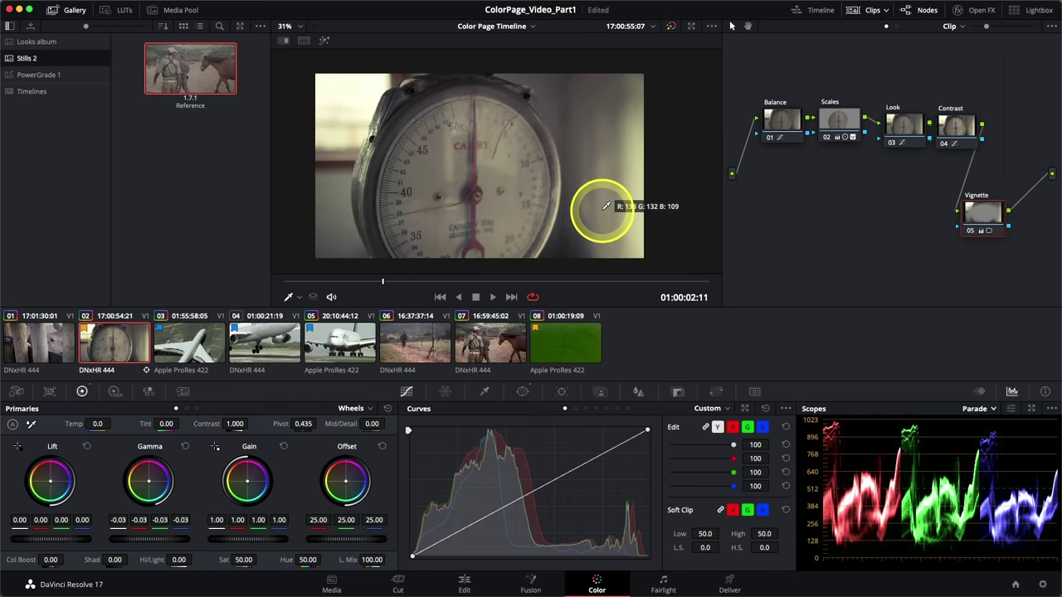
left_click(752, 280)
key("shift+z")
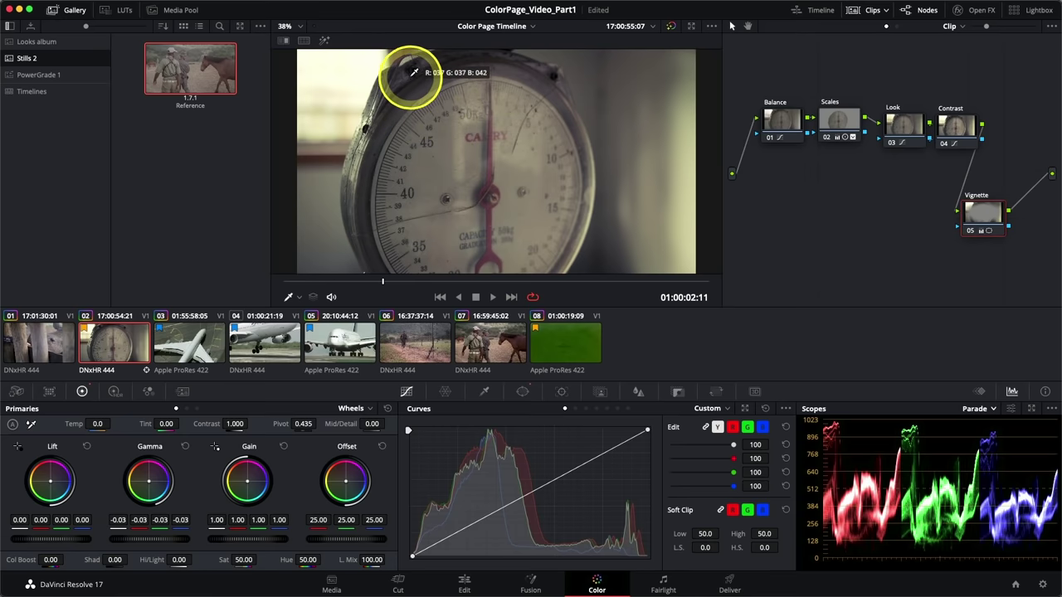
- Lower the Vignette node's master Gamma to -0.05 with the viewer panel sized to show the whole node graph
left_click_drag(271, 165, 299, 161)
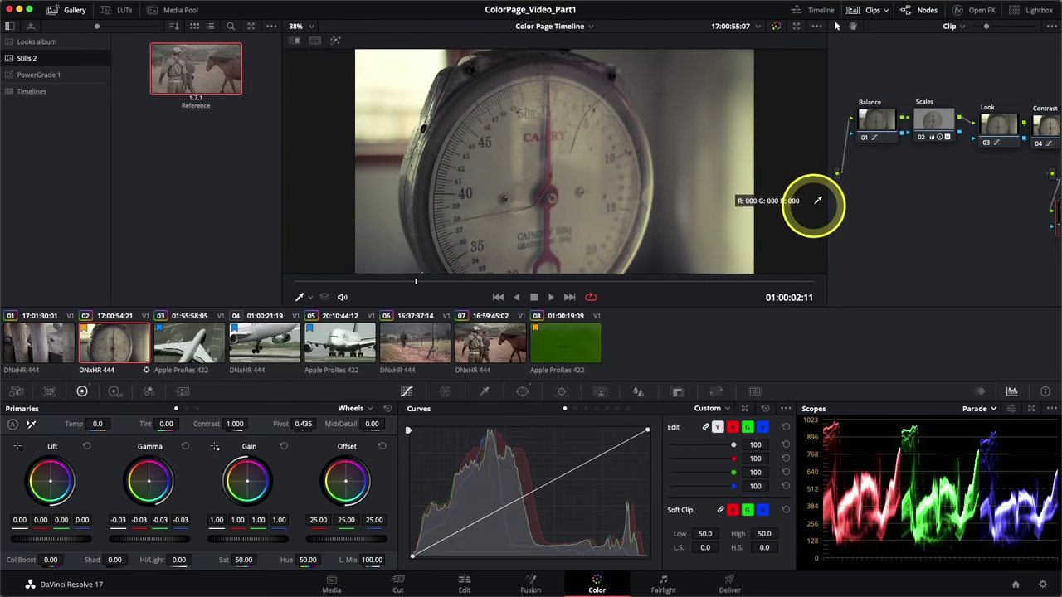
left_click_drag(825, 196, 718, 199)
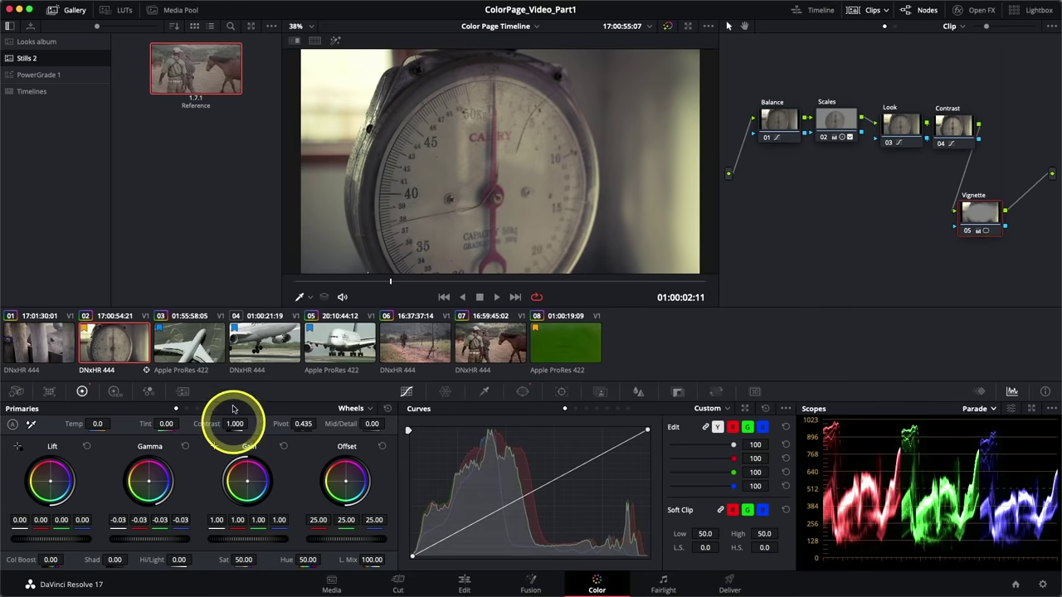
left_click_drag(171, 543, 130, 534)
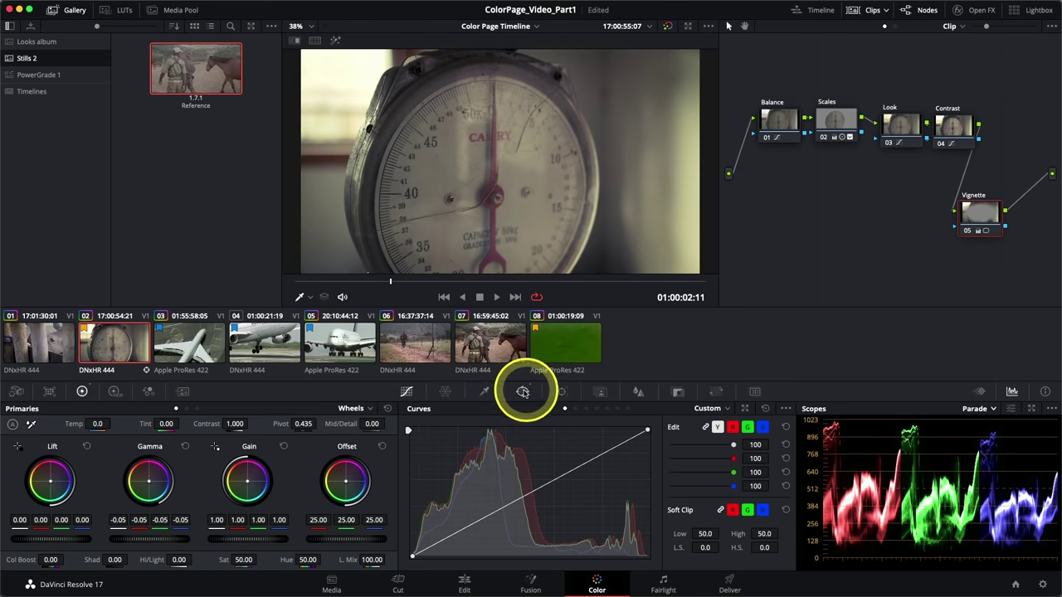
- Save the vignette's ellipse window on clip 02 as a new Power Windows preset named Vignette
left_click(523, 391)
left_click_drag(689, 162, 650, 161)
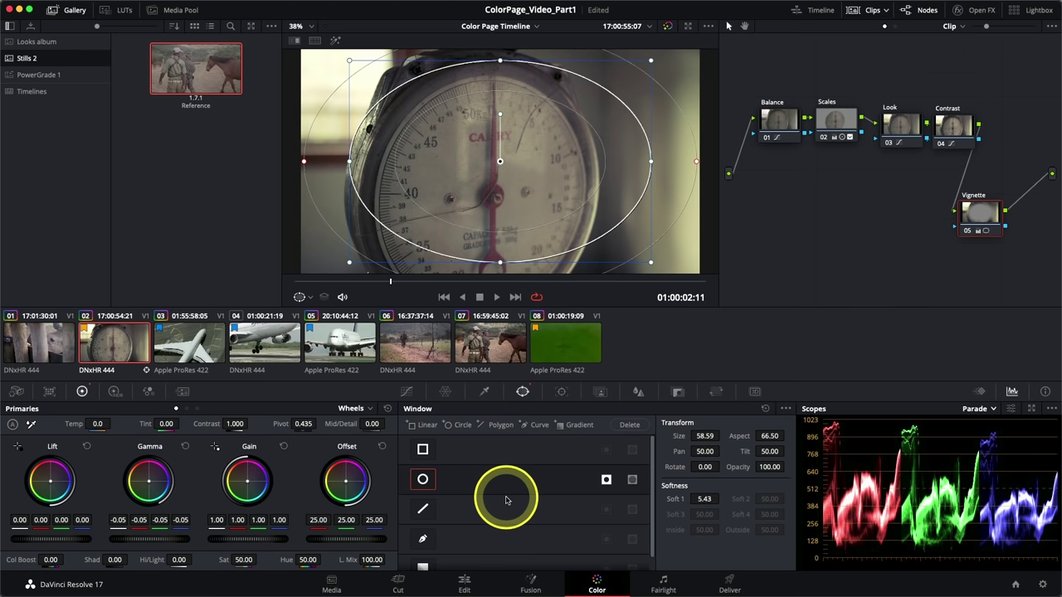
left_click(784, 410)
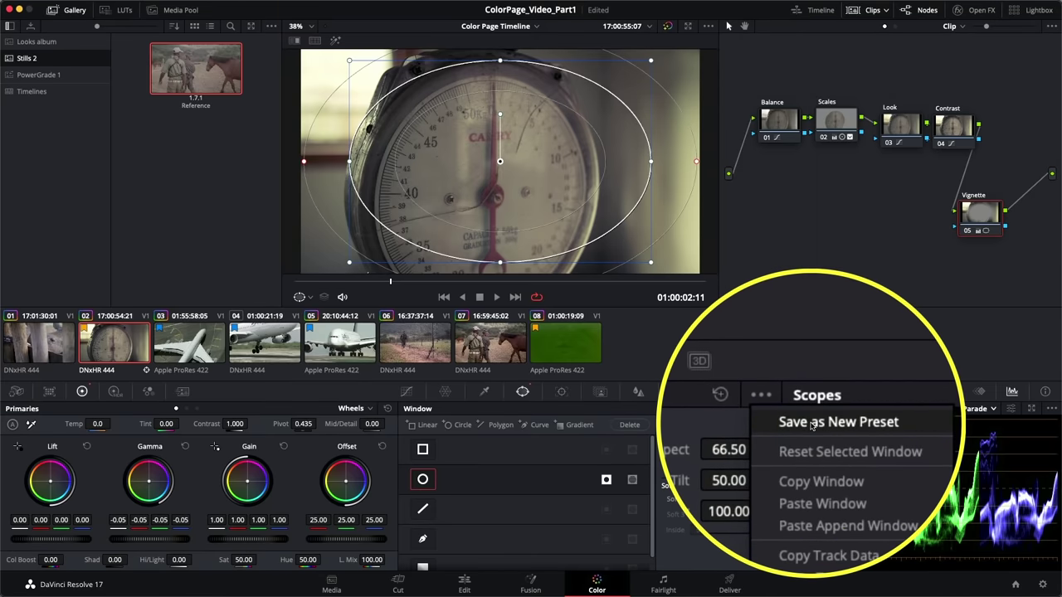
left_click(811, 424)
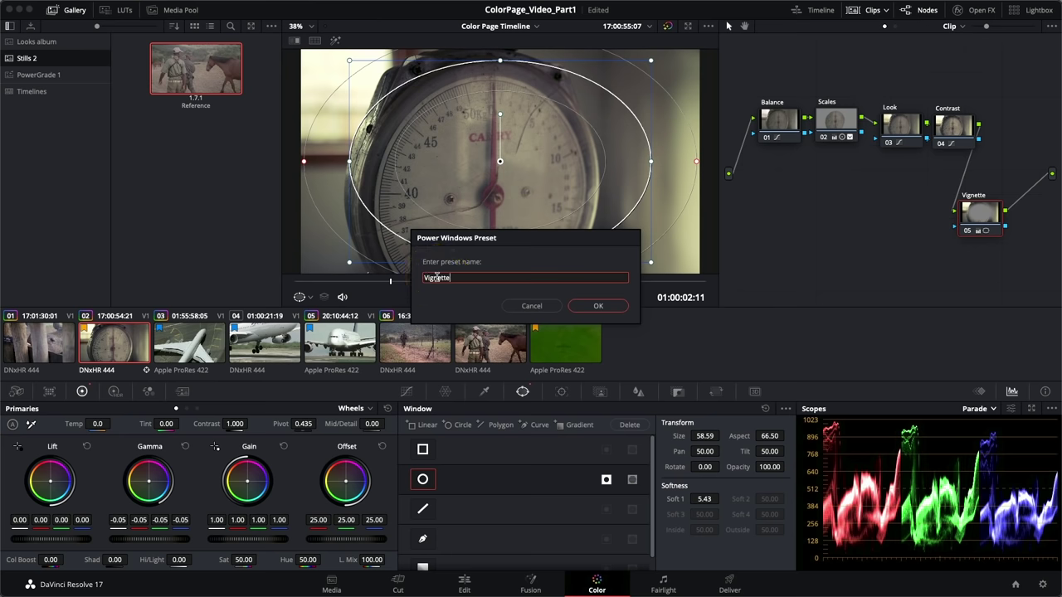
key("Return")
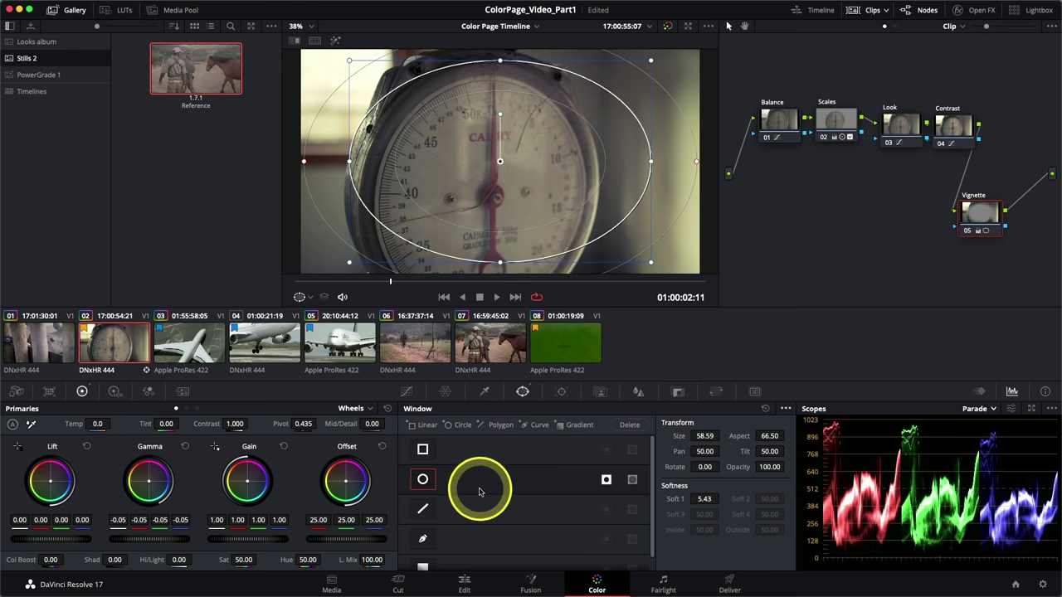
- Check on clip 03 that the Vignette window preset is available without applying it, and return to clip 02
left_click(180, 335)
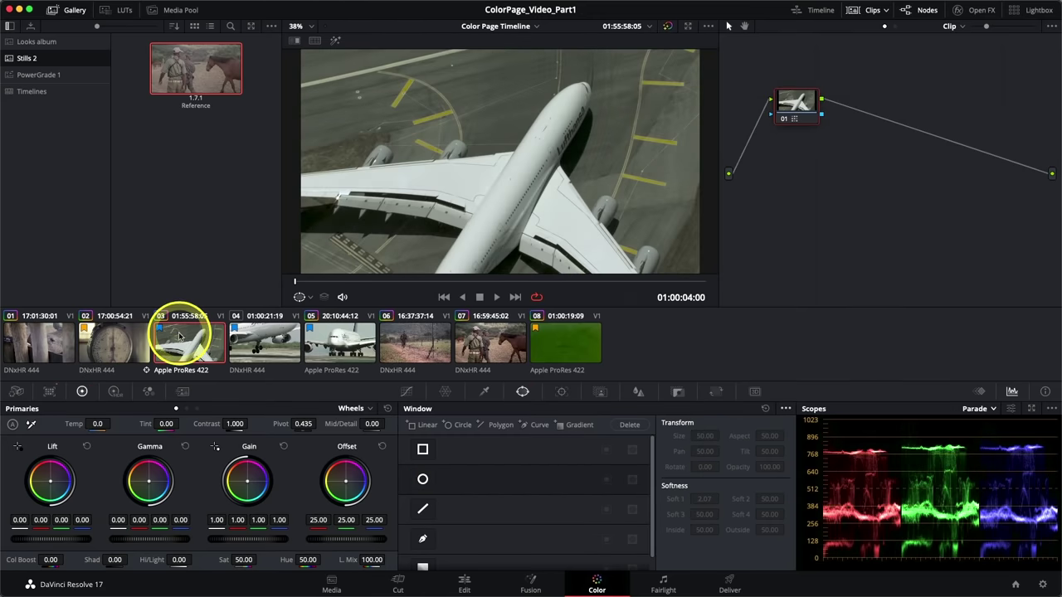
left_click(785, 409)
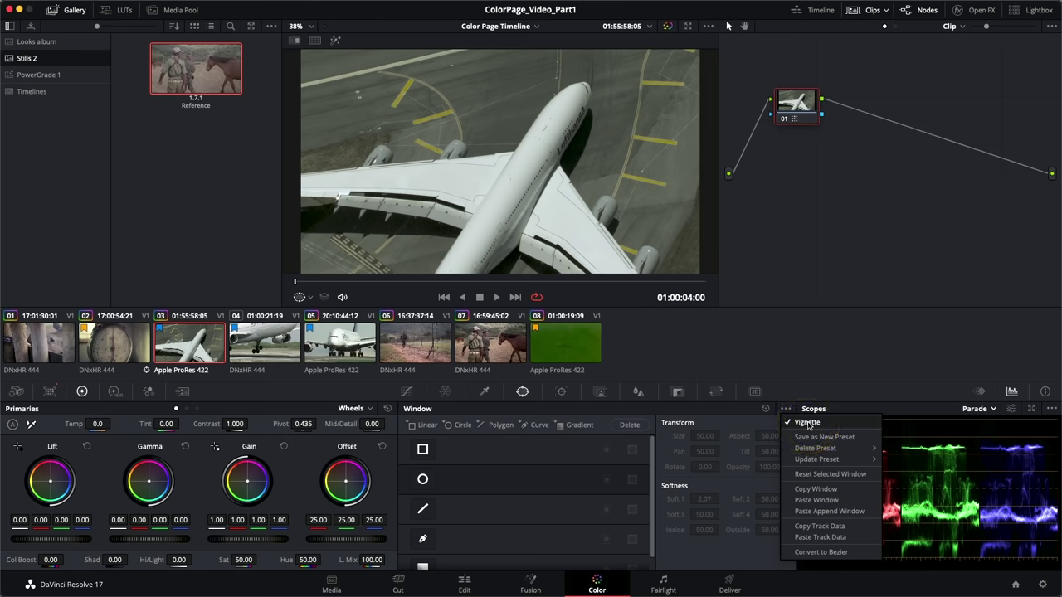
left_click(794, 374)
left_click(126, 340)
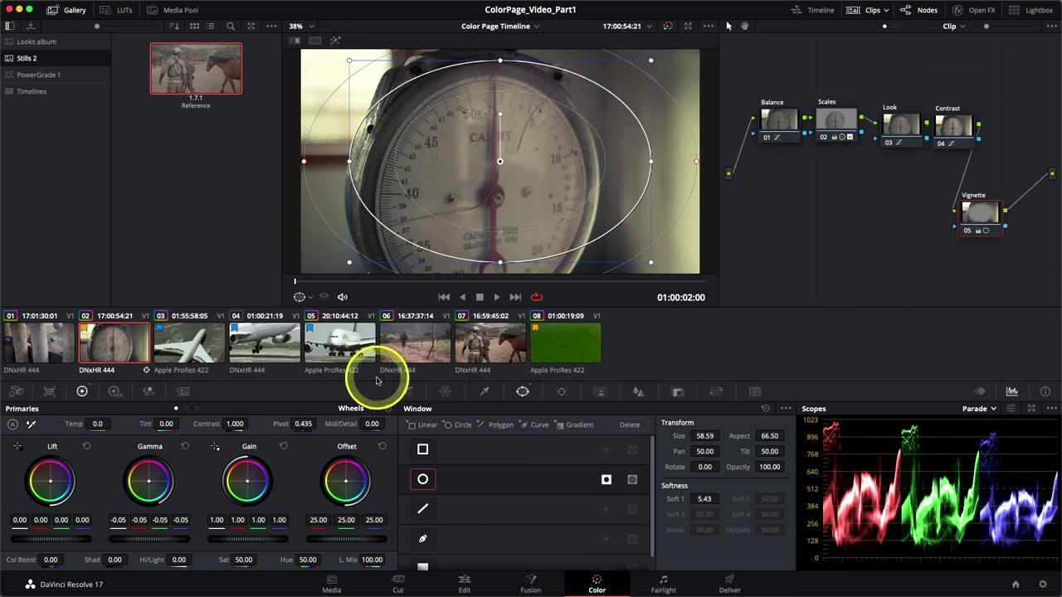
- Play clip 08 and compare its image with the Balance node switched off and on
left_click(559, 342)
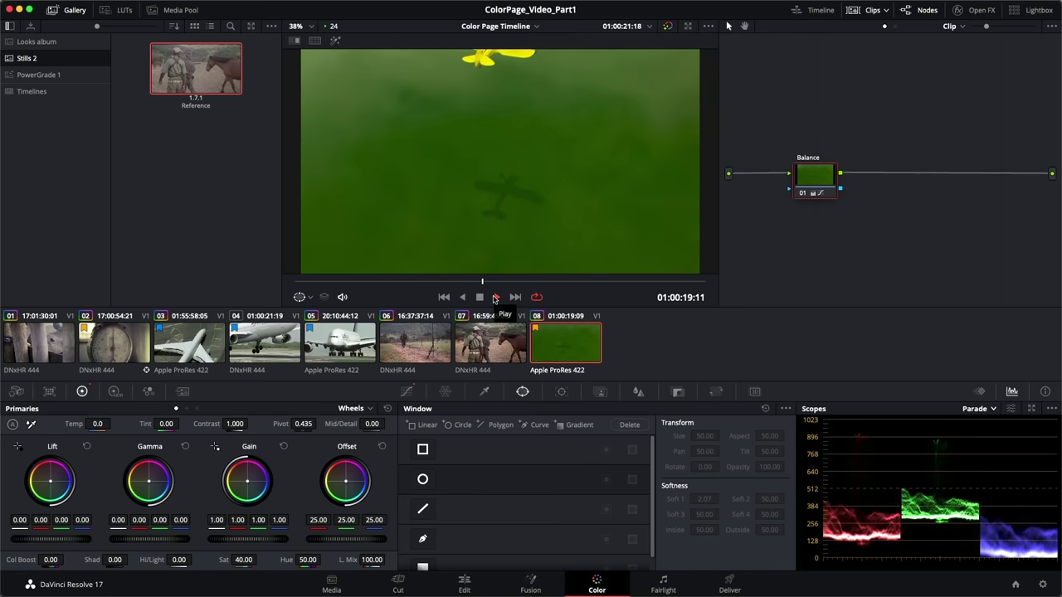
left_click(496, 297)
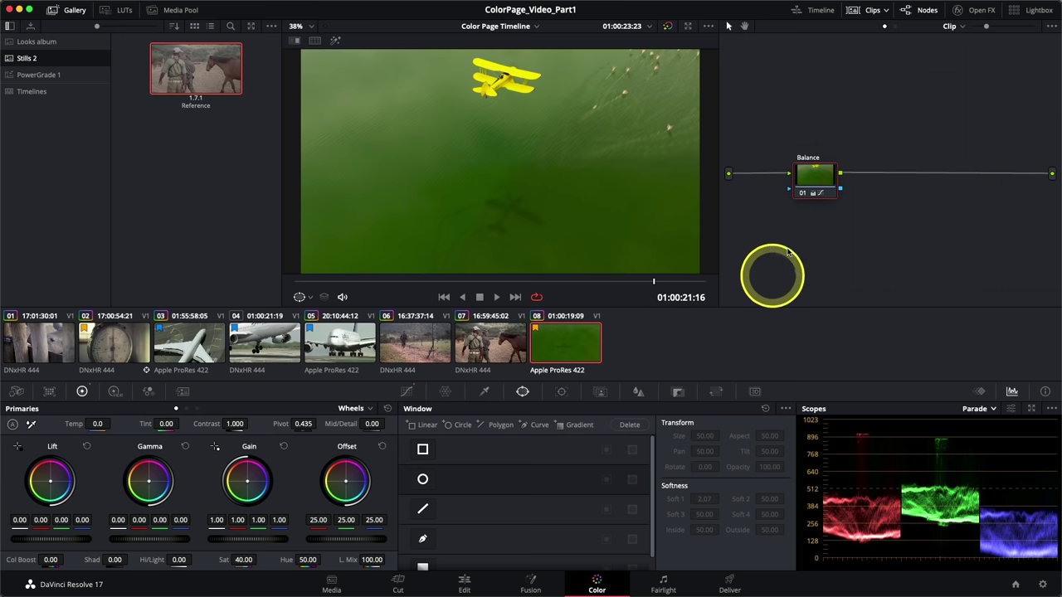
left_click_drag(813, 176, 794, 170)
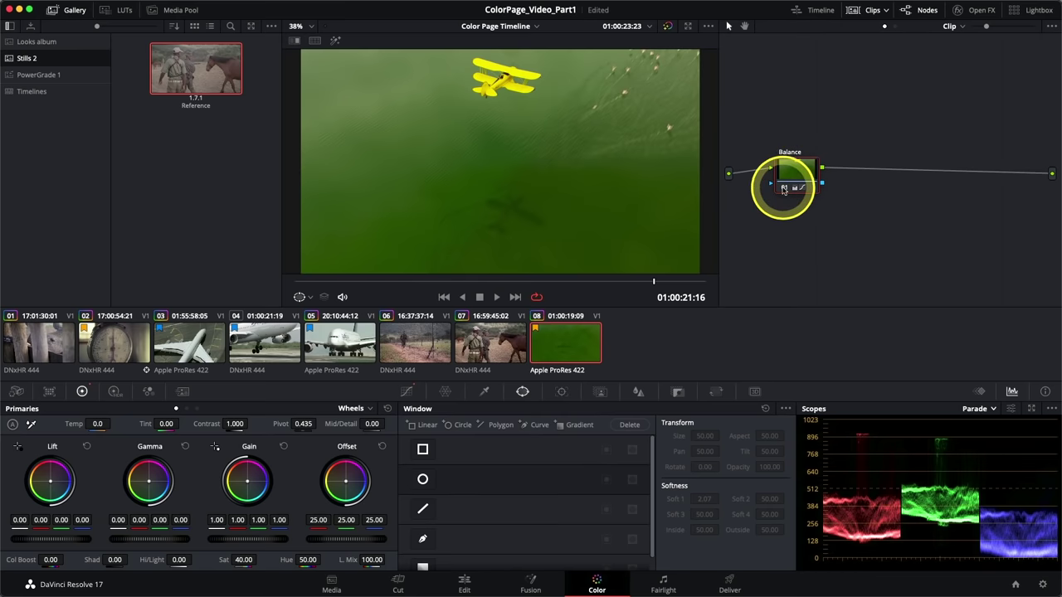
left_click(783, 189)
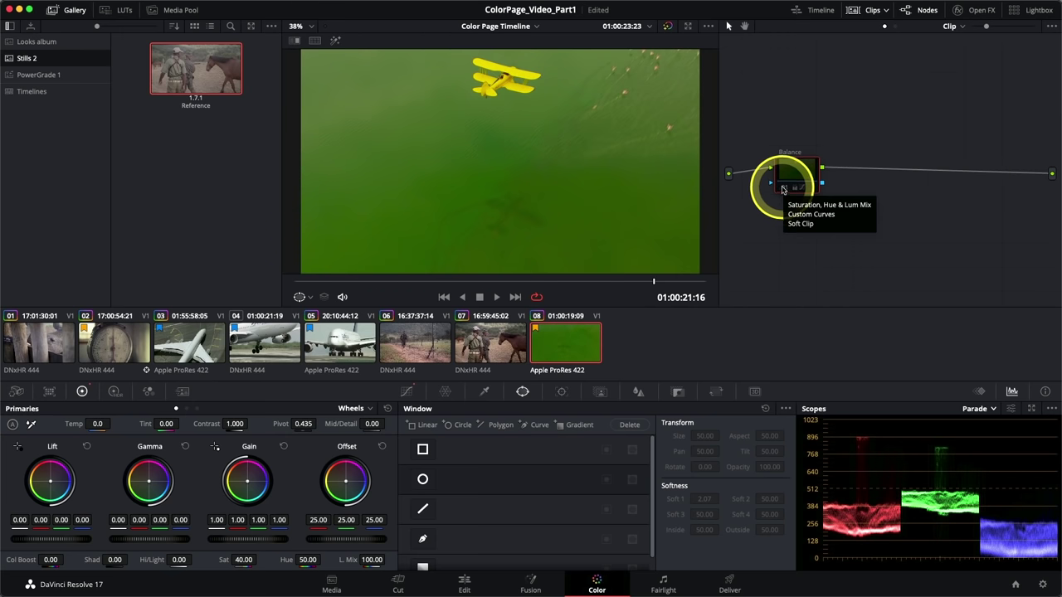
- At the last frame of clip 08, add a serial node after Balance and label it Blue Water
left_click_drag(593, 280, 702, 296)
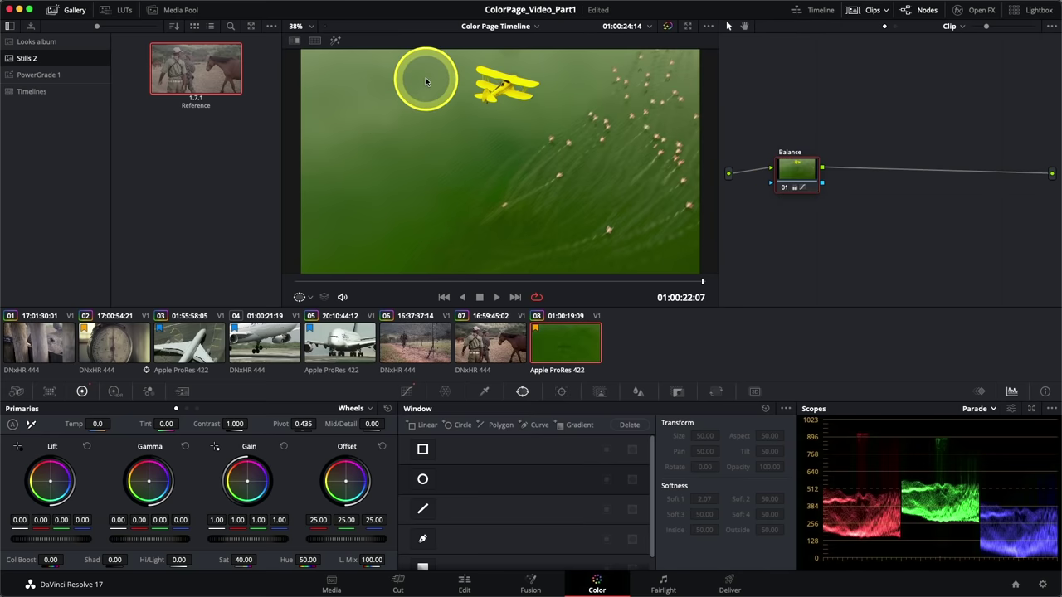
left_click_drag(670, 281, 759, 293)
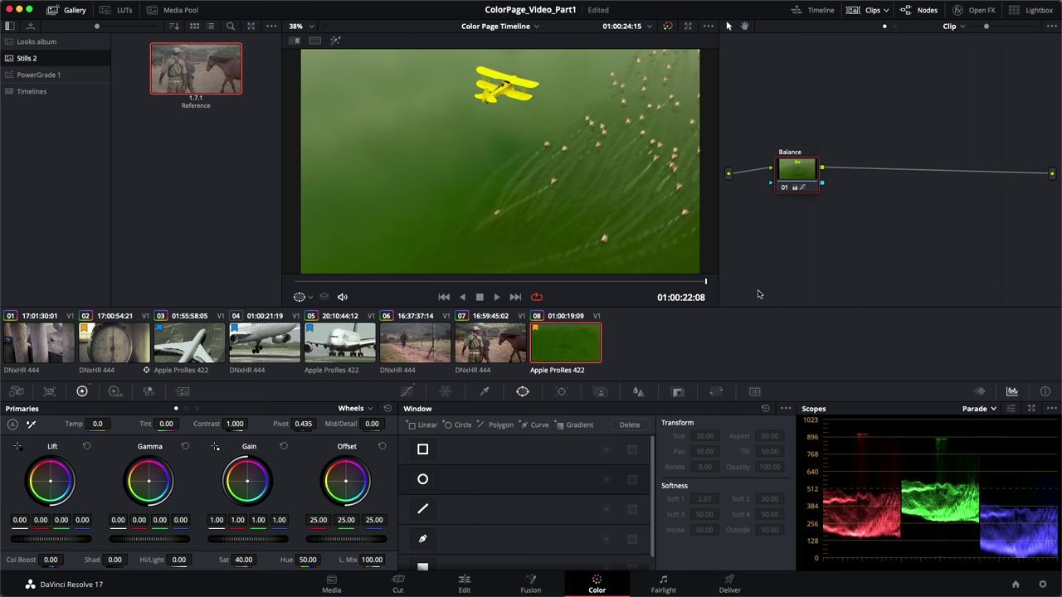
mouse_move(757, 234)
left_mouse_down()
mouse_move(808, 166)
mouse_move(812, 174)
mouse_move(640, 173)
mouse_move(603, 207)
mouse_move(779, 250)
mouse_move(781, 238)
left_mouse_up()
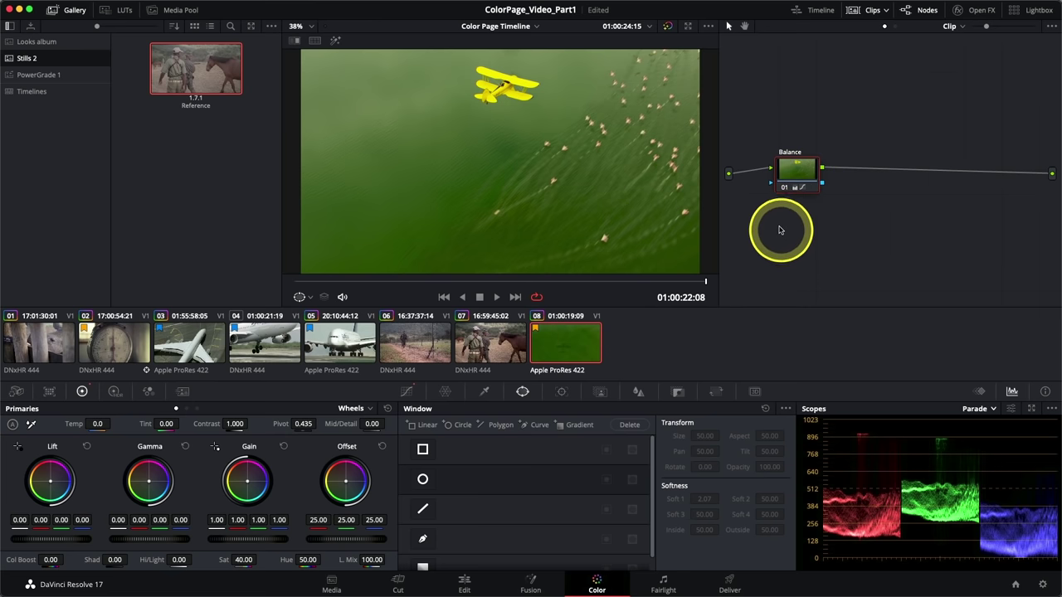
right_click(798, 175)
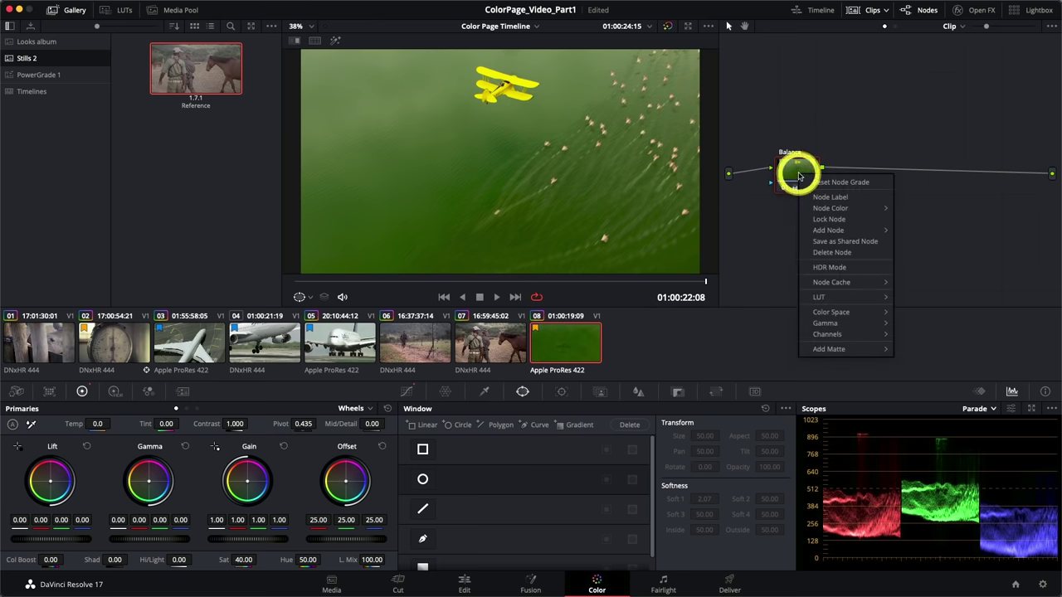
mouse_move(860, 230)
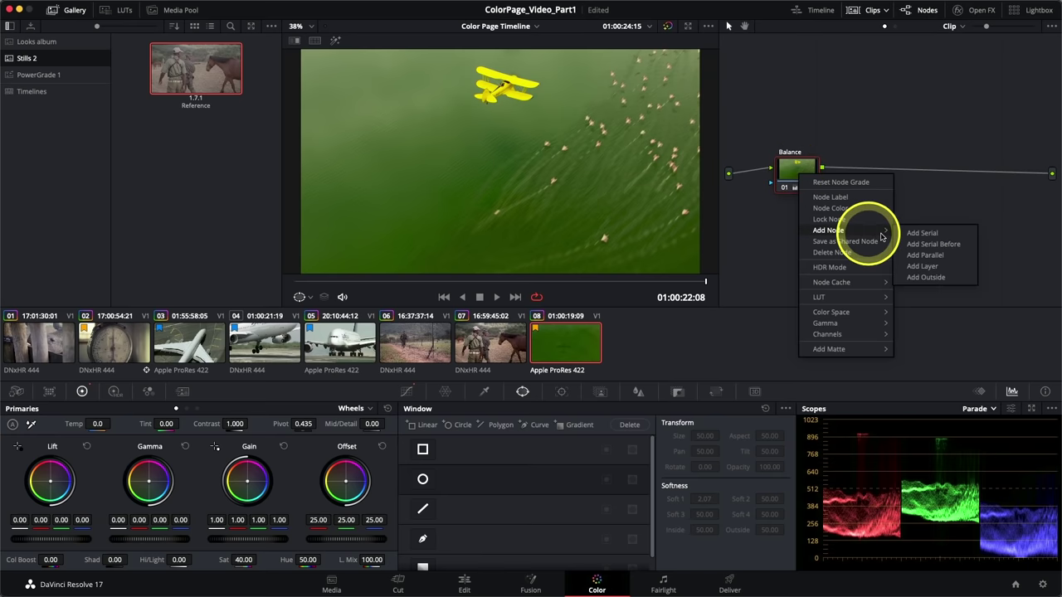
left_click(908, 231)
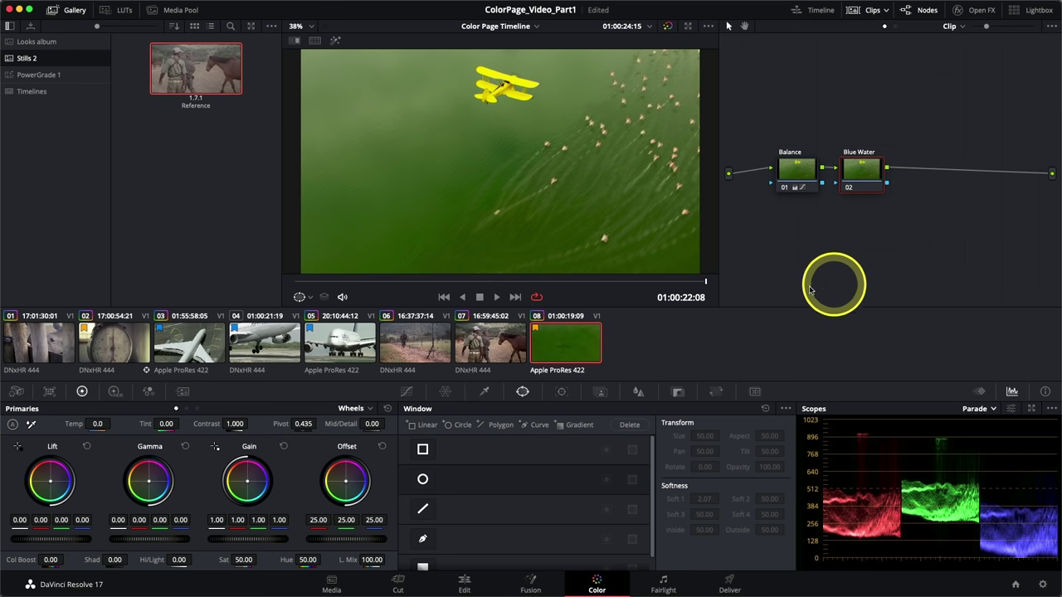
- Try qualifying the green water from a single sampled point, check the selection with Highlight, and reset the HSL qualifier
left_click(486, 392)
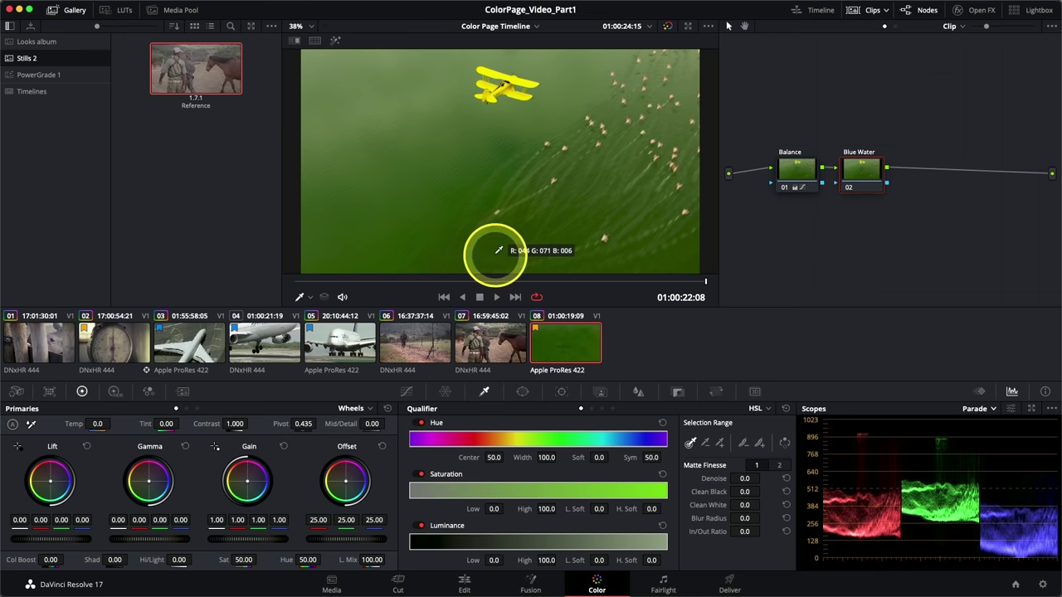
left_click(417, 154)
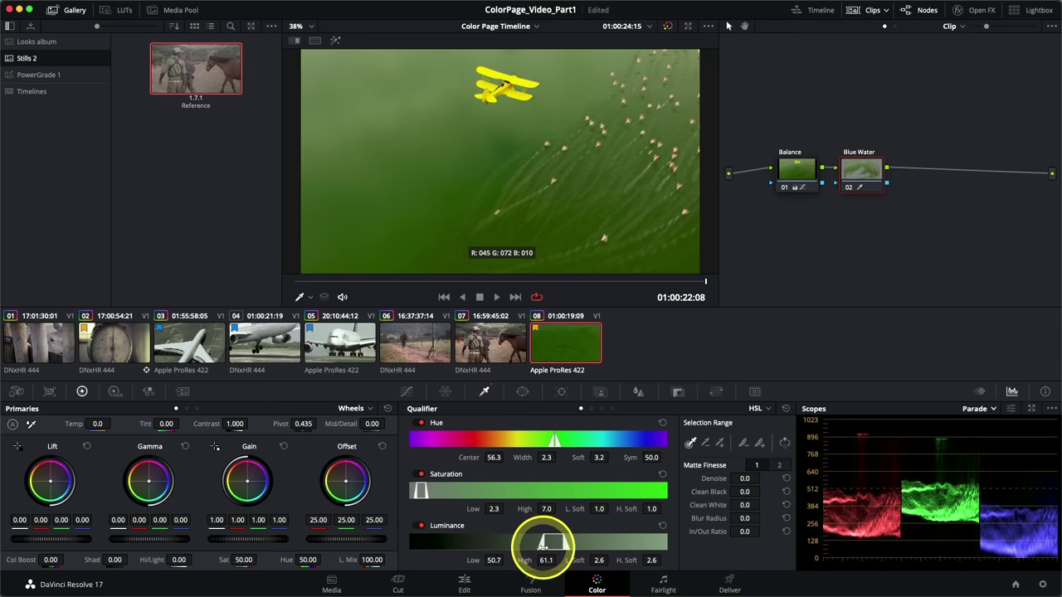
left_click(334, 42)
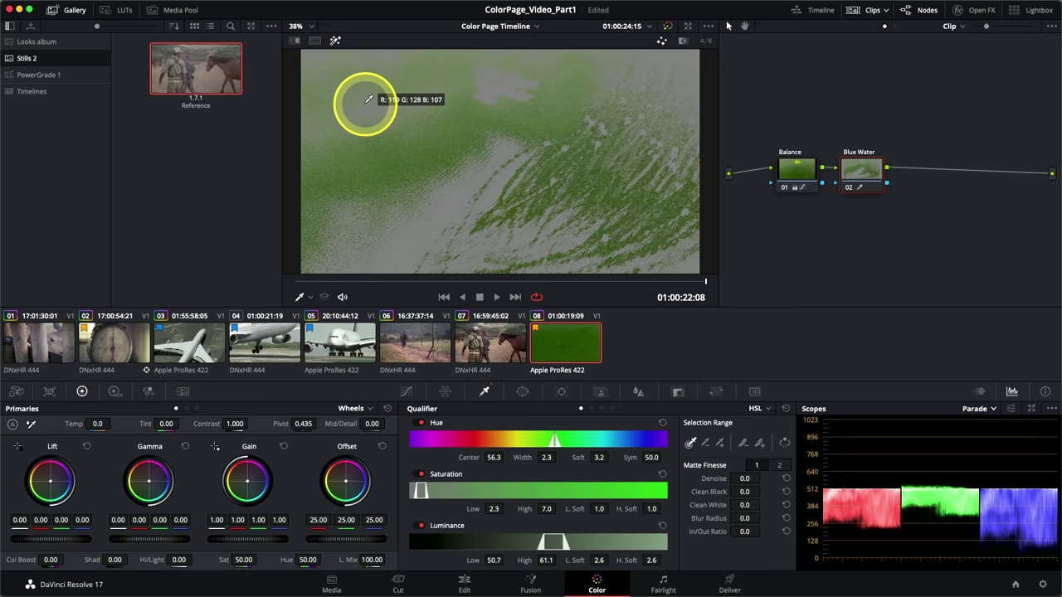
left_click(335, 40)
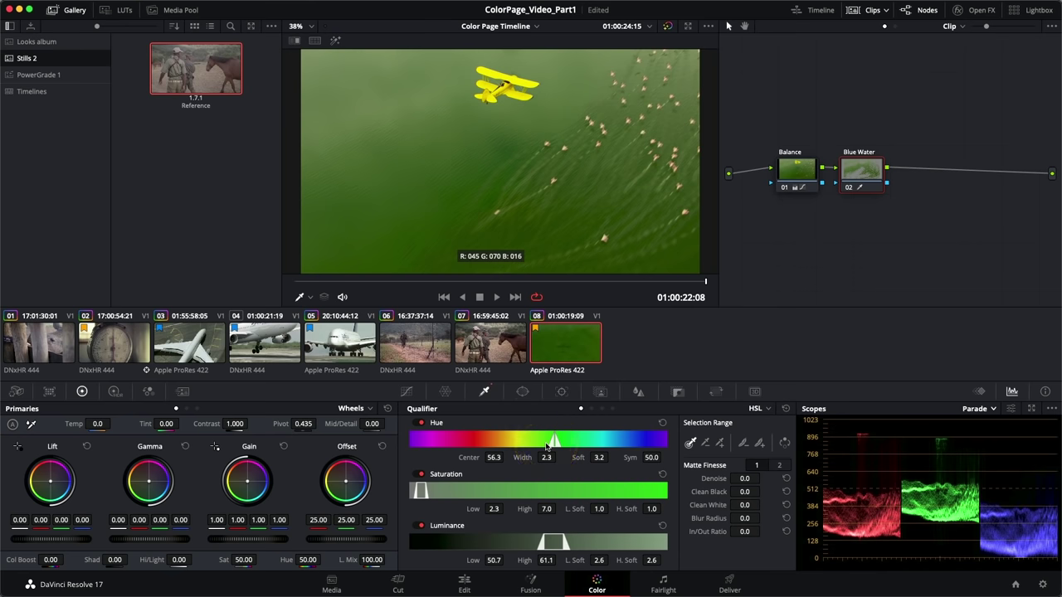
left_click(786, 409)
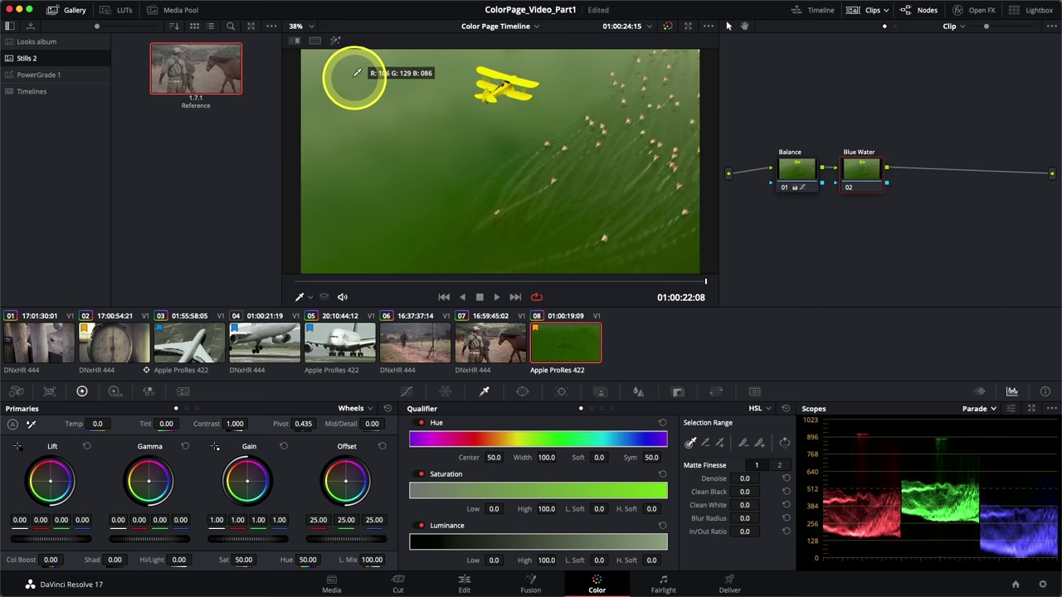
- Sample a diagonal range of the green water with the HSL qualifier and show the selection with Highlight
mouse_move(350, 65)
left_mouse_down()
mouse_move(400, 193)
mouse_move(461, 236)
mouse_move(547, 234)
left_mouse_up()
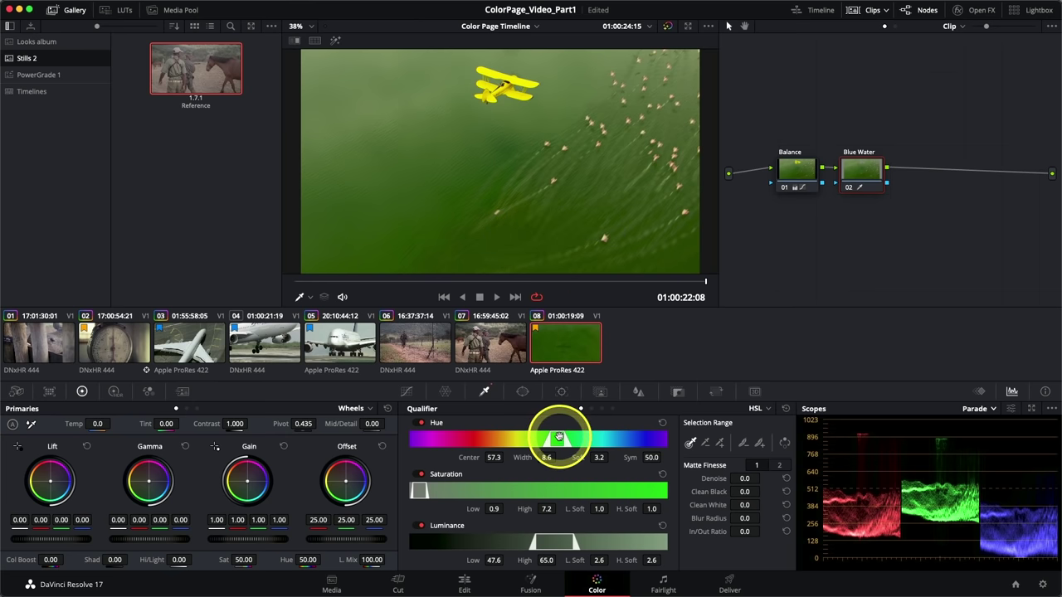
left_click(559, 437)
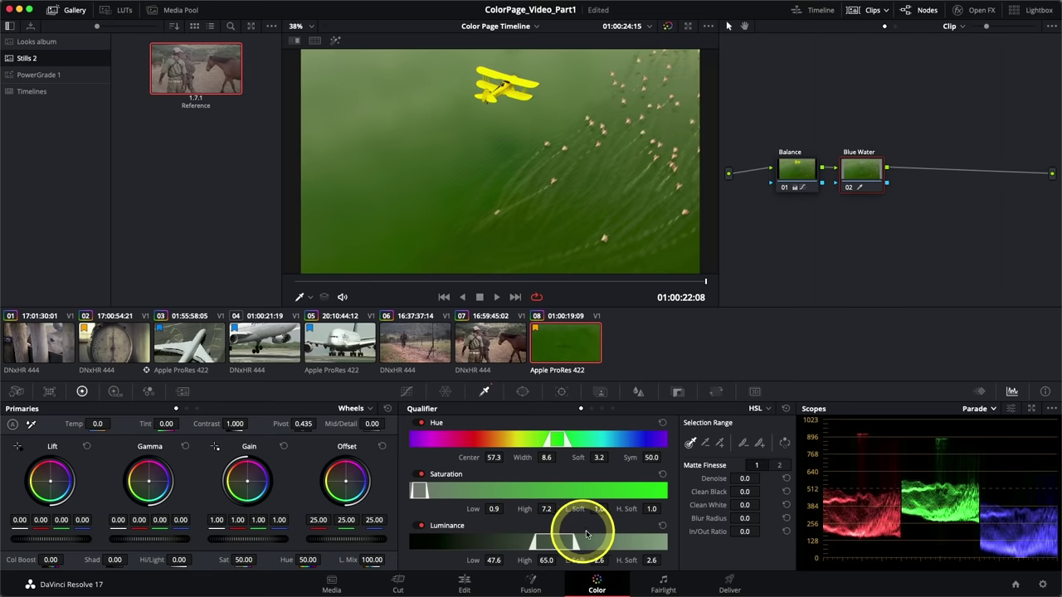
left_click(335, 41)
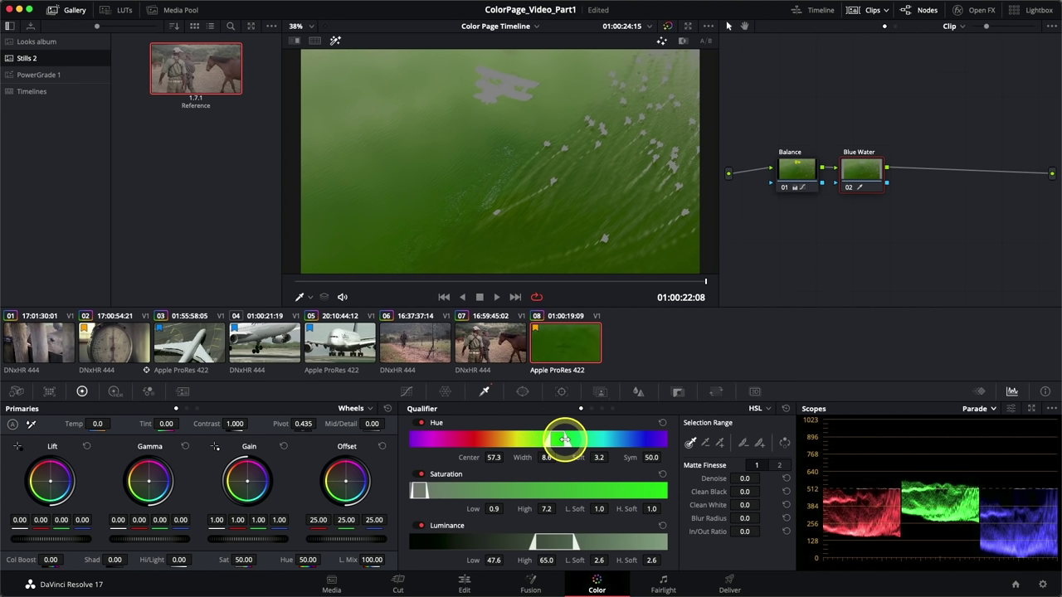
- Widen the qualifier's Hue range to a Width of 15.5 to cover the water more completely
left_click_drag(564, 439, 565, 437)
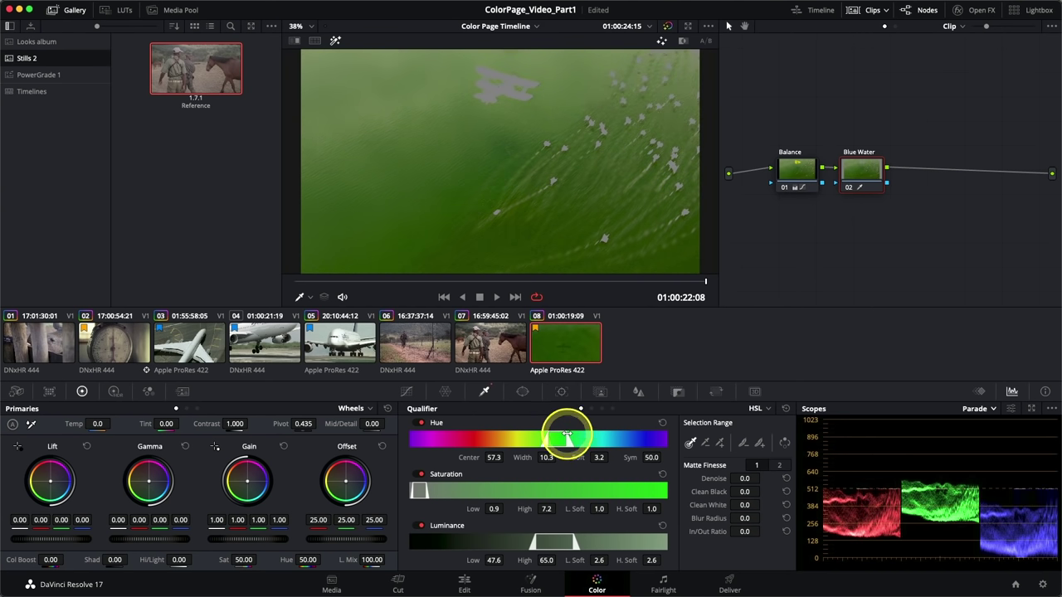
left_click_drag(571, 432, 568, 435)
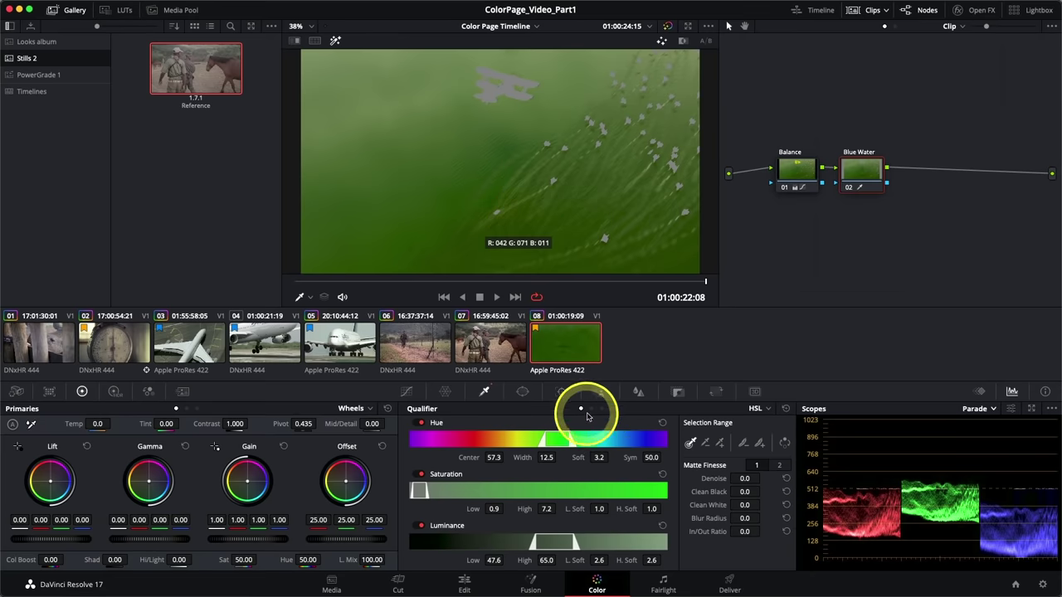
left_click_drag(568, 438, 570, 436)
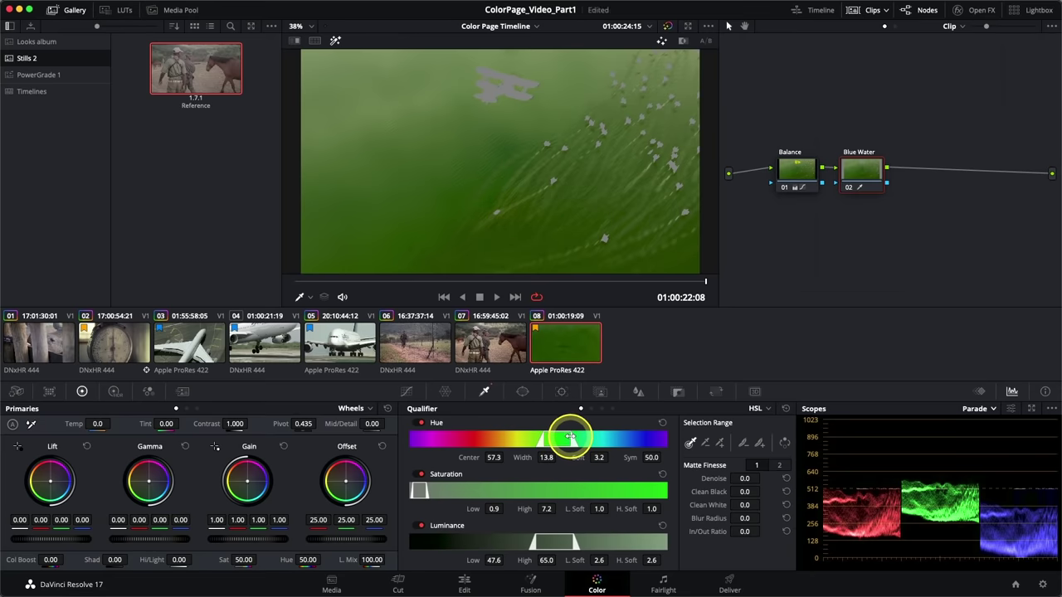
left_click_drag(571, 437, 581, 437)
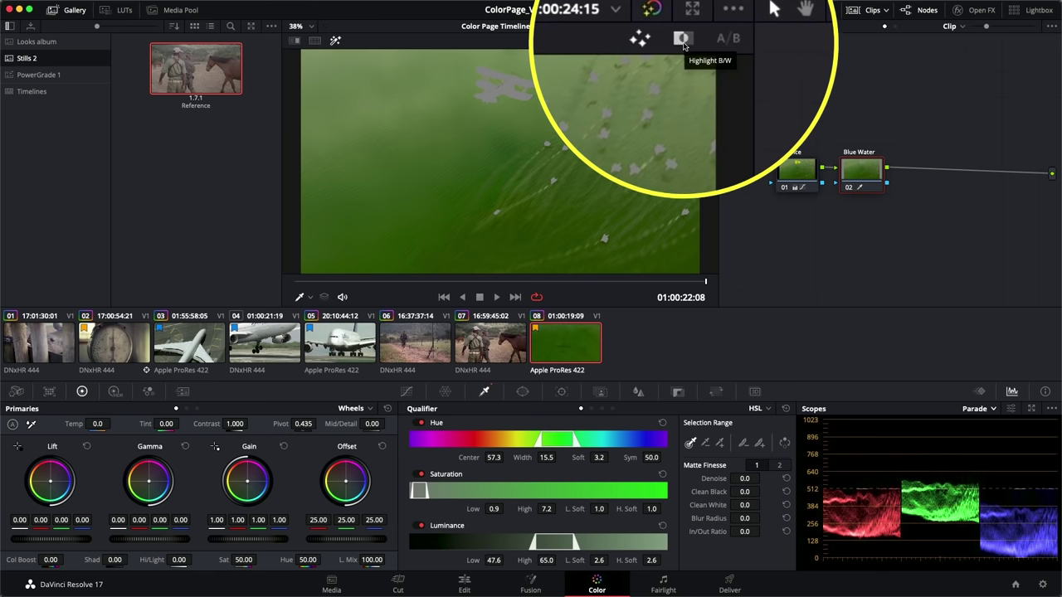
- Show the qualifier's matte in Highlight B/W and set the Matte Finesse Denoise to 0.6
left_click(683, 41)
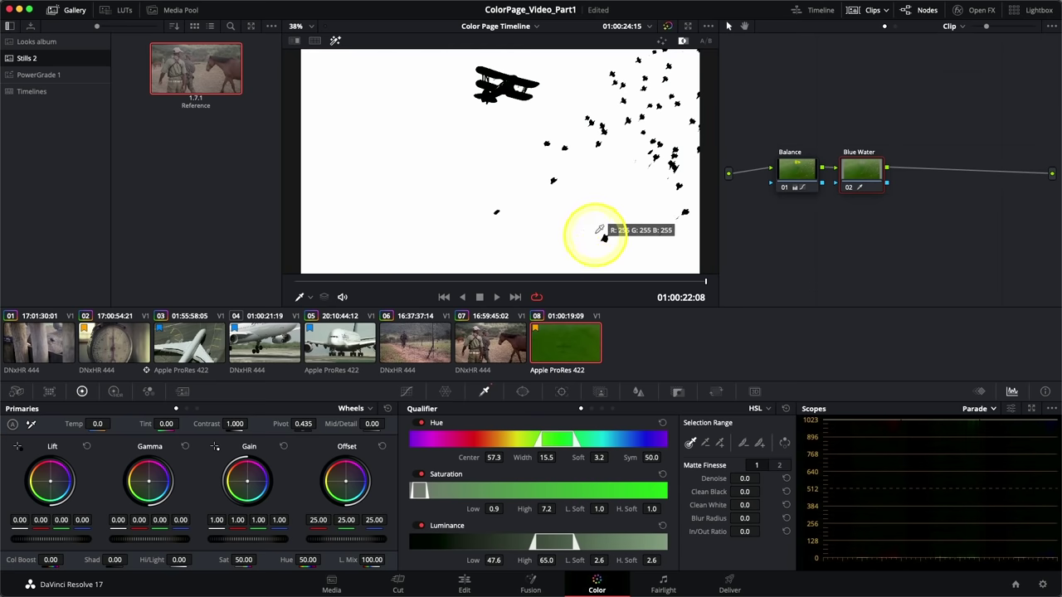
mouse_move(701, 283)
left_mouse_down()
mouse_move(621, 286)
mouse_move(486, 257)
mouse_move(339, 243)
mouse_move(314, 257)
mouse_move(673, 284)
mouse_move(722, 277)
mouse_move(664, 279)
mouse_move(711, 277)
left_mouse_up()
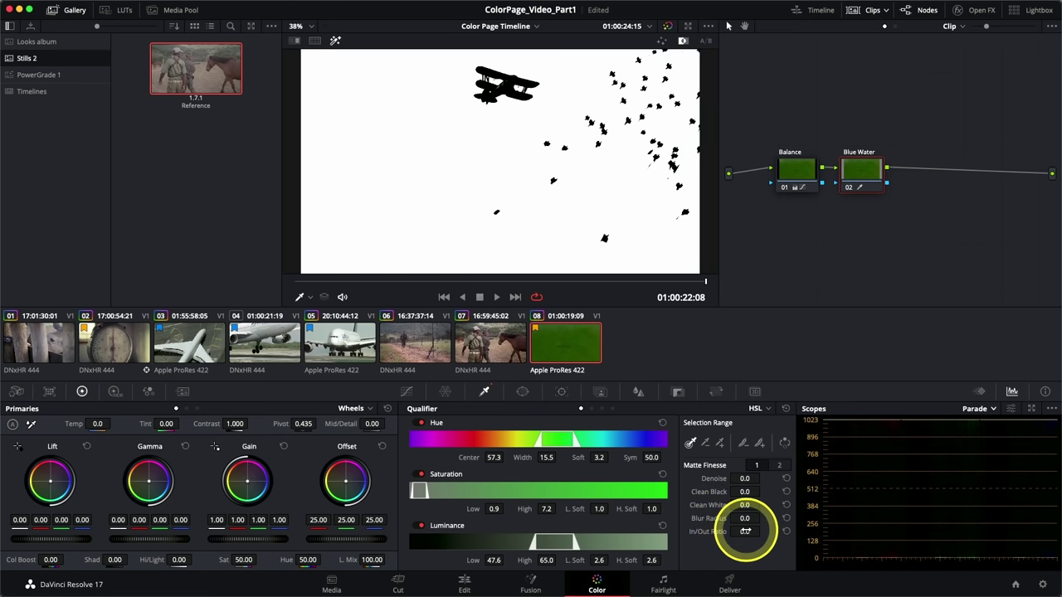
left_click(743, 478)
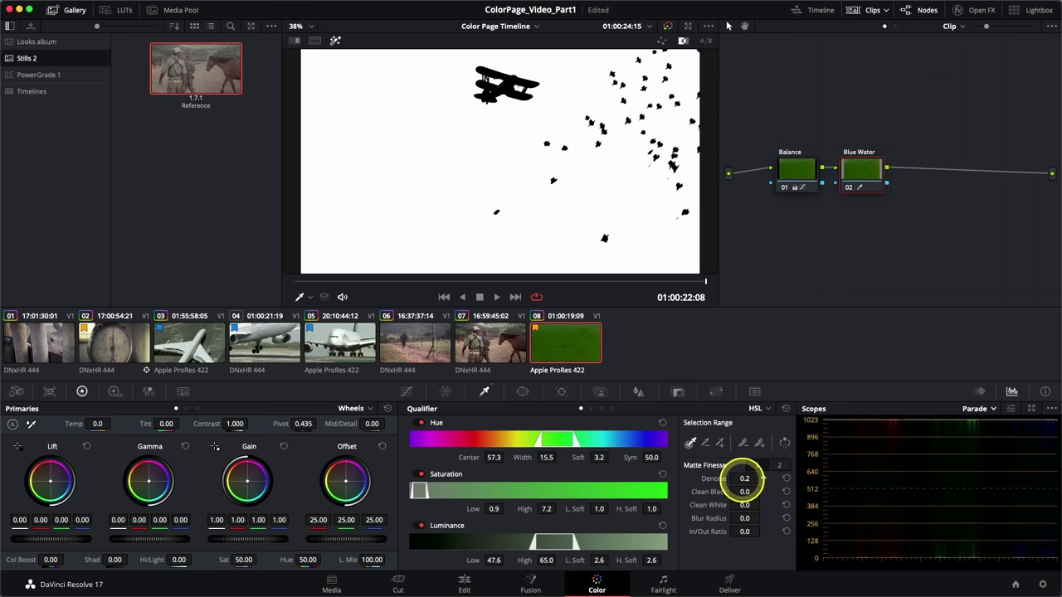
left_click_drag(744, 479, 742, 479)
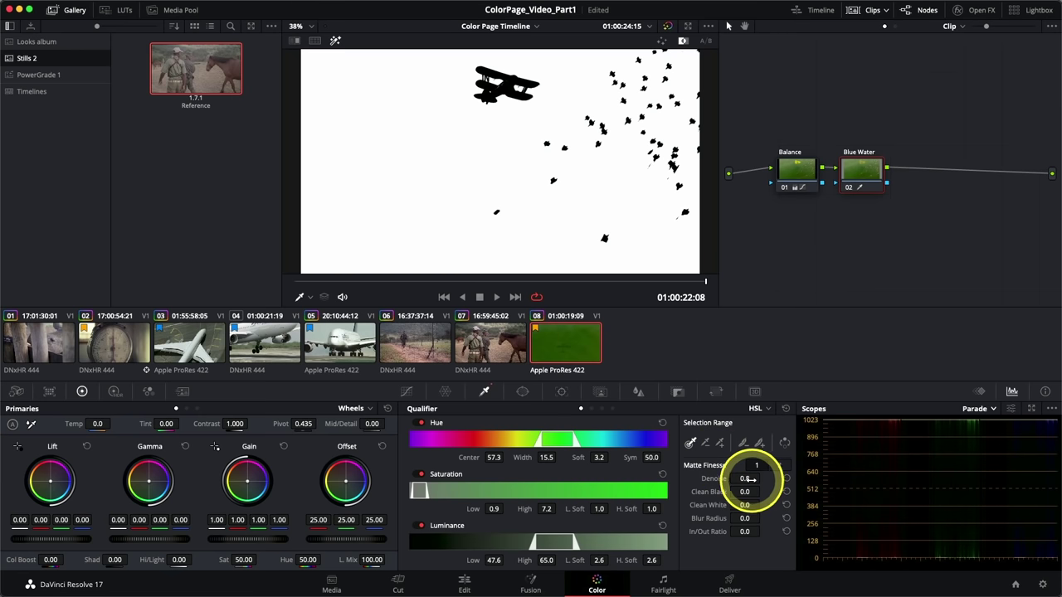
left_click_drag(747, 478, 748, 479)
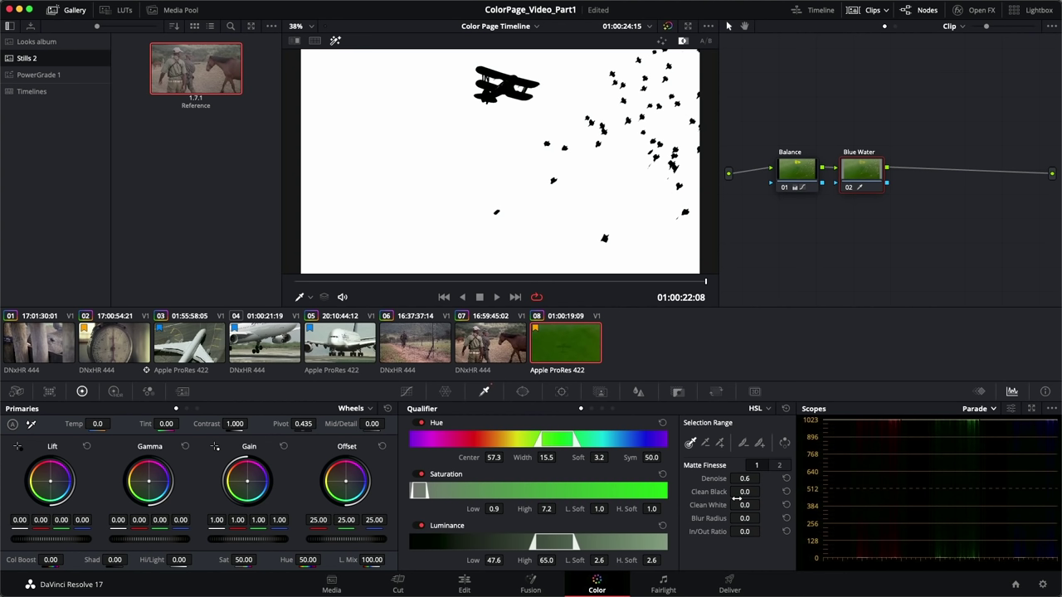
- Set Clean Black to 1.2 and Clean White to 2.7, check the matte at the clip's start, and turn Highlight off
left_click(737, 497)
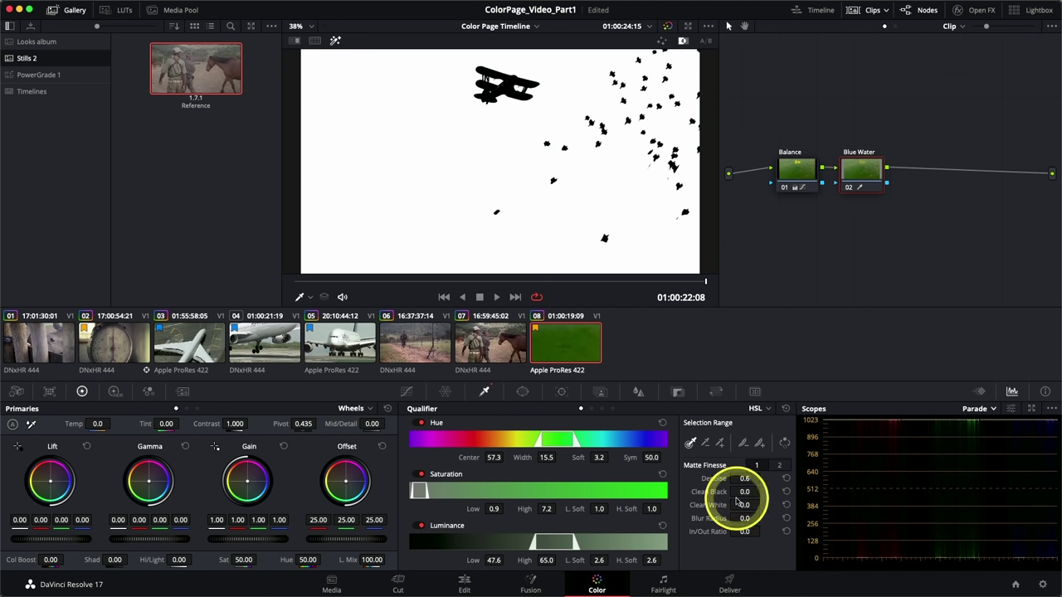
mouse_move(742, 494)
left_mouse_down()
mouse_move(761, 488)
mouse_move(750, 505)
mouse_move(763, 505)
mouse_move(750, 507)
left_mouse_up()
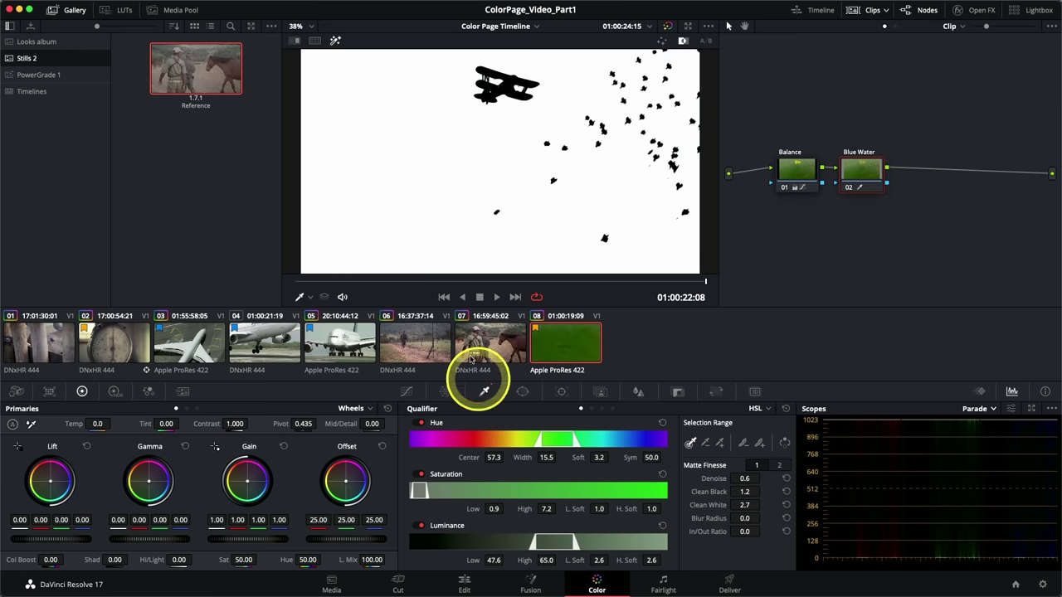
left_click_drag(687, 282, 287, 249)
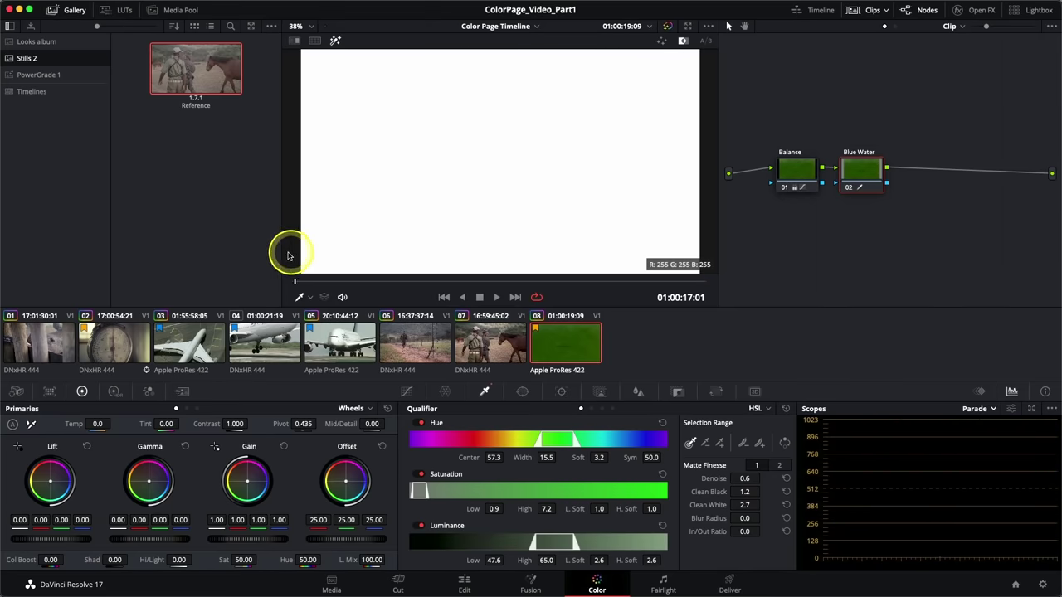
left_click(335, 41)
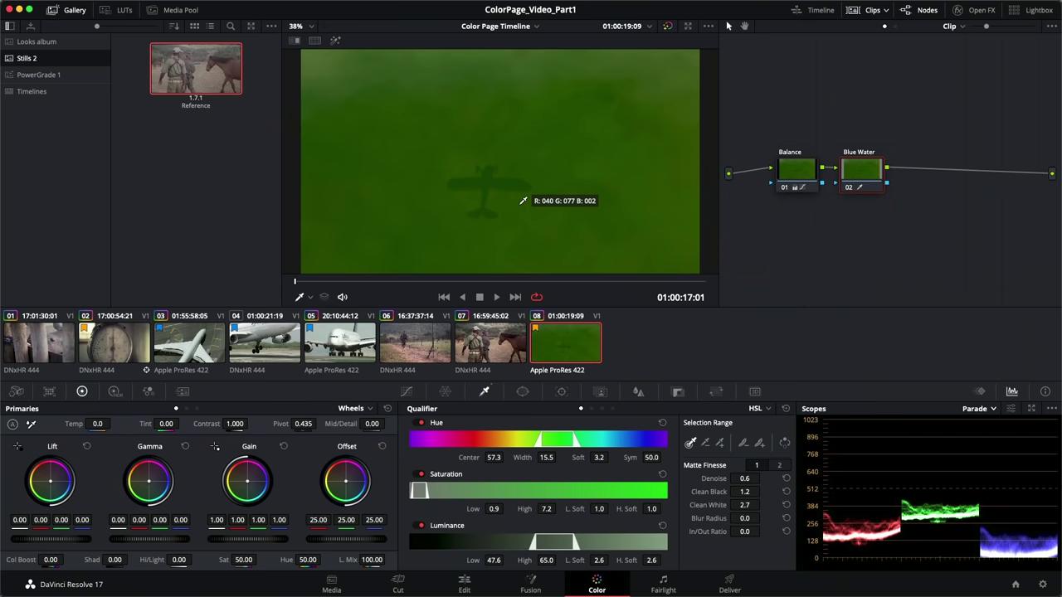
- On the Blue Water node, isolate the blue channel's custom curve and raise its black point to turn the water blue
left_click(408, 394)
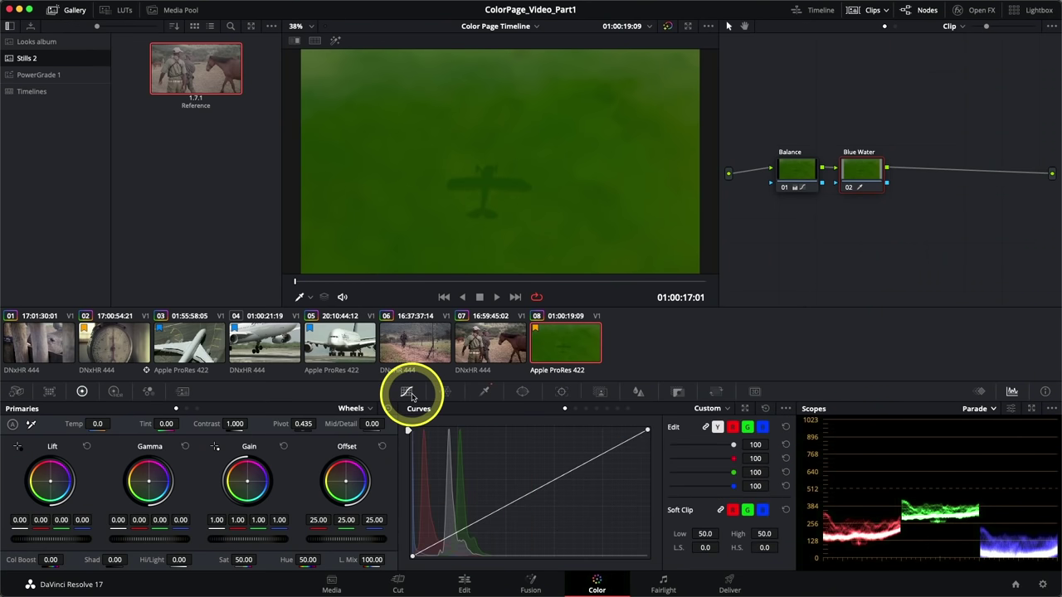
left_click(763, 430)
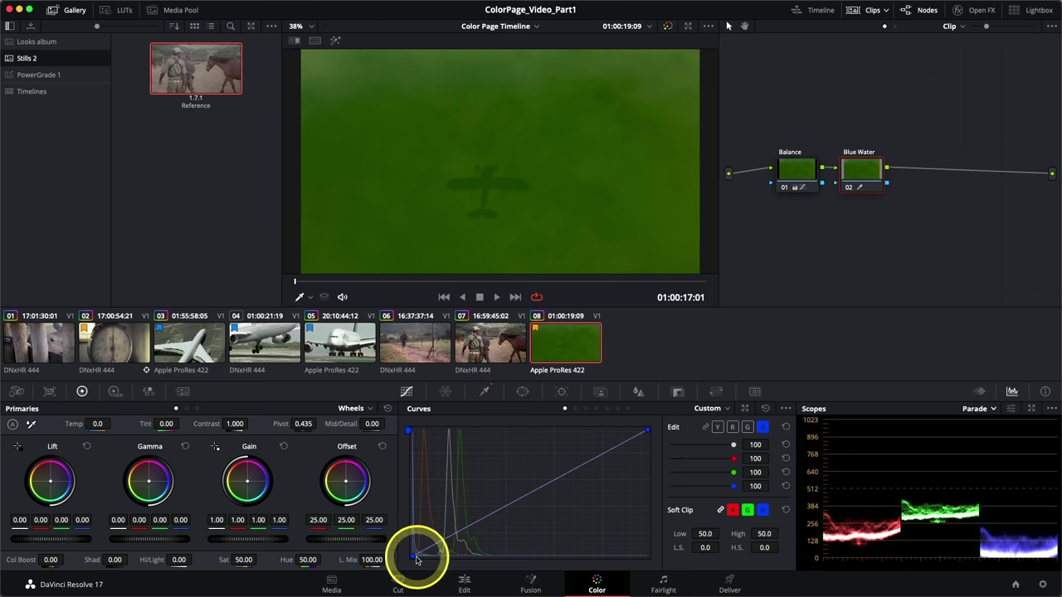
left_click_drag(412, 560, 395, 512)
left_click(311, 282)
left_click_drag(311, 282, 678, 265)
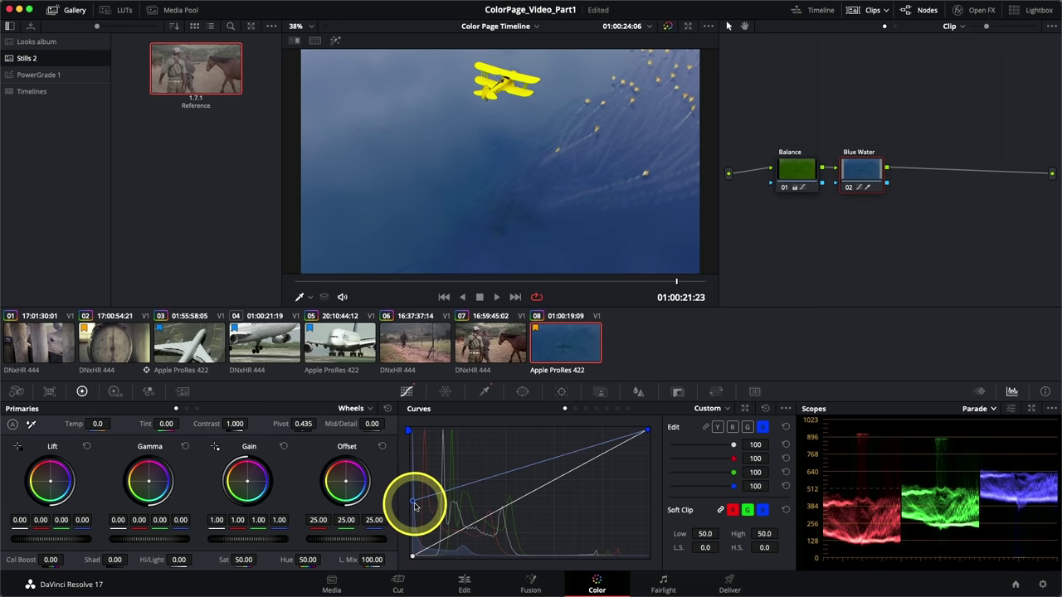
mouse_move(412, 502)
left_mouse_down()
mouse_move(415, 526)
mouse_move(421, 446)
mouse_move(426, 507)
mouse_move(420, 490)
left_mouse_up()
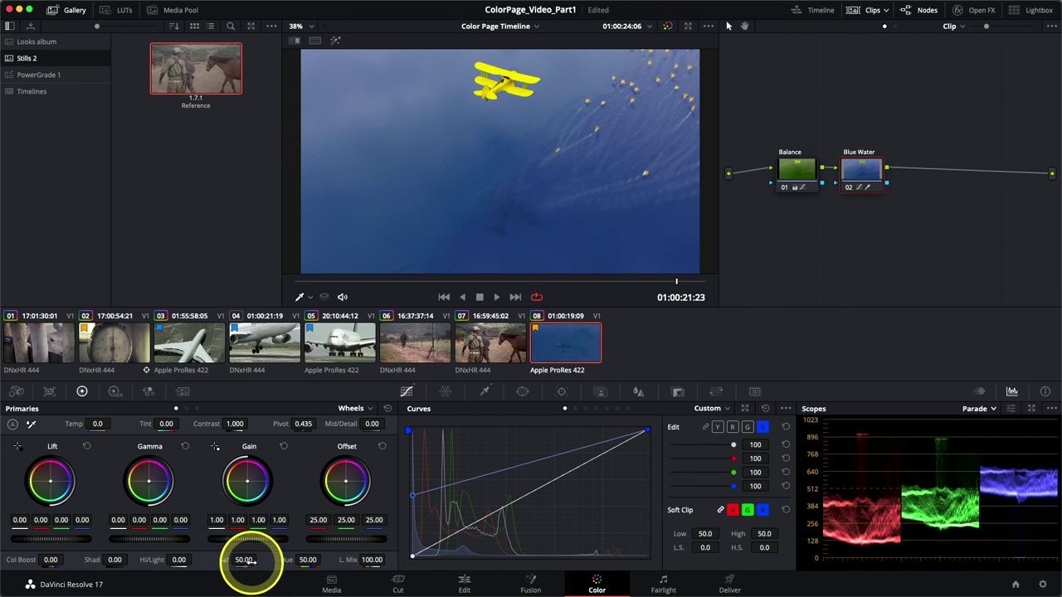
- Set the Blue Water node's Saturation to 45 and Hue to 54.80, and compare the result with the grade bypassed
left_click_drag(243, 560, 218, 559)
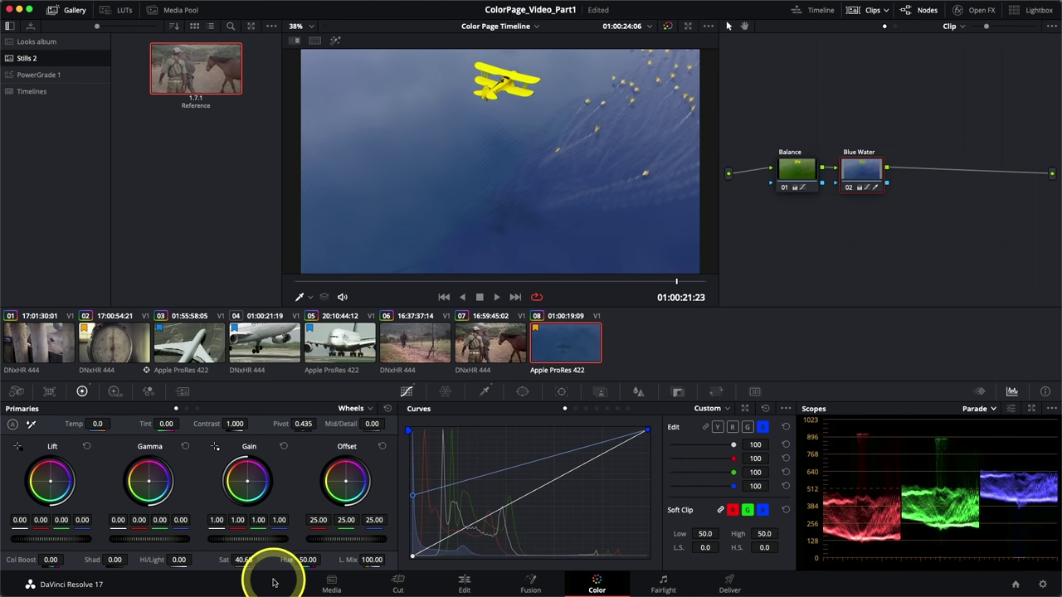
left_click_drag(240, 559, 248, 558)
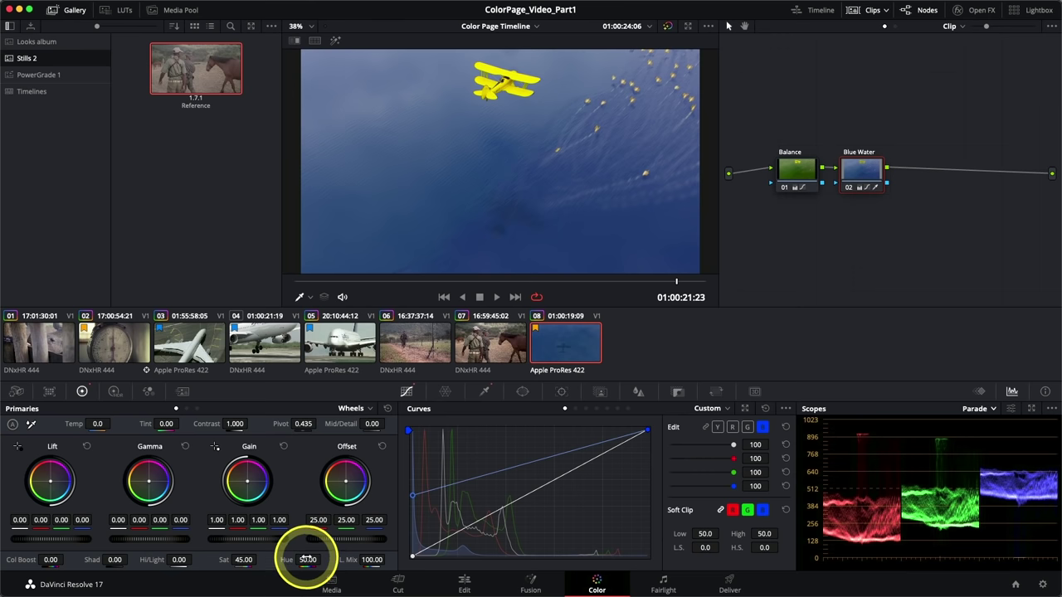
mouse_move(306, 559)
left_mouse_down()
mouse_move(231, 550)
mouse_move(319, 551)
left_mouse_up()
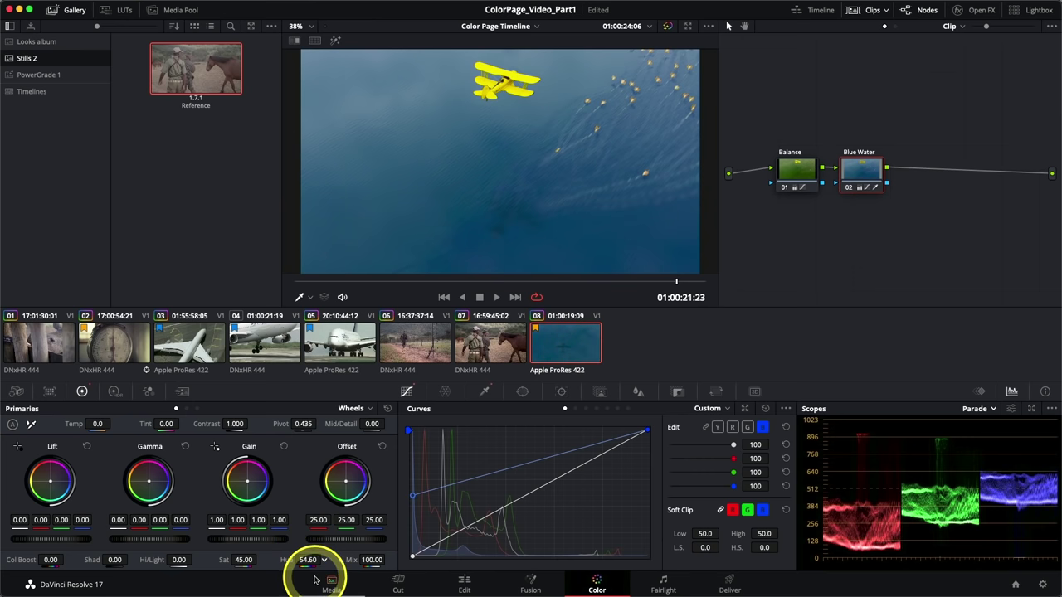
mouse_move(312, 567)
left_mouse_down()
mouse_move(299, 559)
mouse_move(348, 559)
mouse_move(279, 559)
mouse_move(319, 557)
left_mouse_up()
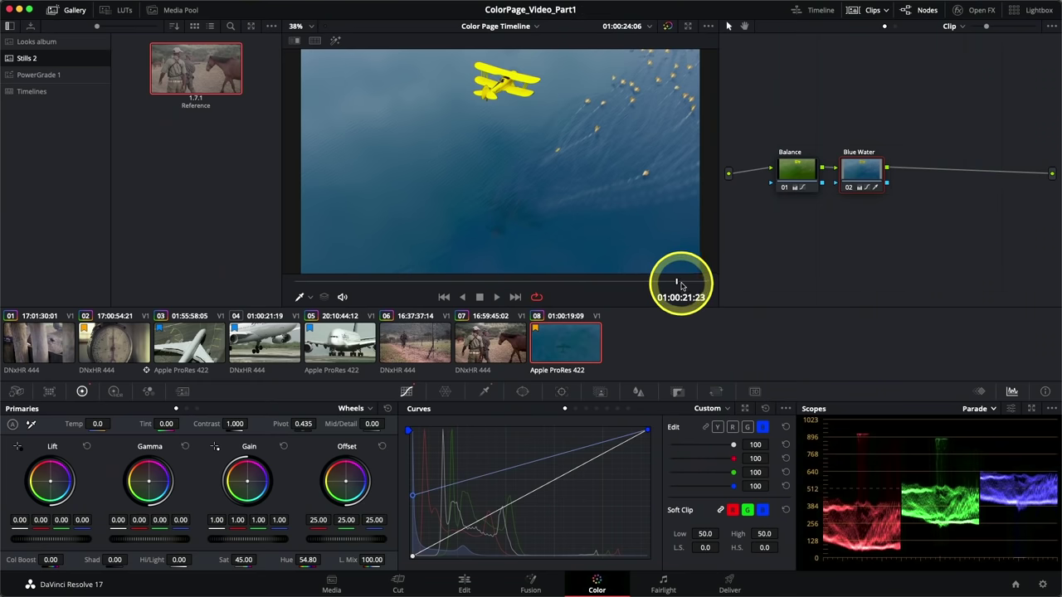
left_click_drag(683, 282, 725, 282)
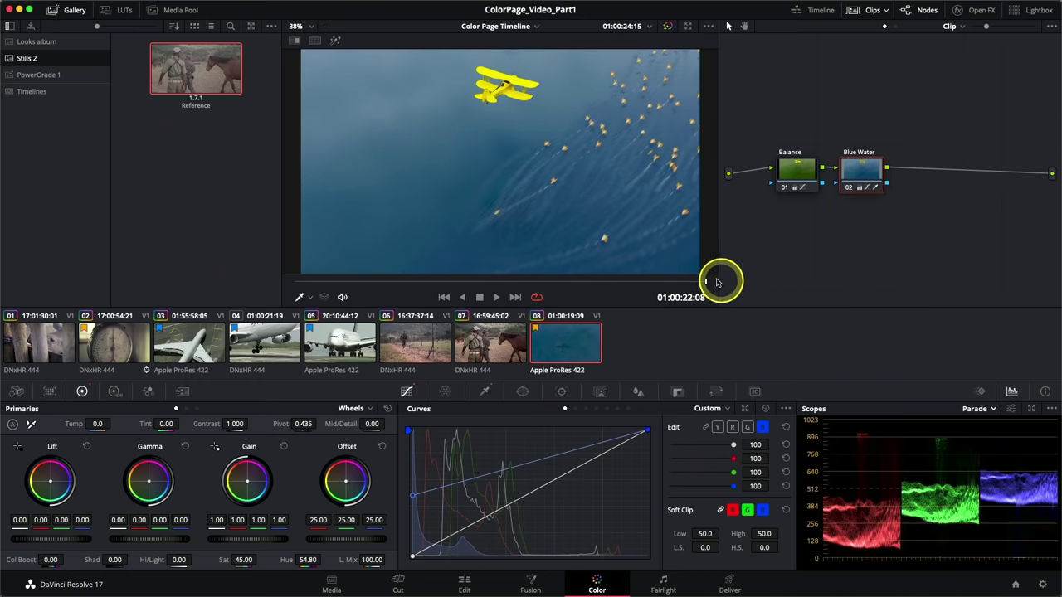
left_click(704, 280)
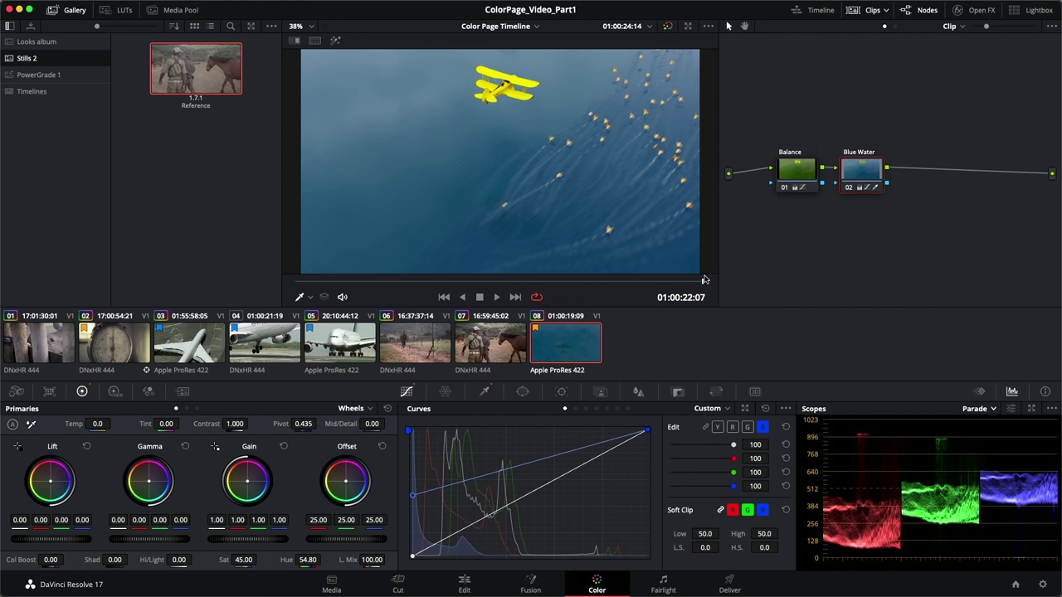
key("shift+d")
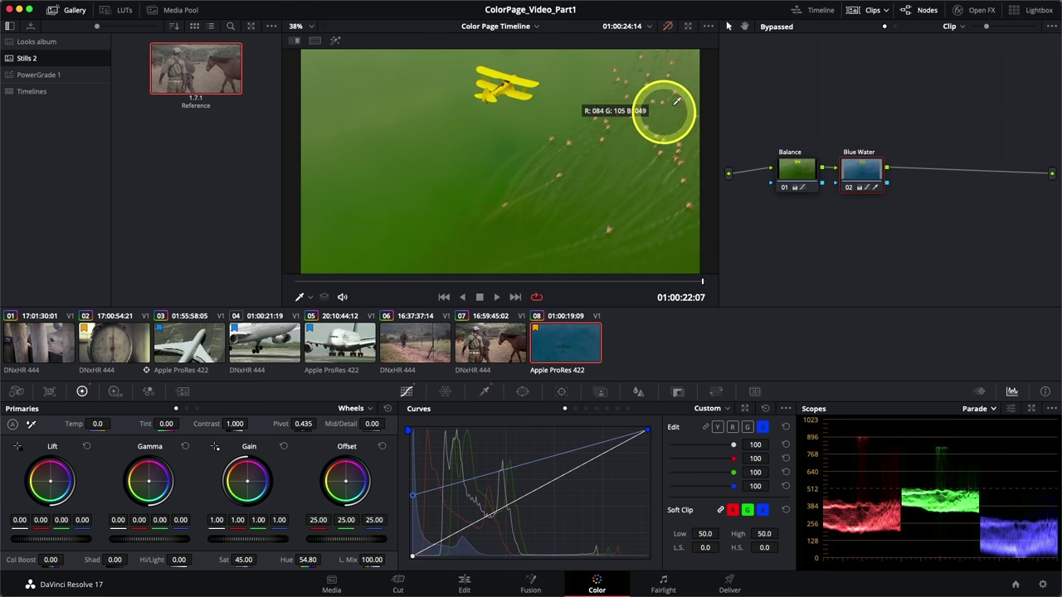
left_click(698, 225)
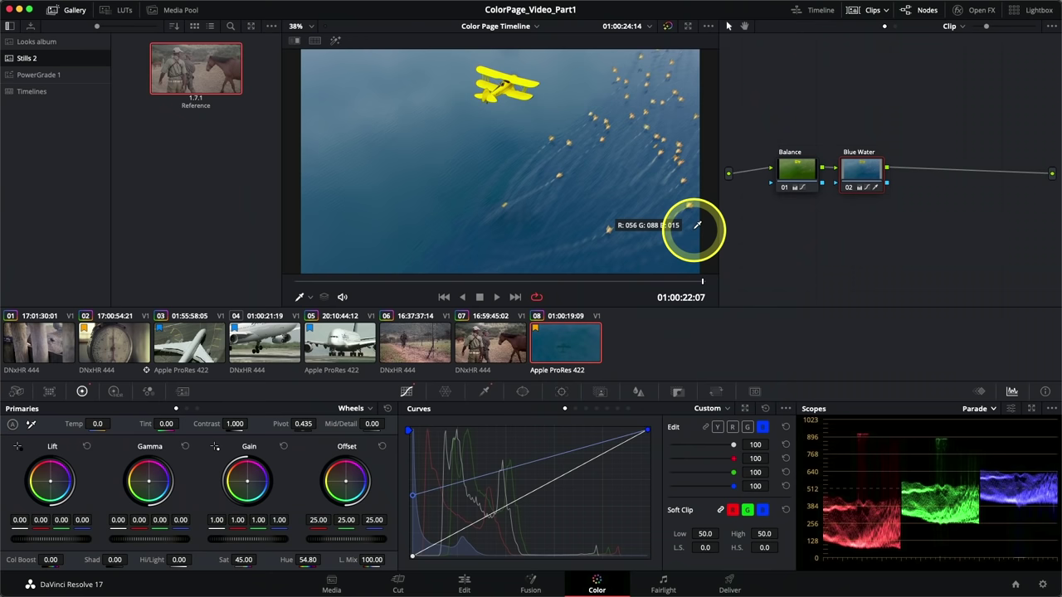
- Add an Outside node after Blue Water and space it slightly apart in the node graph
mouse_move(854, 193)
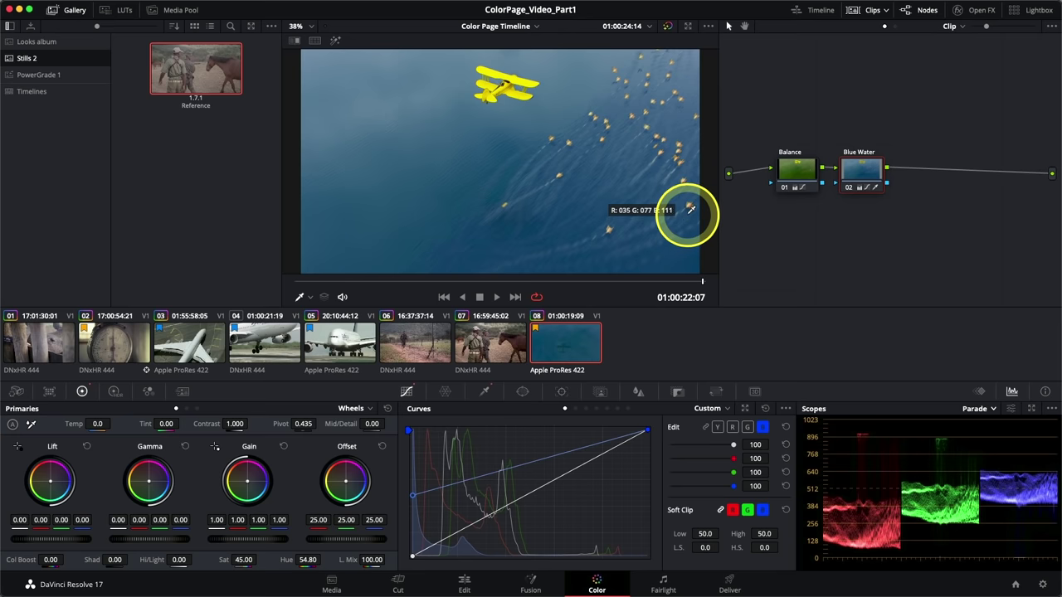
right_click(866, 176)
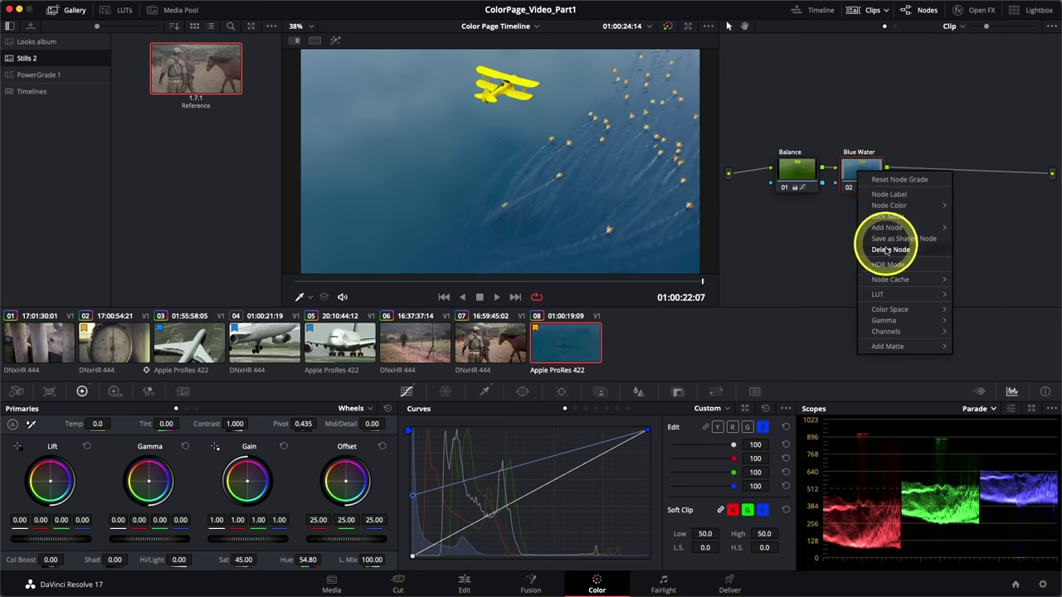
mouse_move(890, 230)
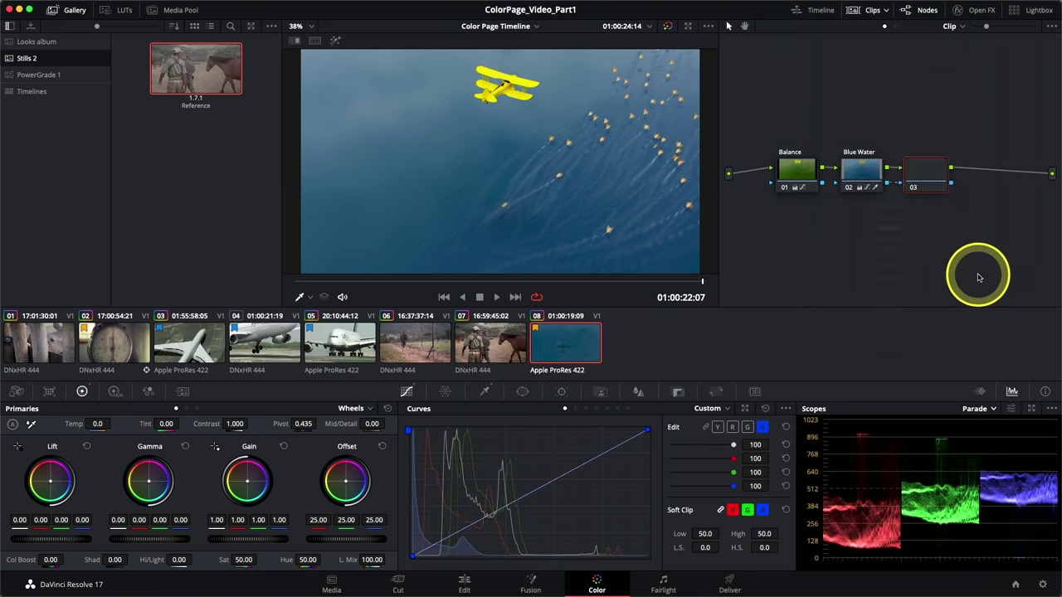
left_click(981, 275)
left_click_drag(957, 180, 963, 175)
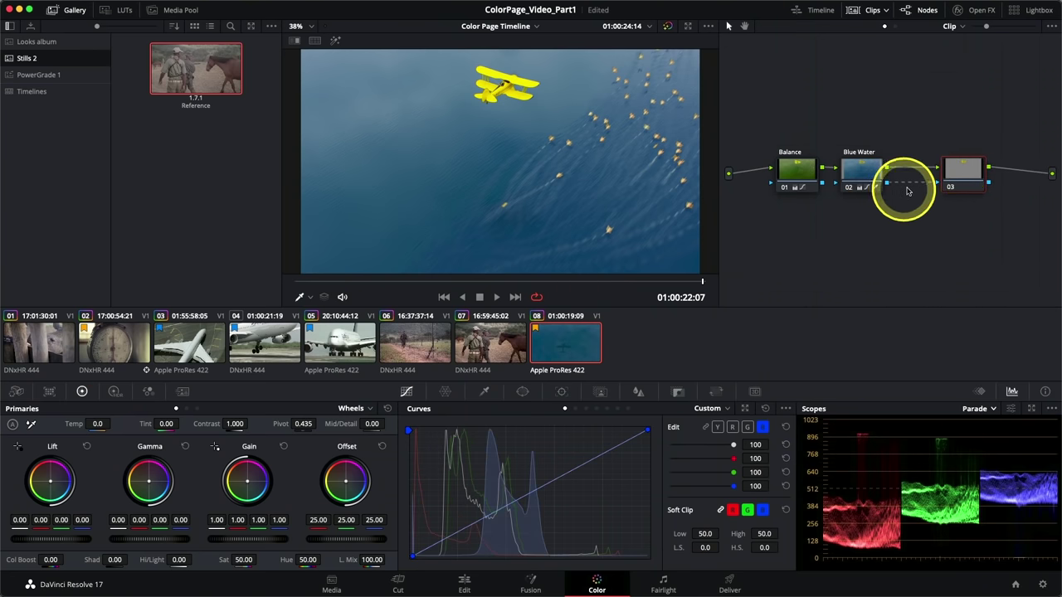
left_click_drag(959, 178, 933, 178)
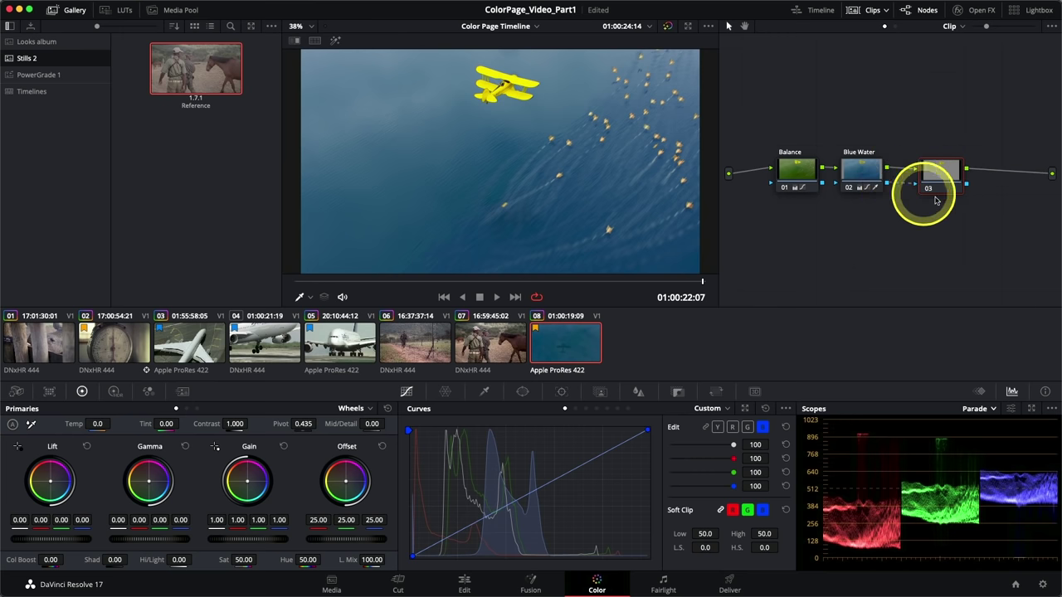
- Inspect the Outside node's inverted selection at the clip's last frame in both Highlight B/W and colour Highlight
left_click(335, 42)
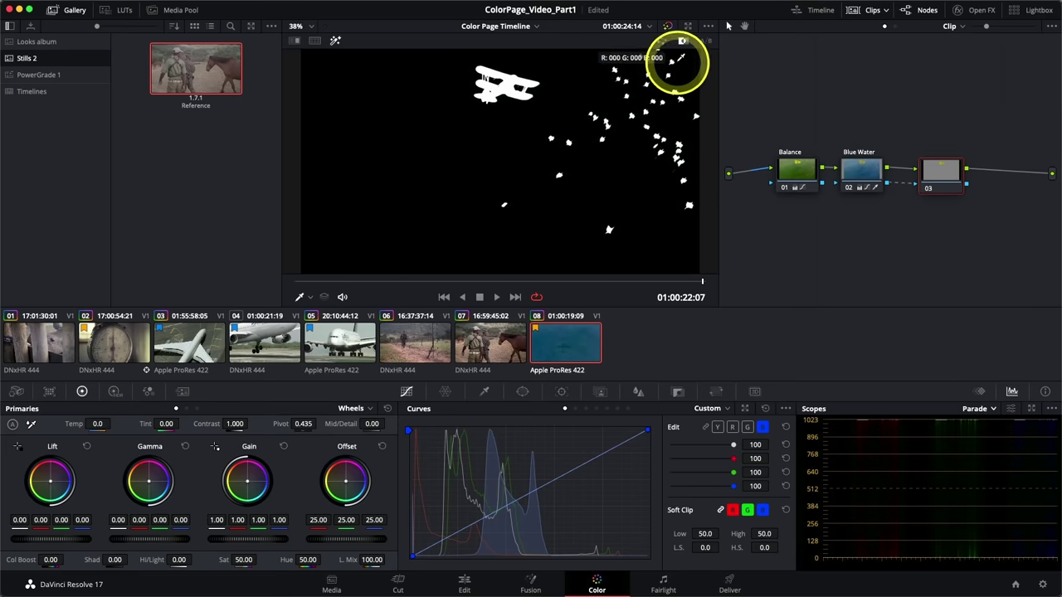
left_click(663, 43)
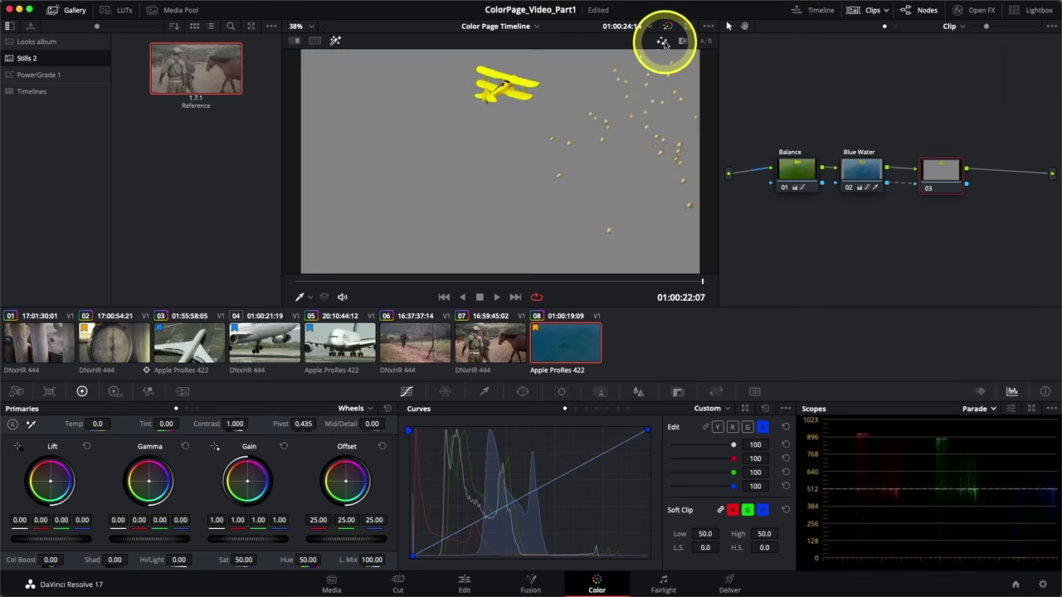
left_click_drag(680, 280, 772, 309)
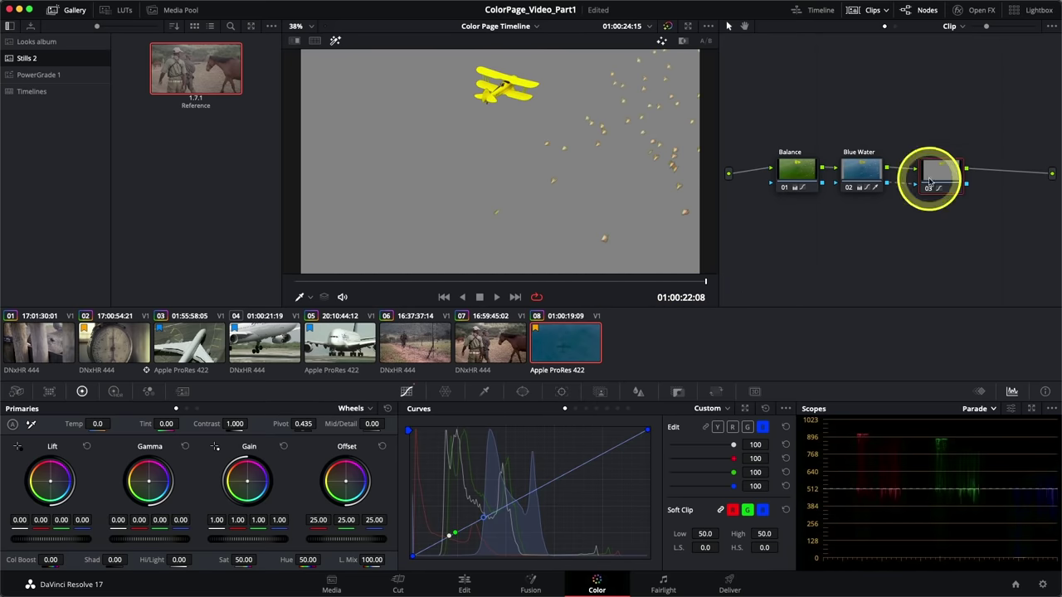
left_click(334, 40)
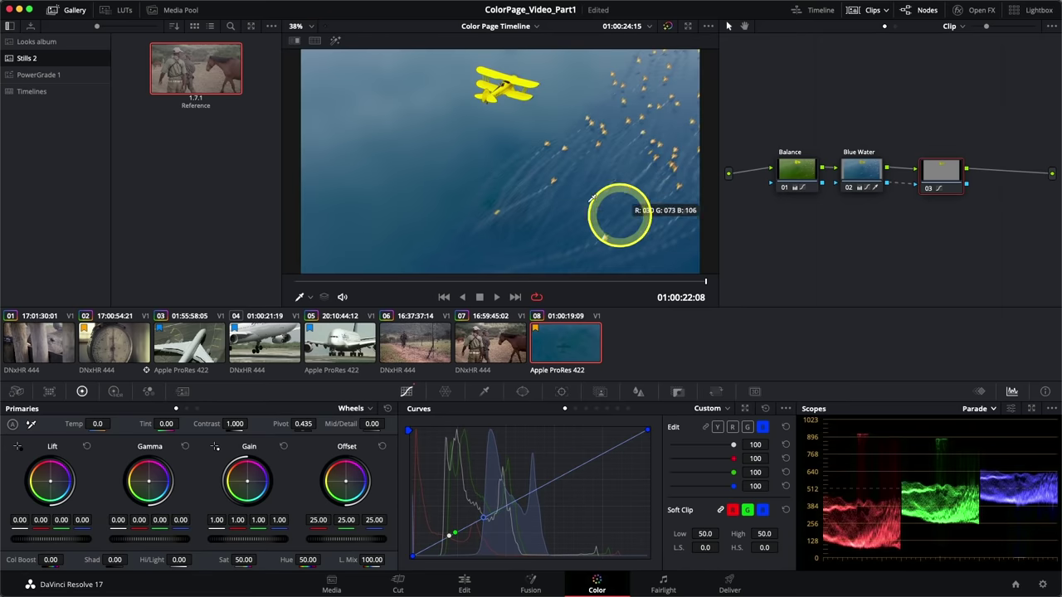
- Label the Outside node Flamingos and return to the clip's last frame
right_click(943, 179)
left_click(961, 200)
left_click(989, 250)
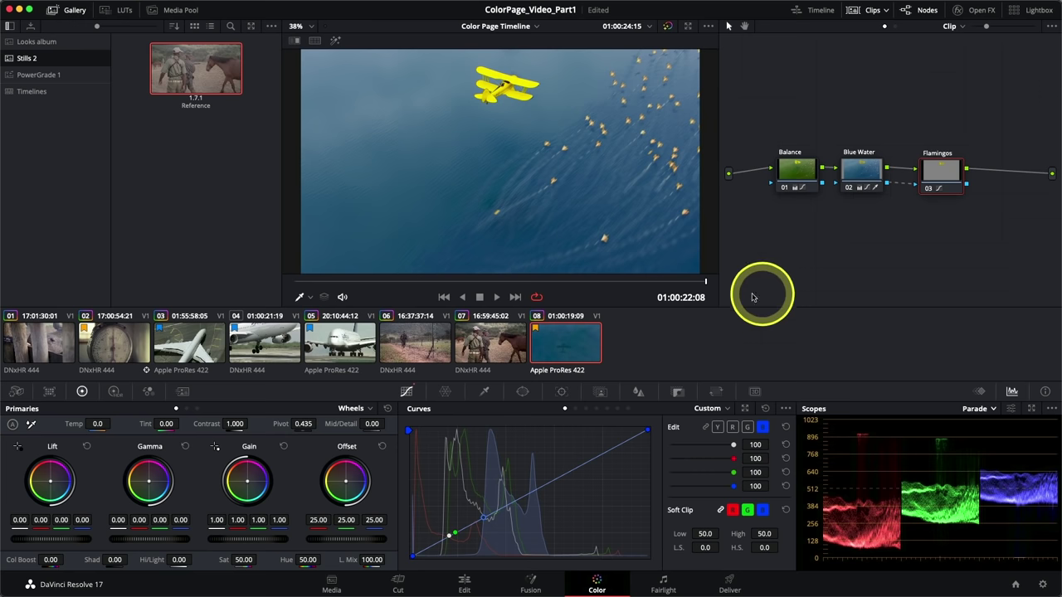
left_click_drag(673, 280, 737, 294)
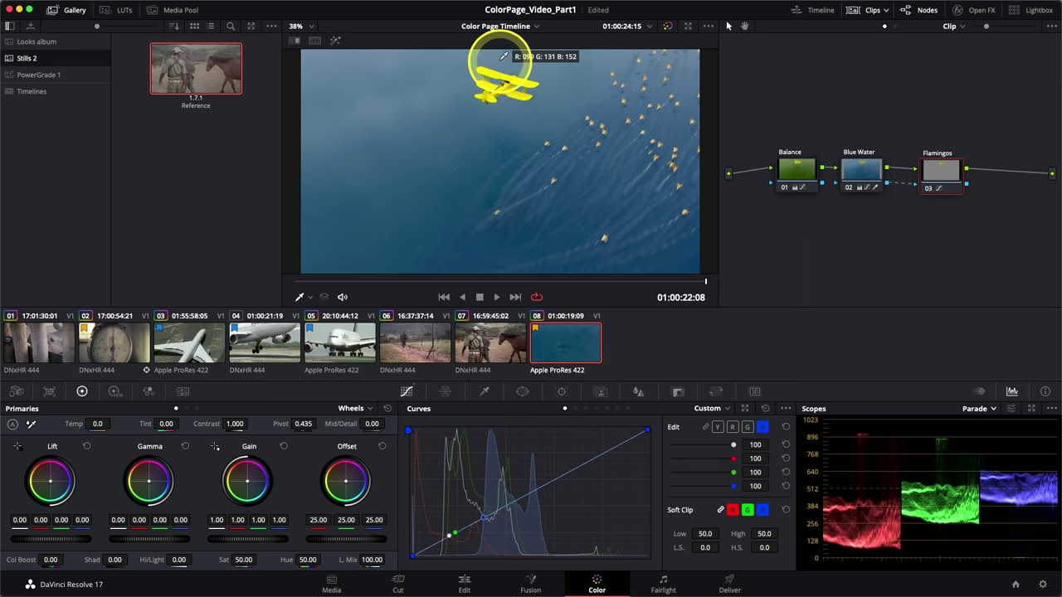
- Fit a circular window tightly around the yellow plane on the Flamingos node, with Soft 1 at 0.72, and track it through the clip
left_click(522, 394)
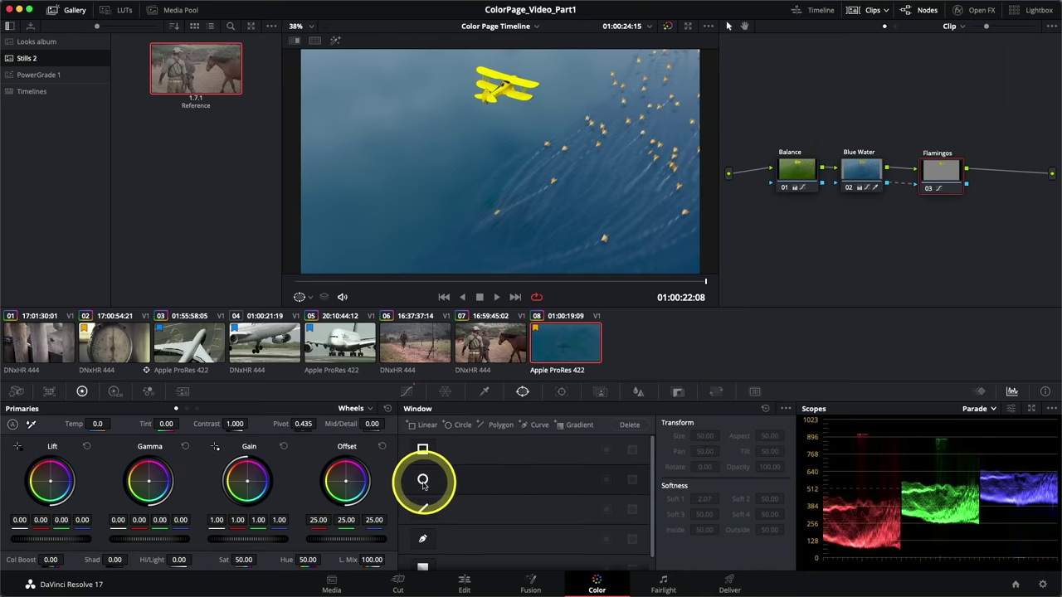
left_click(422, 481)
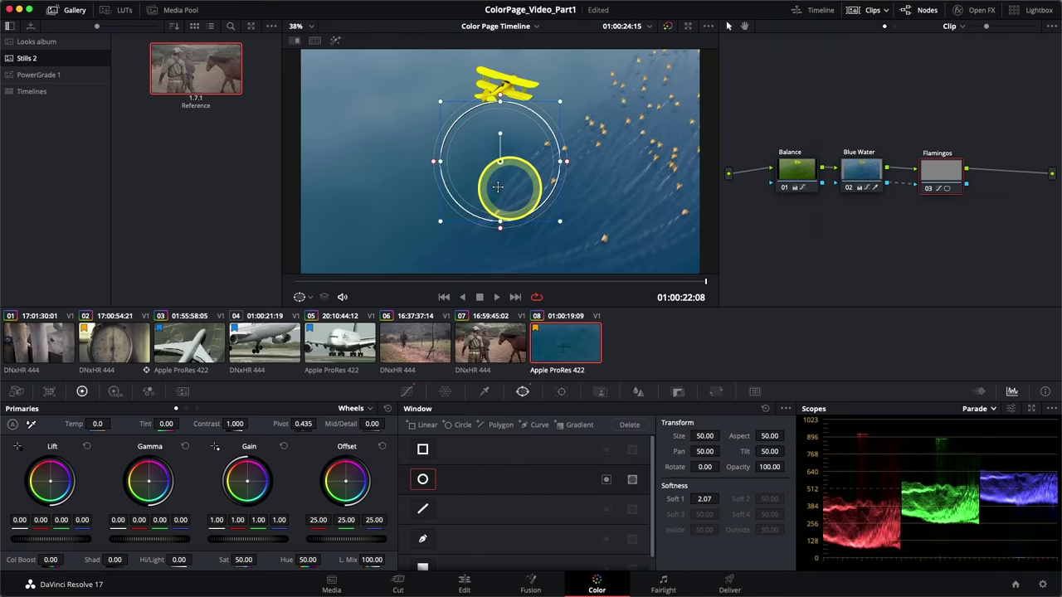
left_click_drag(495, 206, 498, 128)
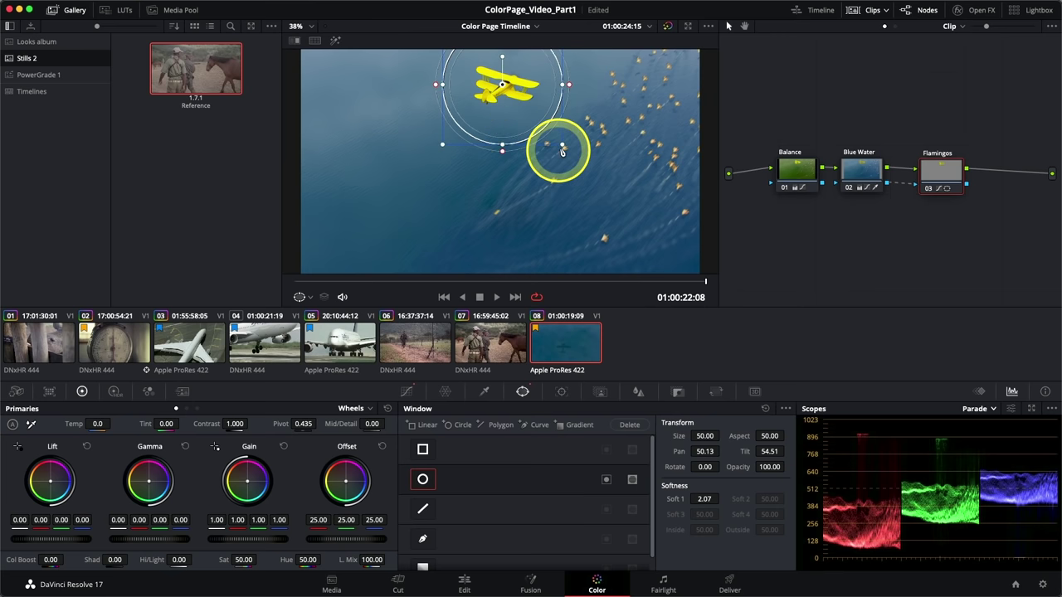
left_click_drag(563, 148, 529, 109)
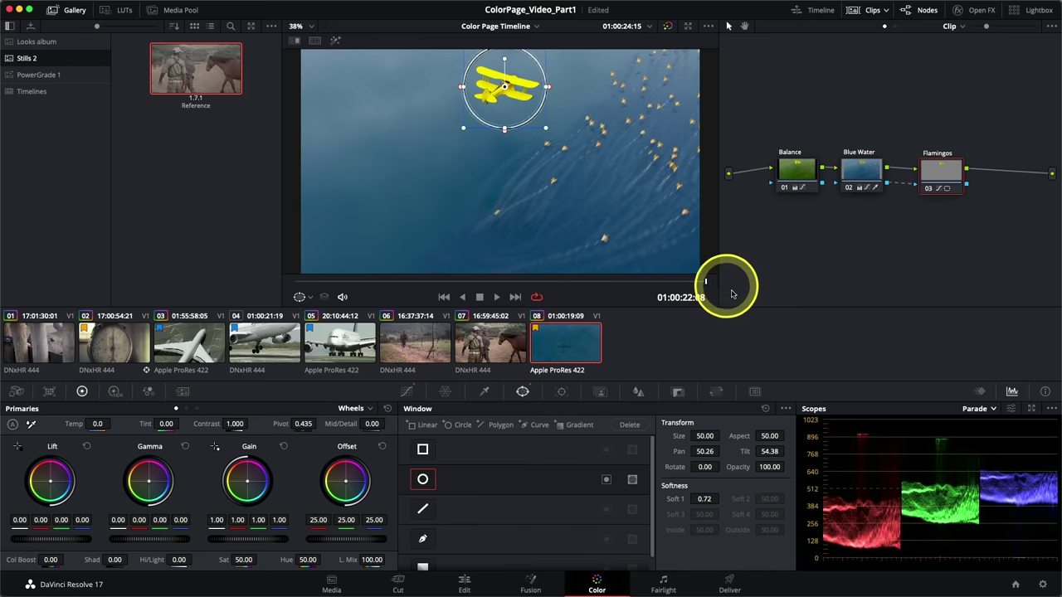
left_click_drag(688, 299, 816, 311)
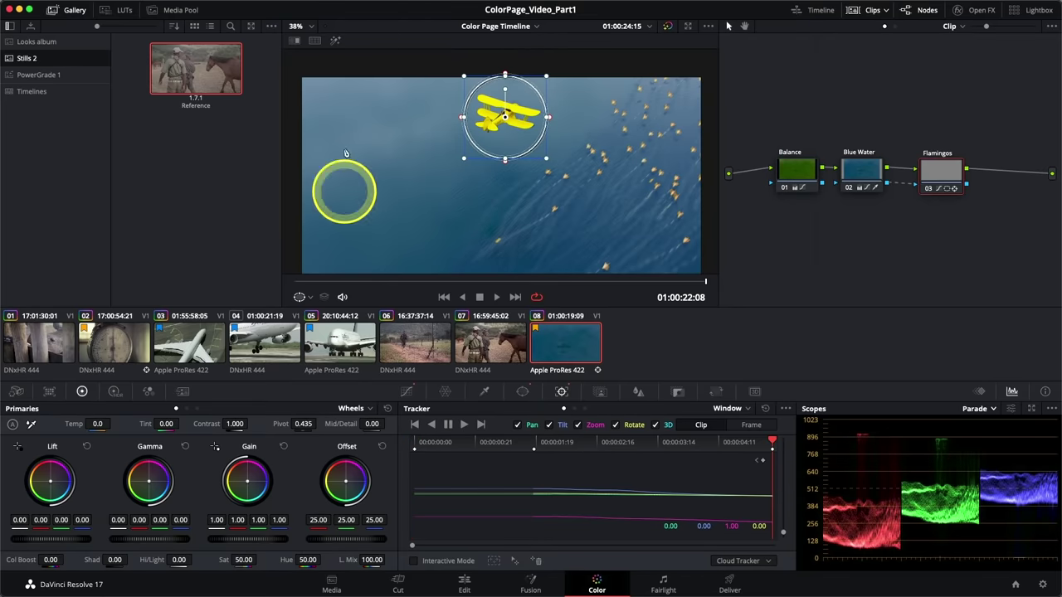
- Invert the tracked circular window so it excludes the plane, checking the Flamingos selection in Highlight before and after
left_click(335, 41)
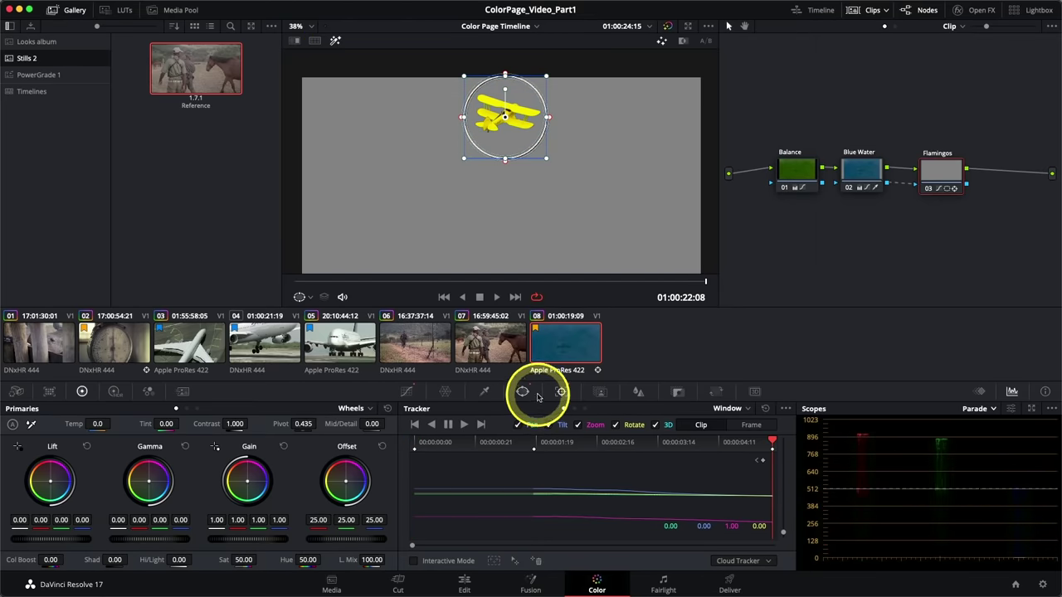
left_click(521, 397)
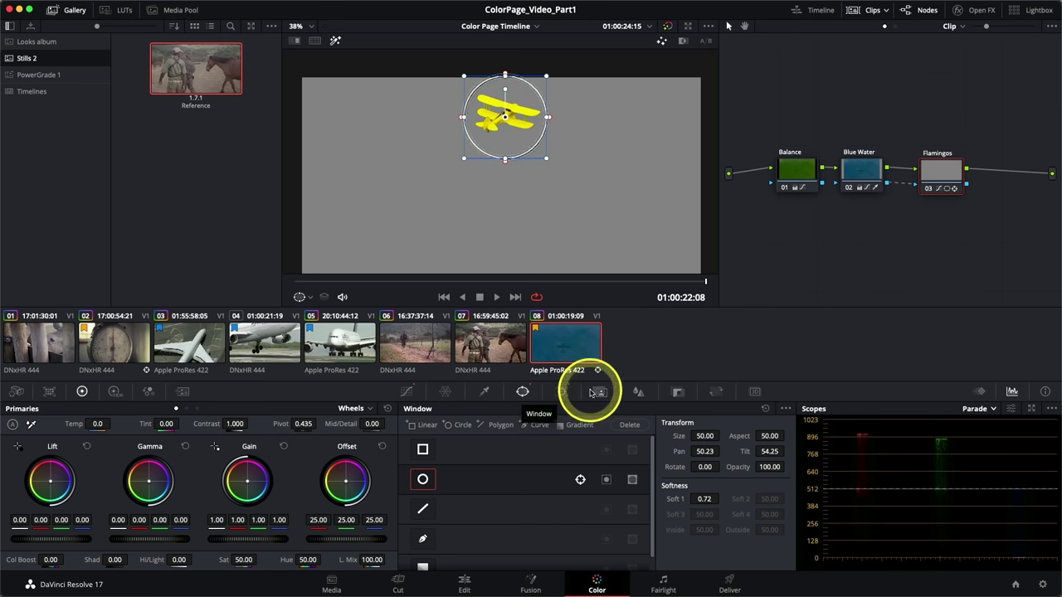
left_click(605, 480)
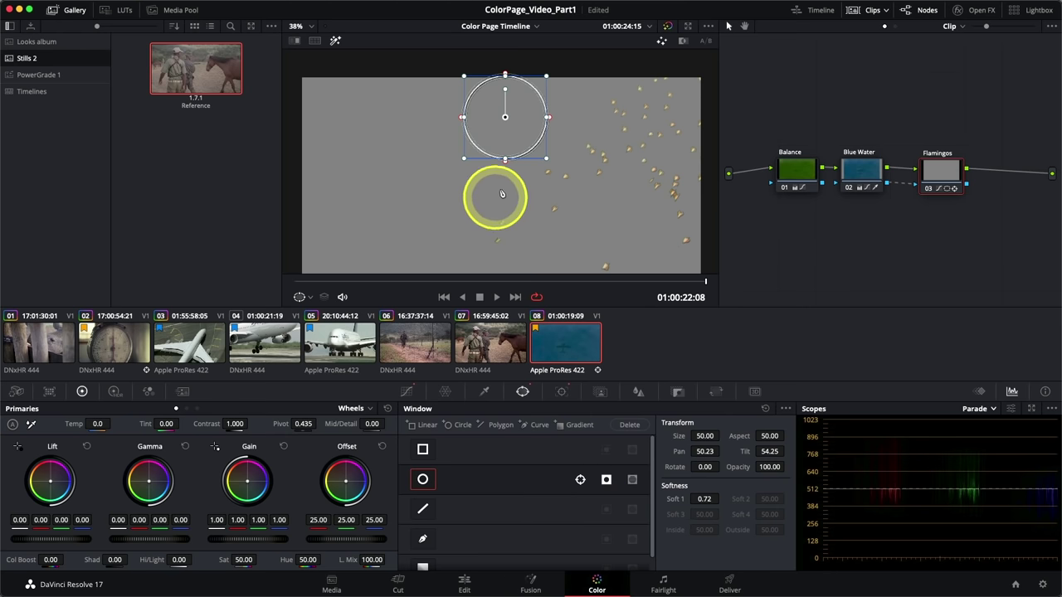
left_click(336, 42)
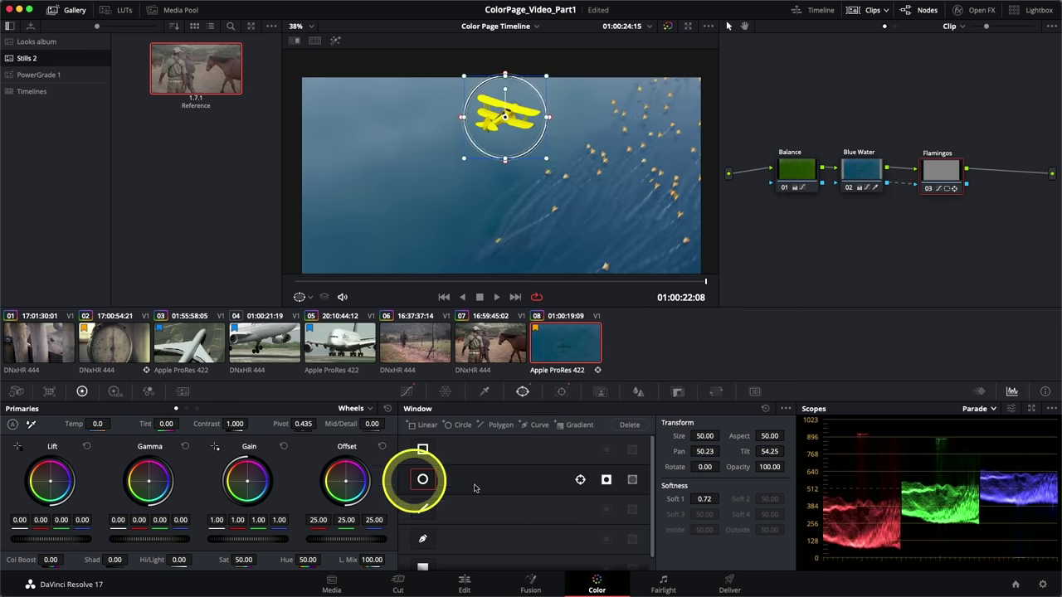
- Push the Flamingos node's Gain colour balance towards pink, to red 1.38, green 0.88 and blue 1.09
left_click(407, 390)
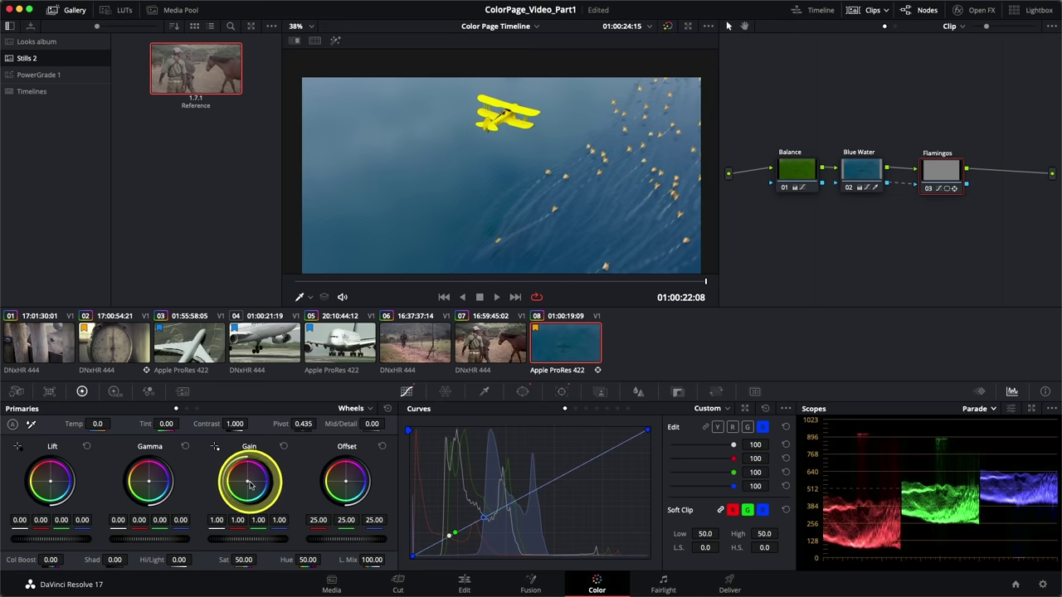
left_click_drag(247, 486, 249, 483)
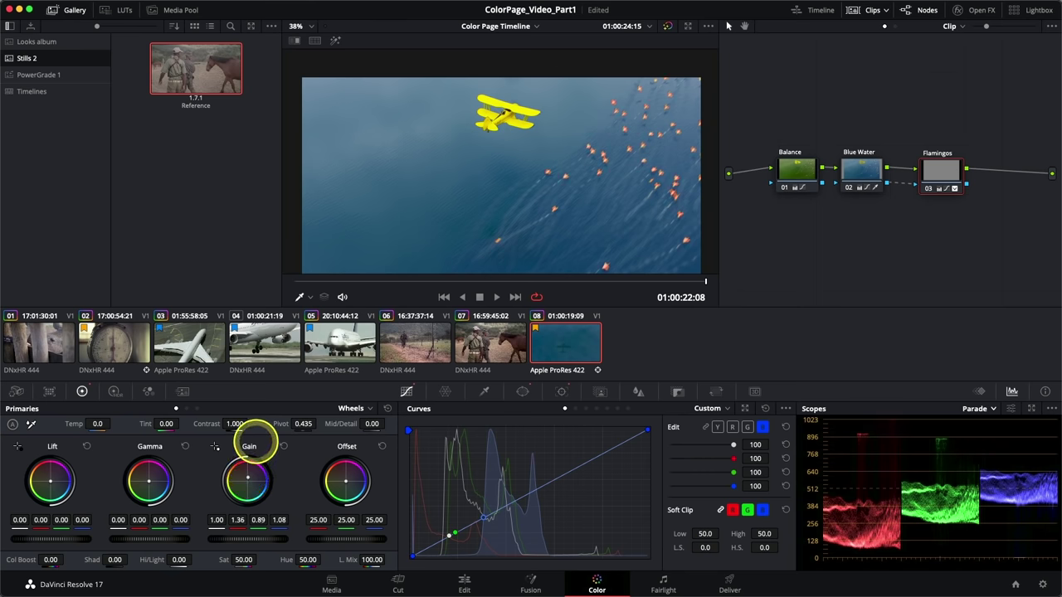
left_click_drag(249, 480, 248, 478)
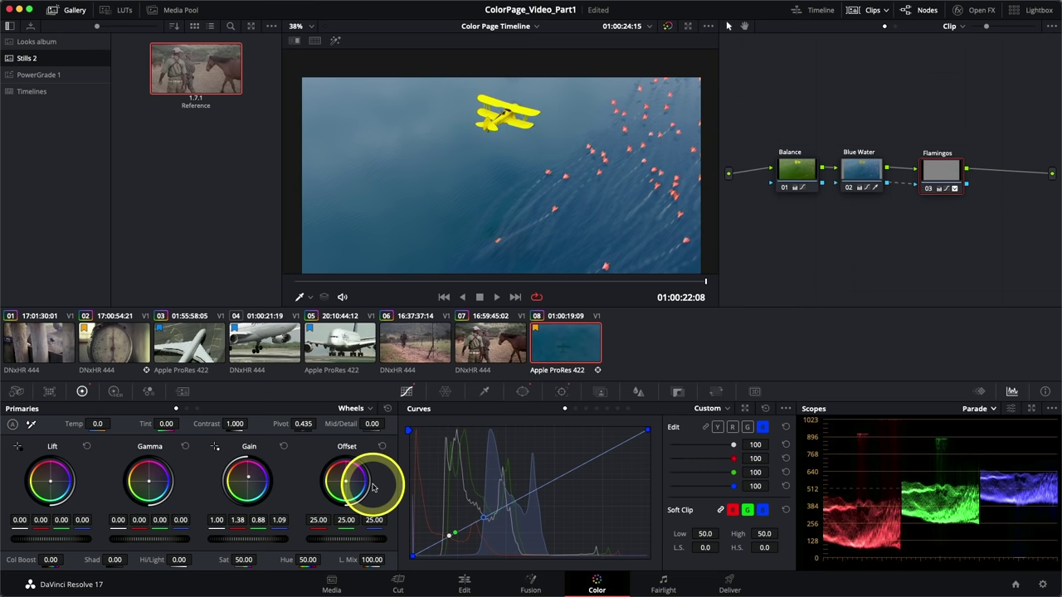
- Review the flamingo grade across clip 08 from its last frame back to its first frame
left_click(692, 282)
left_click_drag(692, 282, 711, 270)
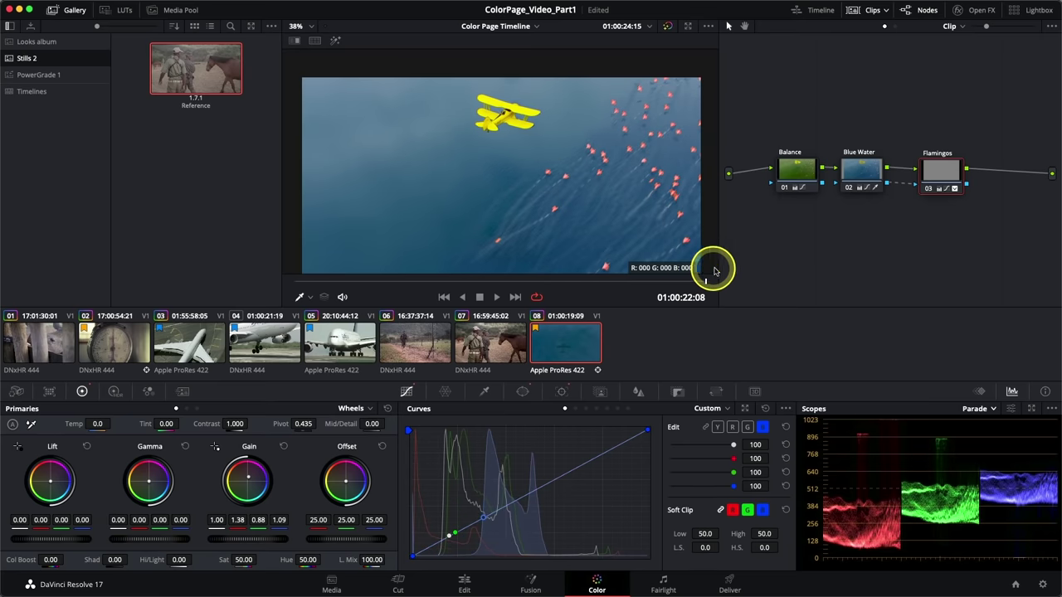
right_click(724, 268)
left_click(695, 282)
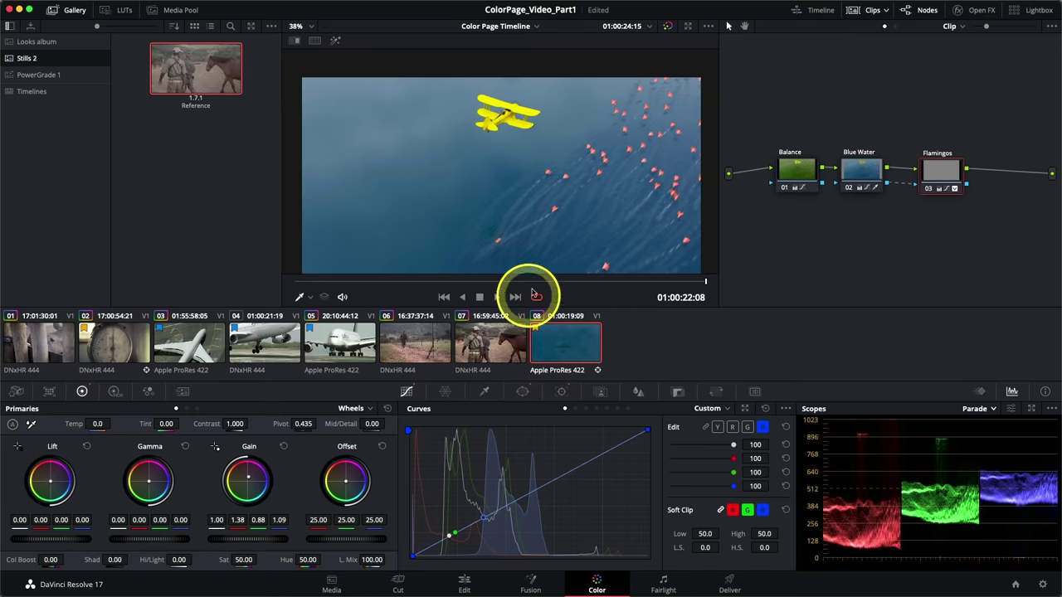
left_click_drag(373, 278, 280, 283)
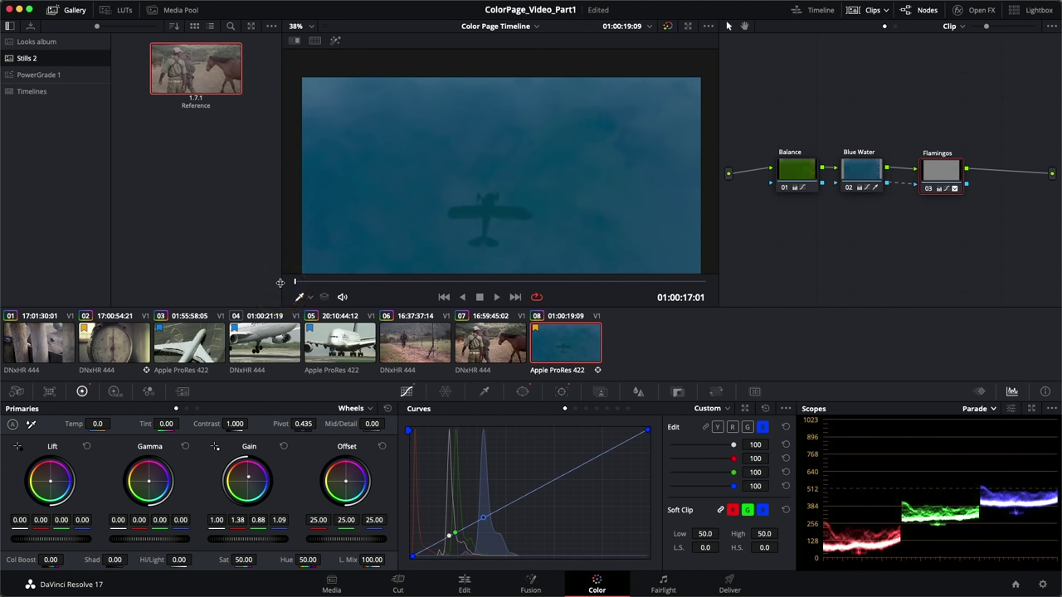
left_click(280, 283)
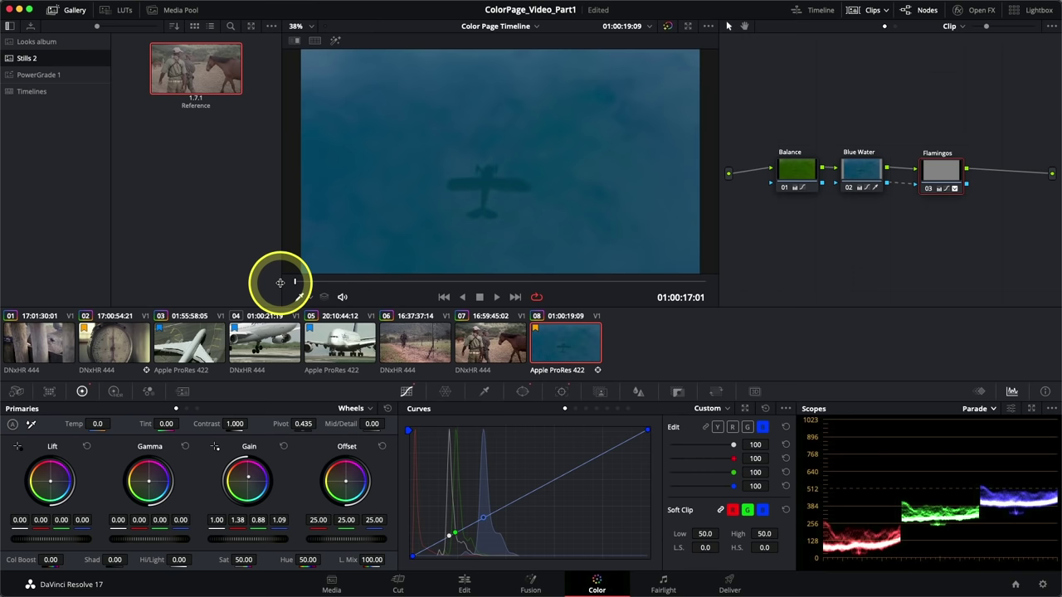